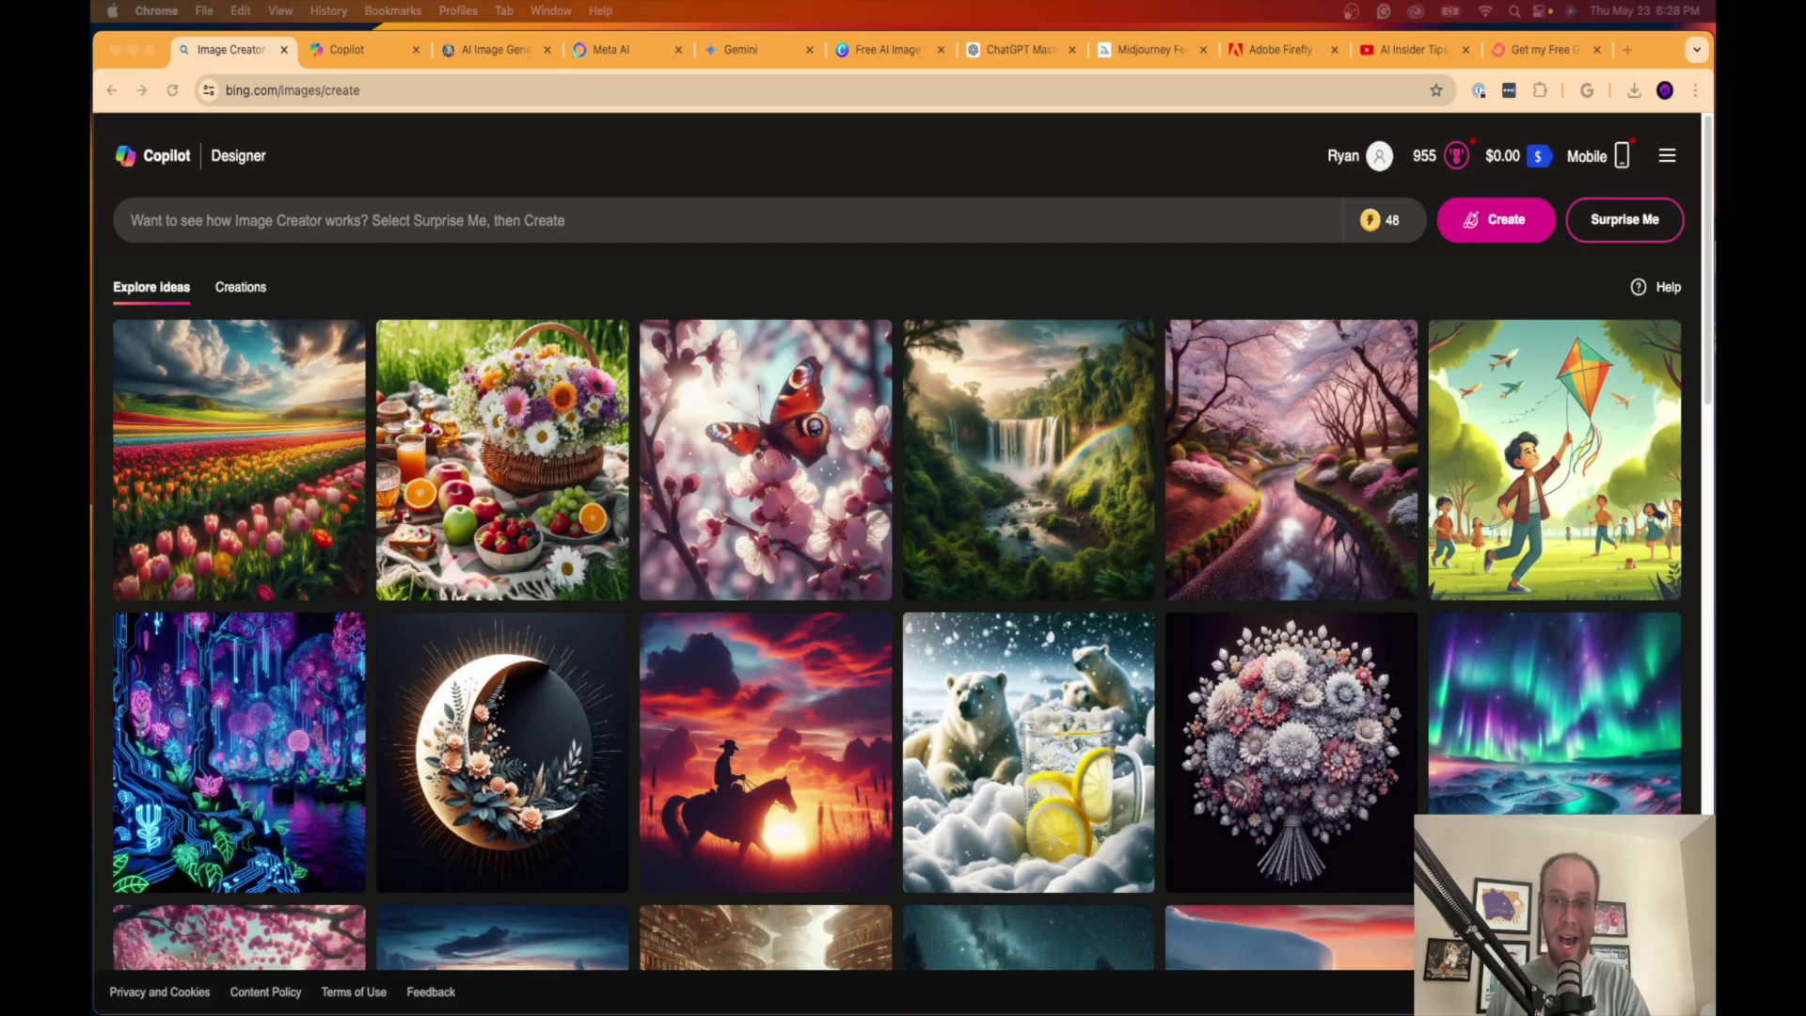
Step: Switch to the Copilot page and select the Designer GPT for image creation
click(569, 230)
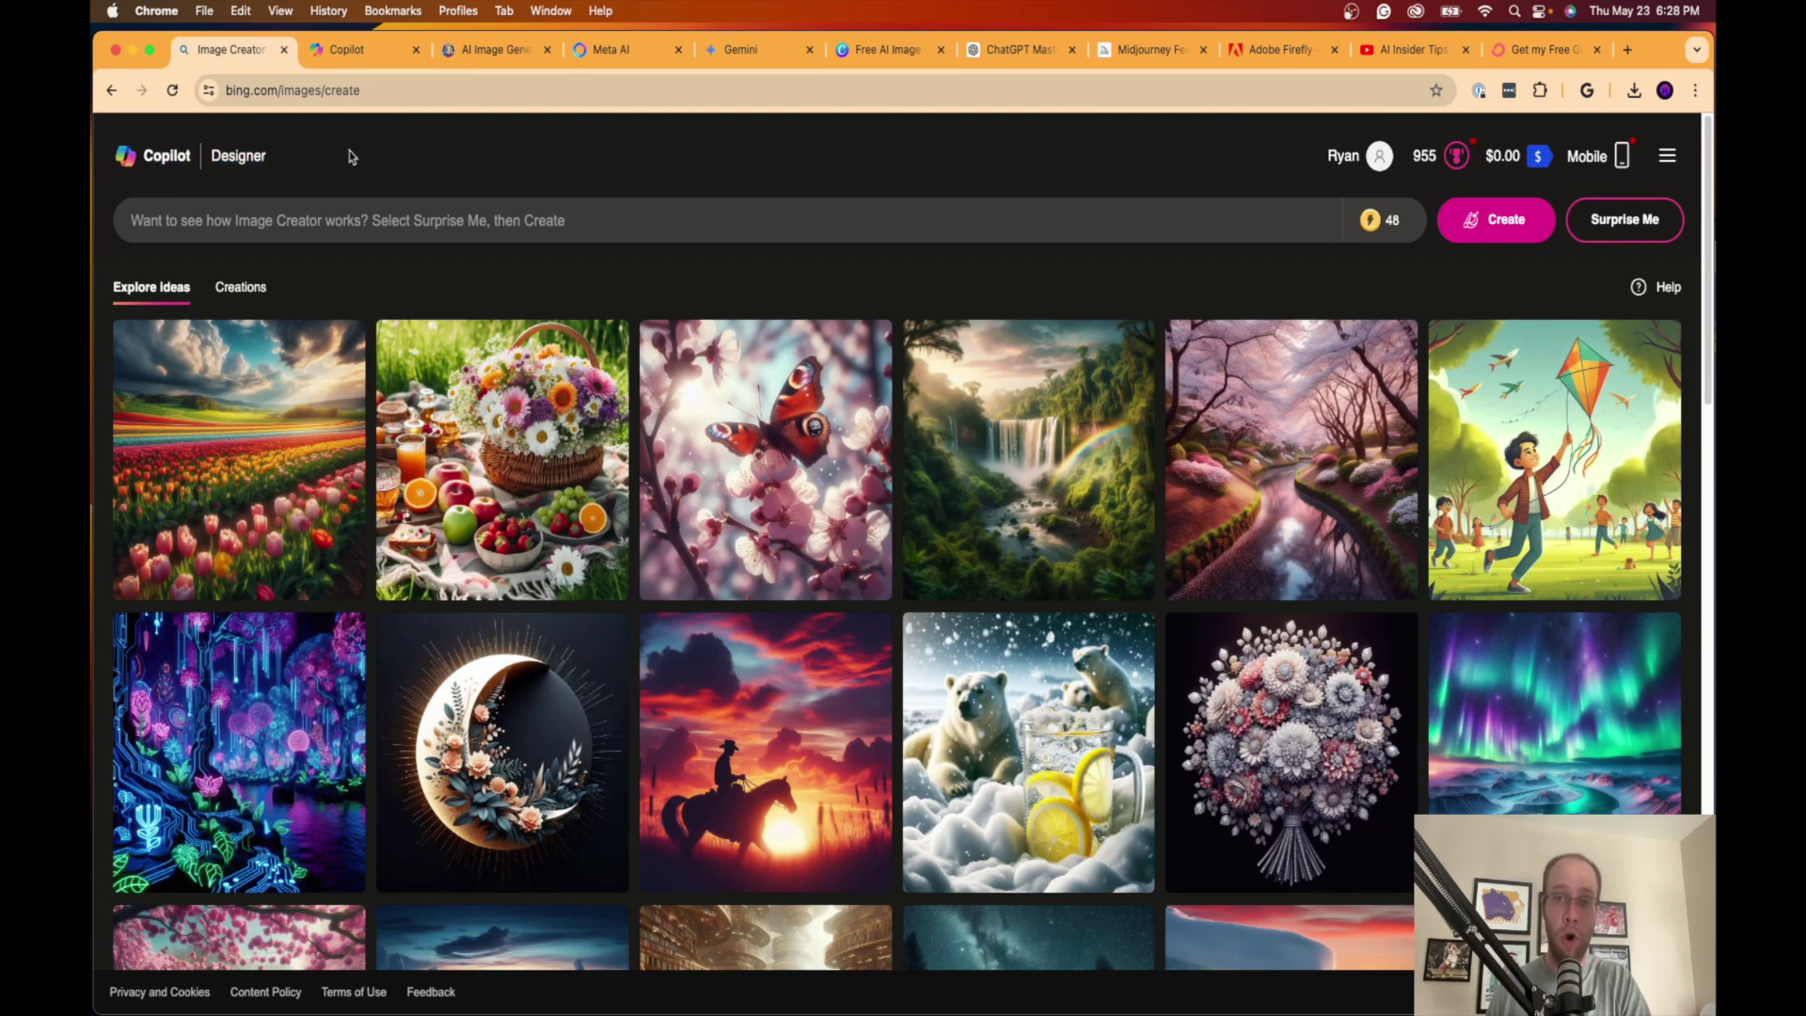
click(348, 49)
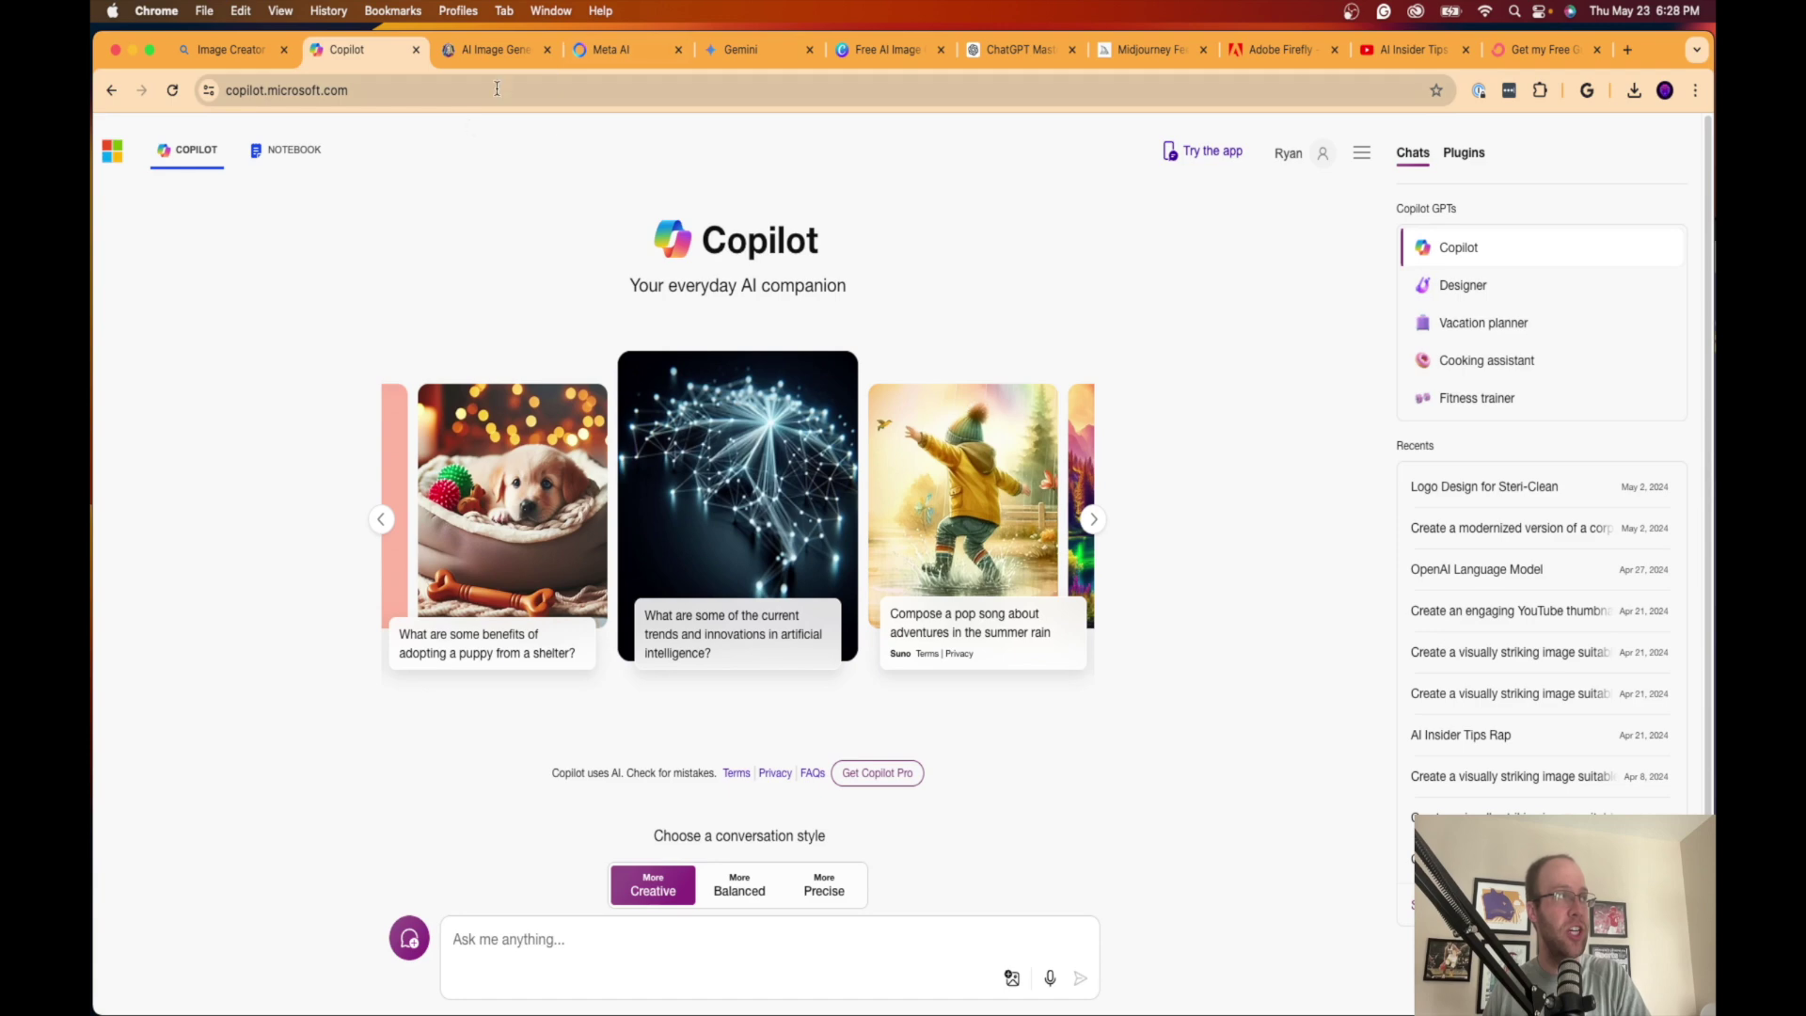
click(1533, 286)
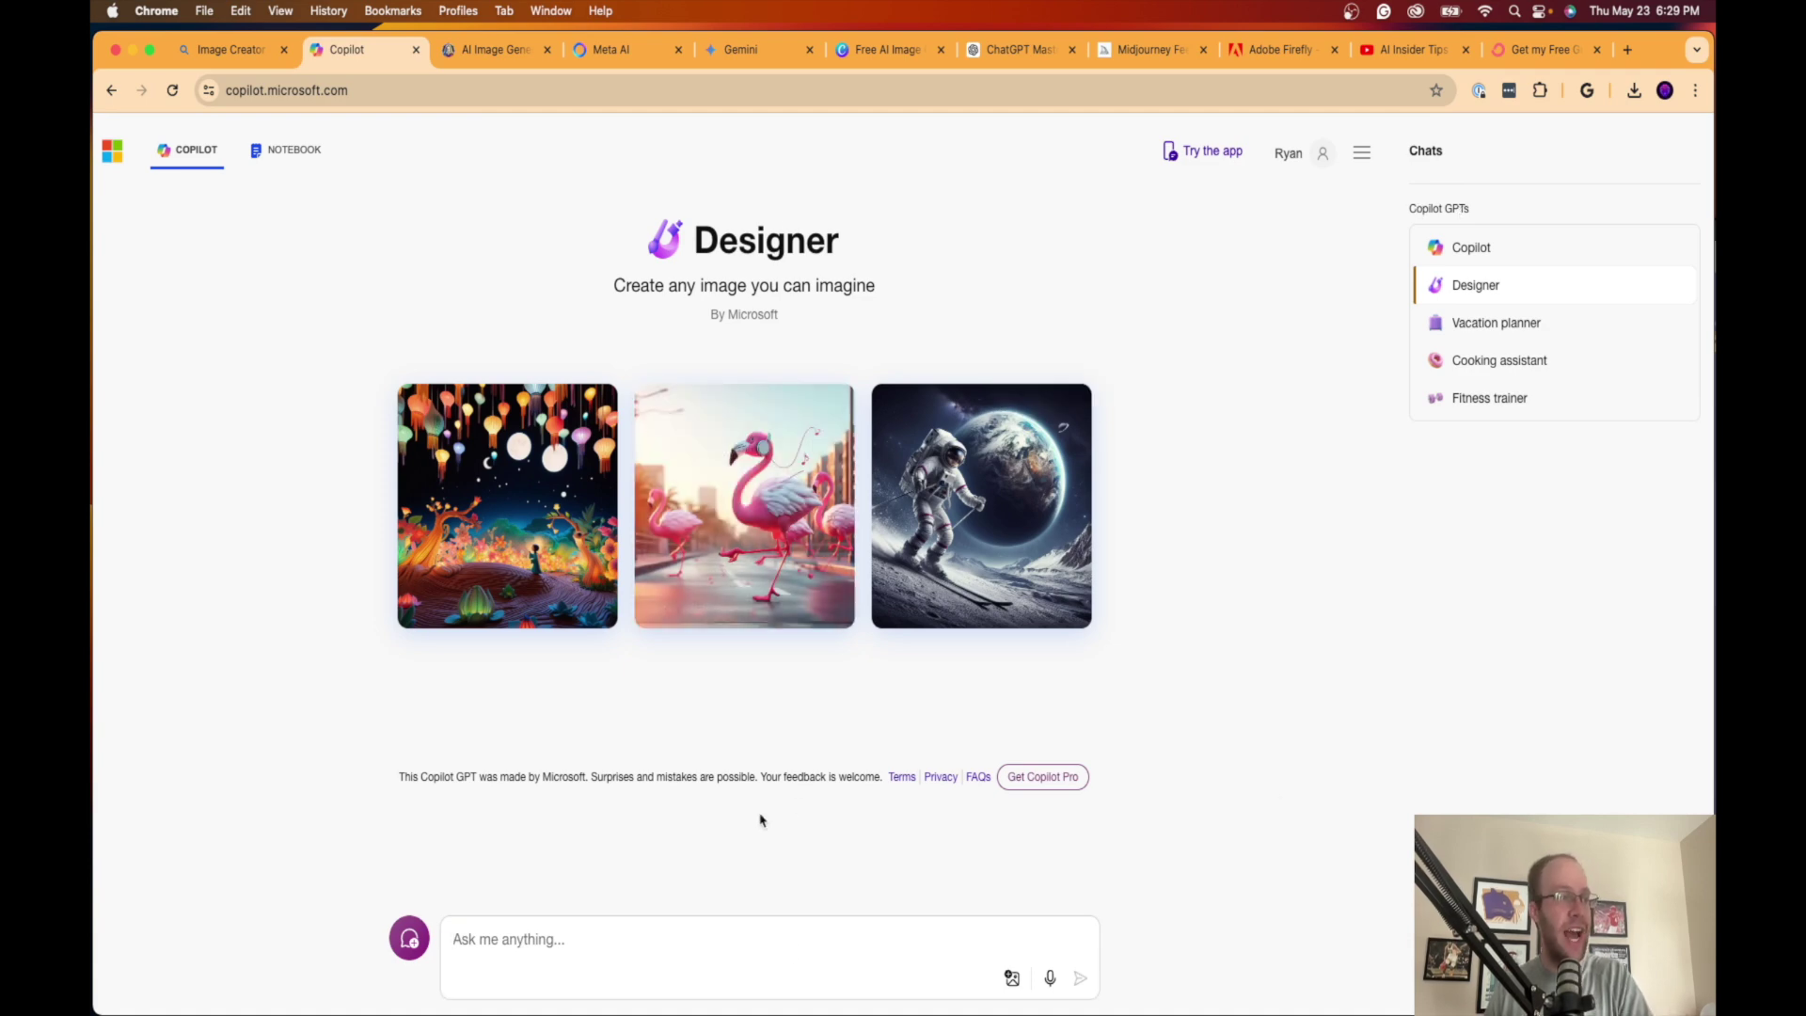
Step: Return to the Bing Image Creator page and examine its web address
click(230, 49)
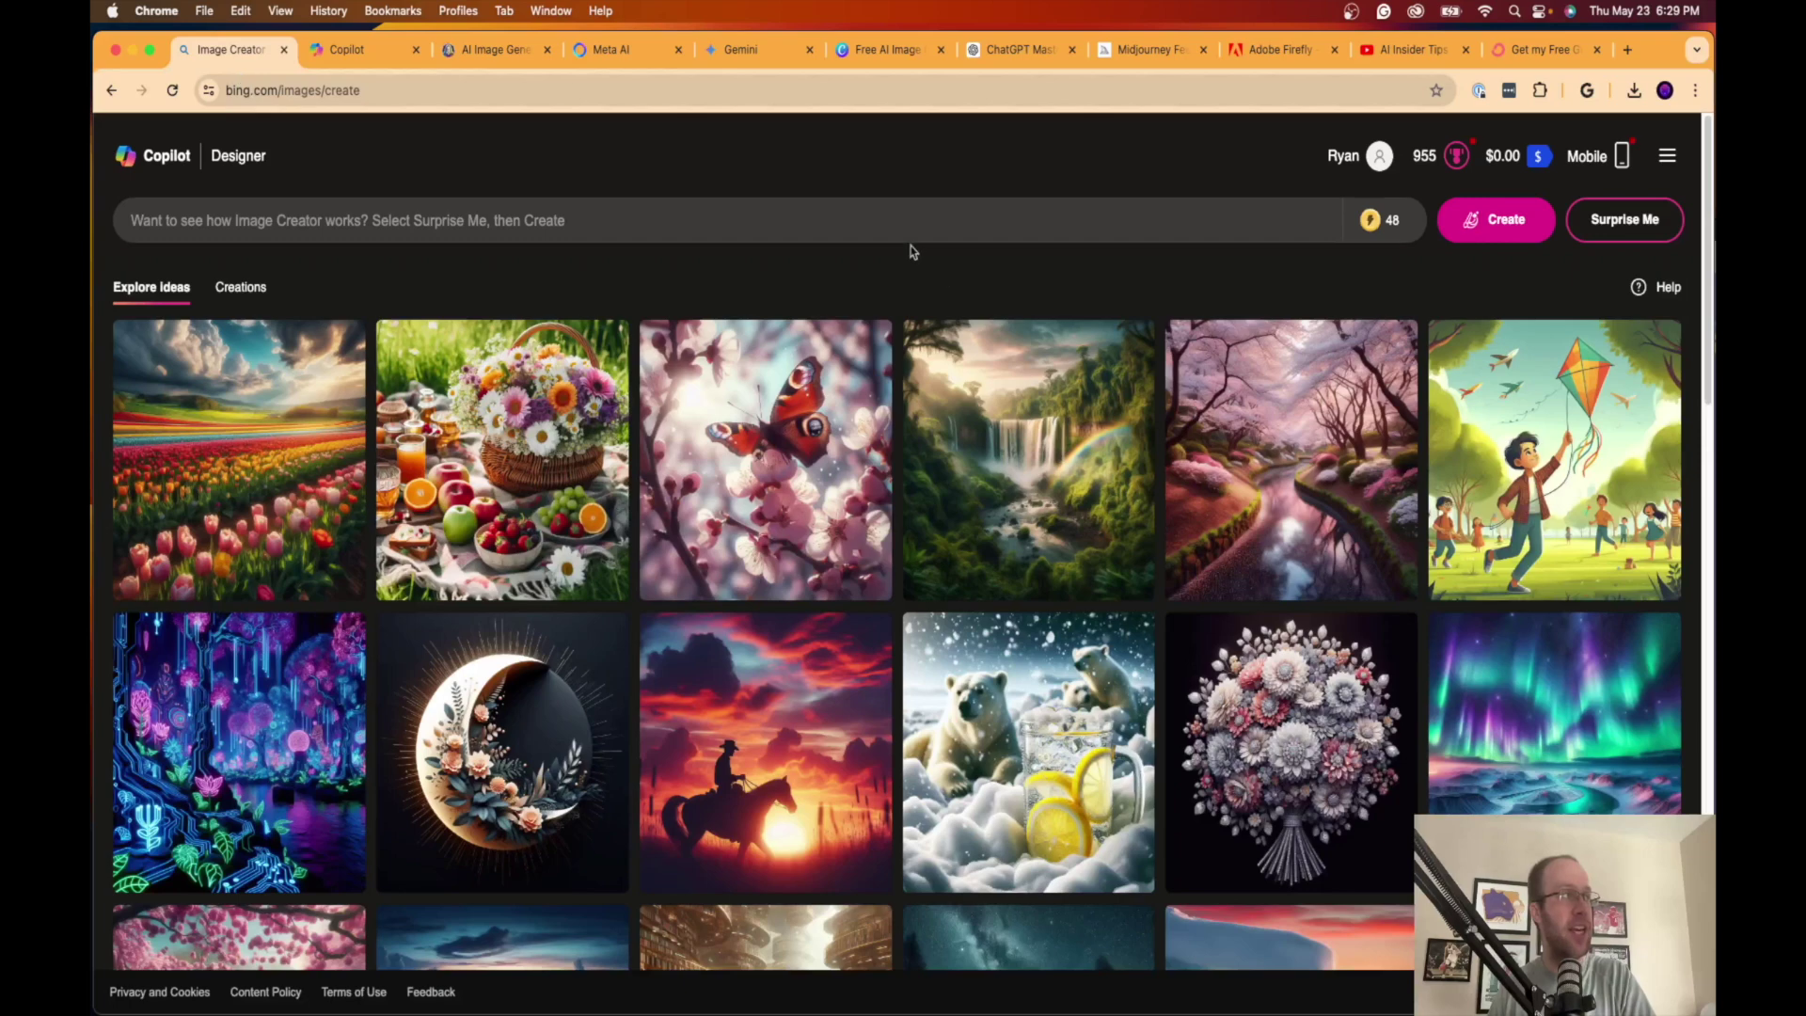
click(289, 87)
click(448, 92)
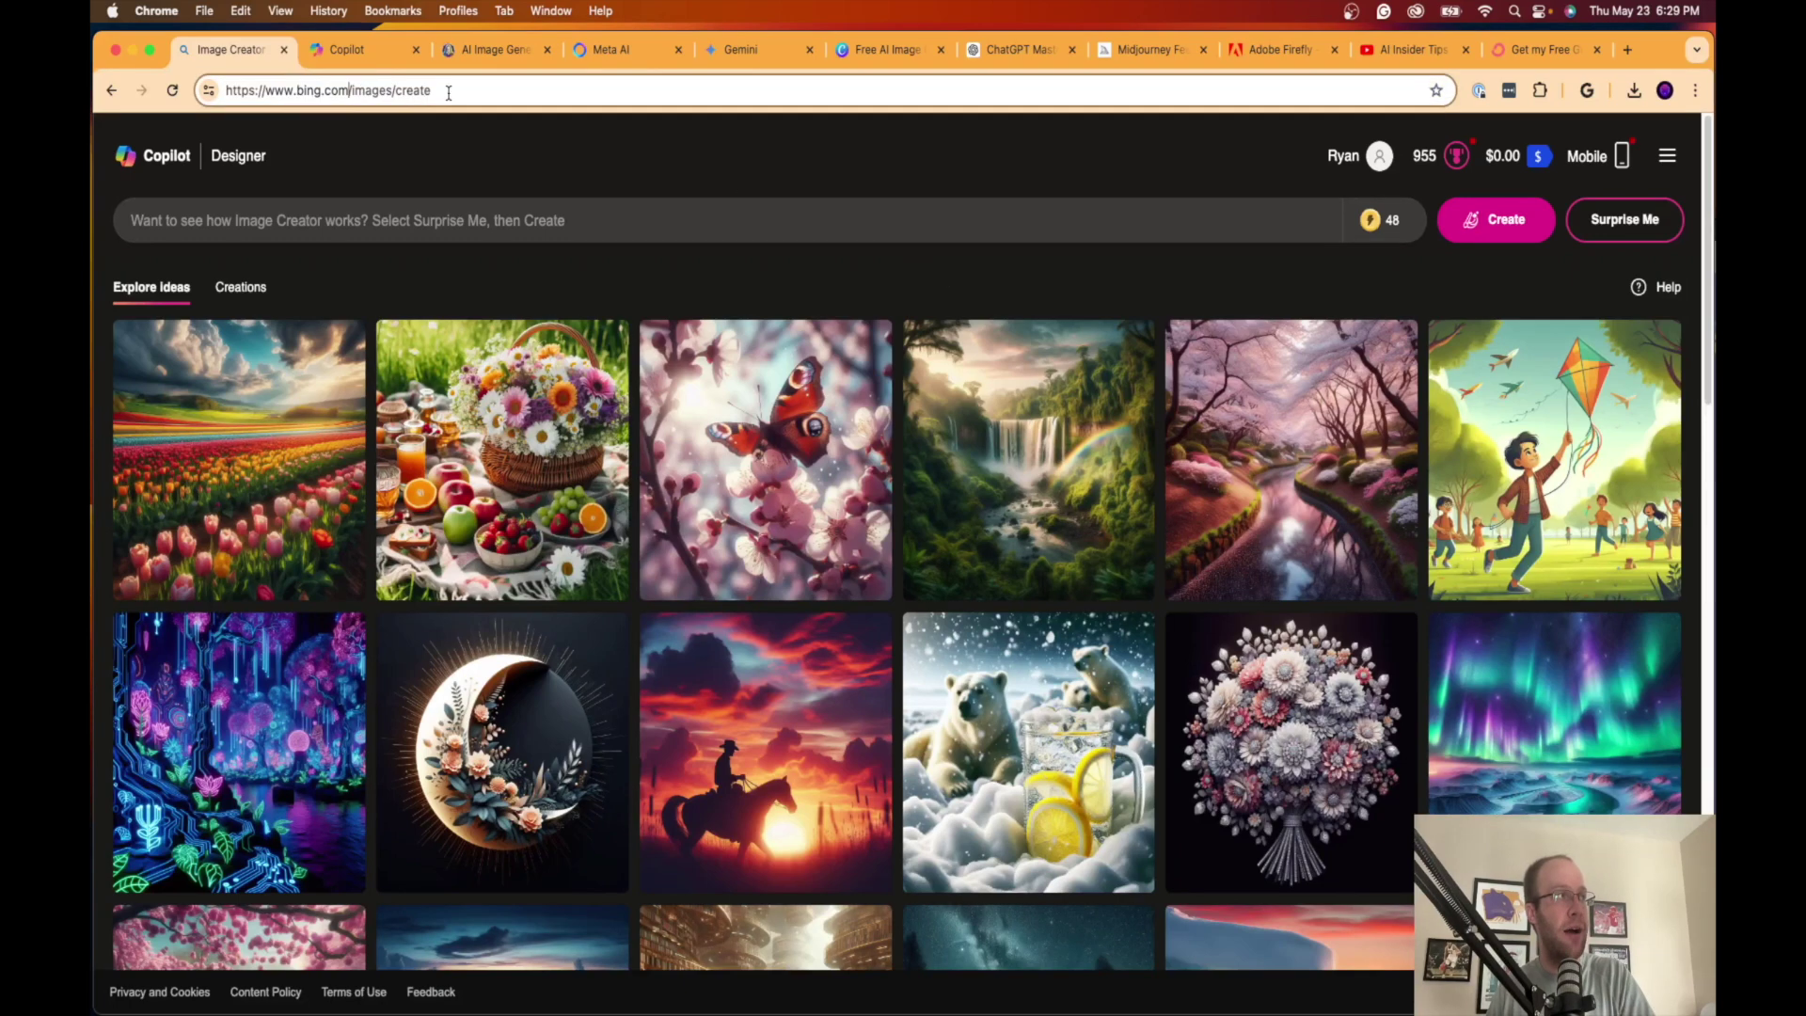
drag(440, 90, 325, 91)
click(367, 90)
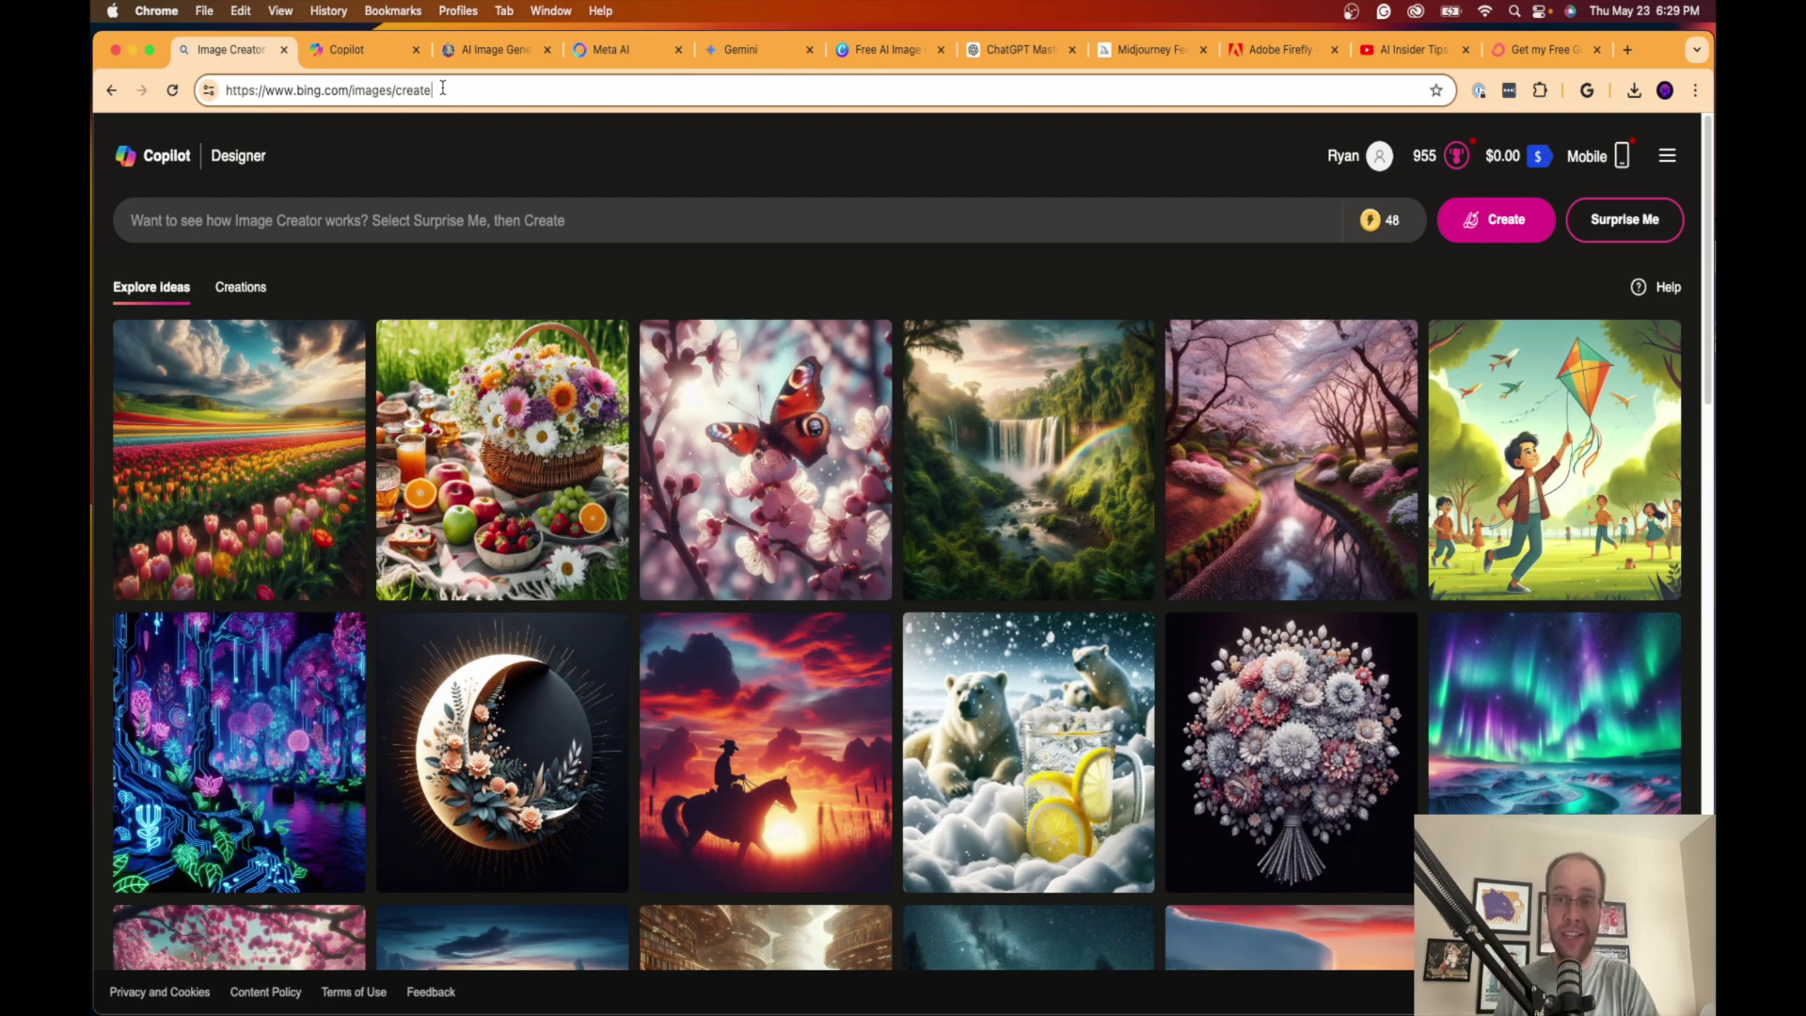
Step: Generate images in Image Creator from the prompt "Dogs playing on the moon, with planet earth in the distance."
click(345, 233)
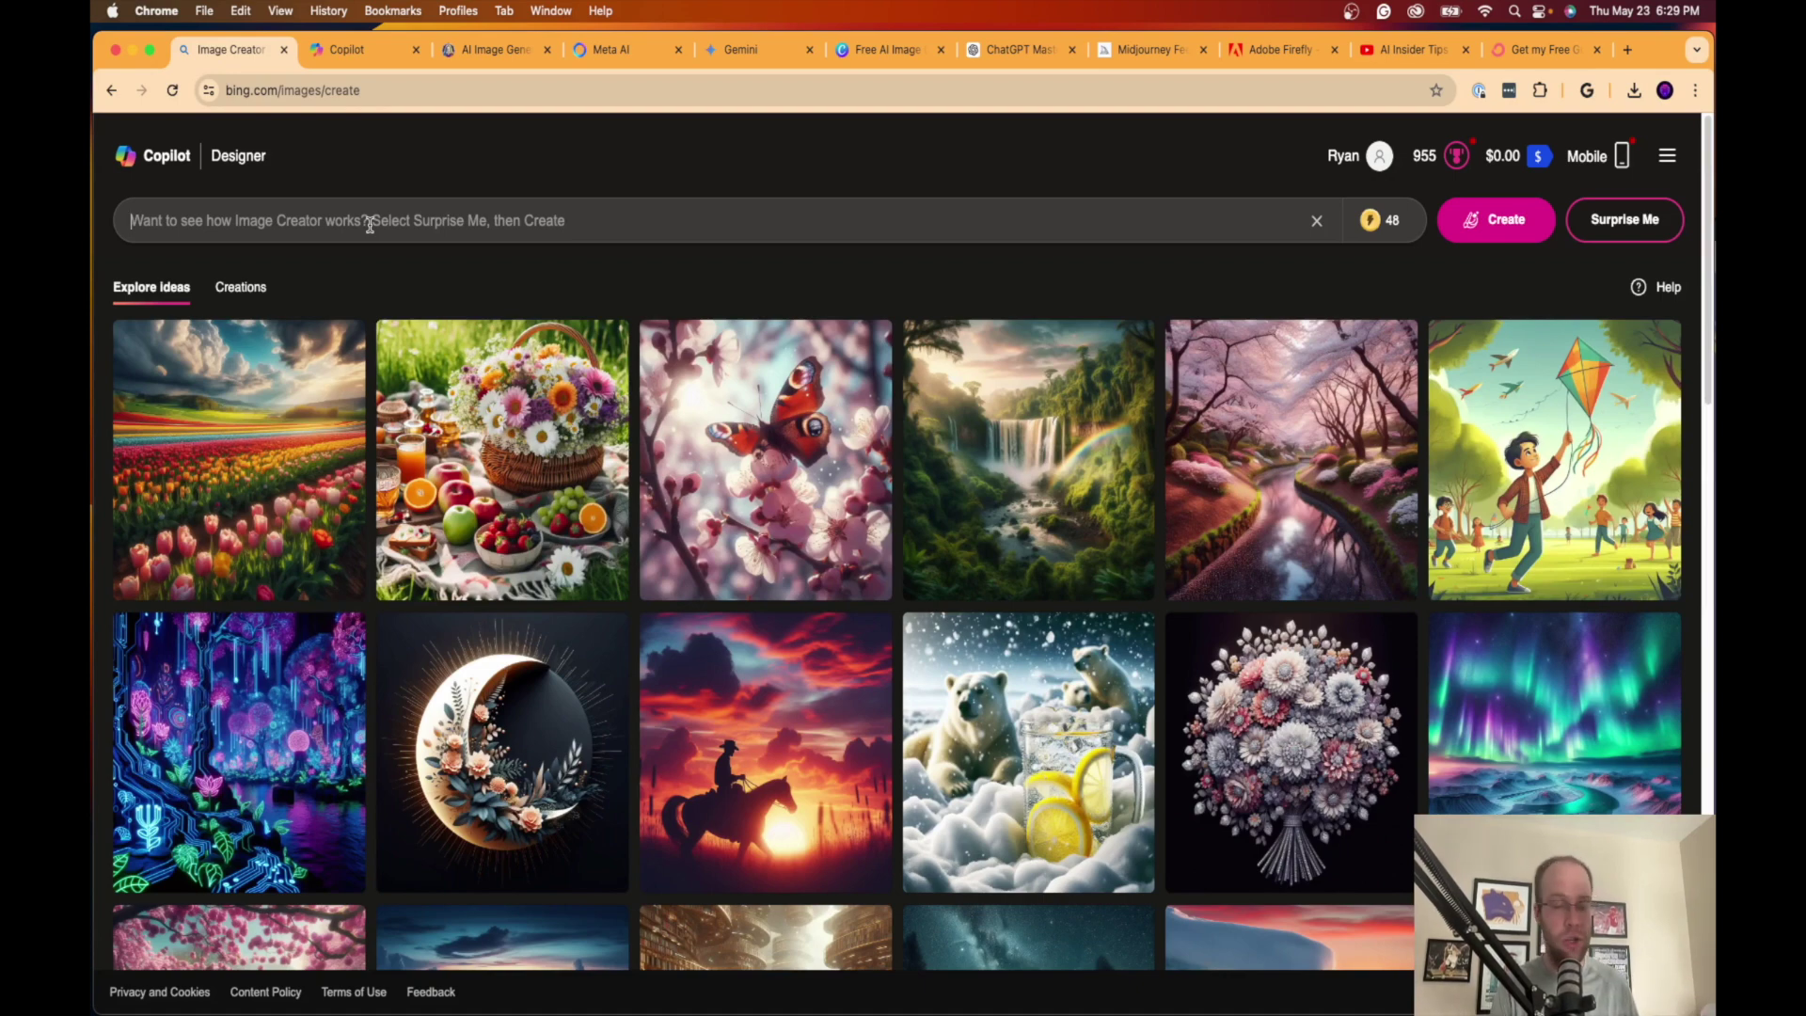
text(Dogs playing)
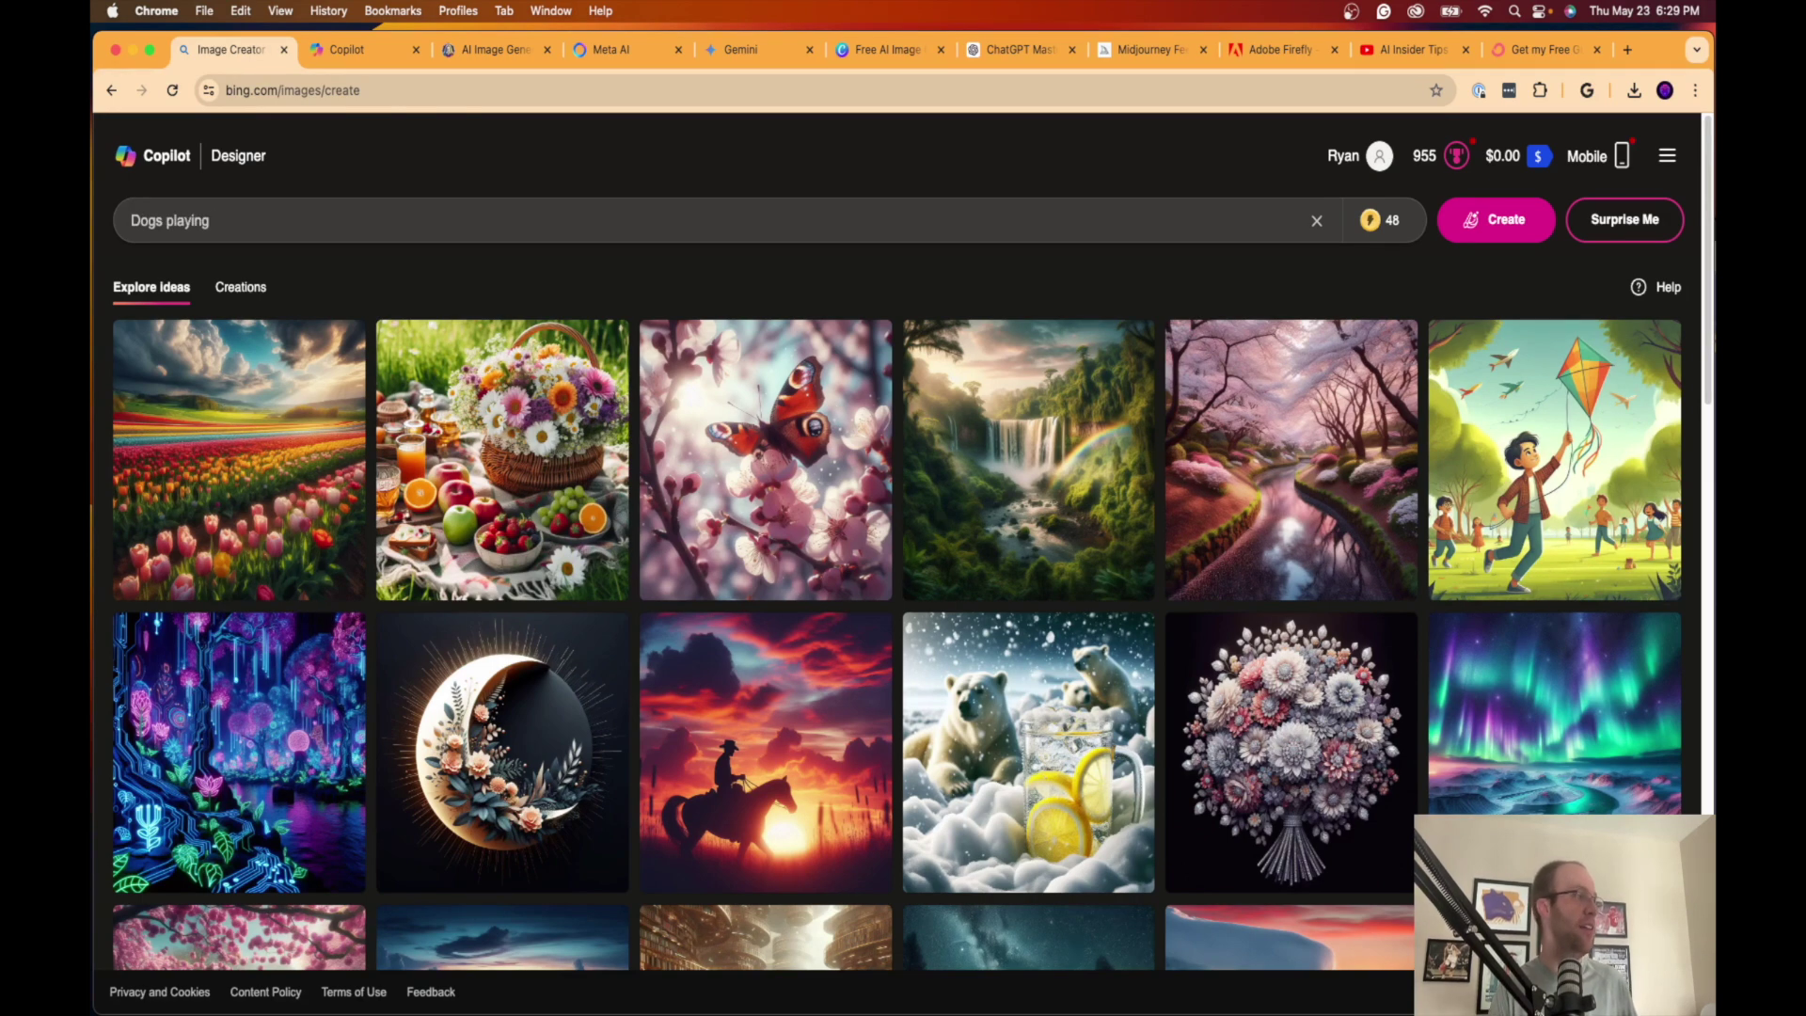
text( on the moon)
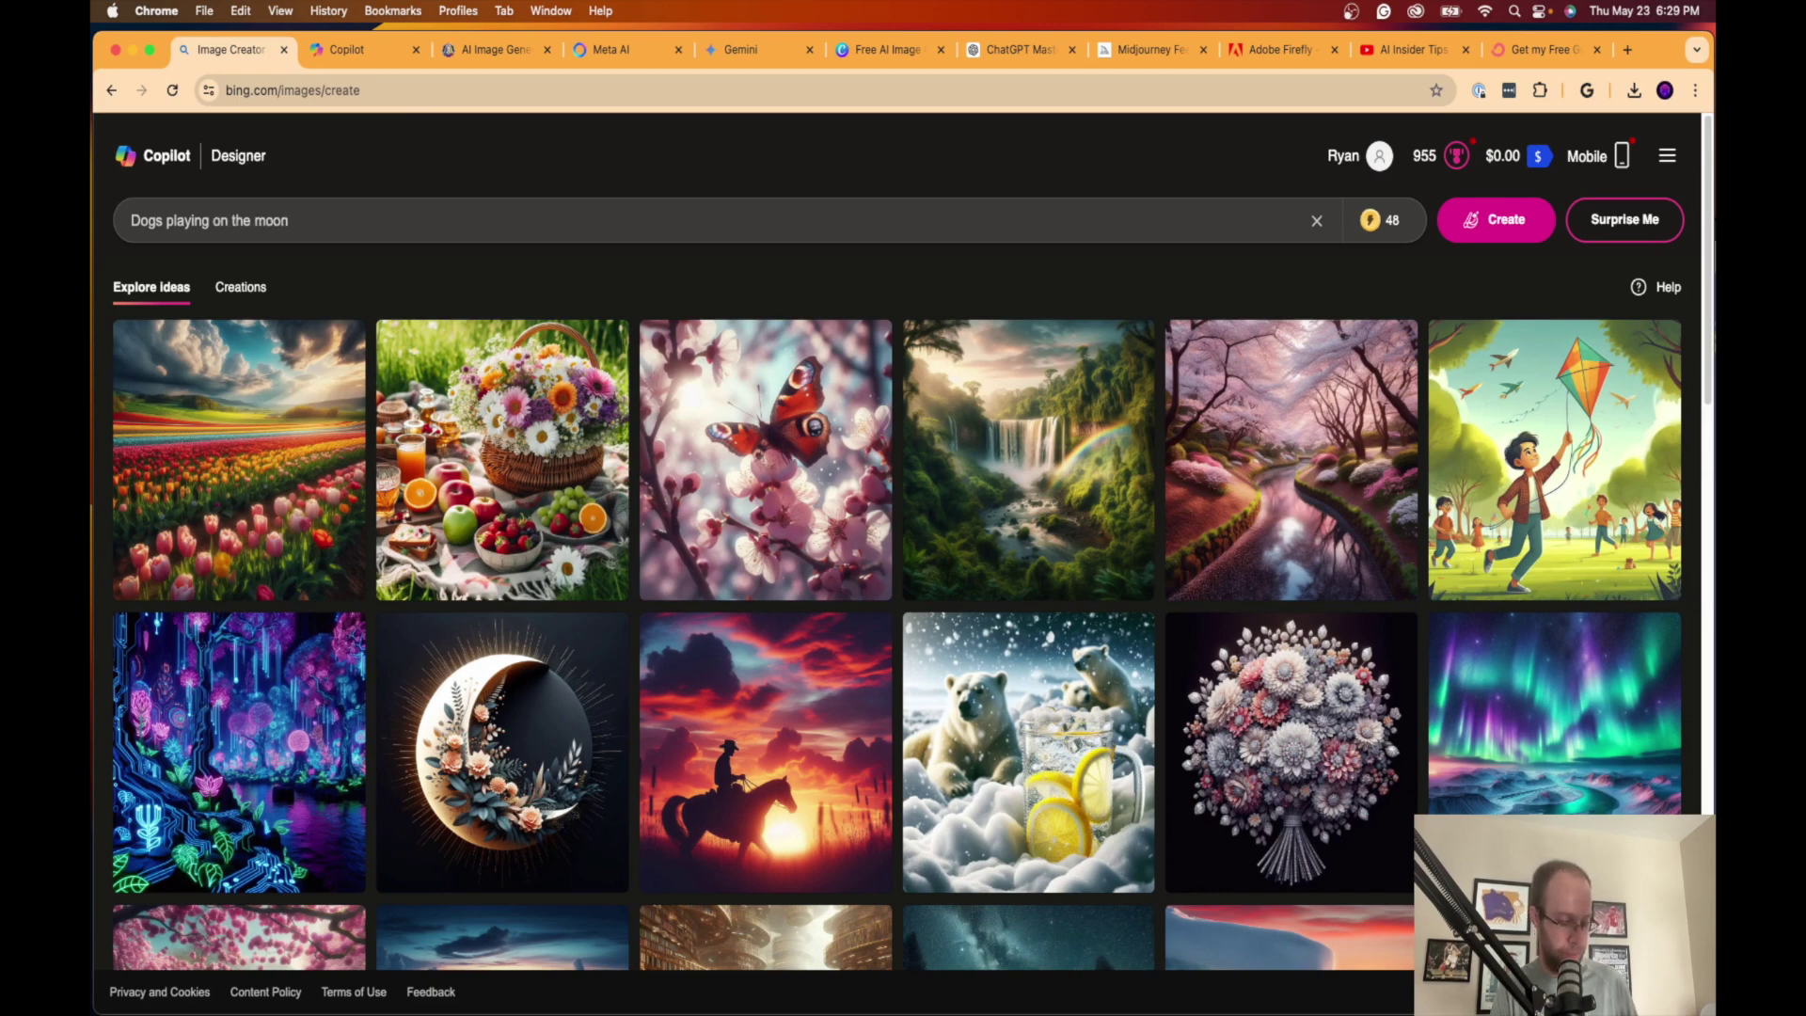
text(, with planet )
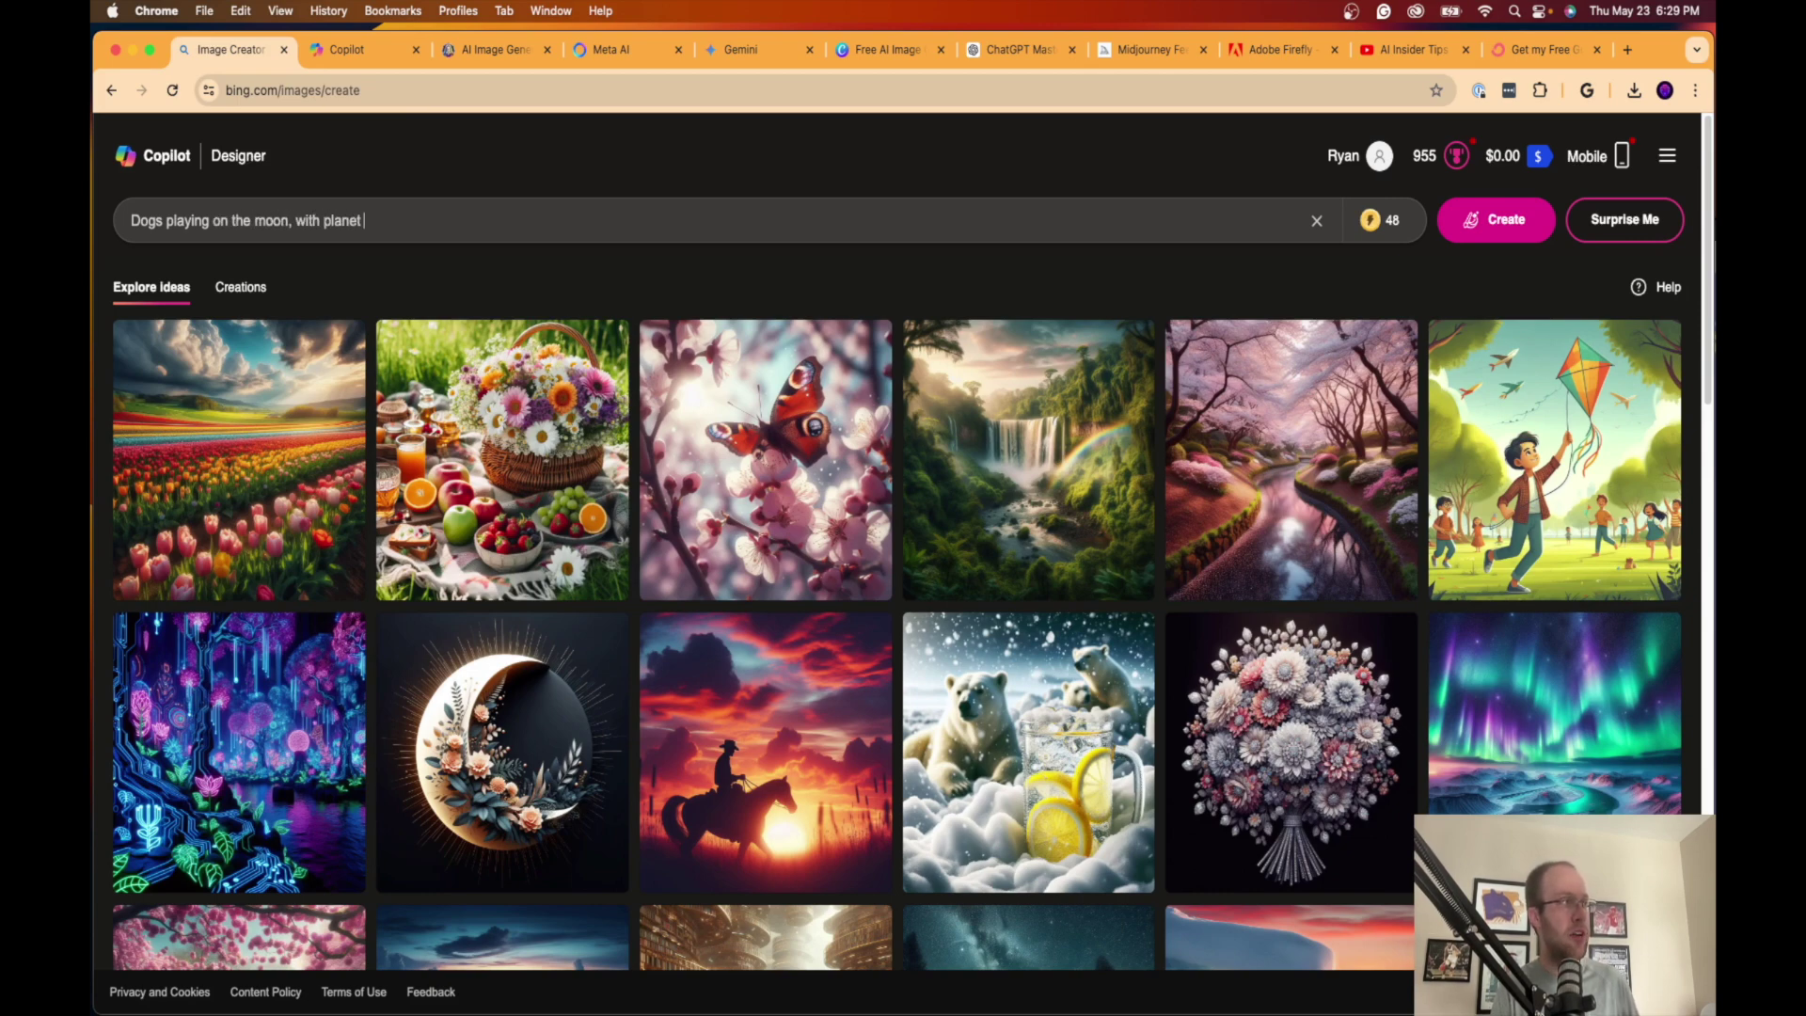
text(earth in the distance.)
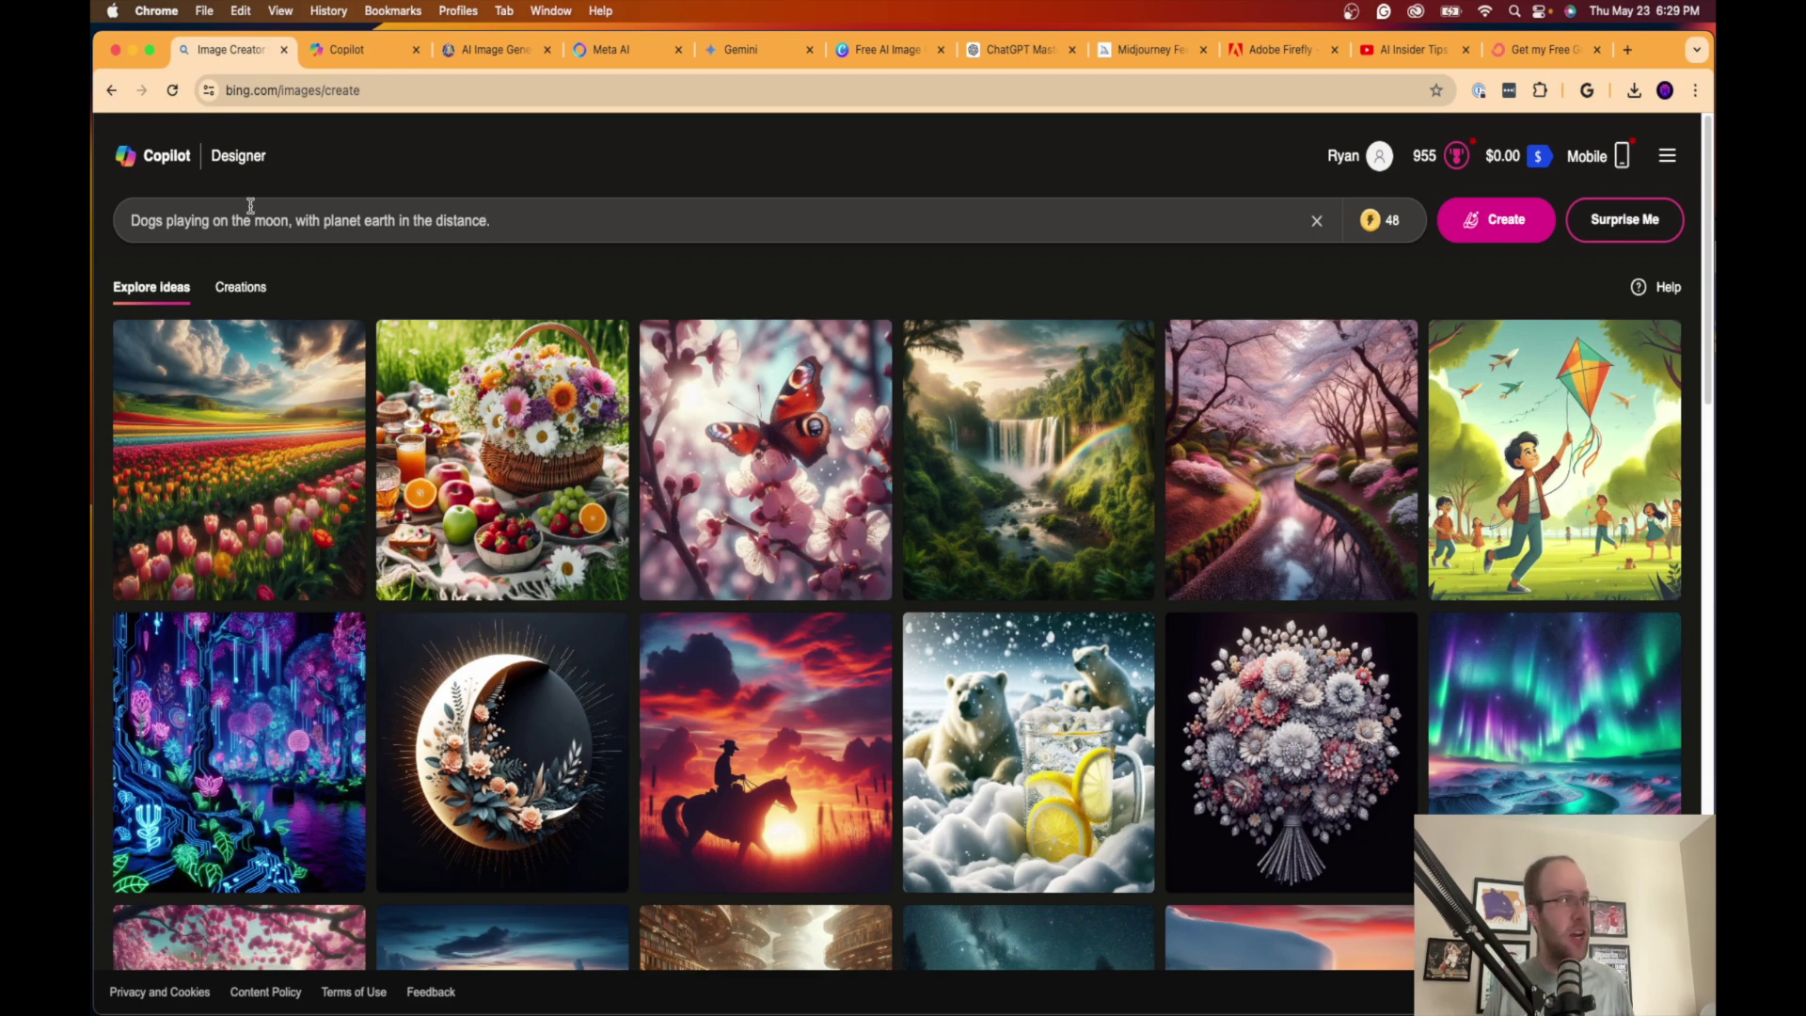
key(super+a)
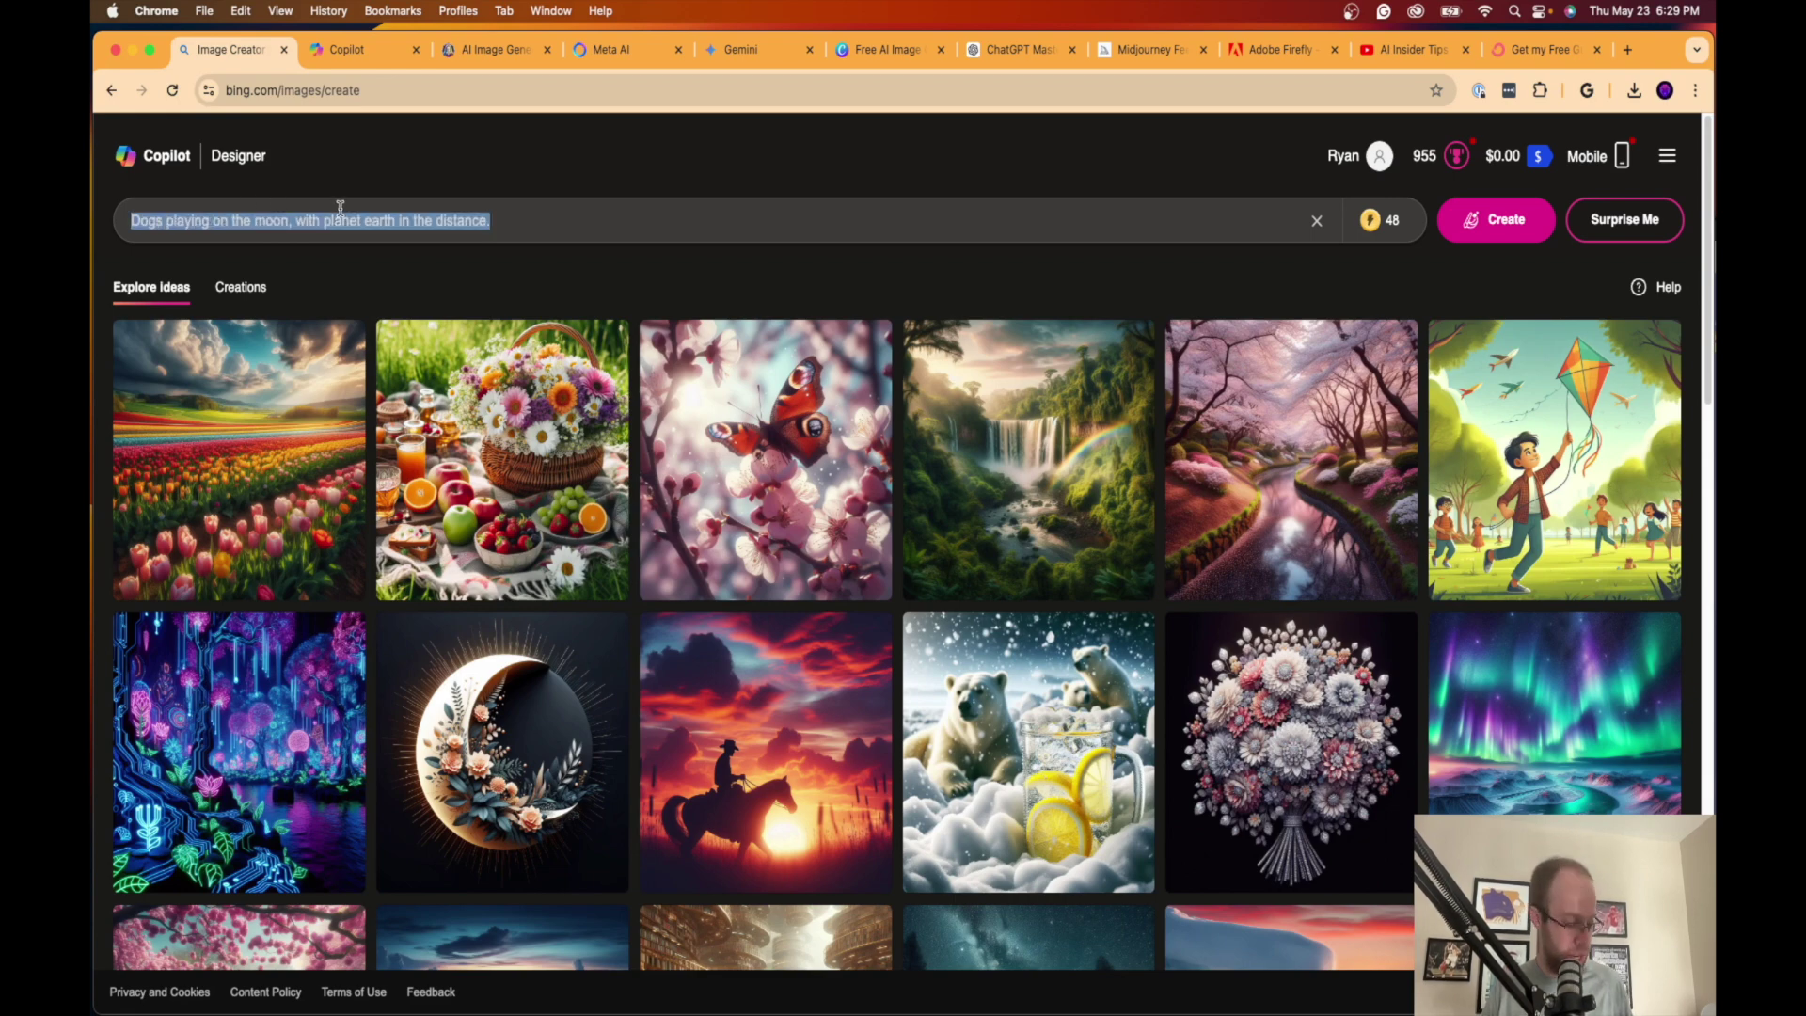
key(Return)
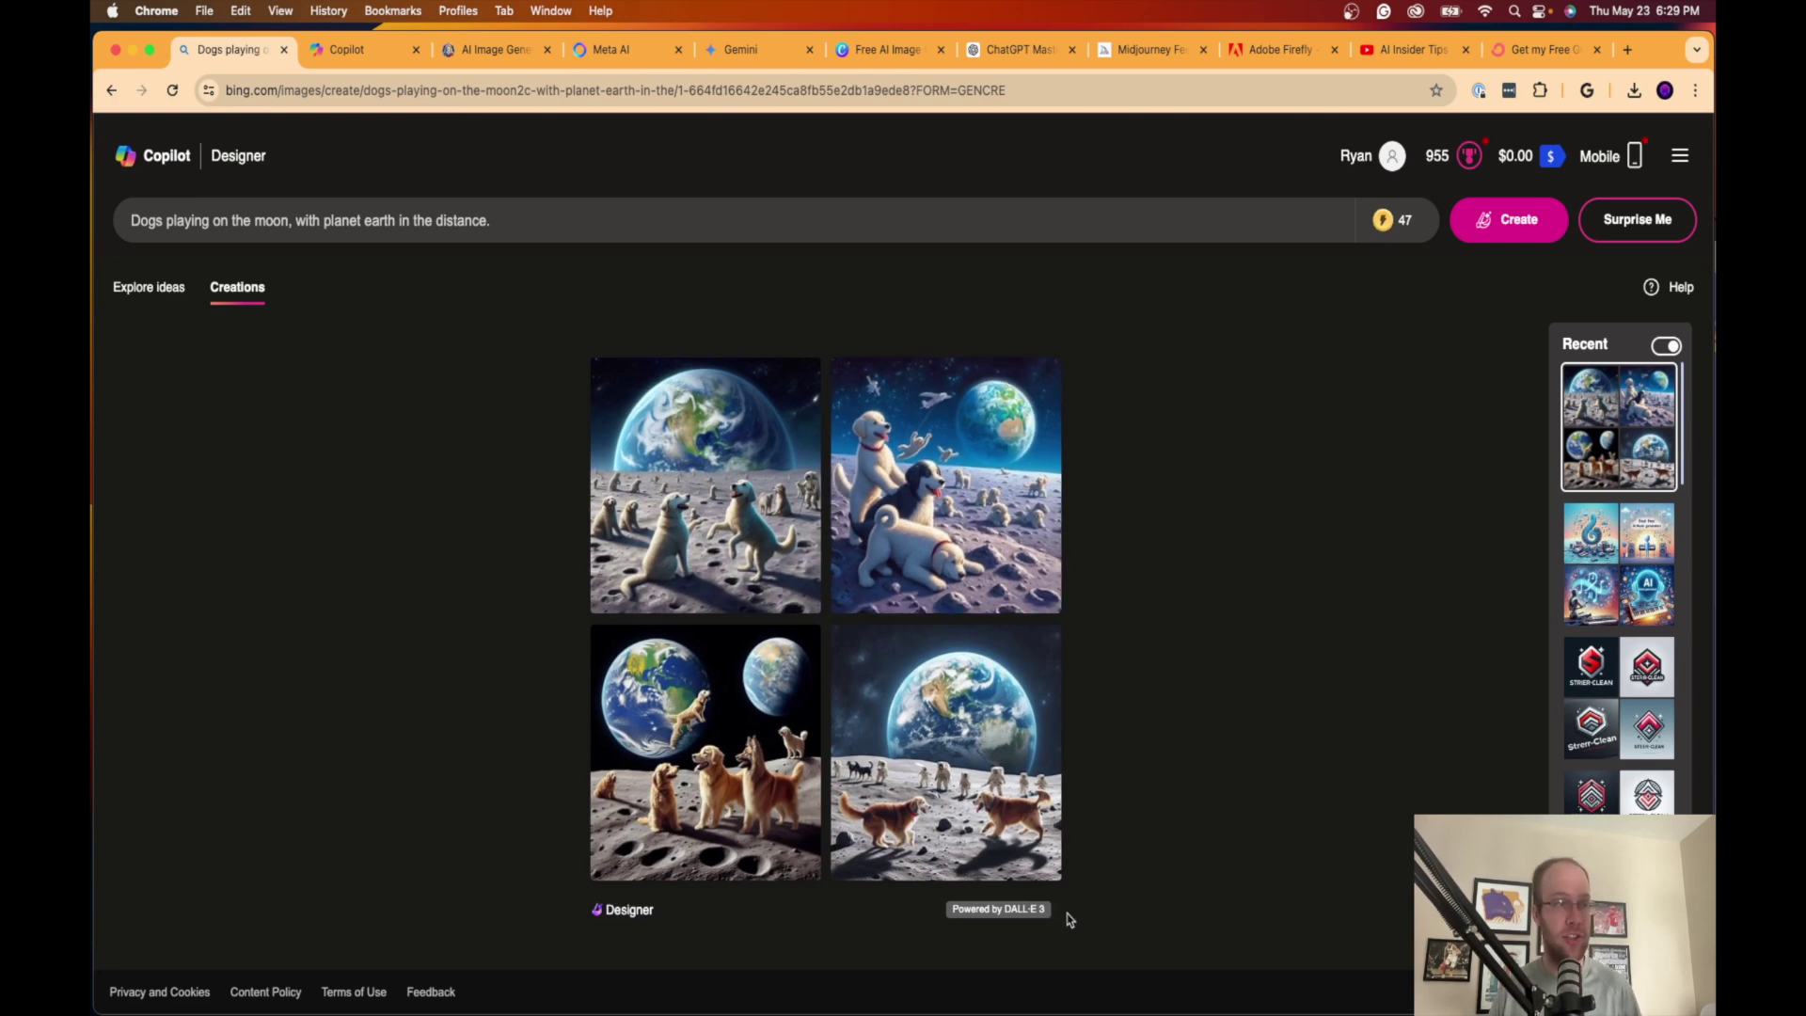
Step: Copy the full dogs-on-the-moon prompt from the Image Creator prompt box
drag(937, 922, 945, 919)
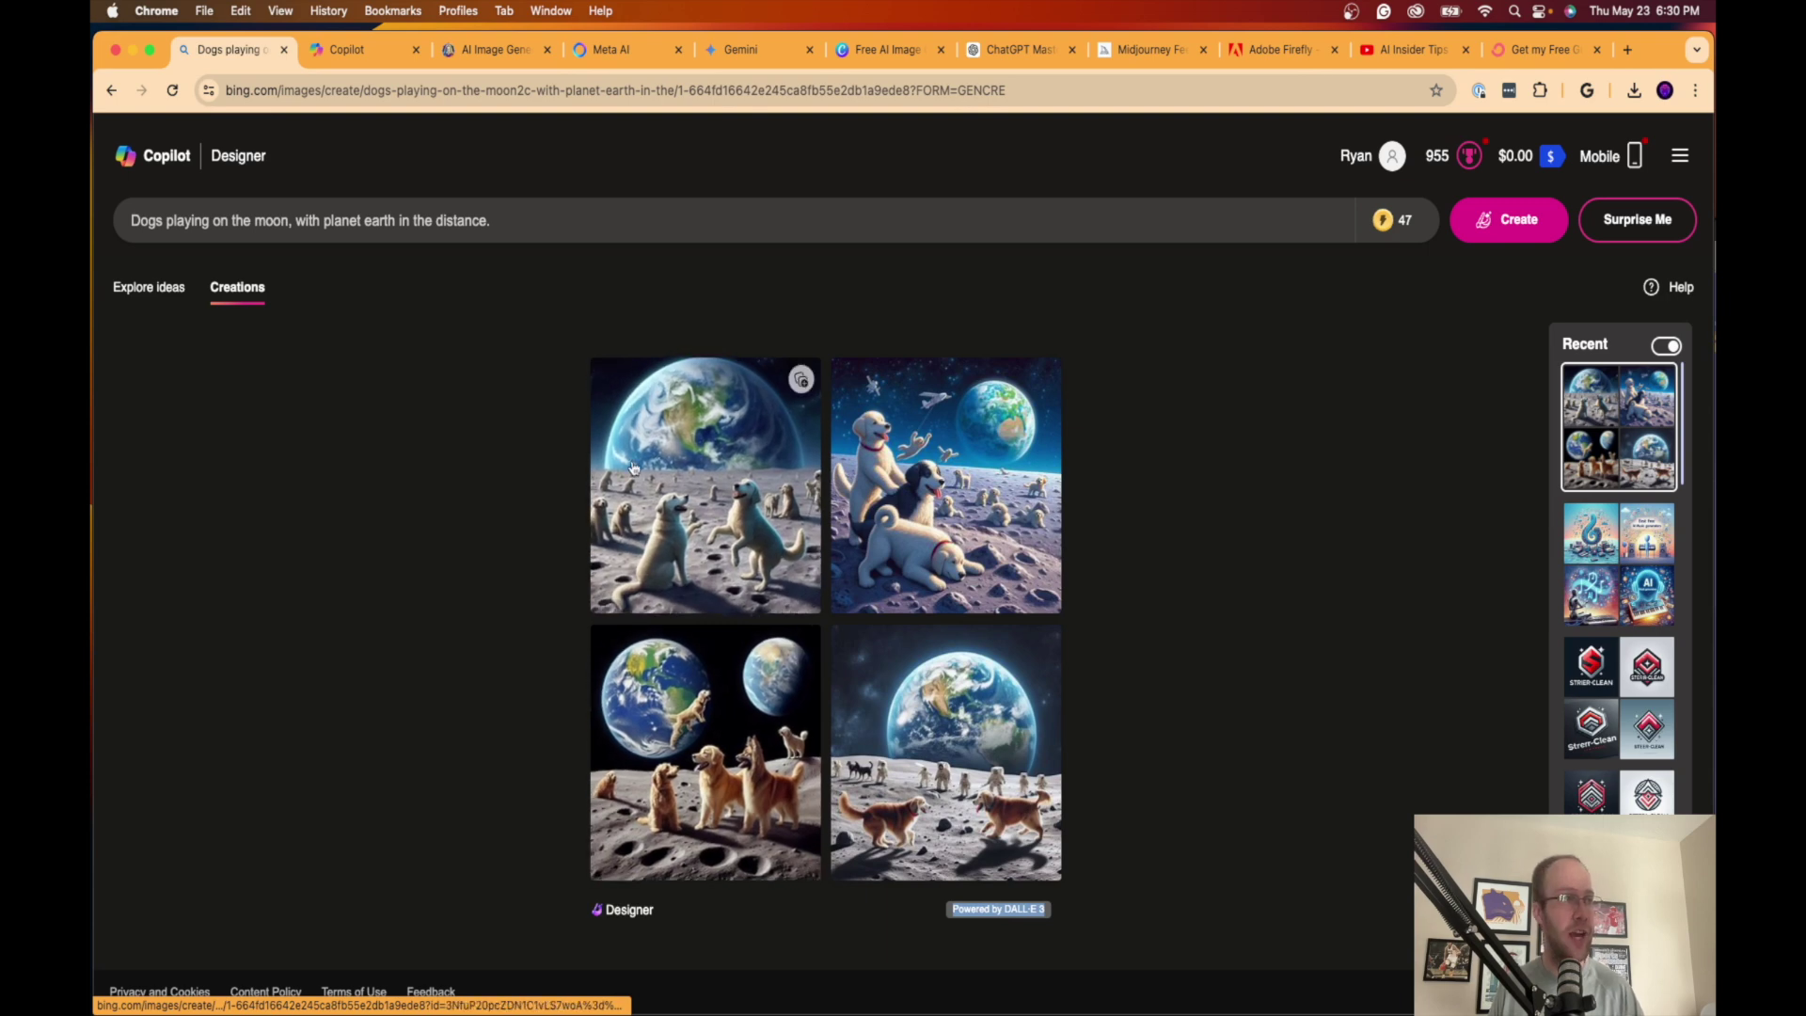
click(409, 218)
click(240, 214)
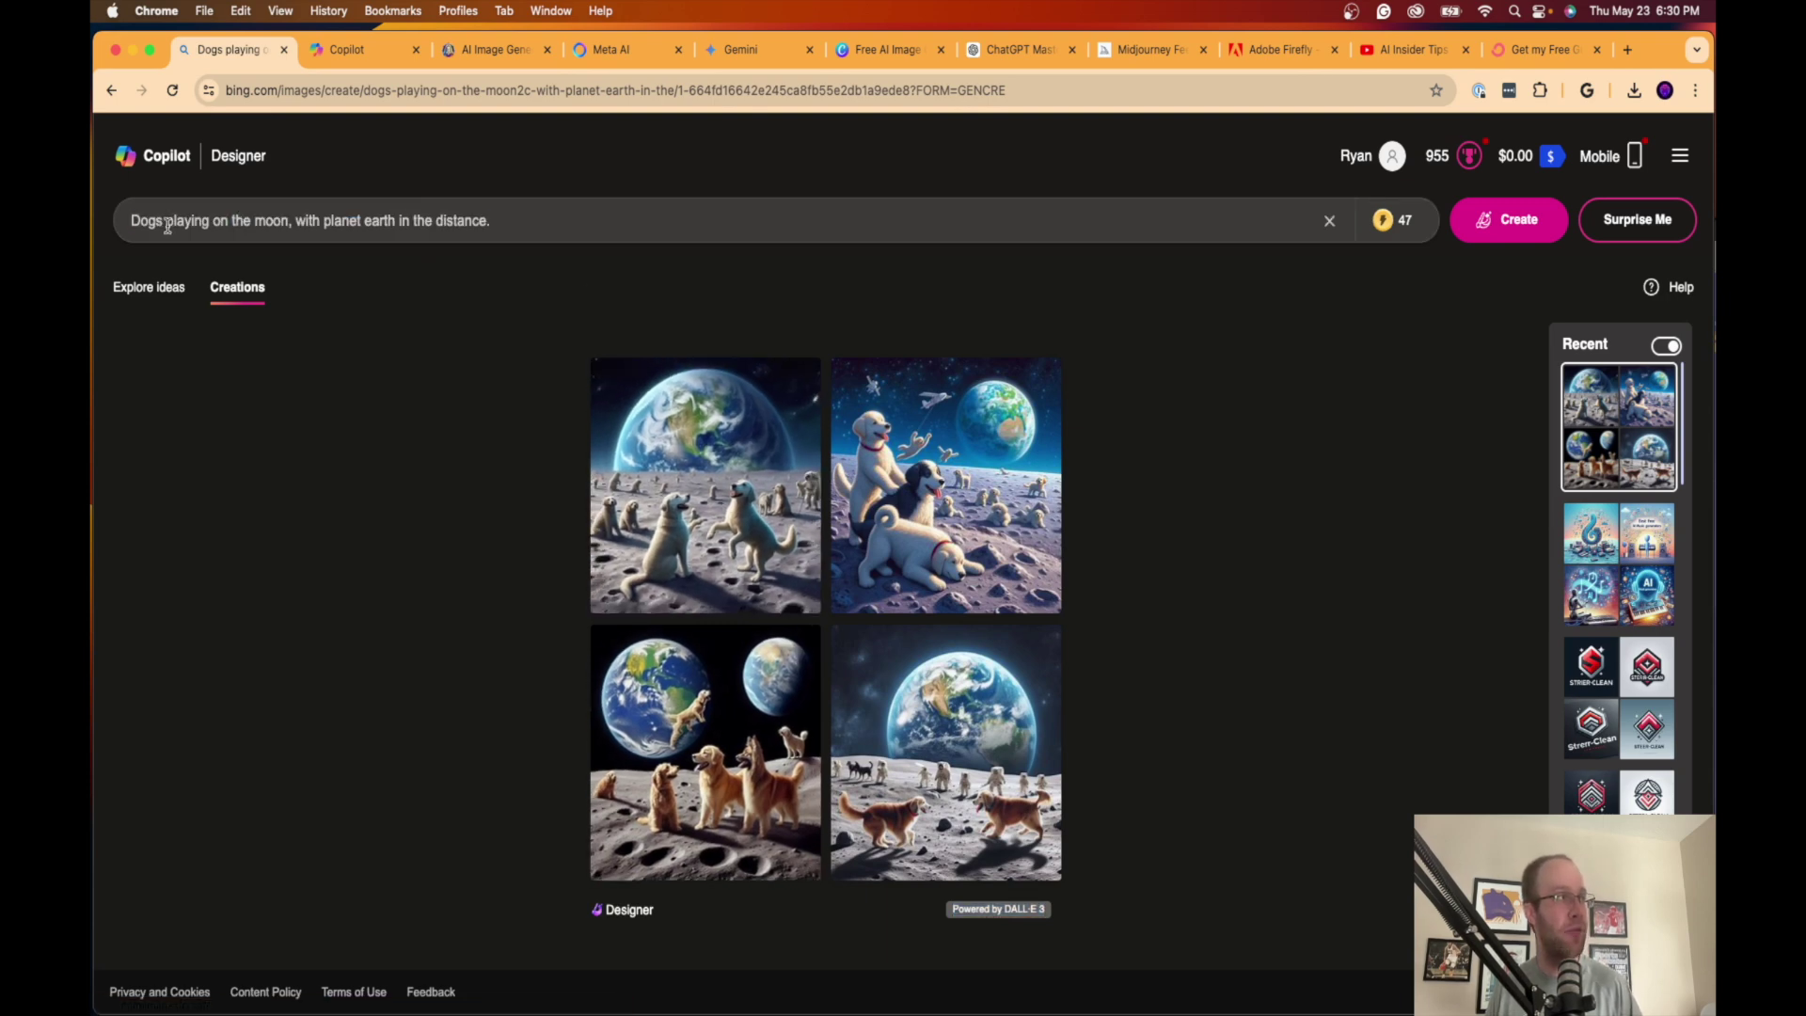
triple_click(216, 230)
click(242, 222)
triple_click(242, 222)
key(super+c)
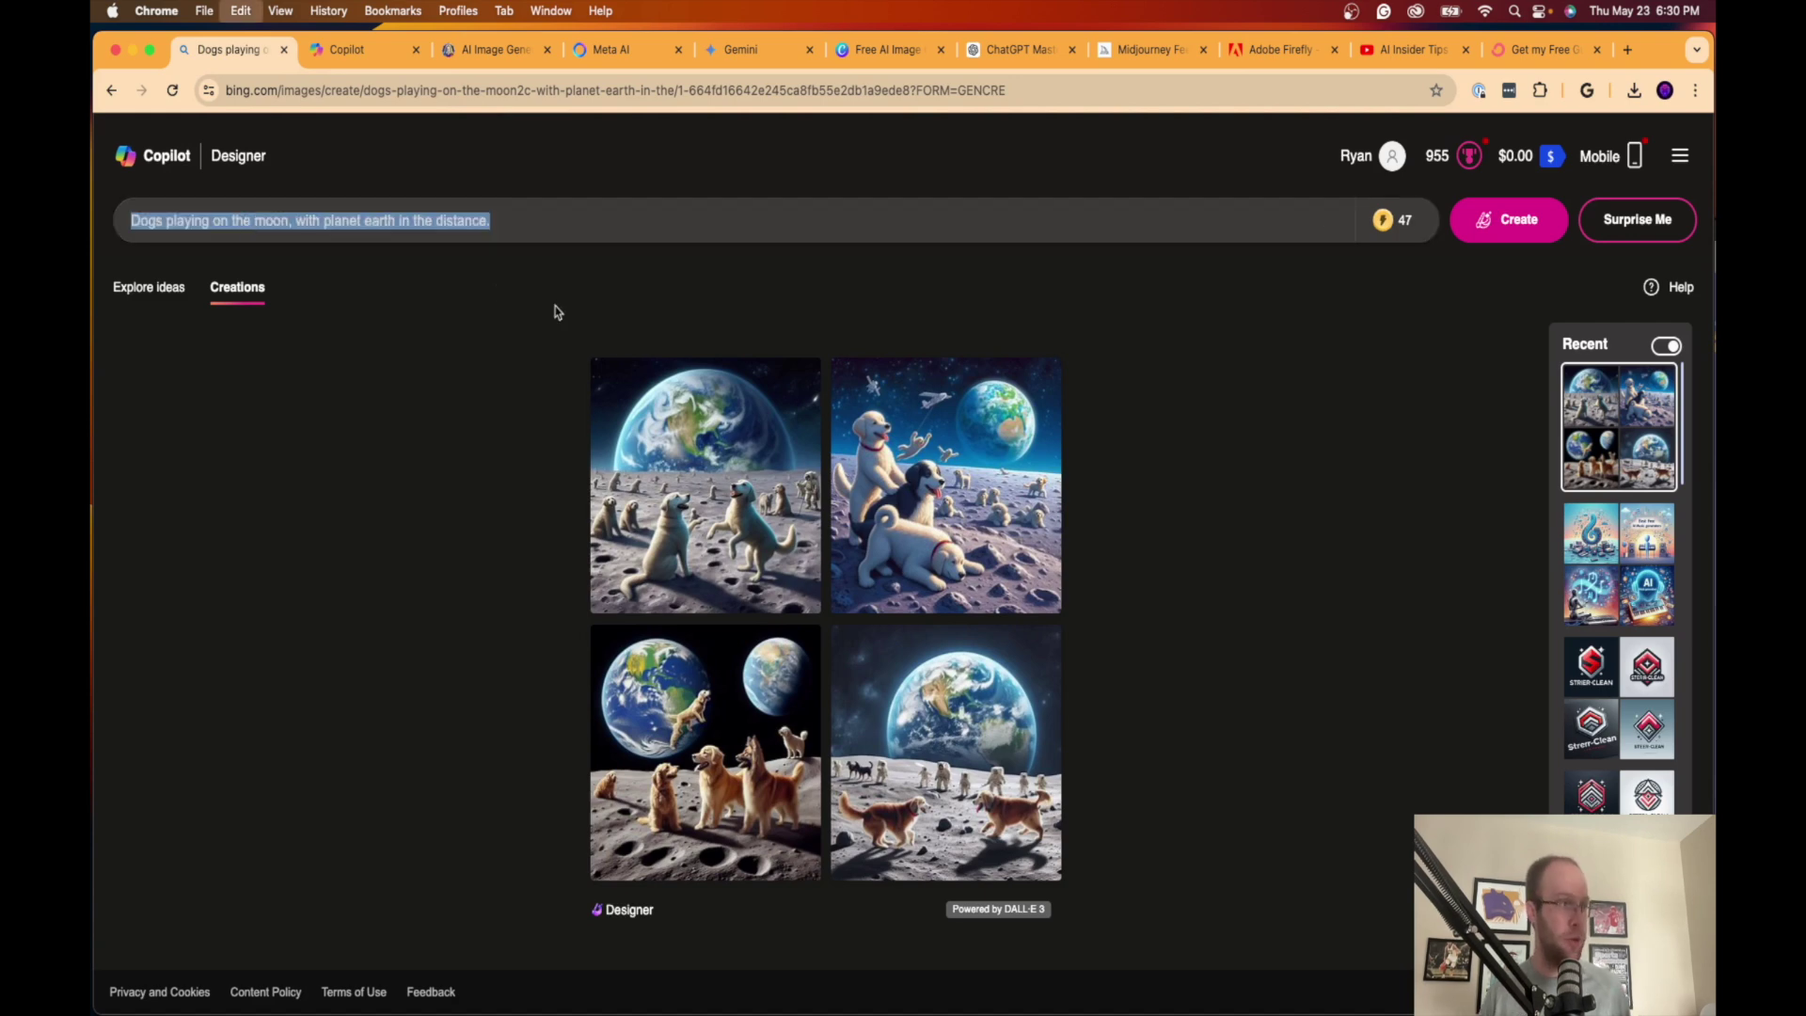
Step: View all four generated moon images enlarged one after another and close the detail view
click(659, 452)
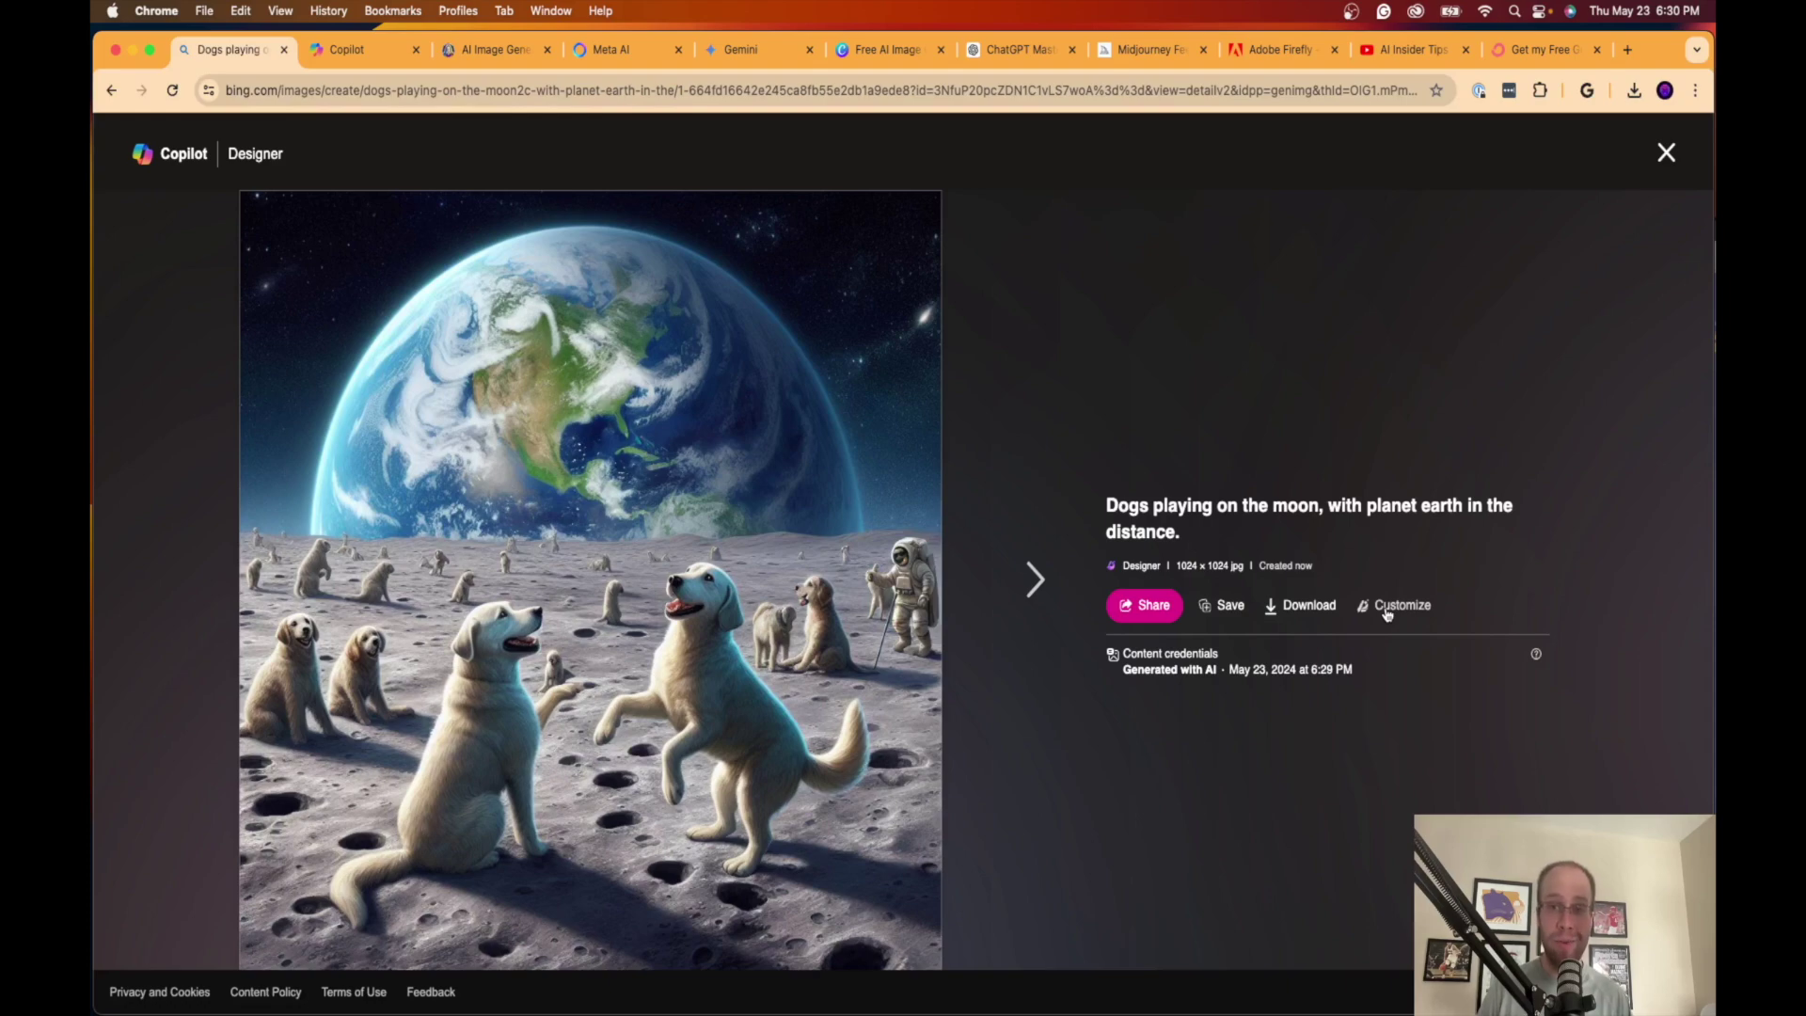
click(1031, 602)
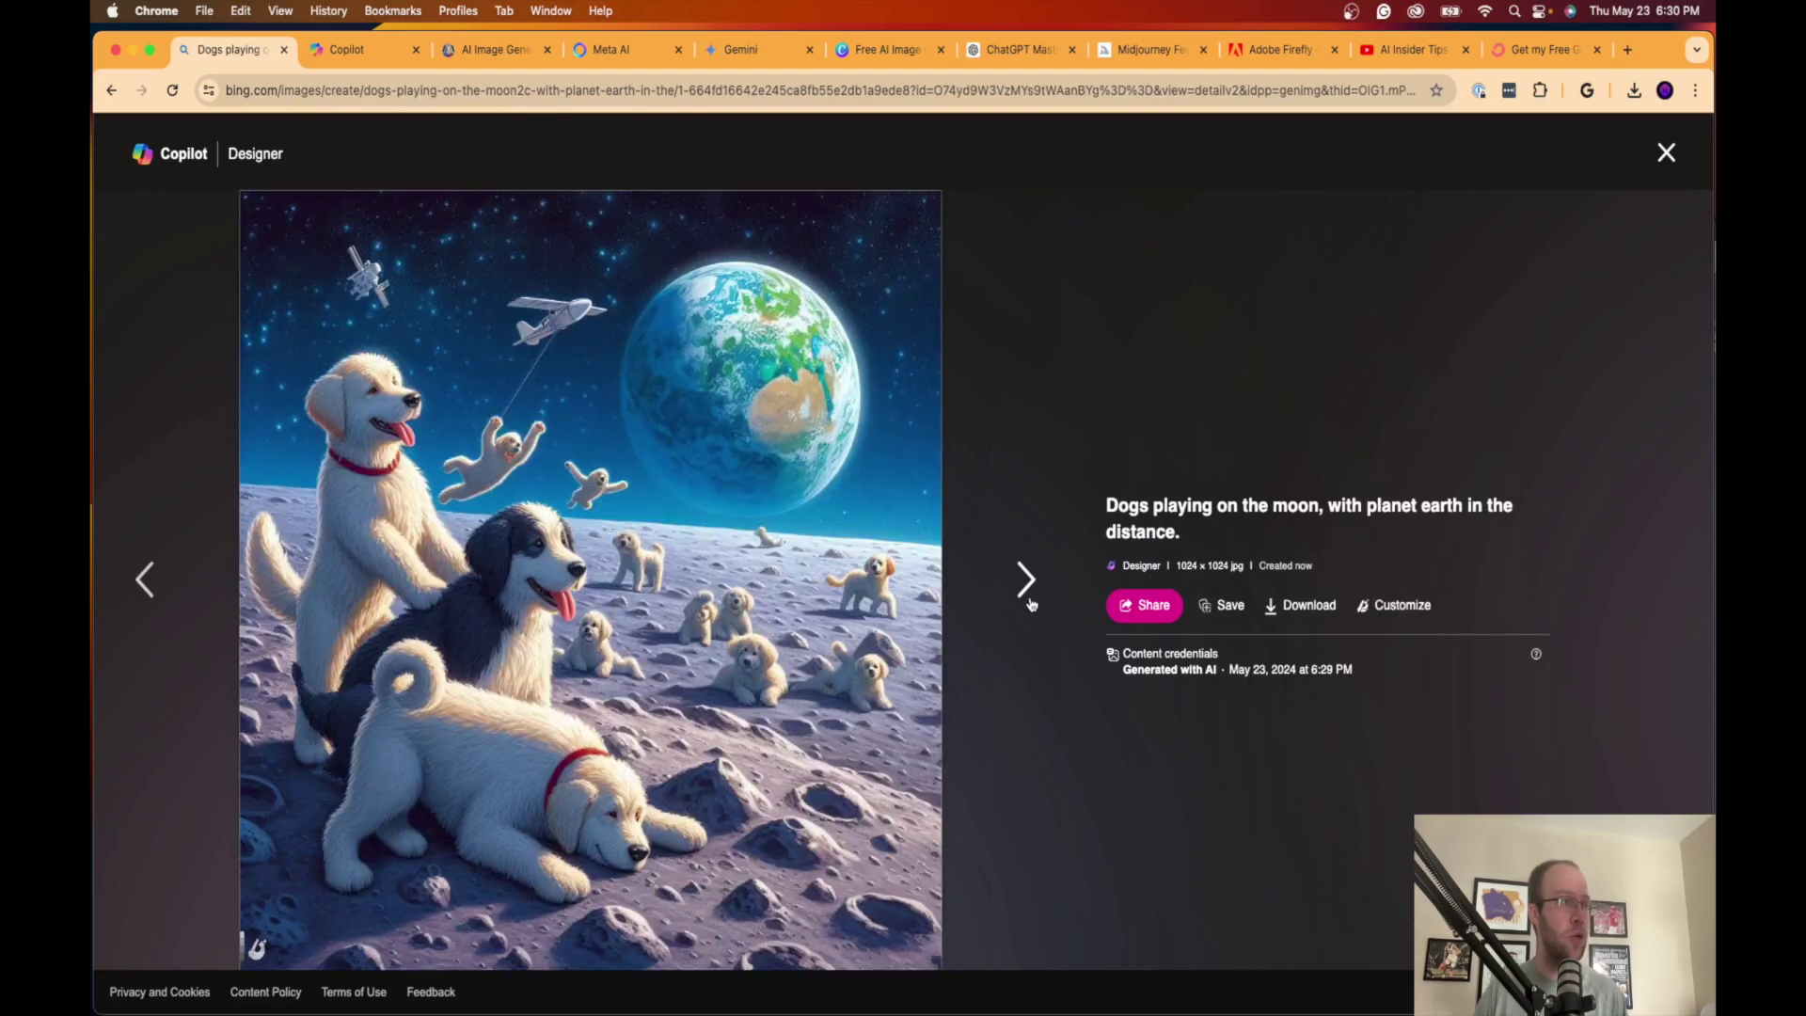
click(1031, 601)
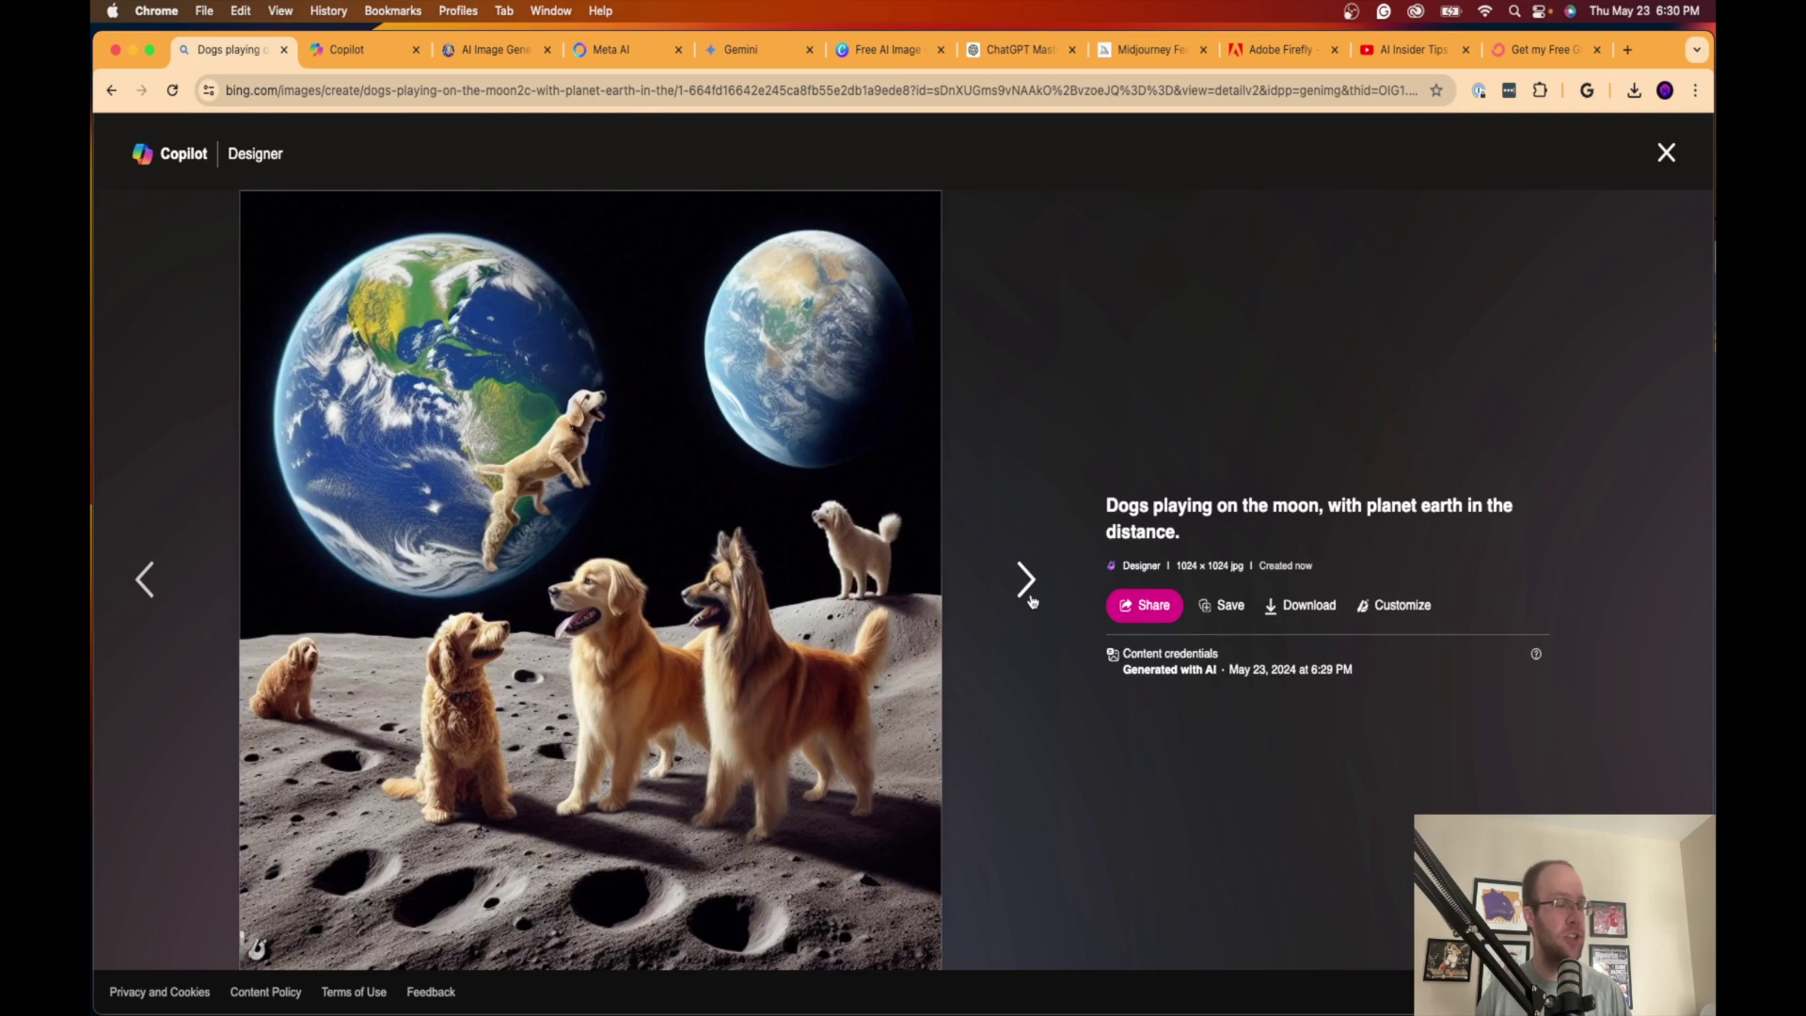
click(1026, 570)
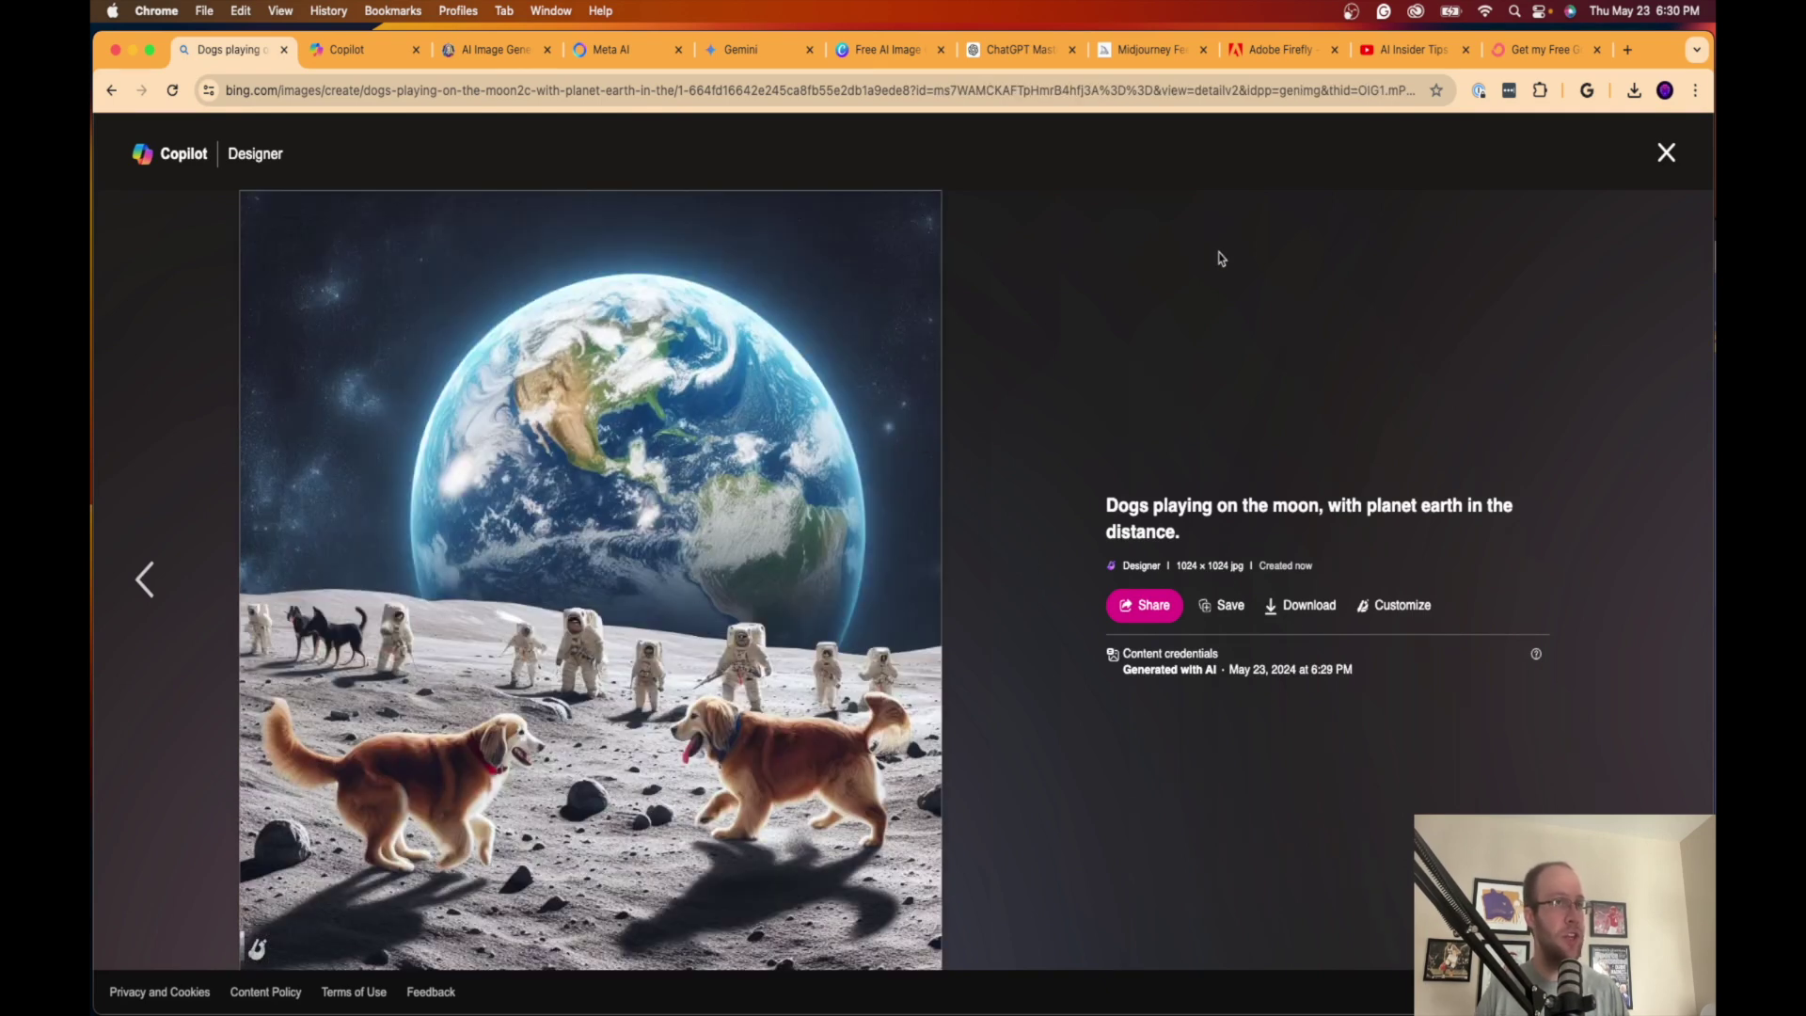
click(1663, 153)
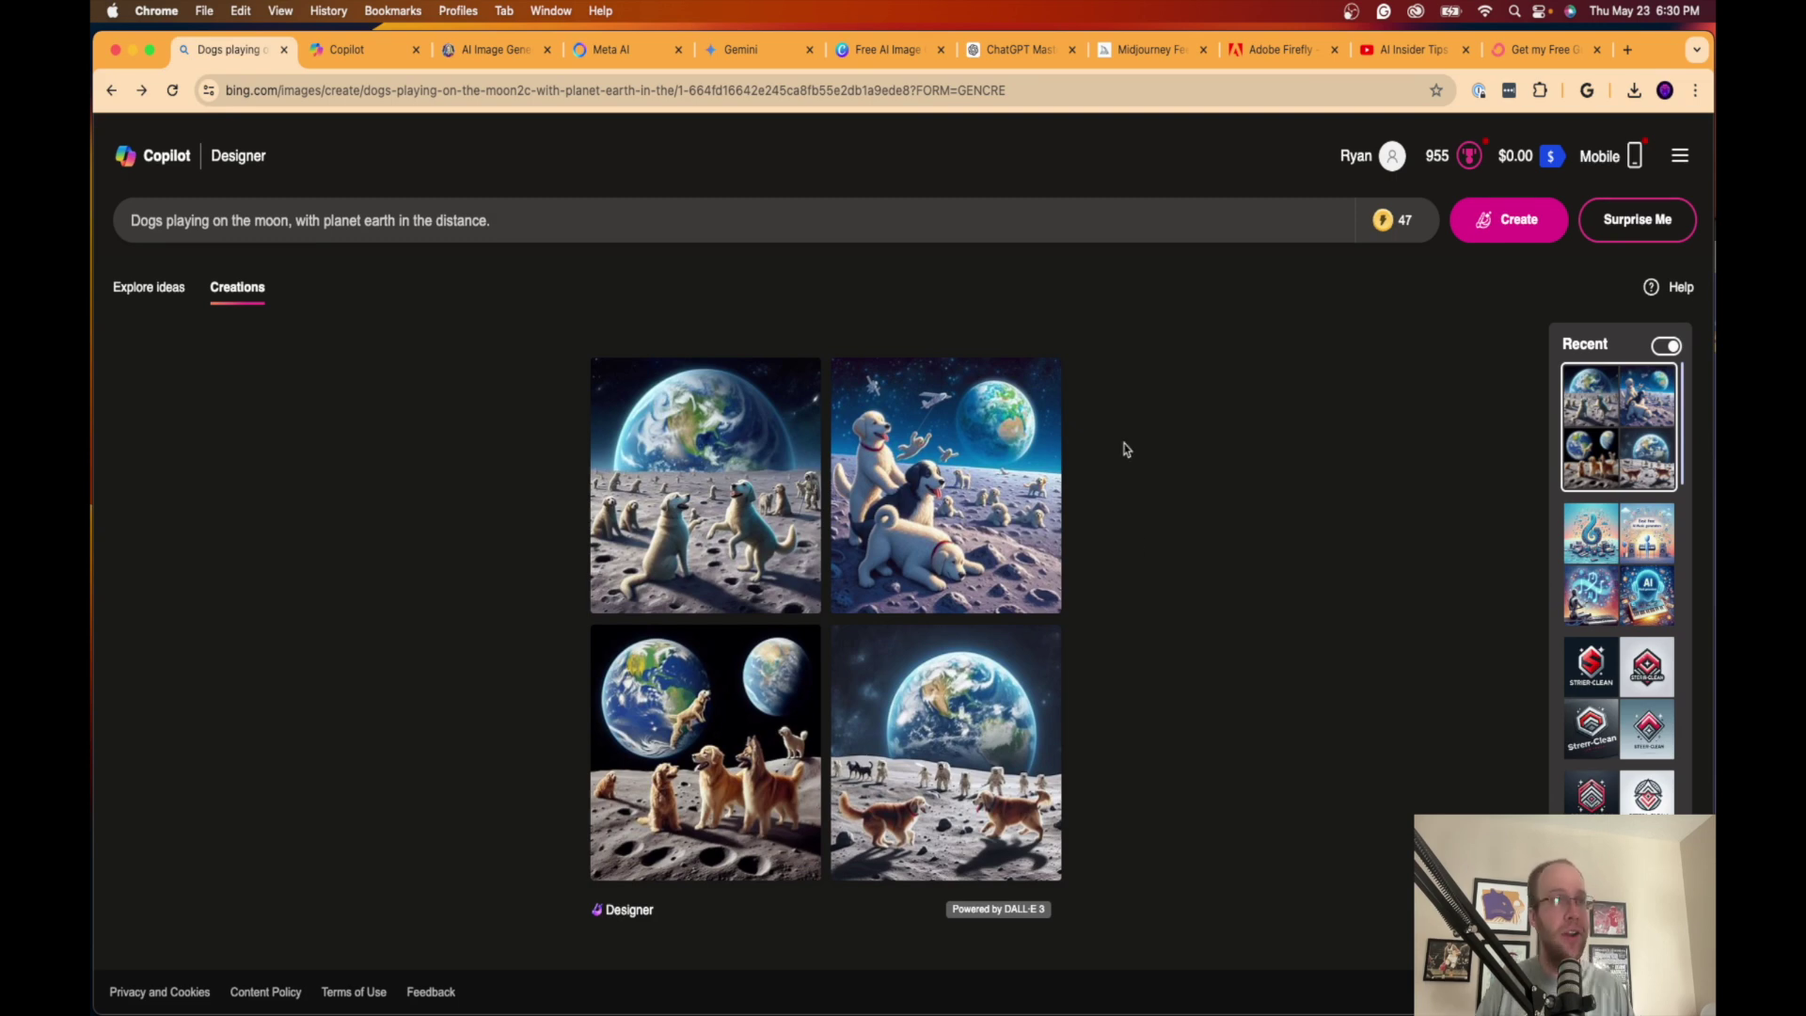
Step: Check the explanation of the image boosts and look at the signed-in account's details
mouse_move(1399, 229)
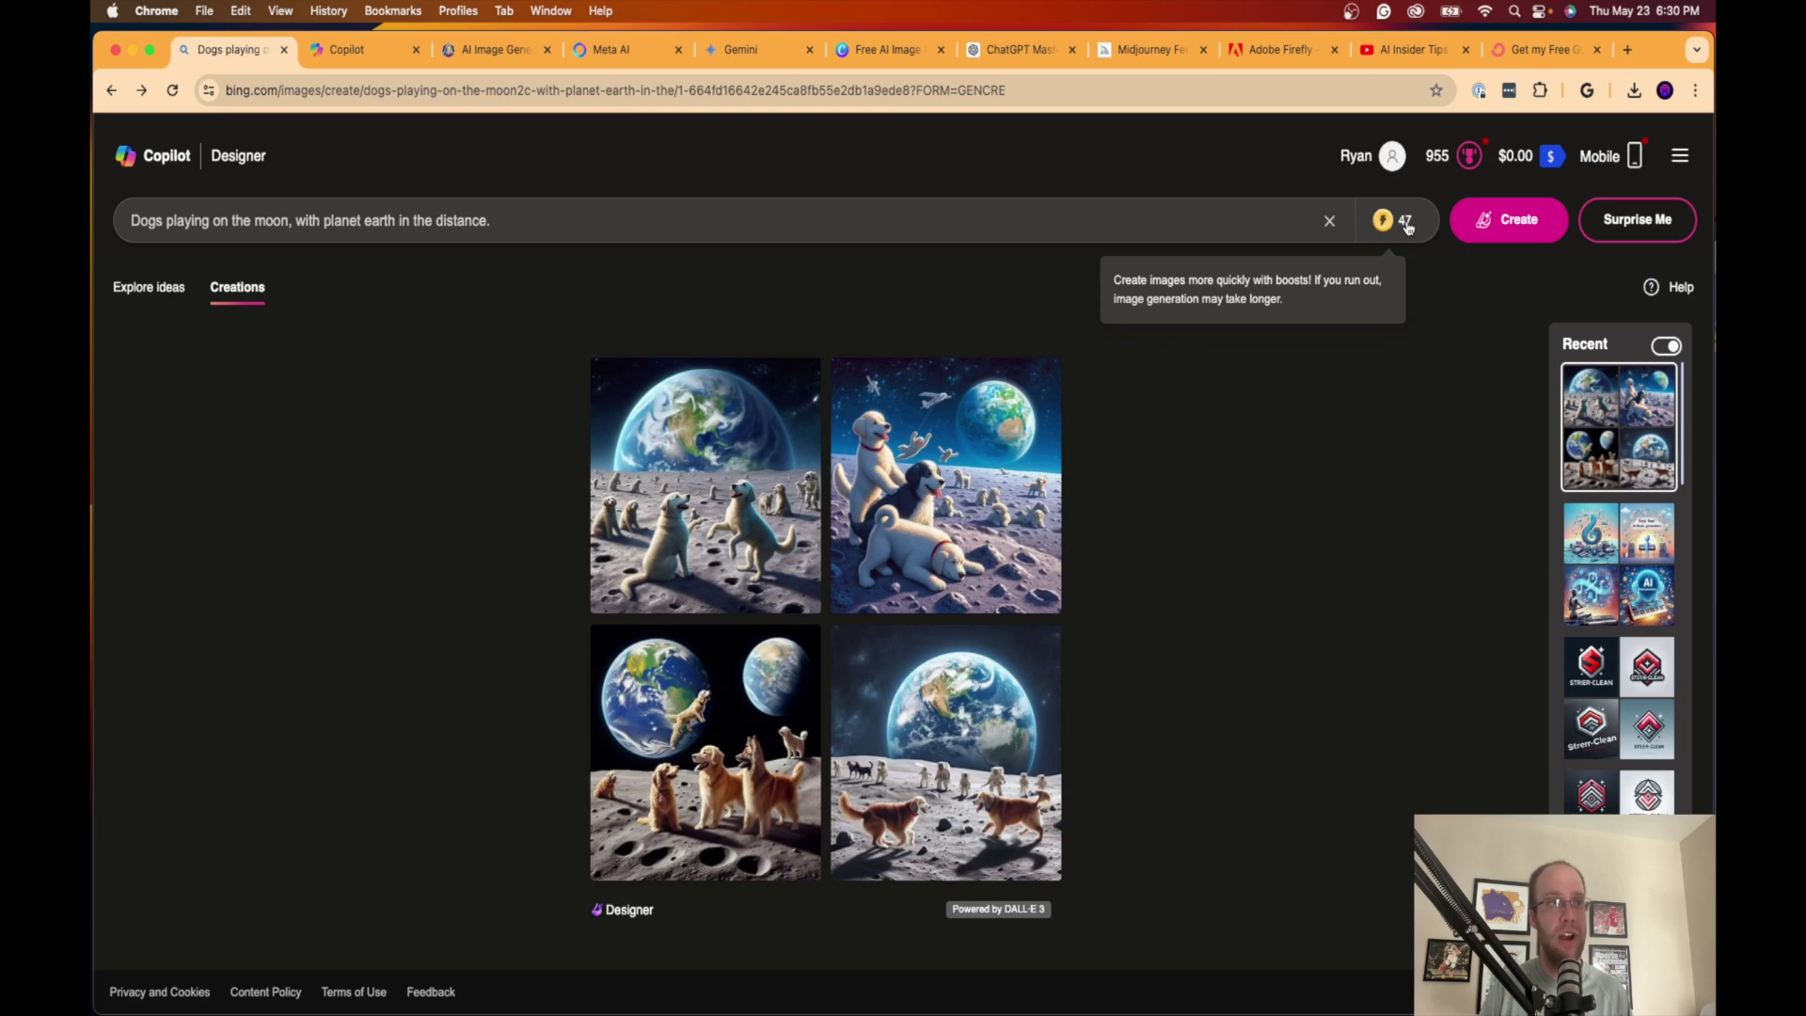
click(1392, 157)
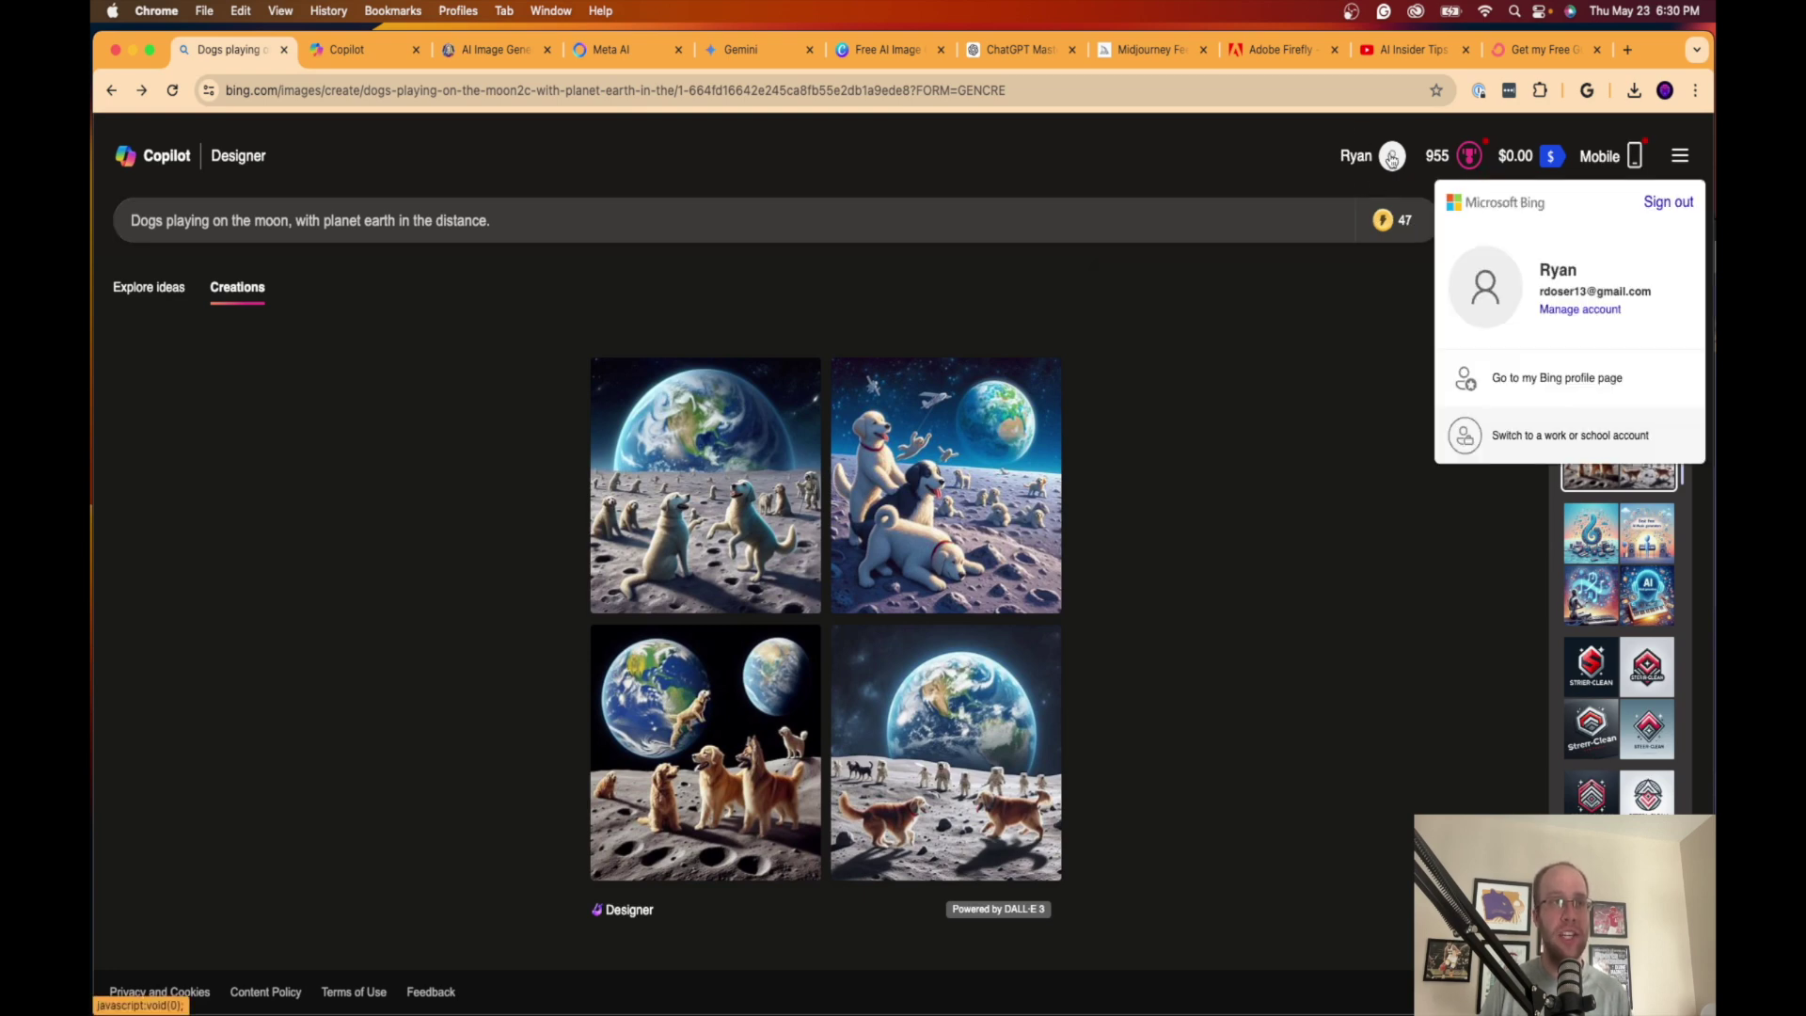
click(1295, 499)
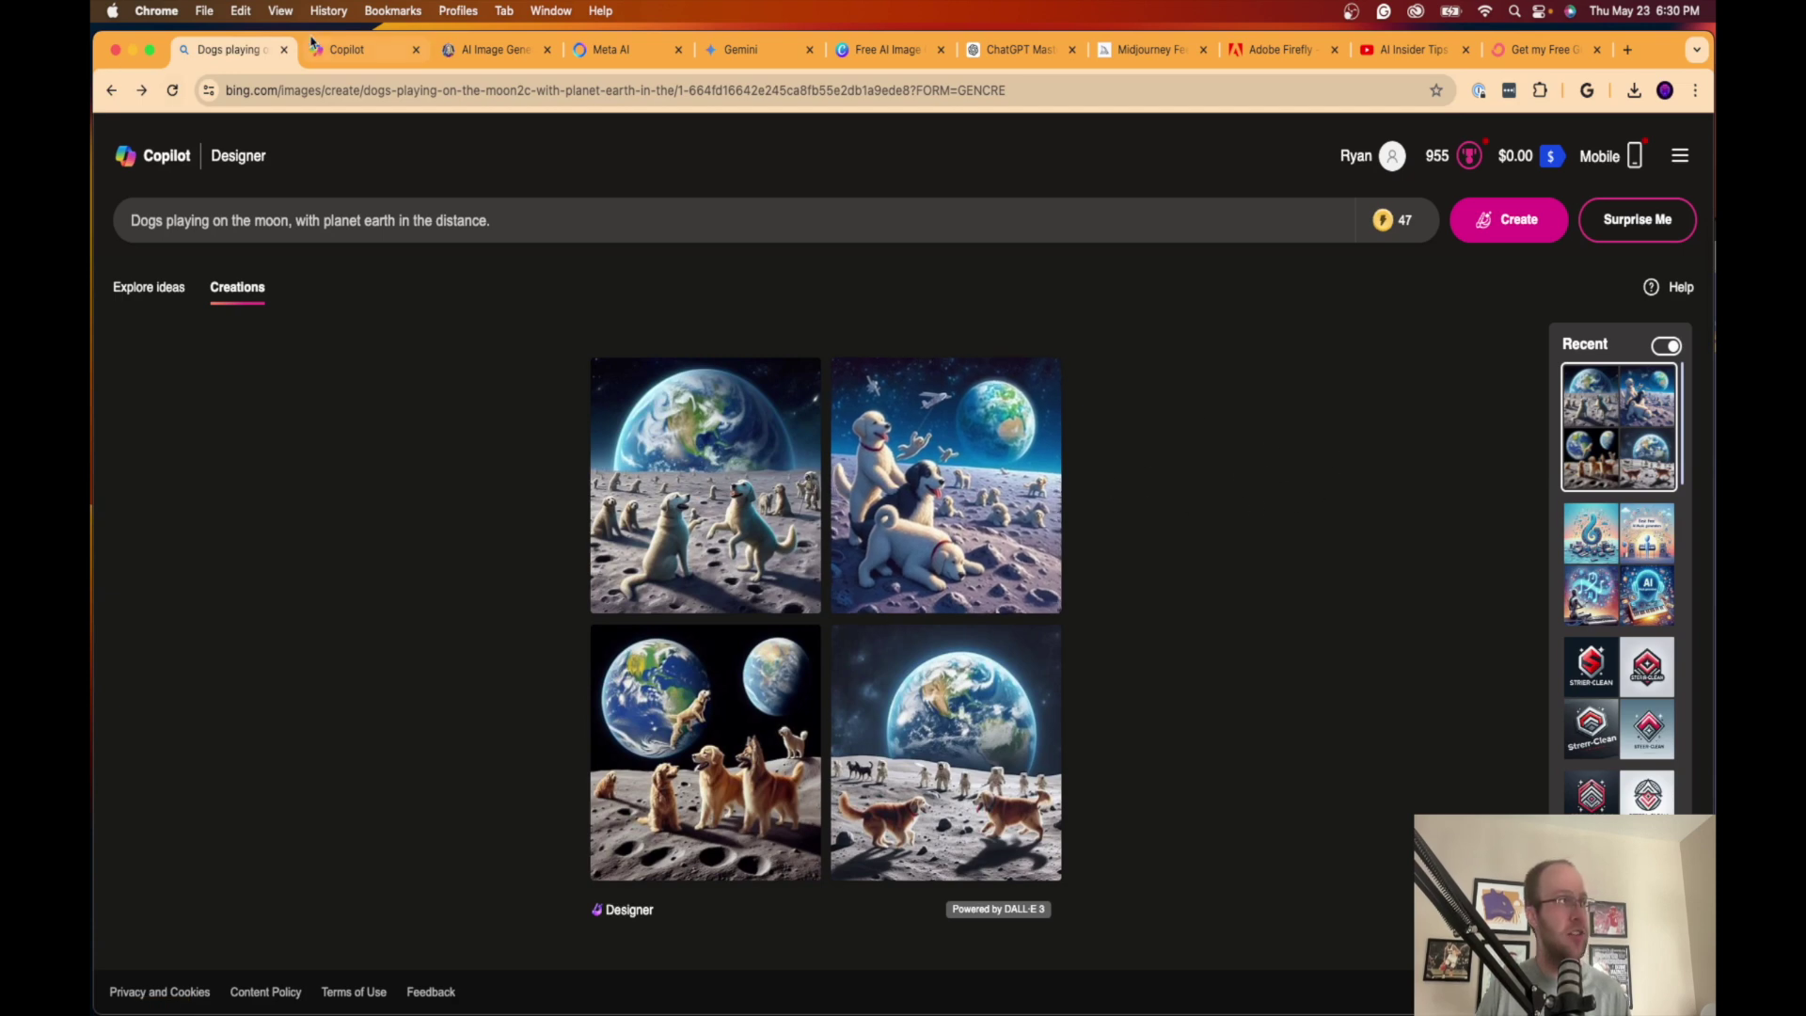
Step: Generate images in Copilot's Designer from the copied prompt "Dogs playing on the moon, with planet earth in the distance."
click(353, 48)
click(703, 950)
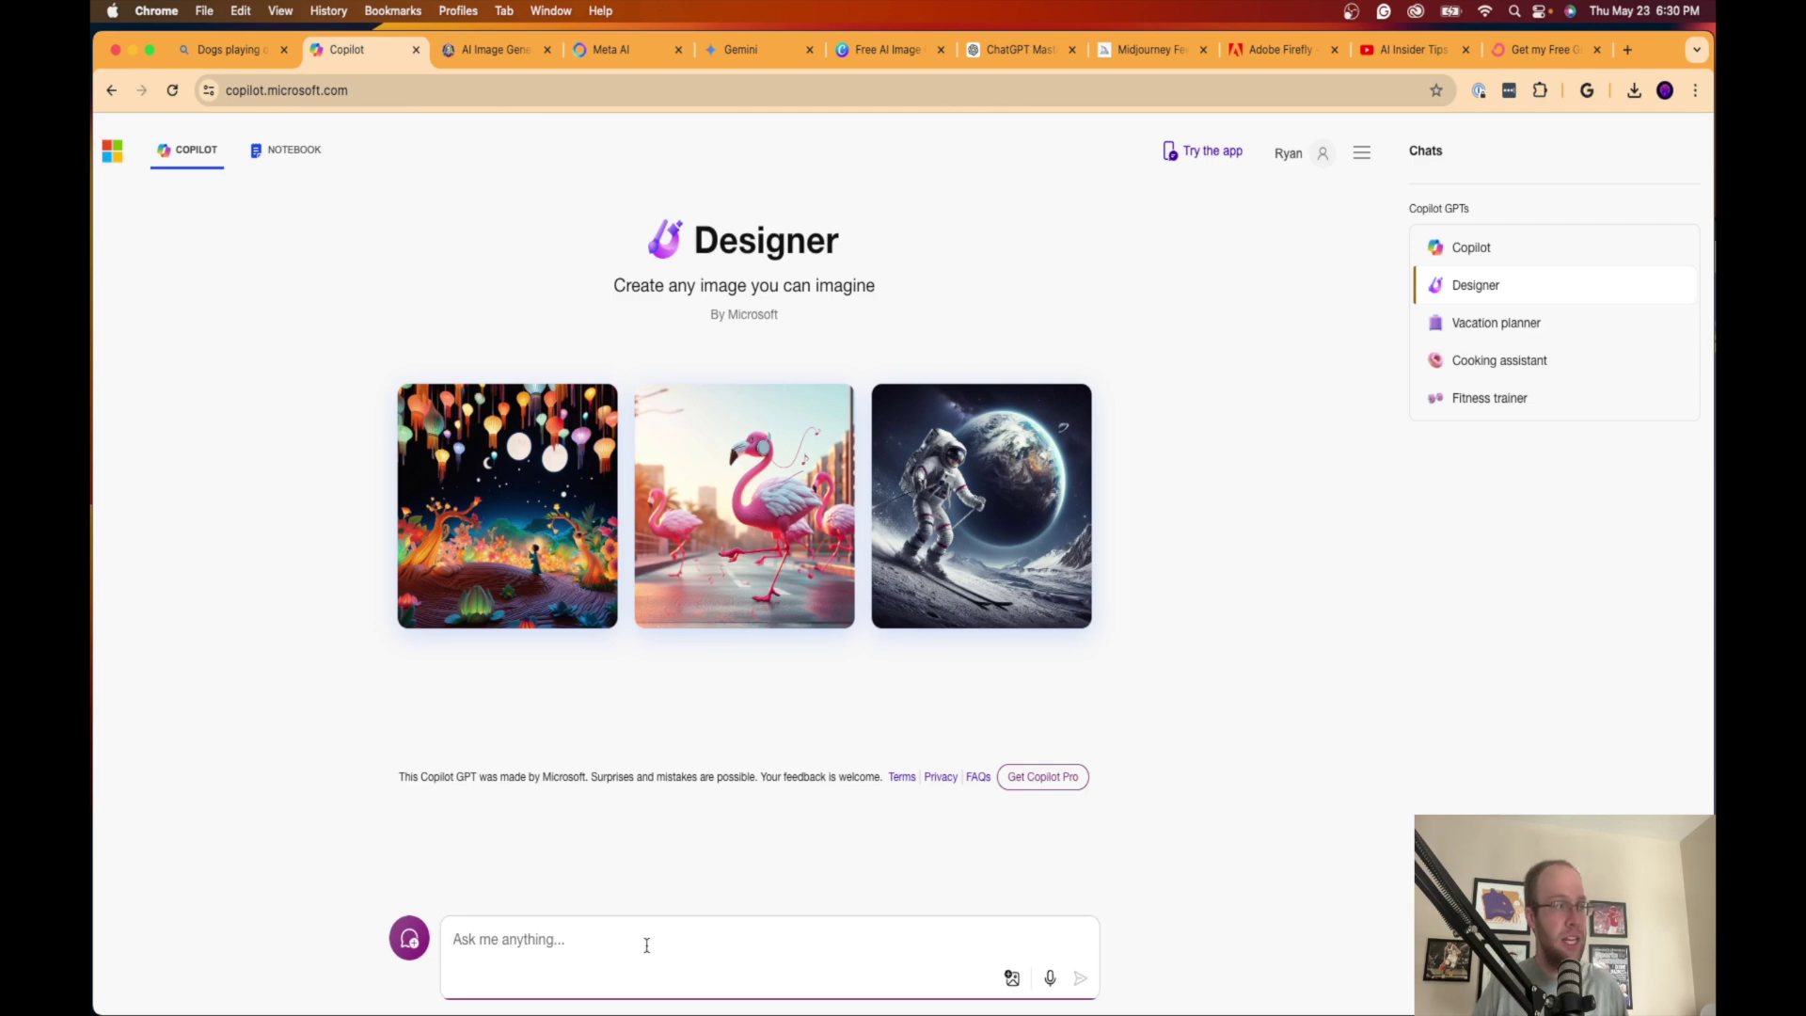
text(Dogs playing on the moon, with planet earth in the distance.)
key(Return)
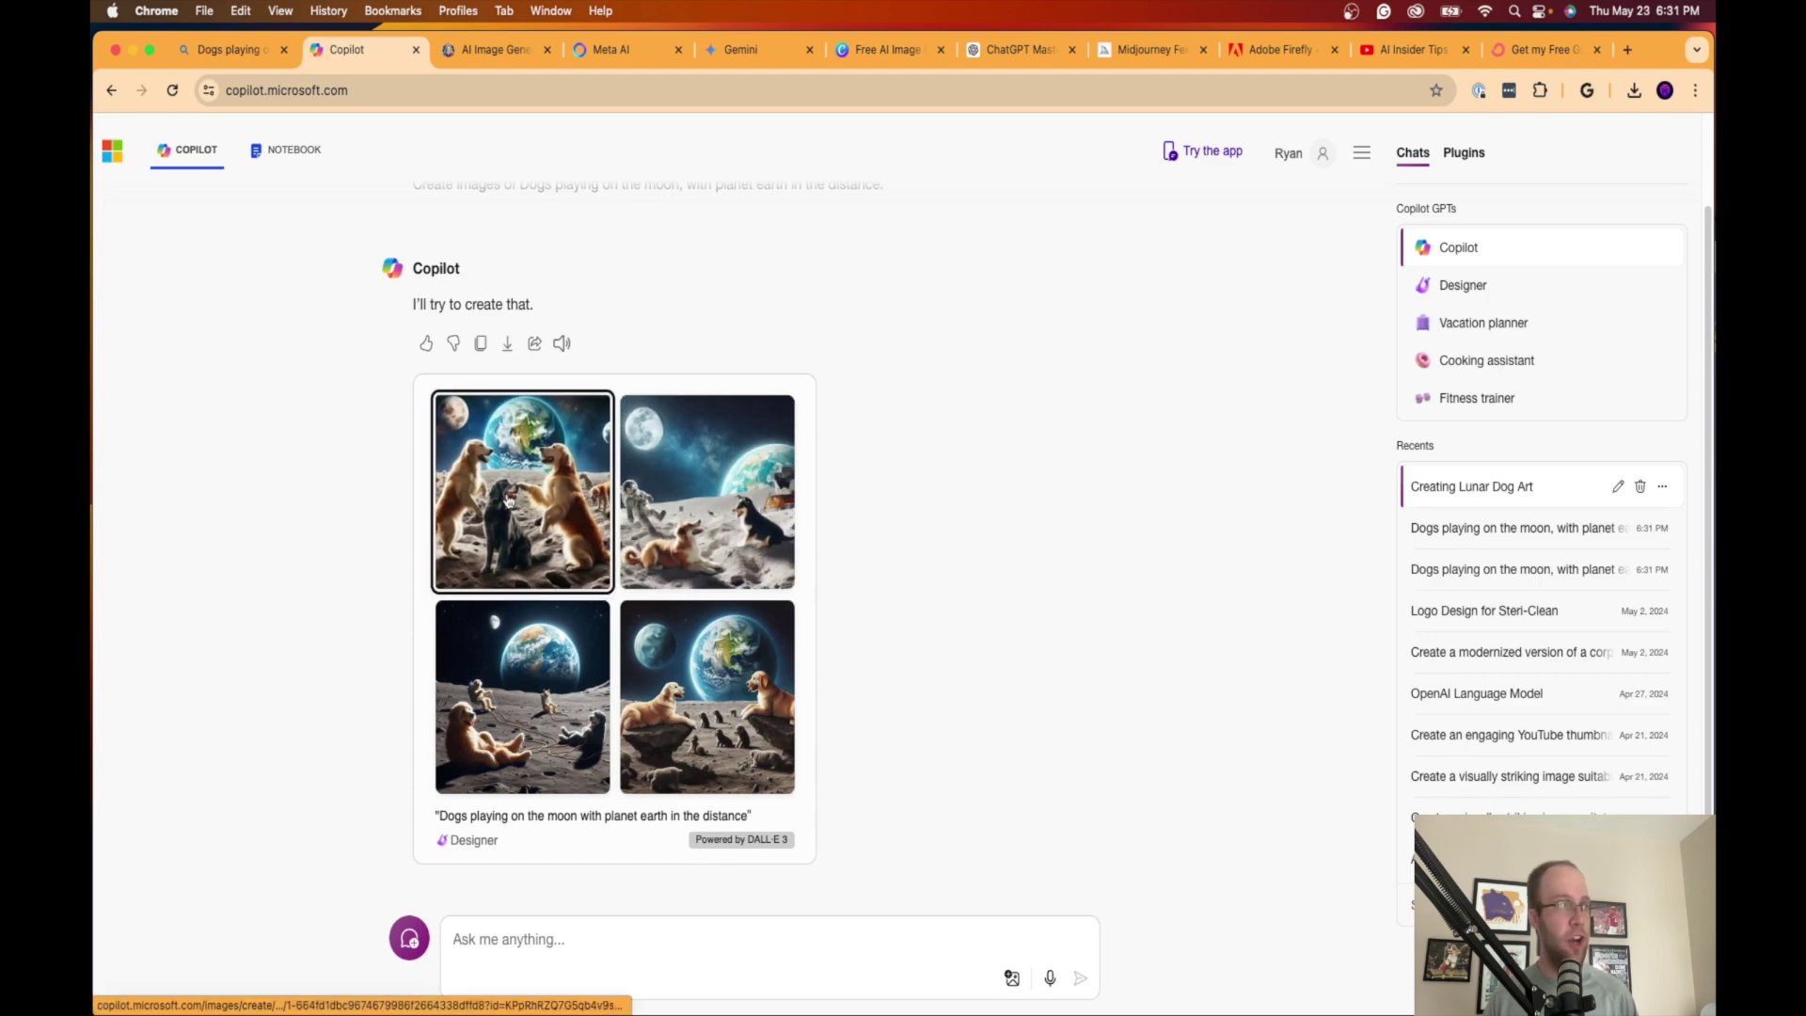
Step: Compare the Image Creator results with Copilot's and view Copilot's first image enlarged before returning to the chat
click(225, 49)
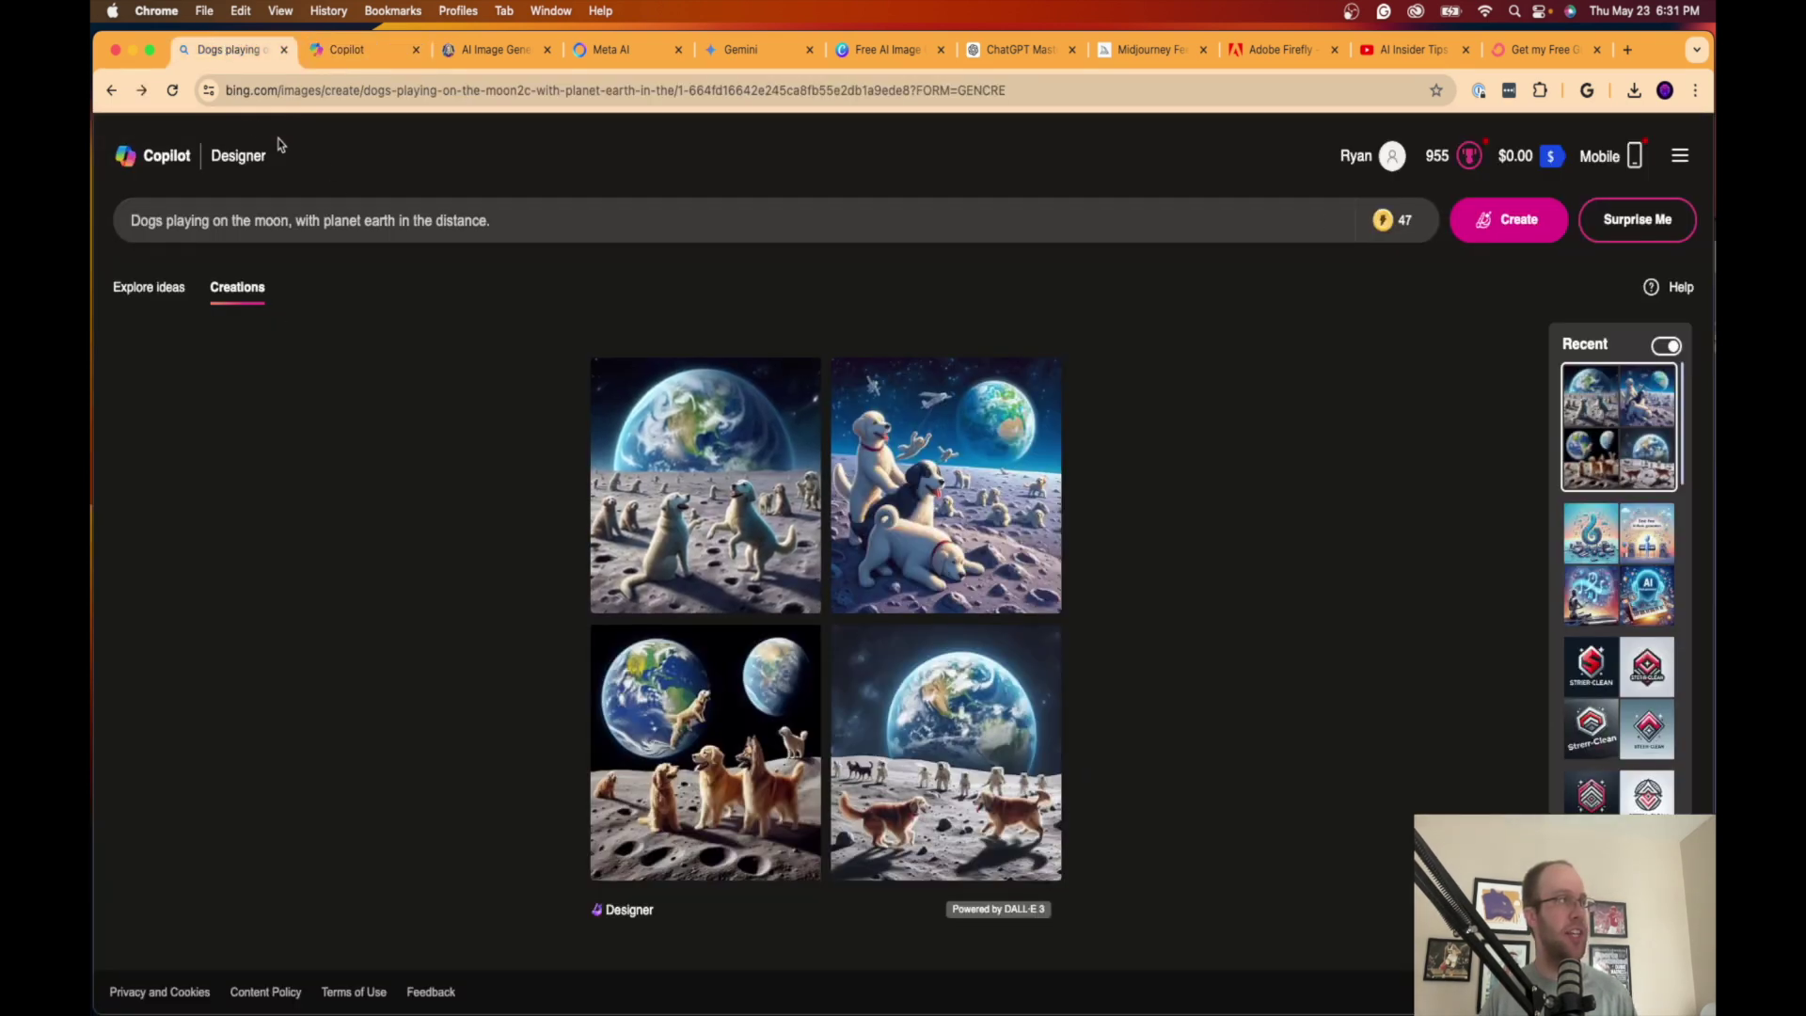
click(346, 49)
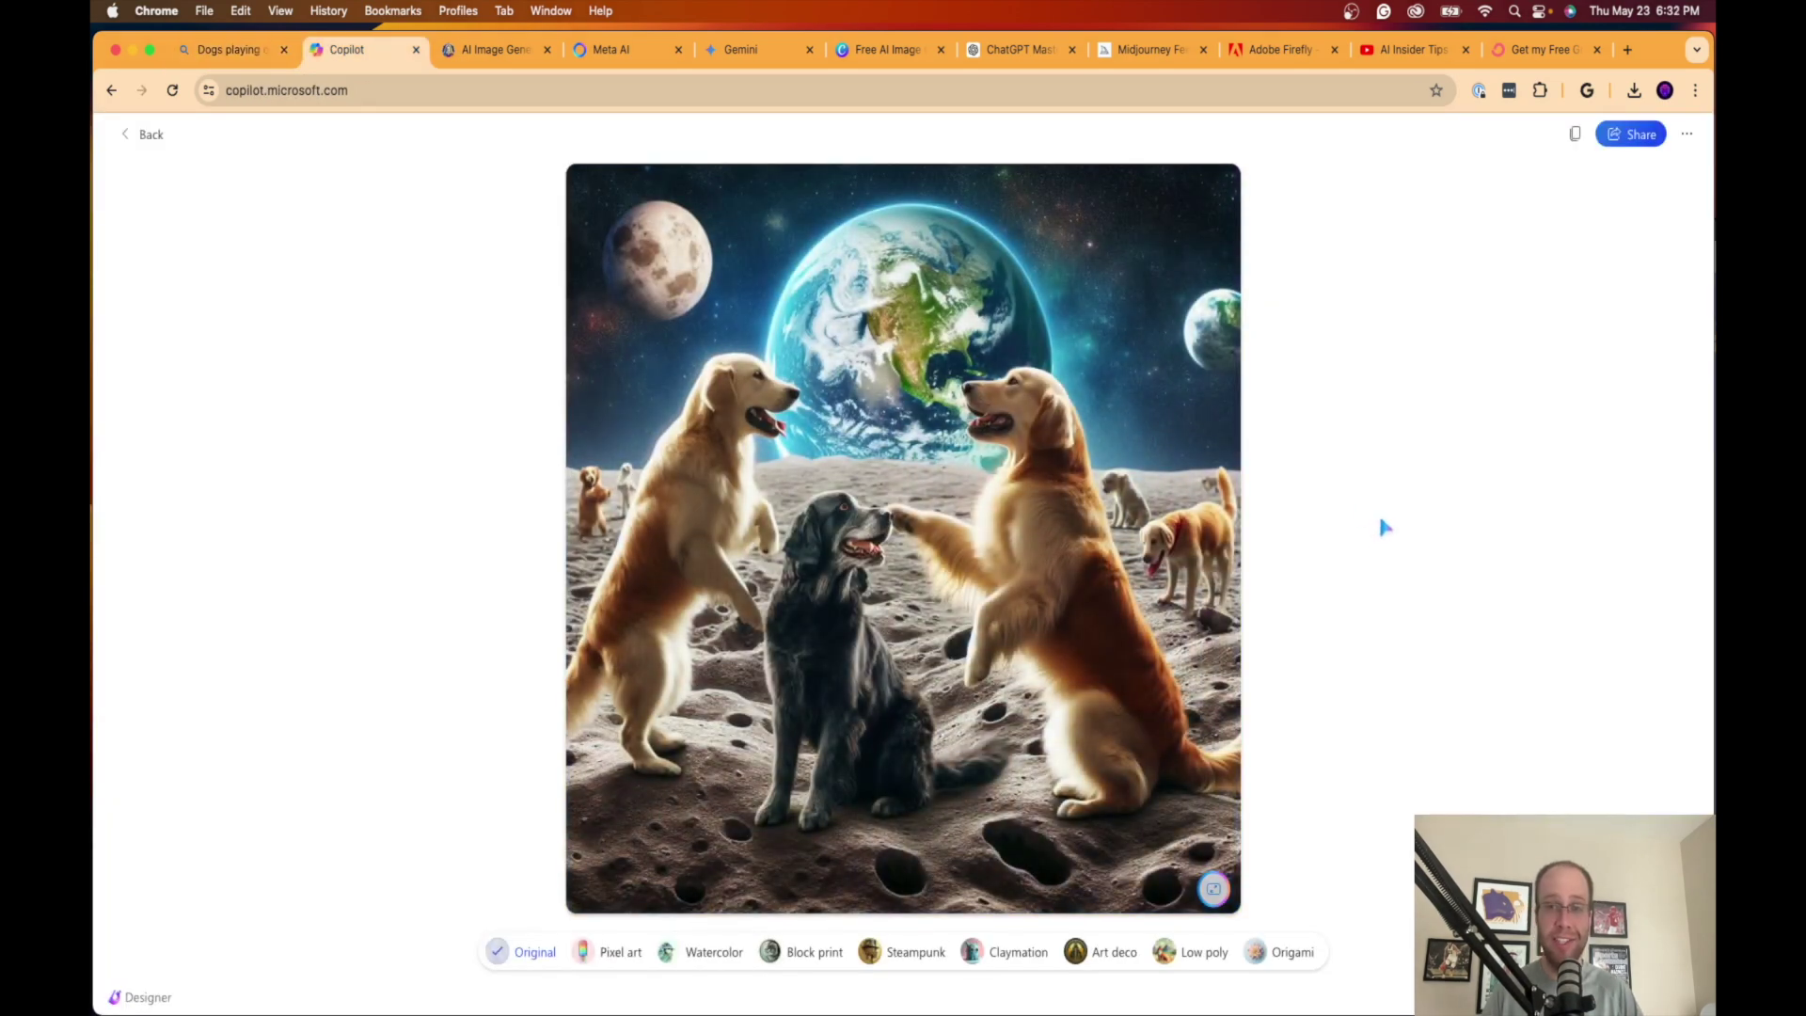
click(147, 135)
Step: Open the Copilot image of dogs lounging on the moon, restyle it as Watercolor, and return to the chat
click(495, 623)
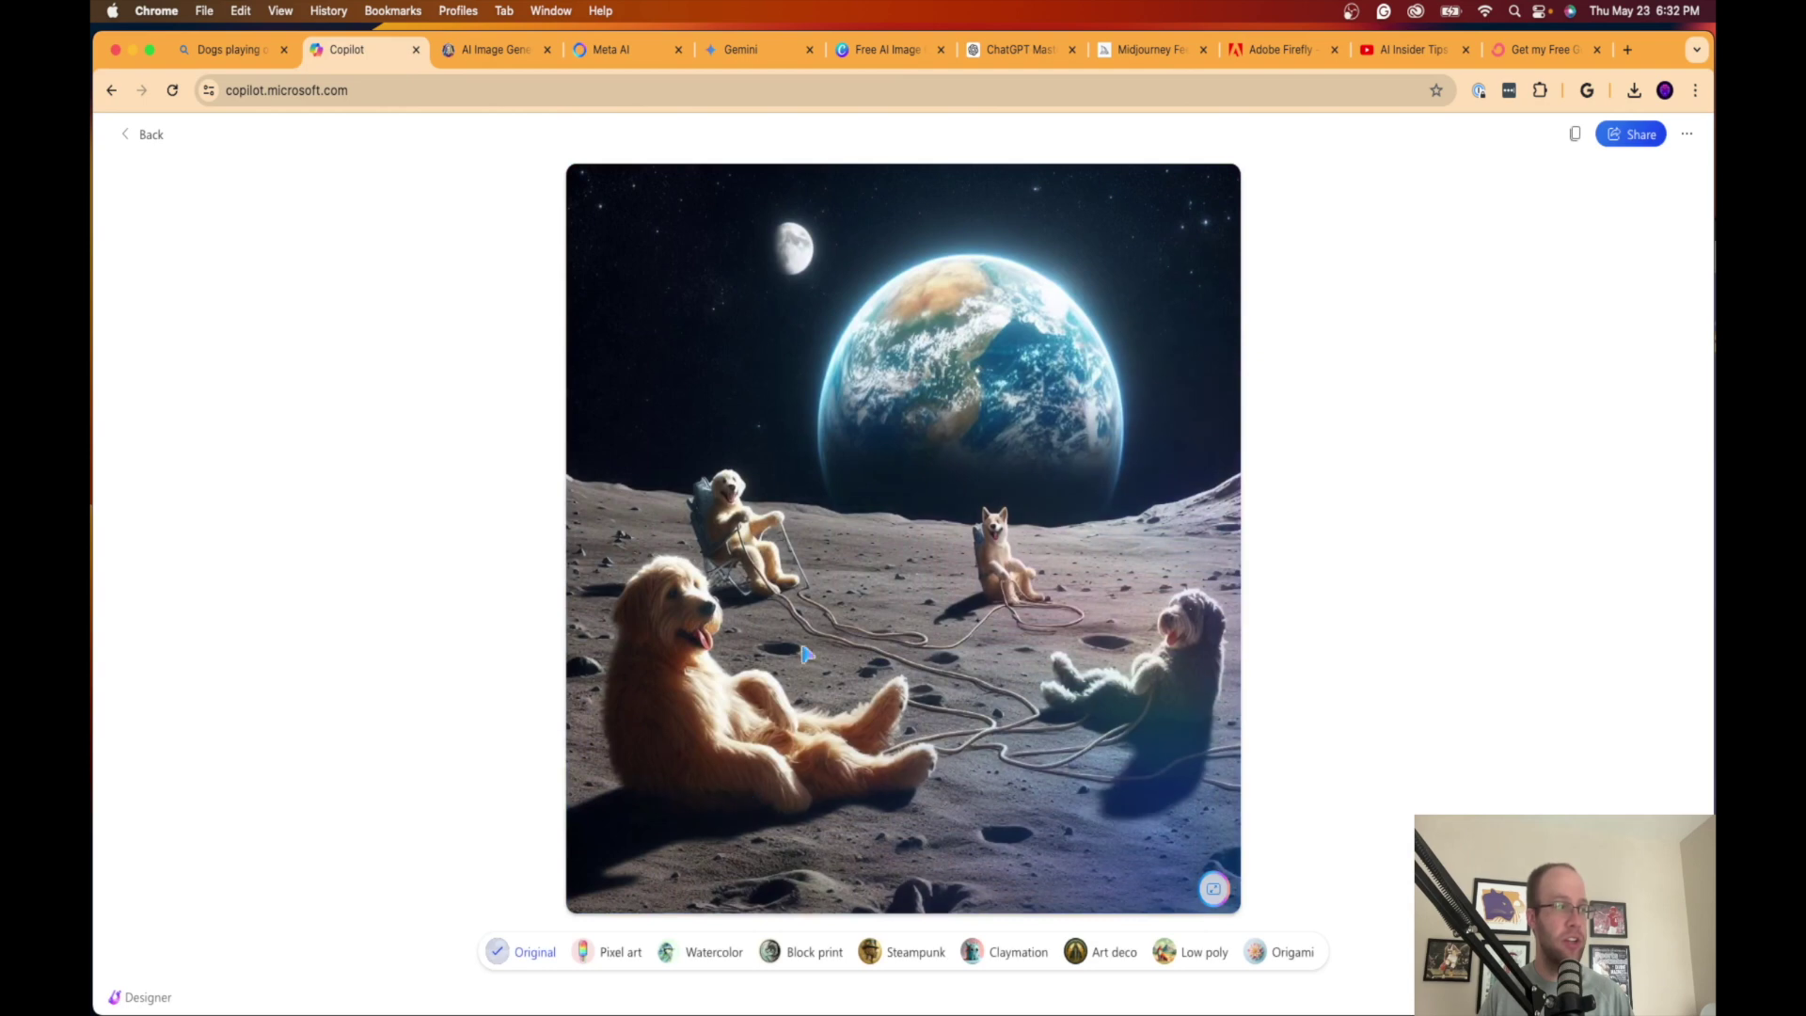
click(1258, 956)
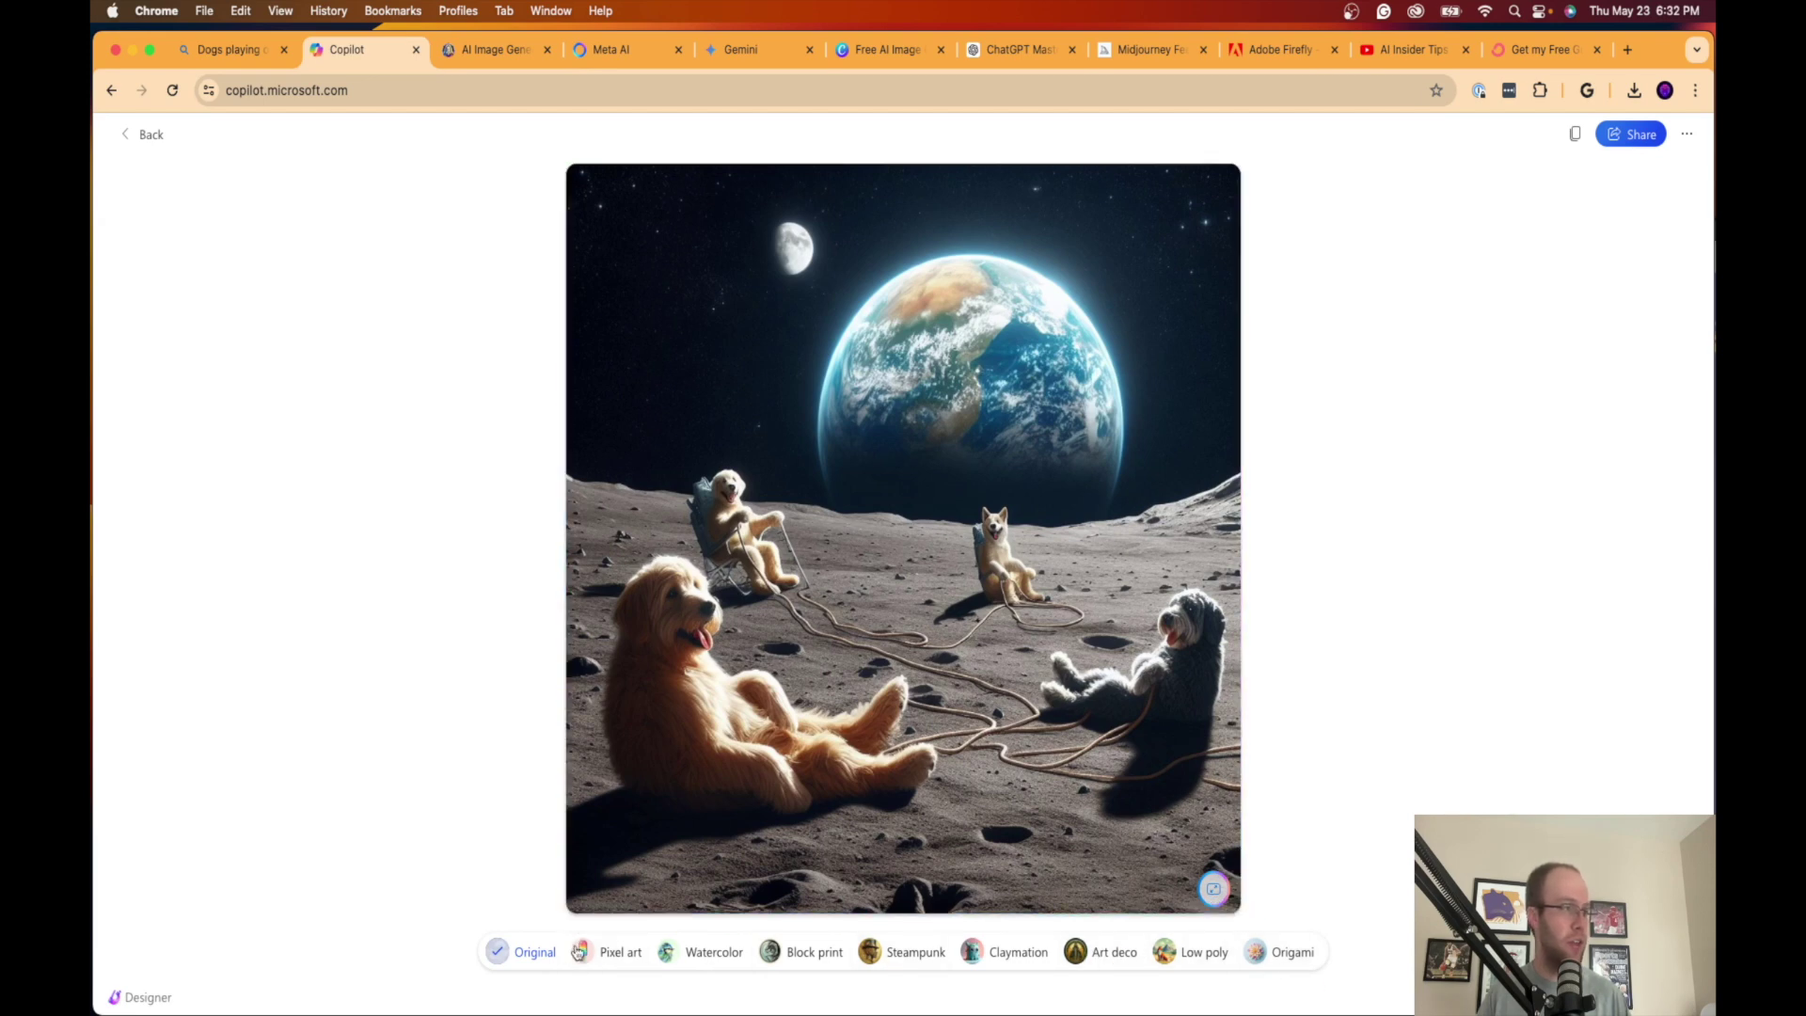
click(741, 952)
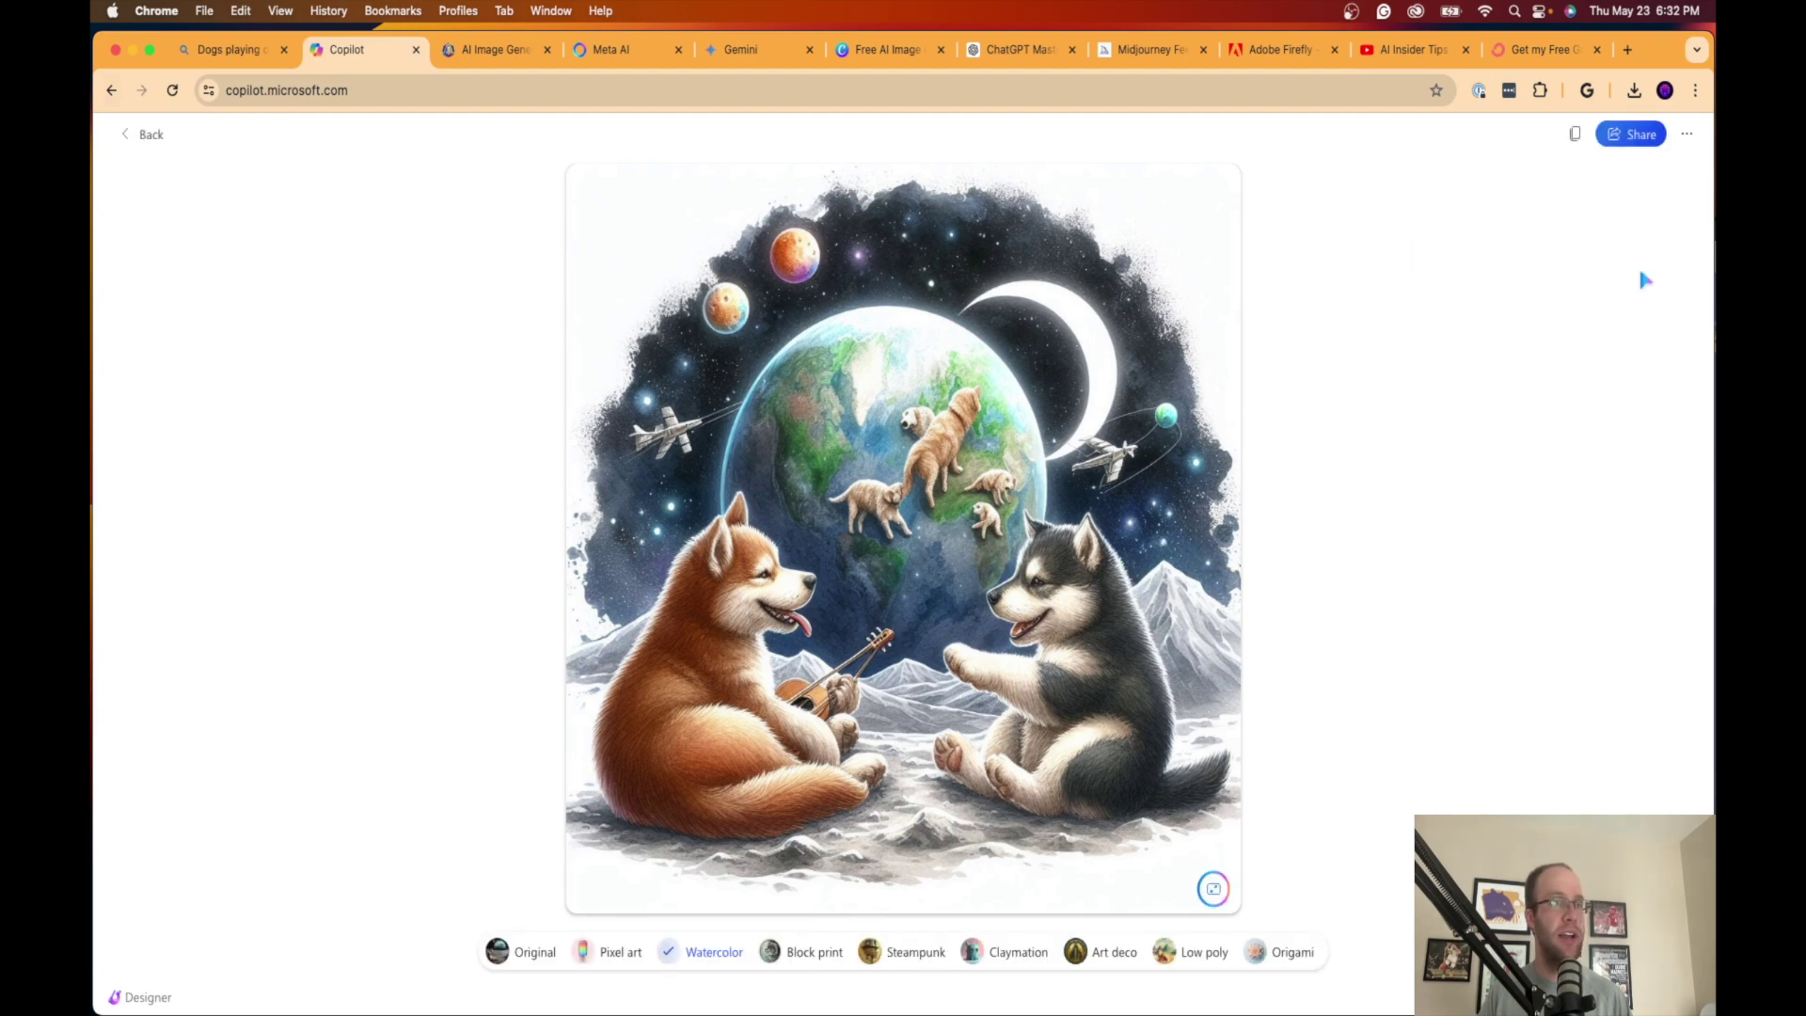
click(166, 137)
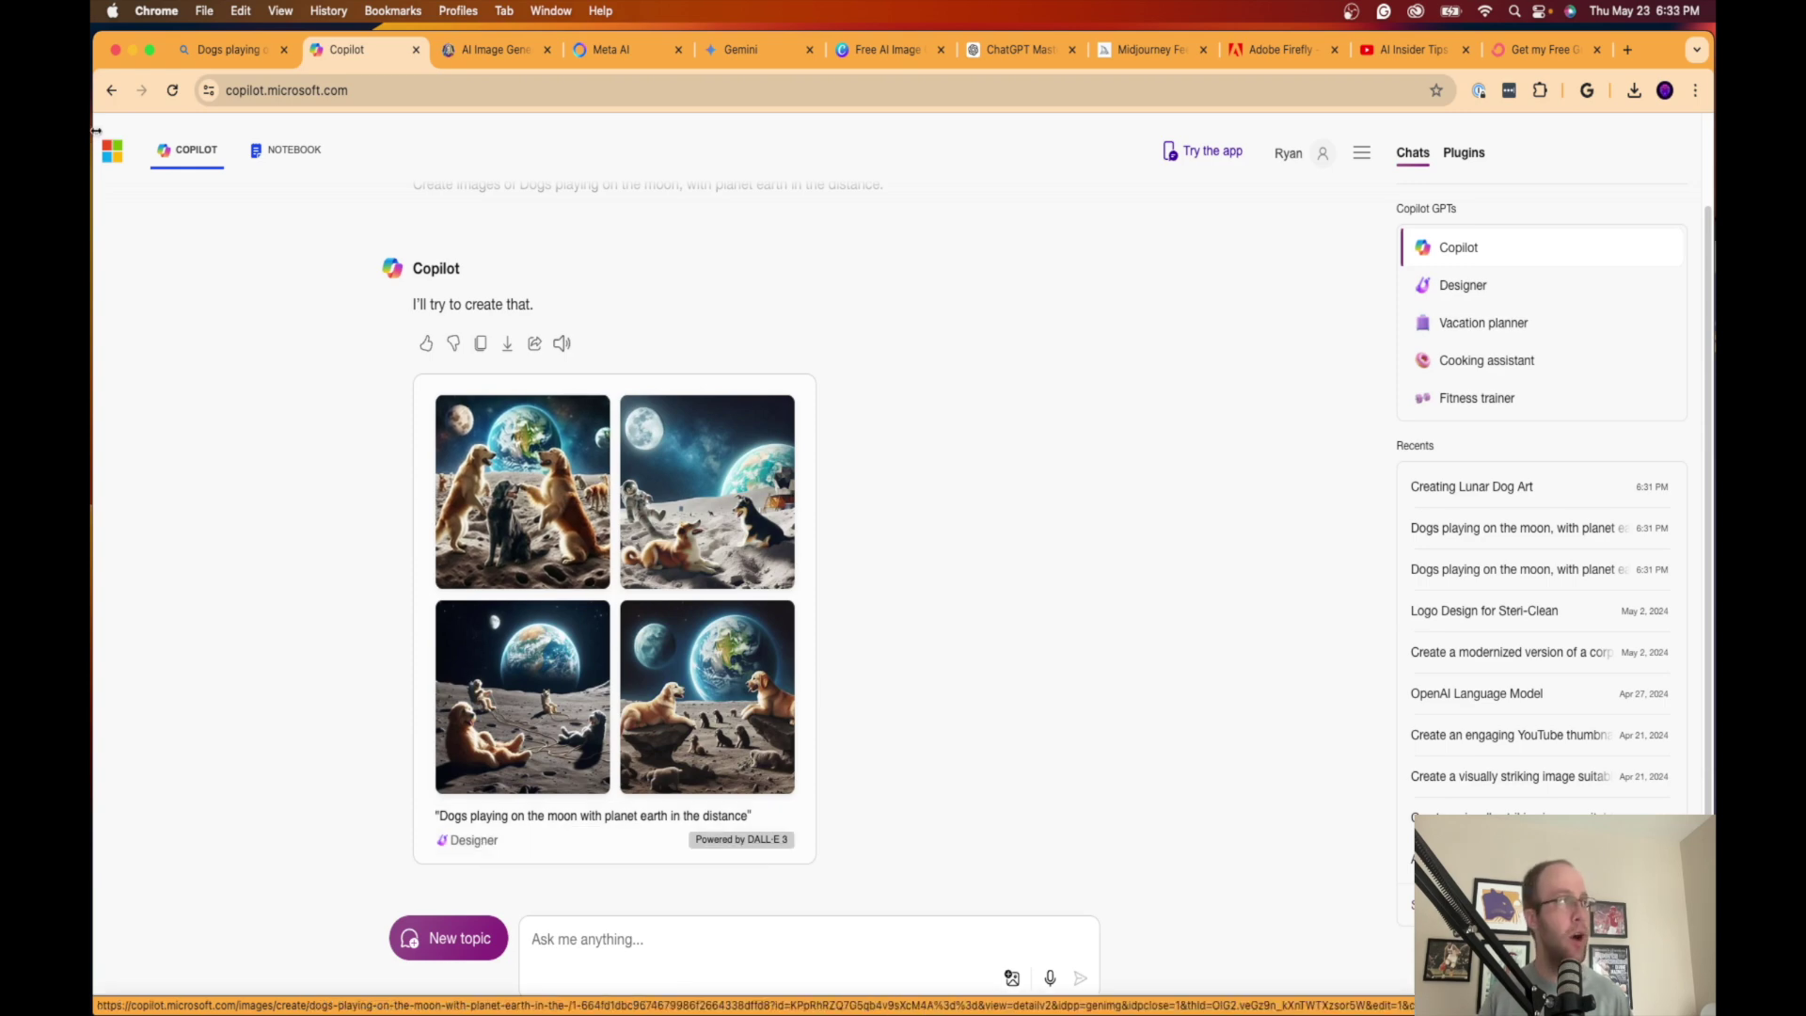
Step: Compare the image results on the Image Creator and Copilot pages once more, ending on Image Creator
click(231, 48)
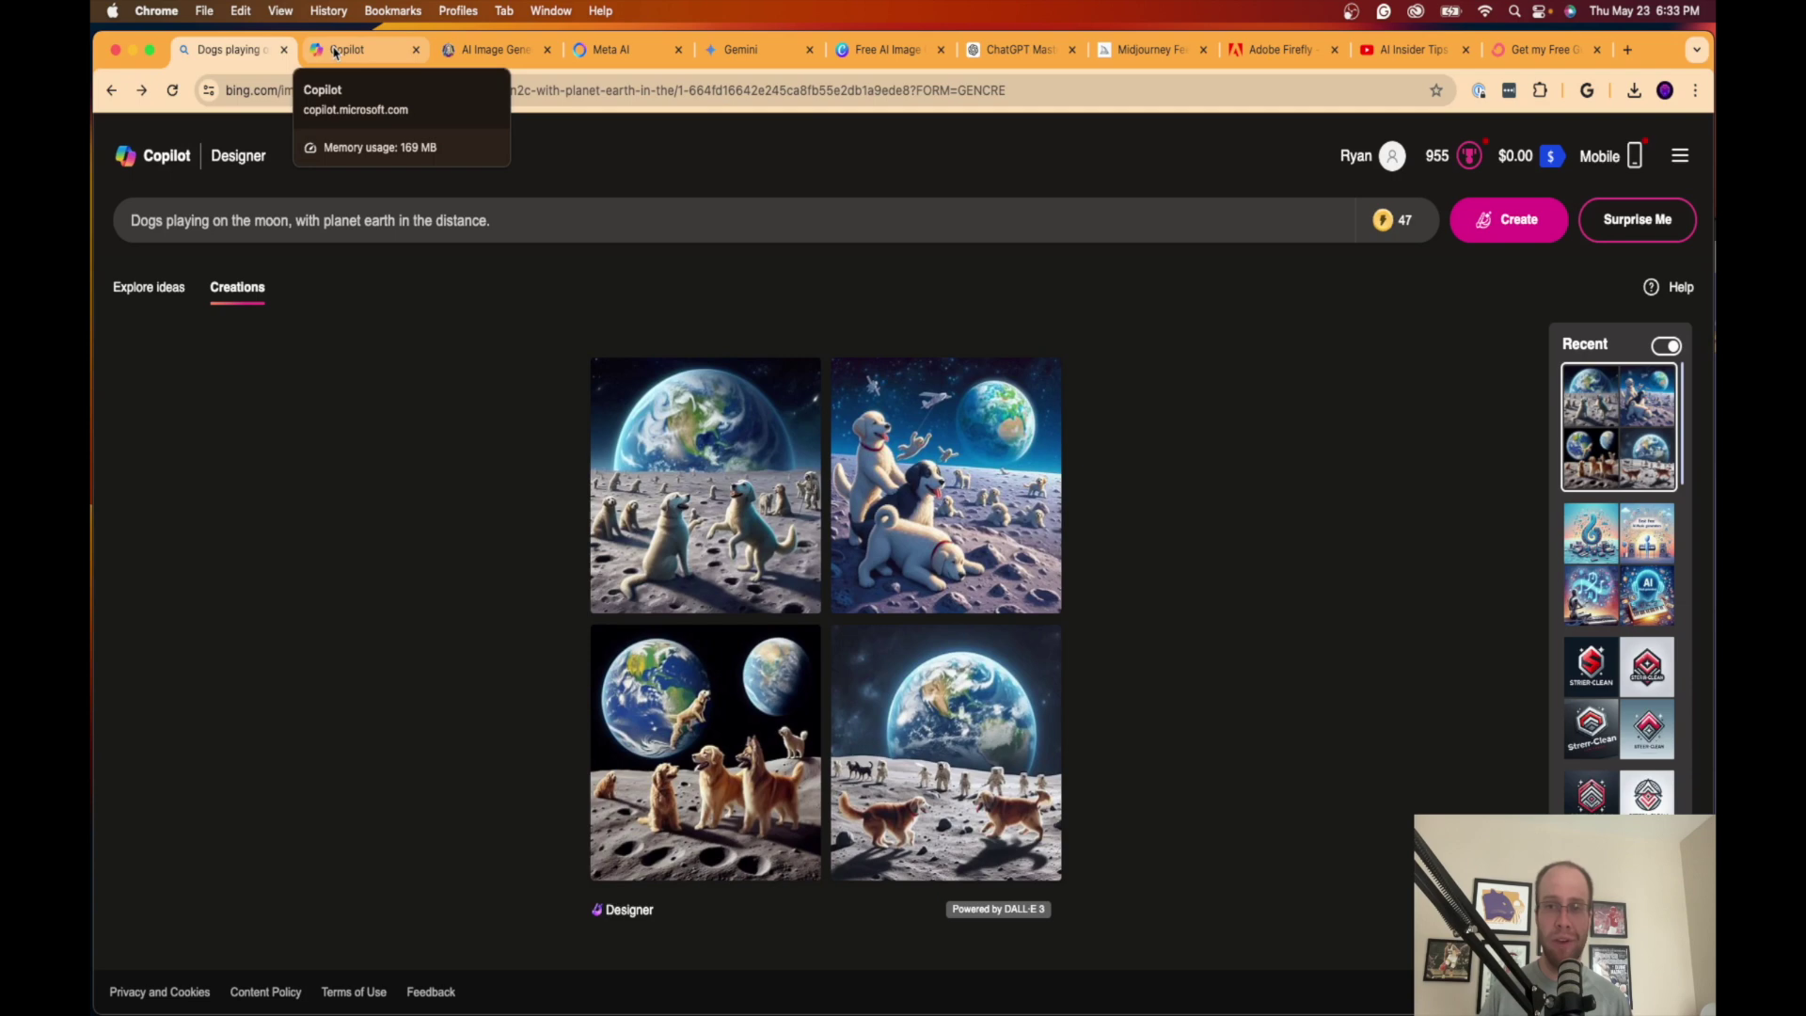
click(334, 51)
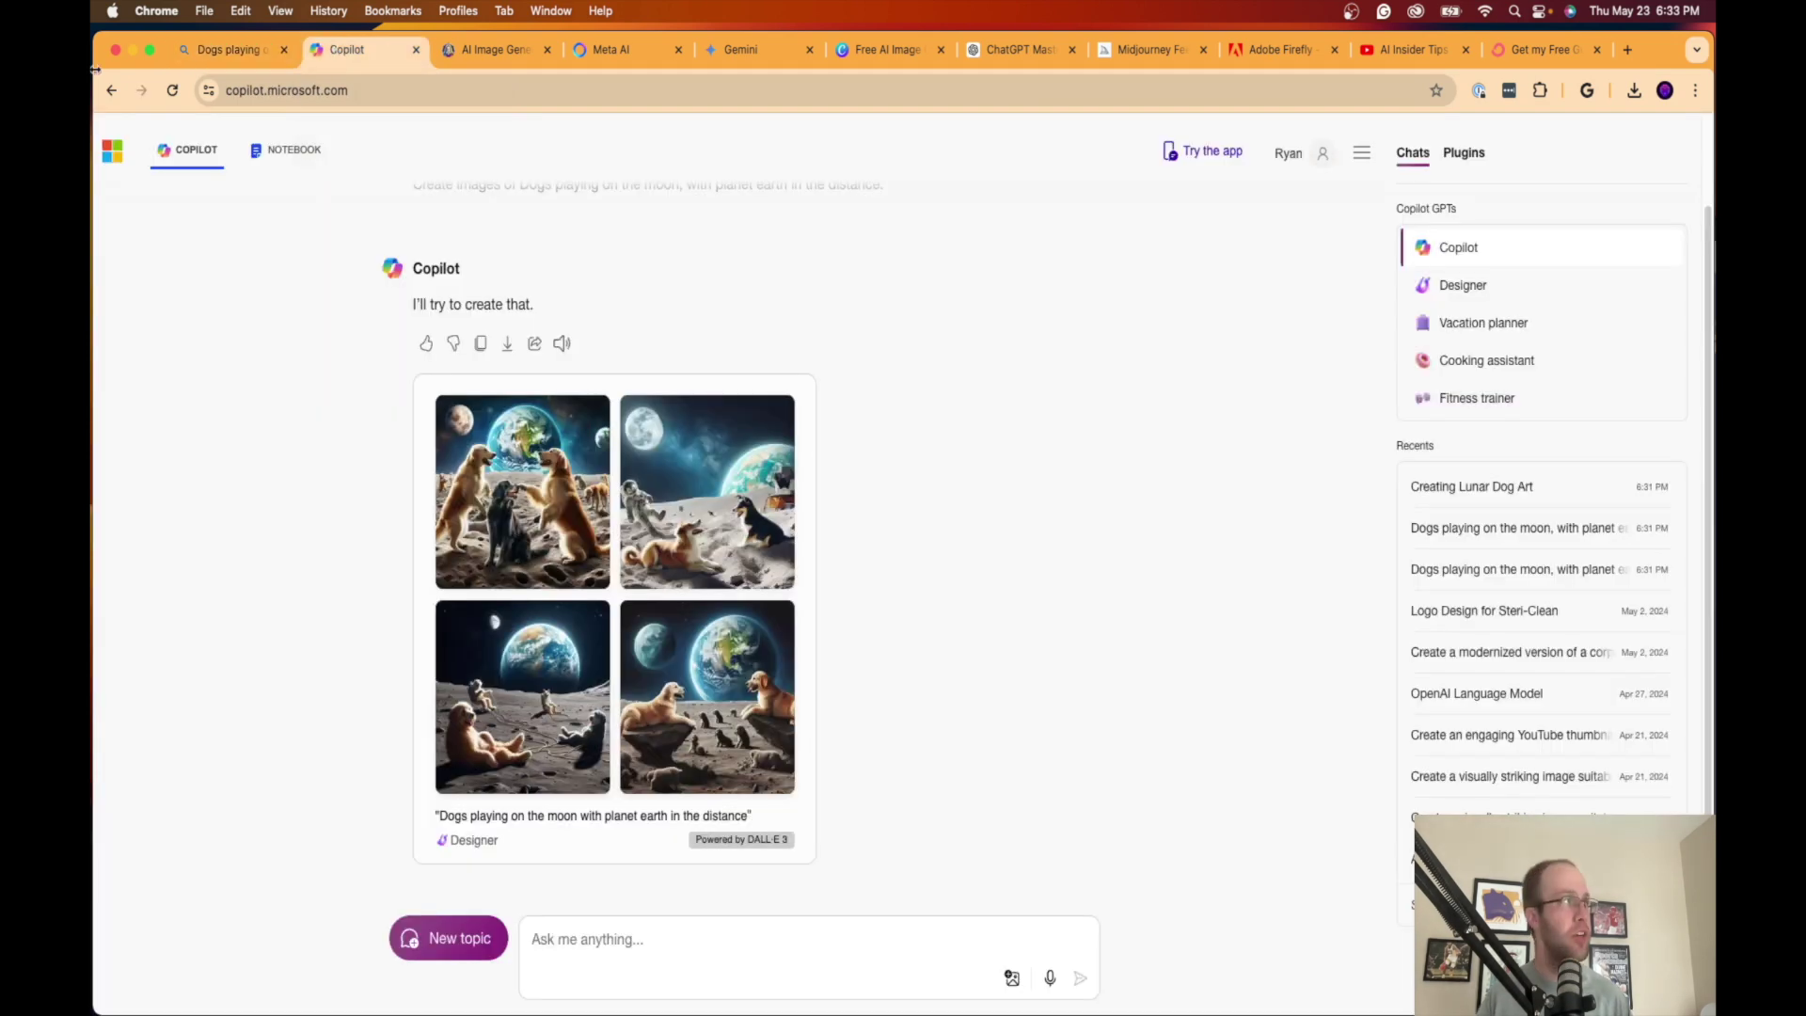
click(221, 51)
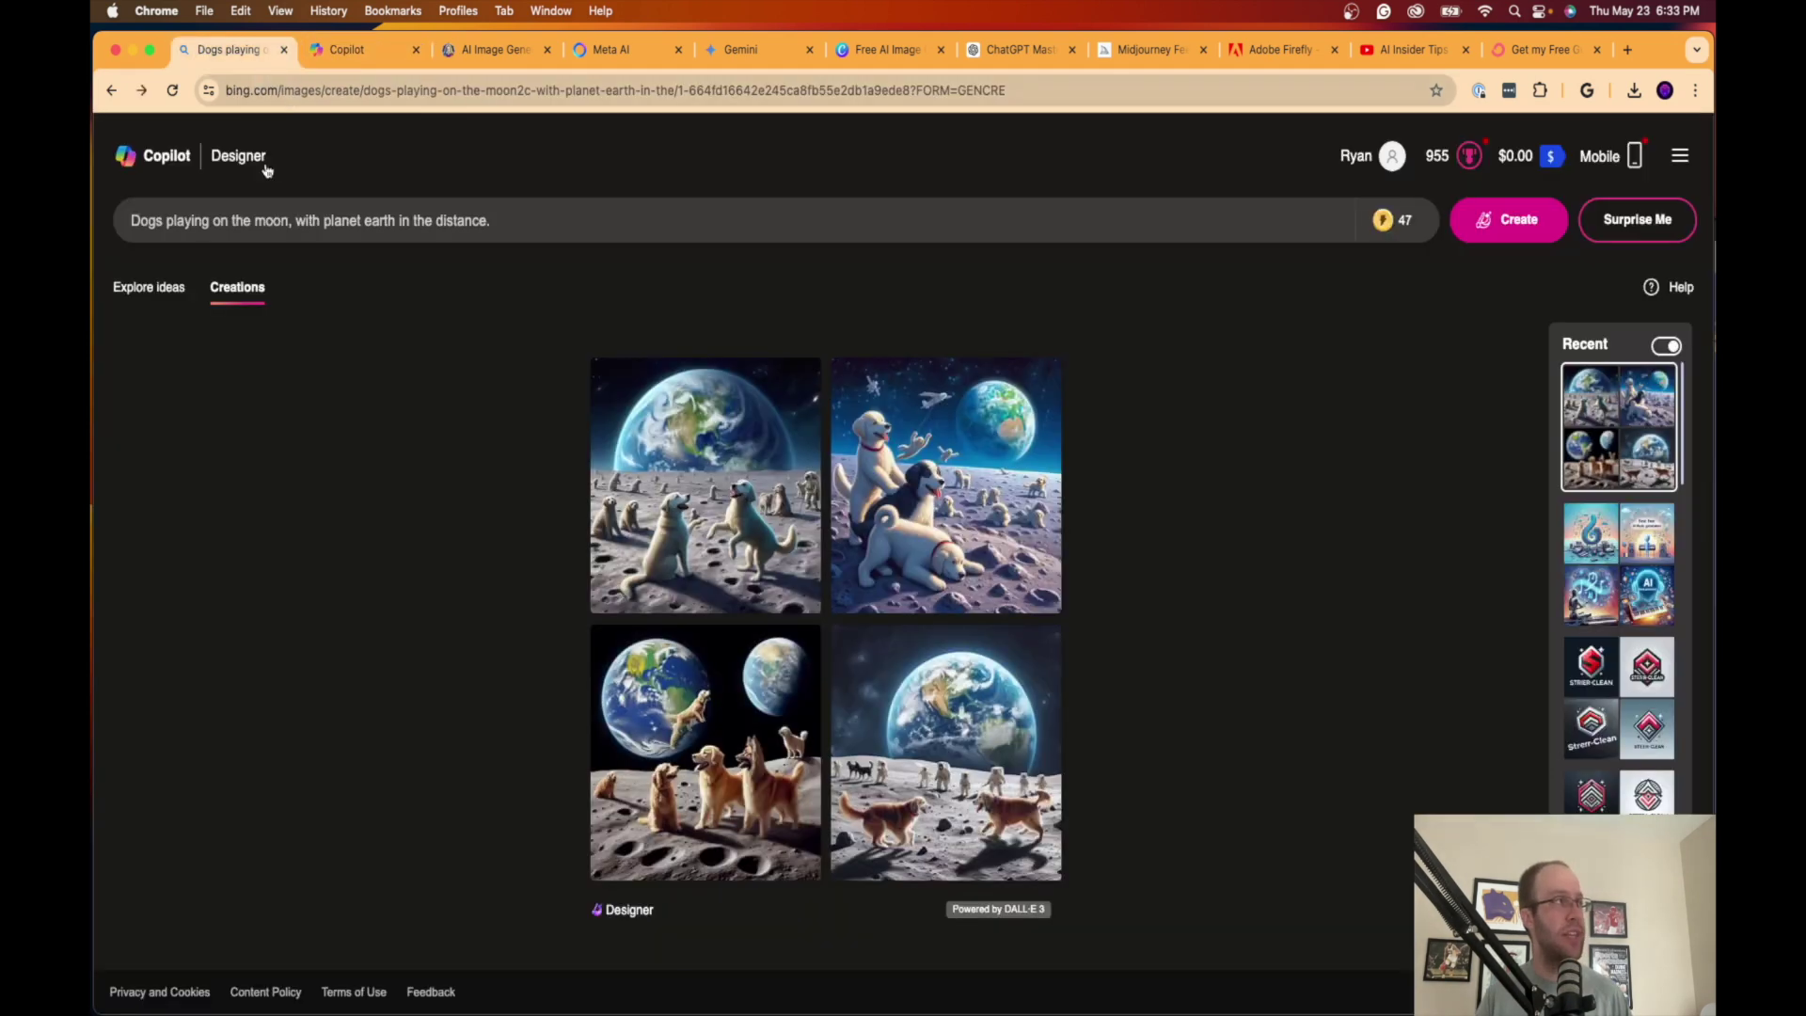
Step: Switch to Meta AI at meta.ai and open its Imagine image generator
click(307, 49)
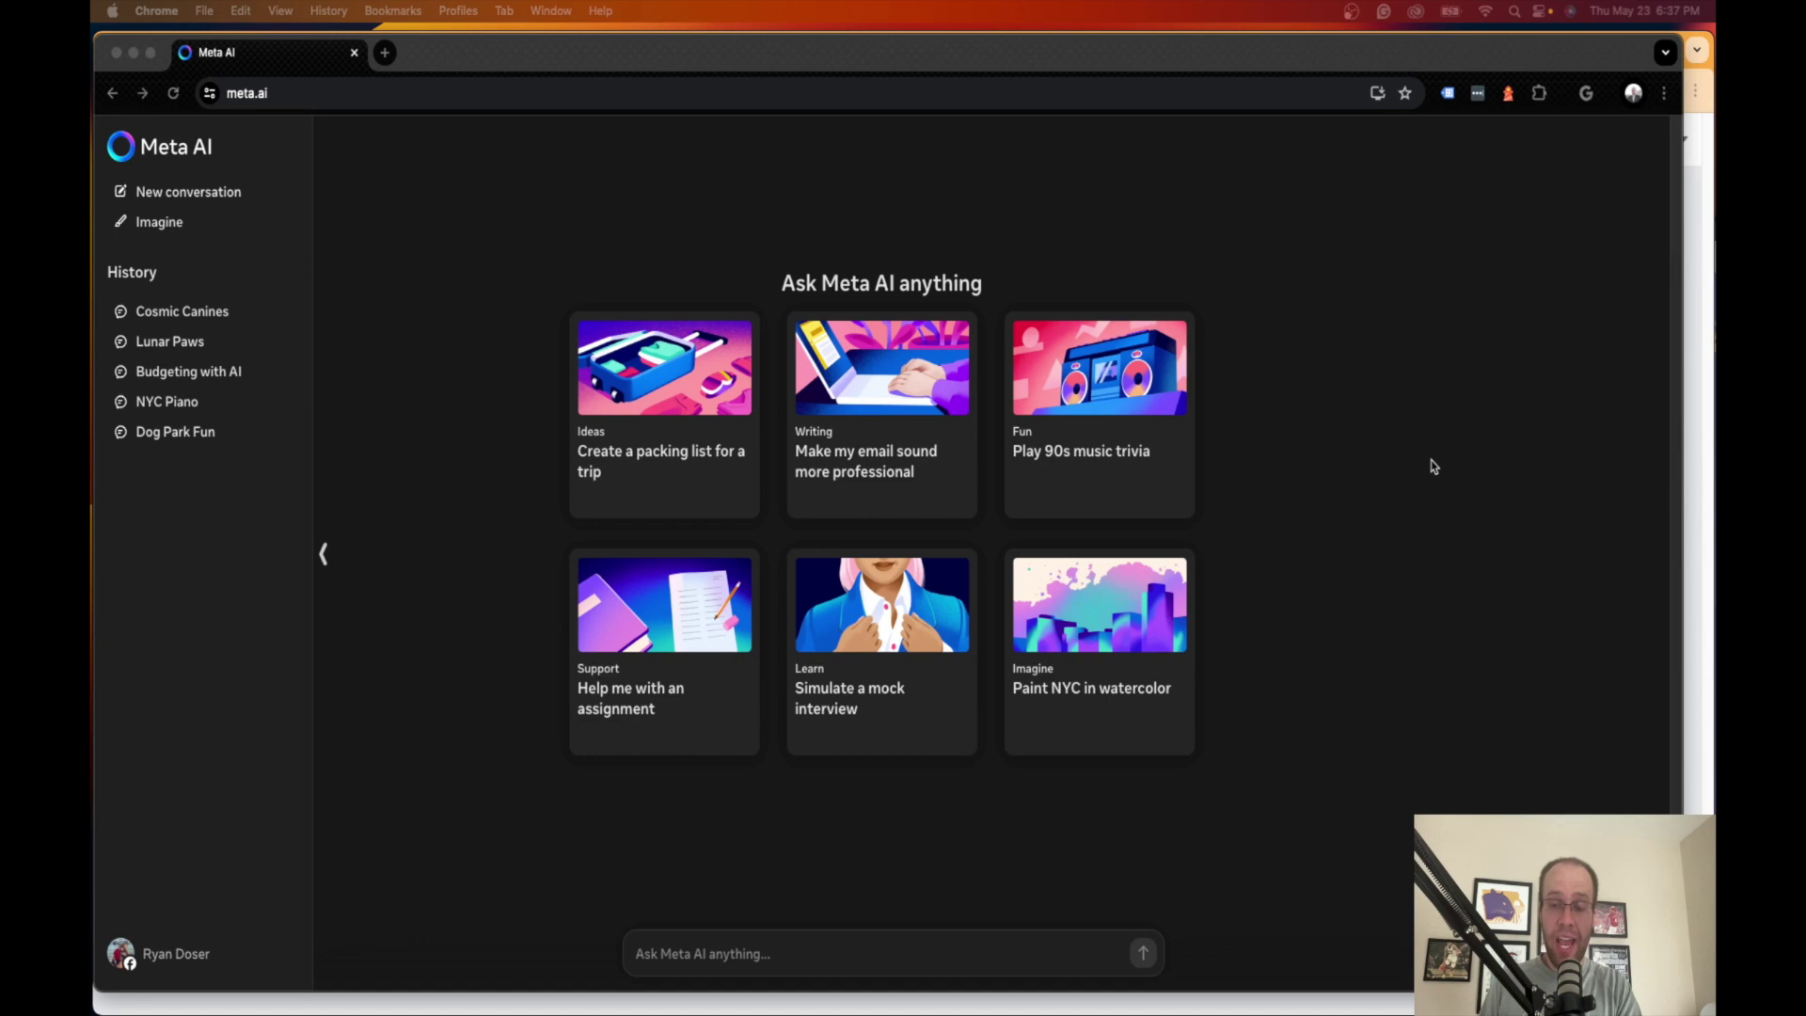
click(807, 273)
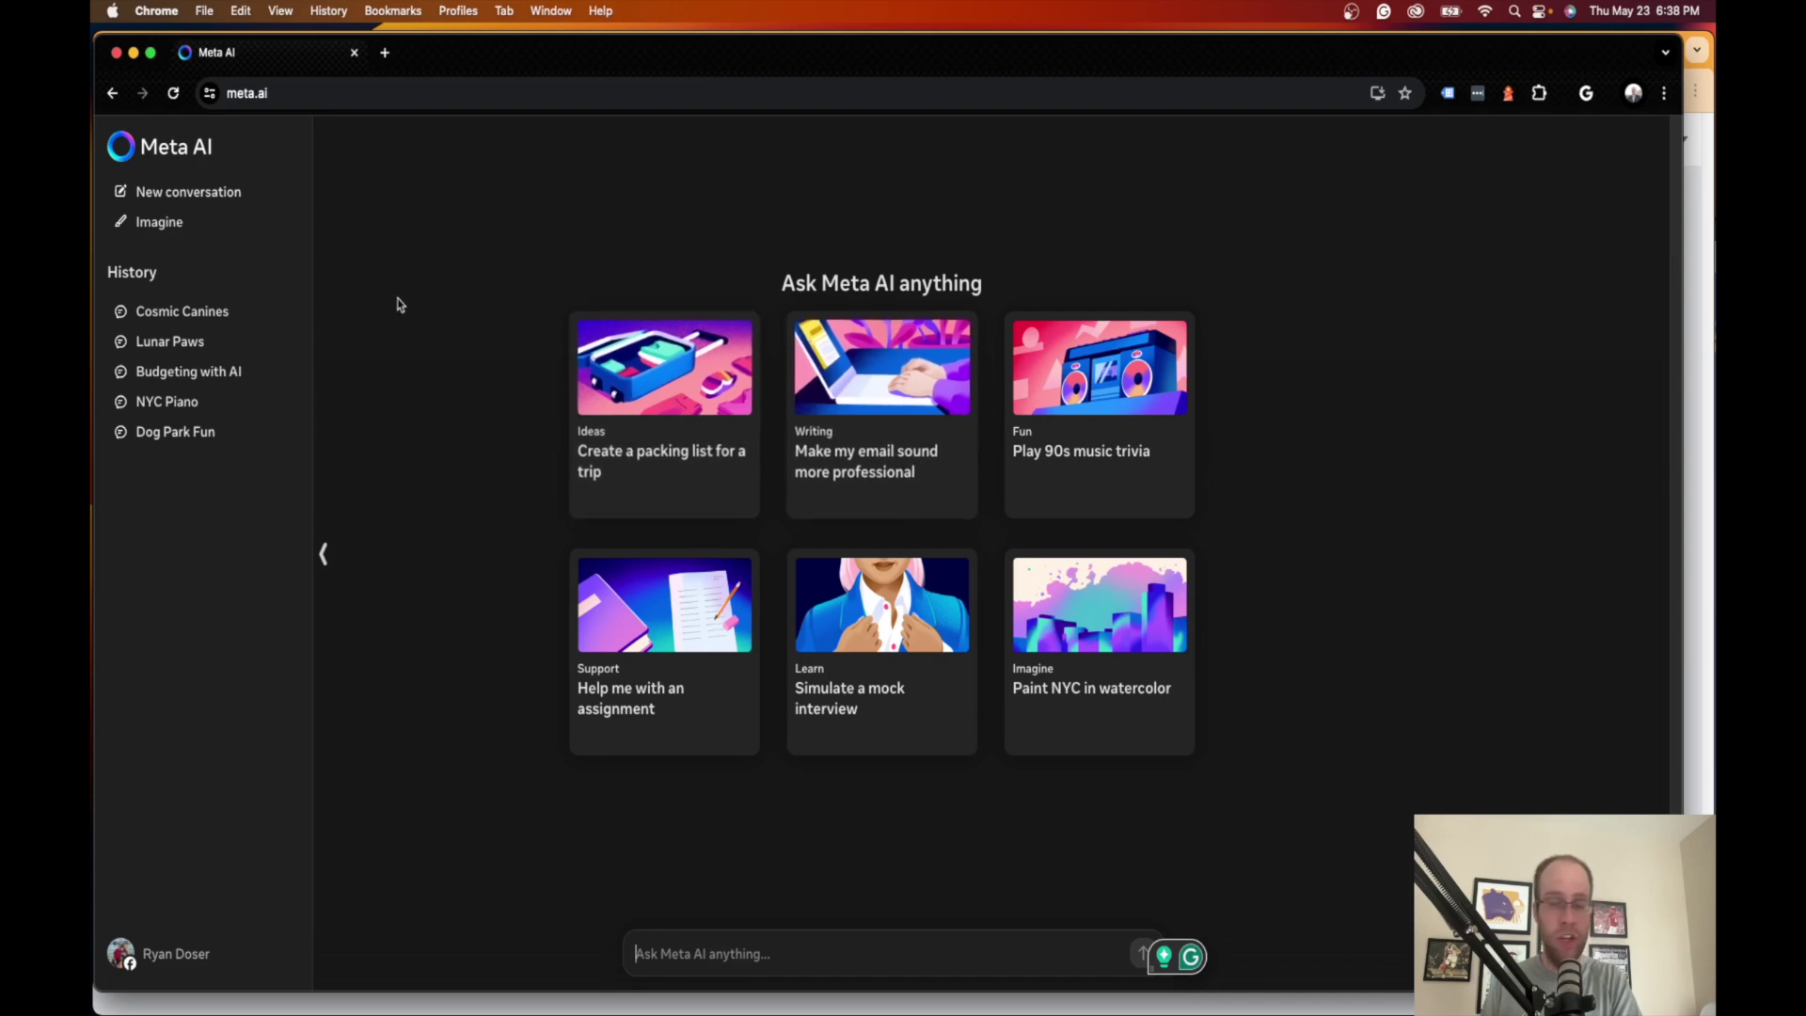
click(249, 93)
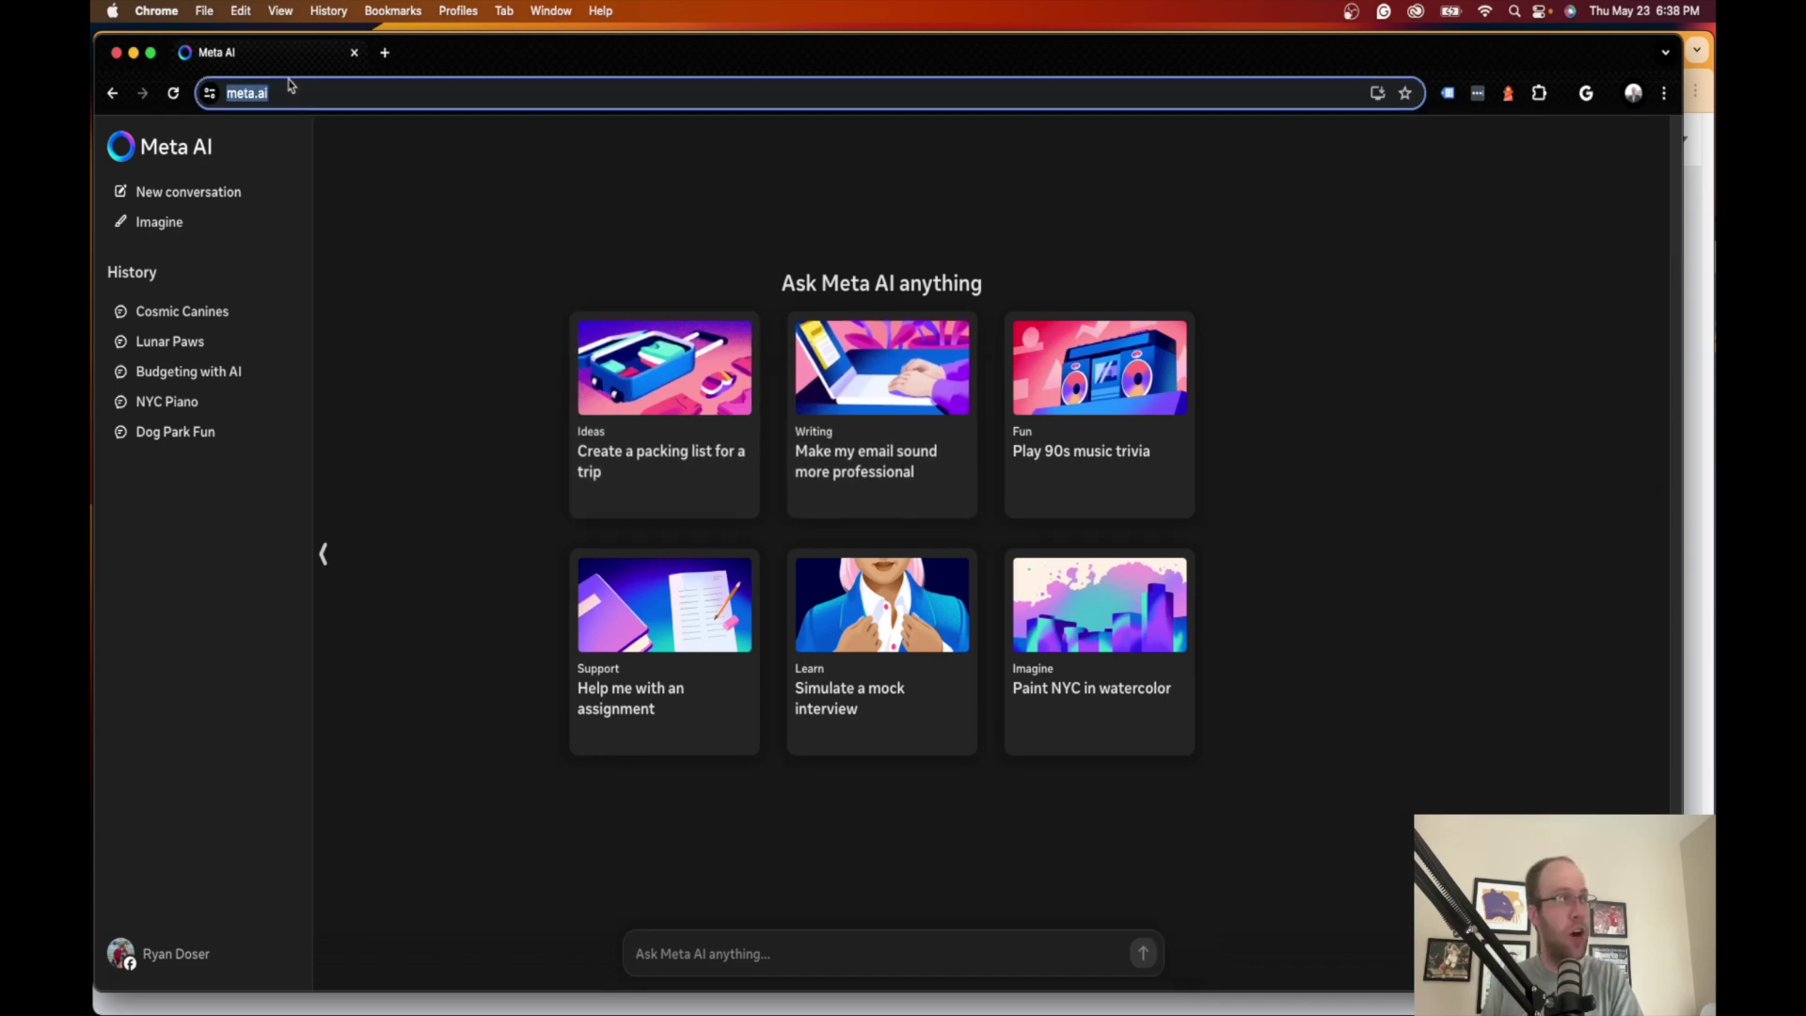
click(1416, 381)
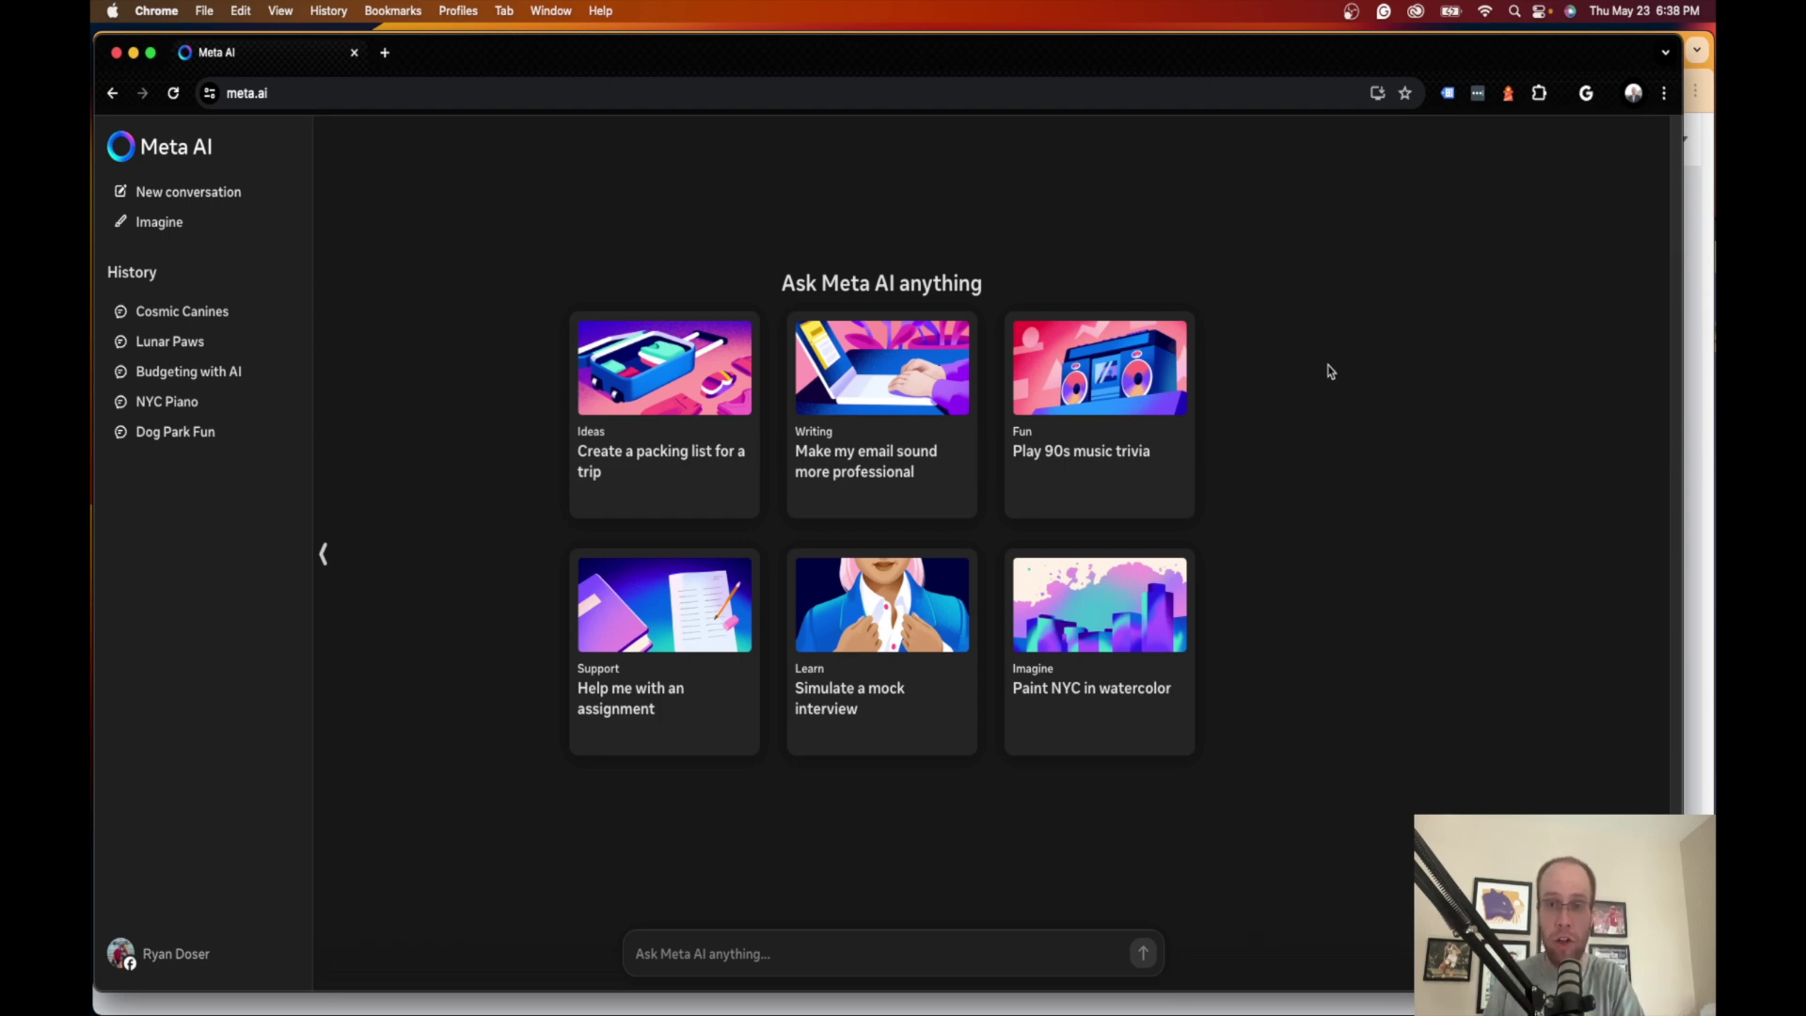
click(161, 233)
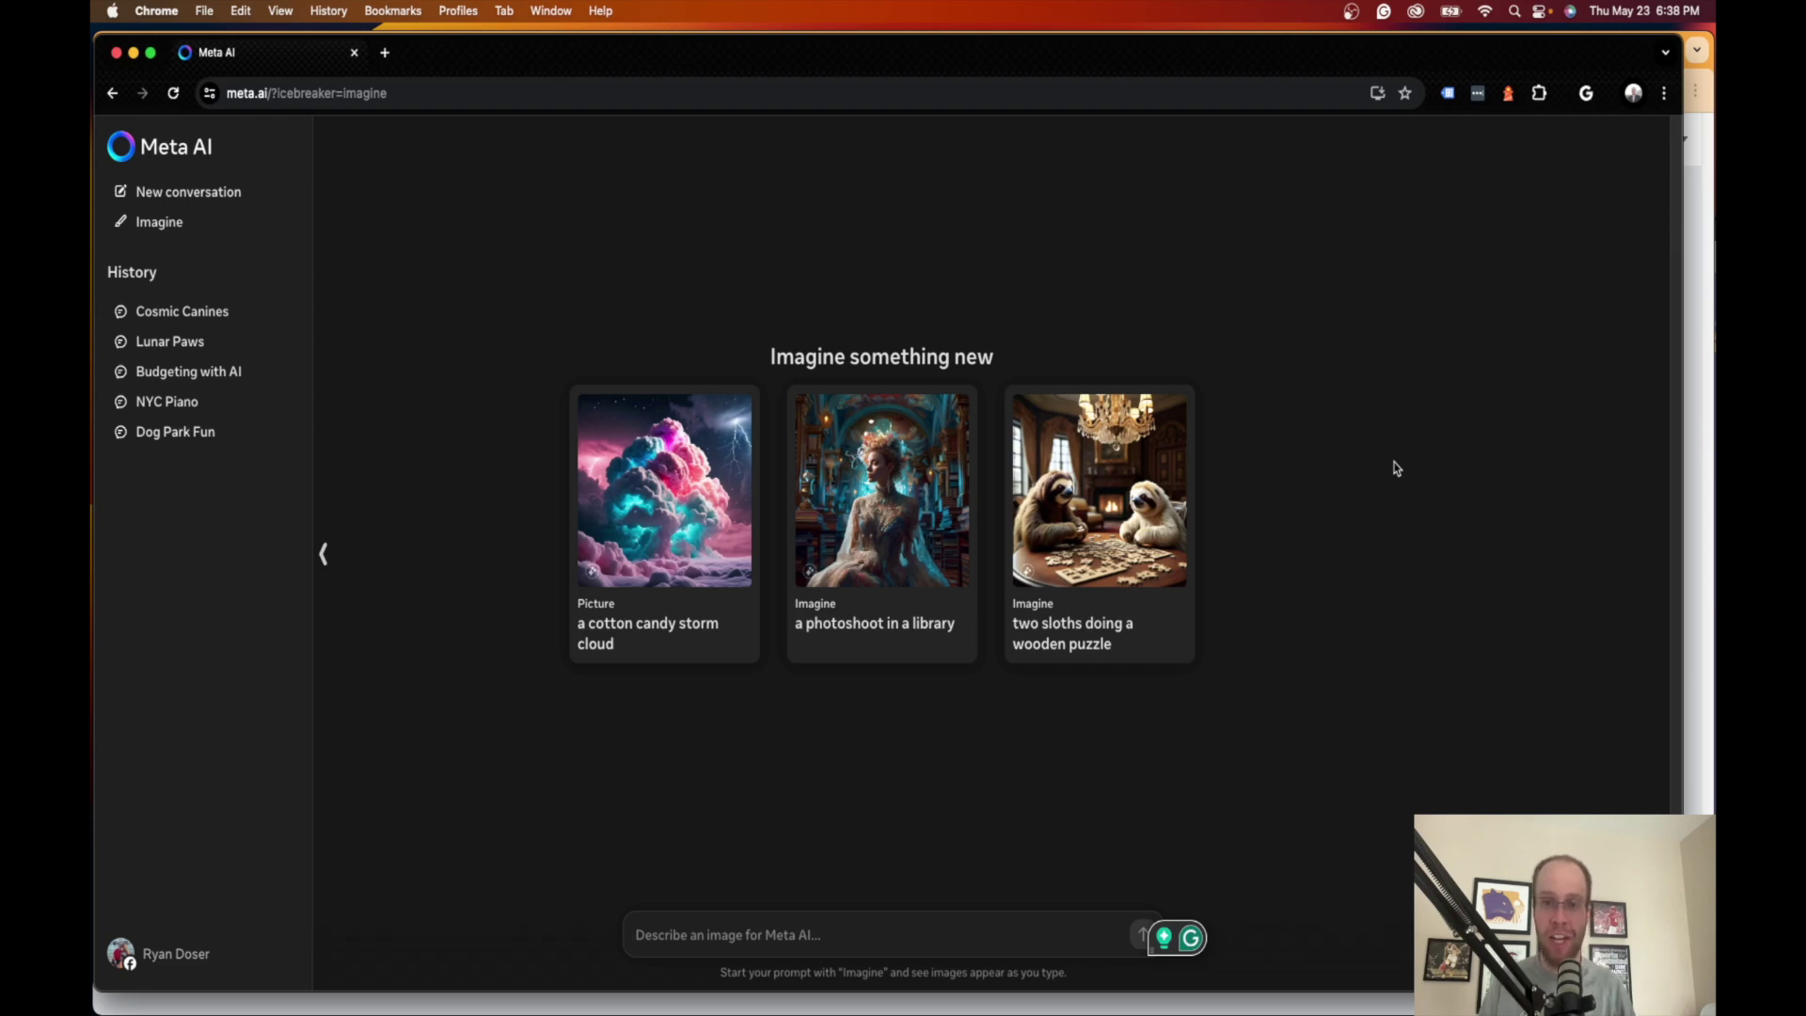
Step: Generate images in Meta AI from the prompt "Dogs playing on the moon, with planet earth in the distance."
click(715, 934)
text(Dogs playing on the moon, with planet earth in the distance.)
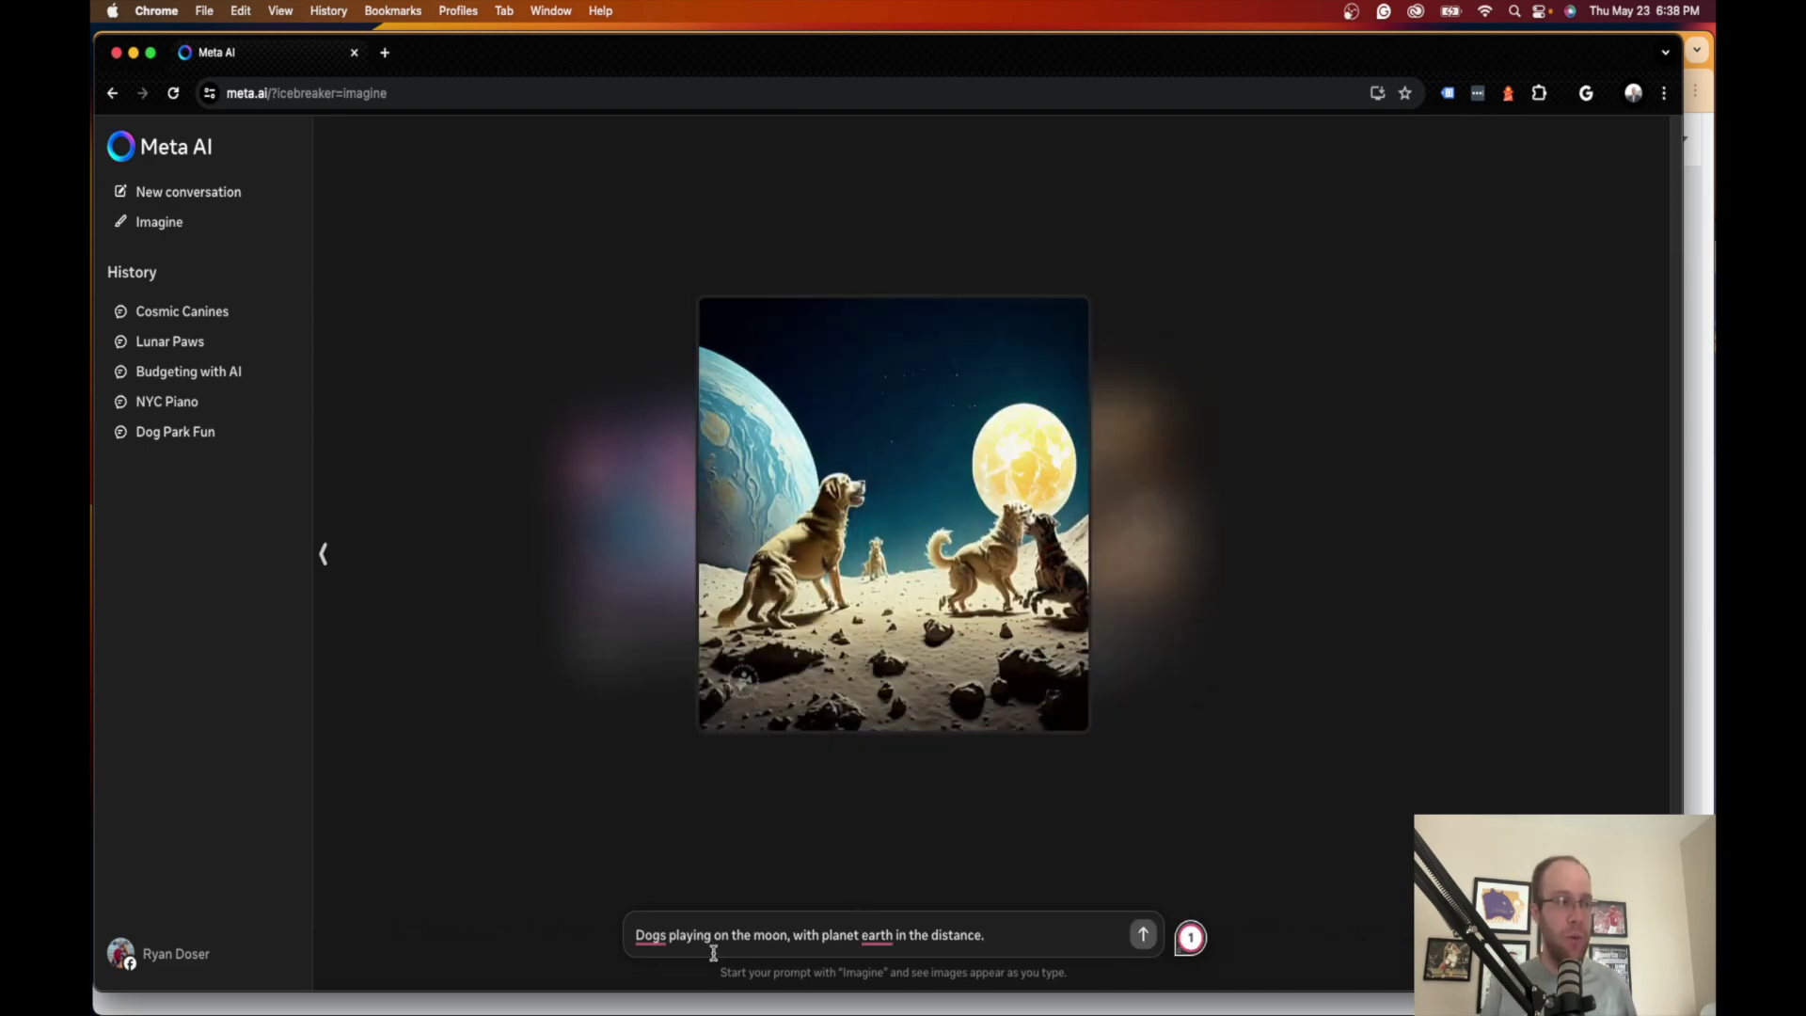
mouse_move(660, 941)
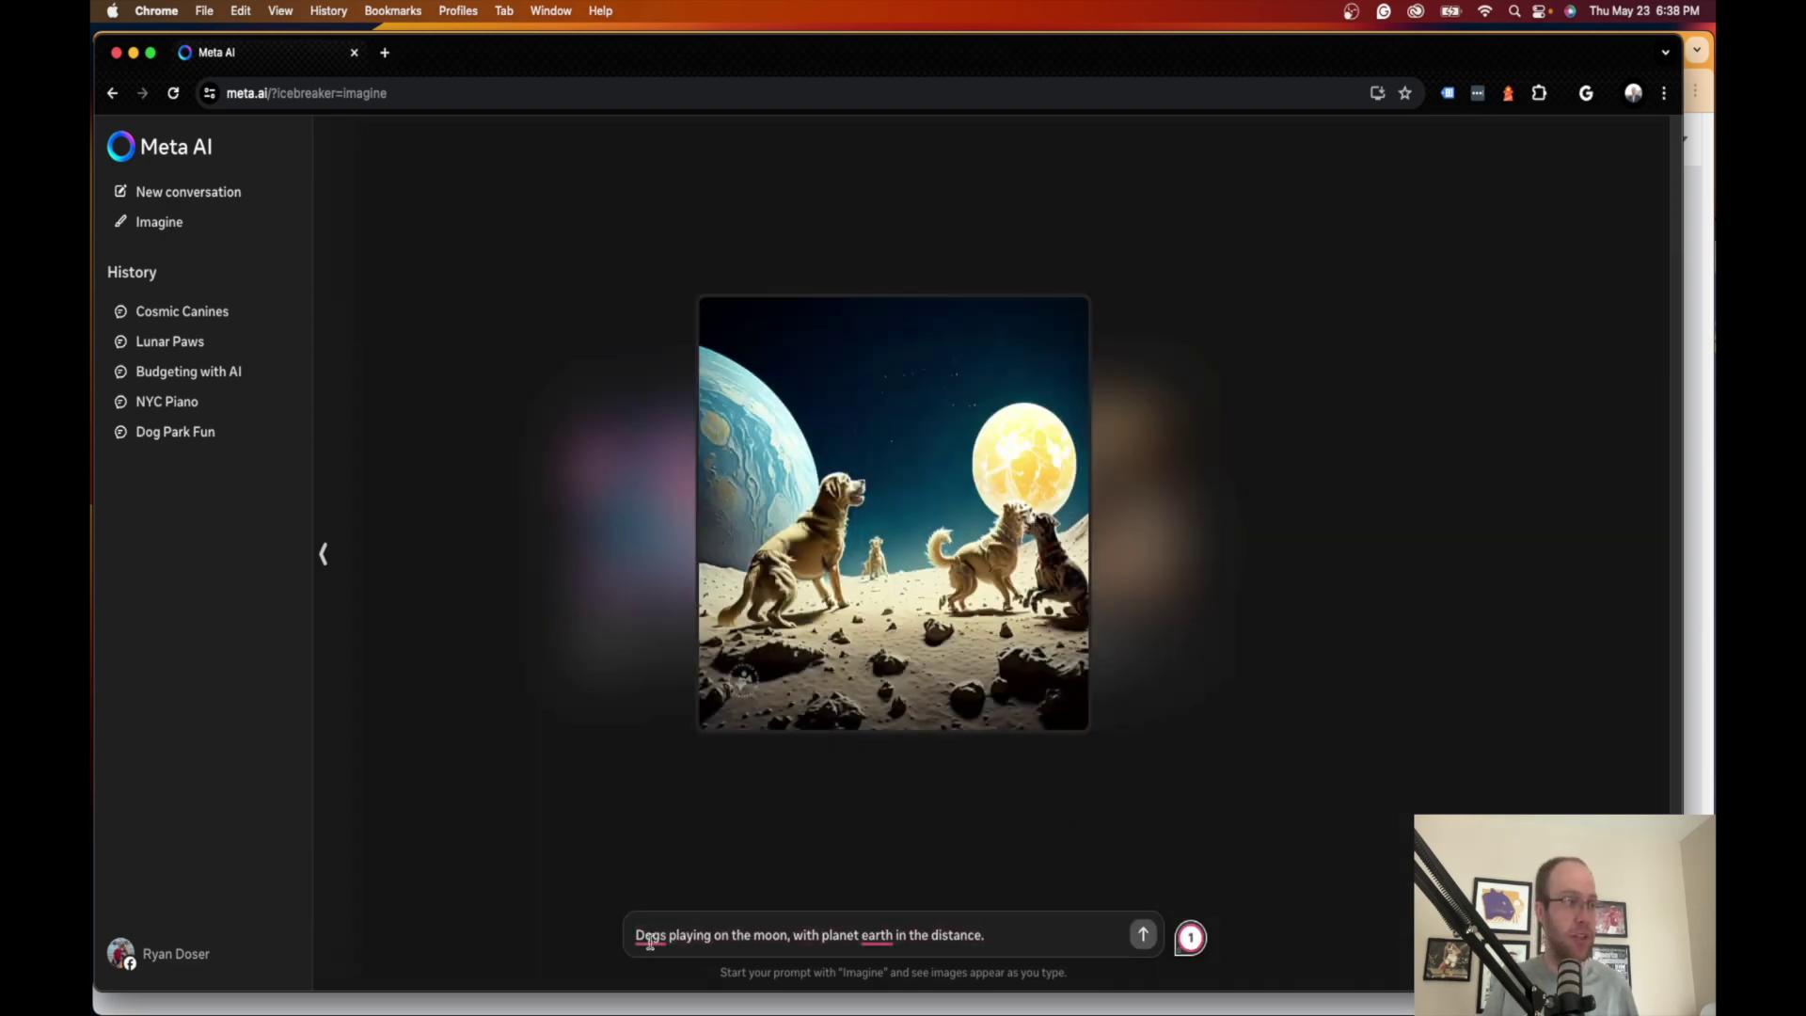
drag(667, 938, 1023, 939)
click(1026, 938)
click(1277, 571)
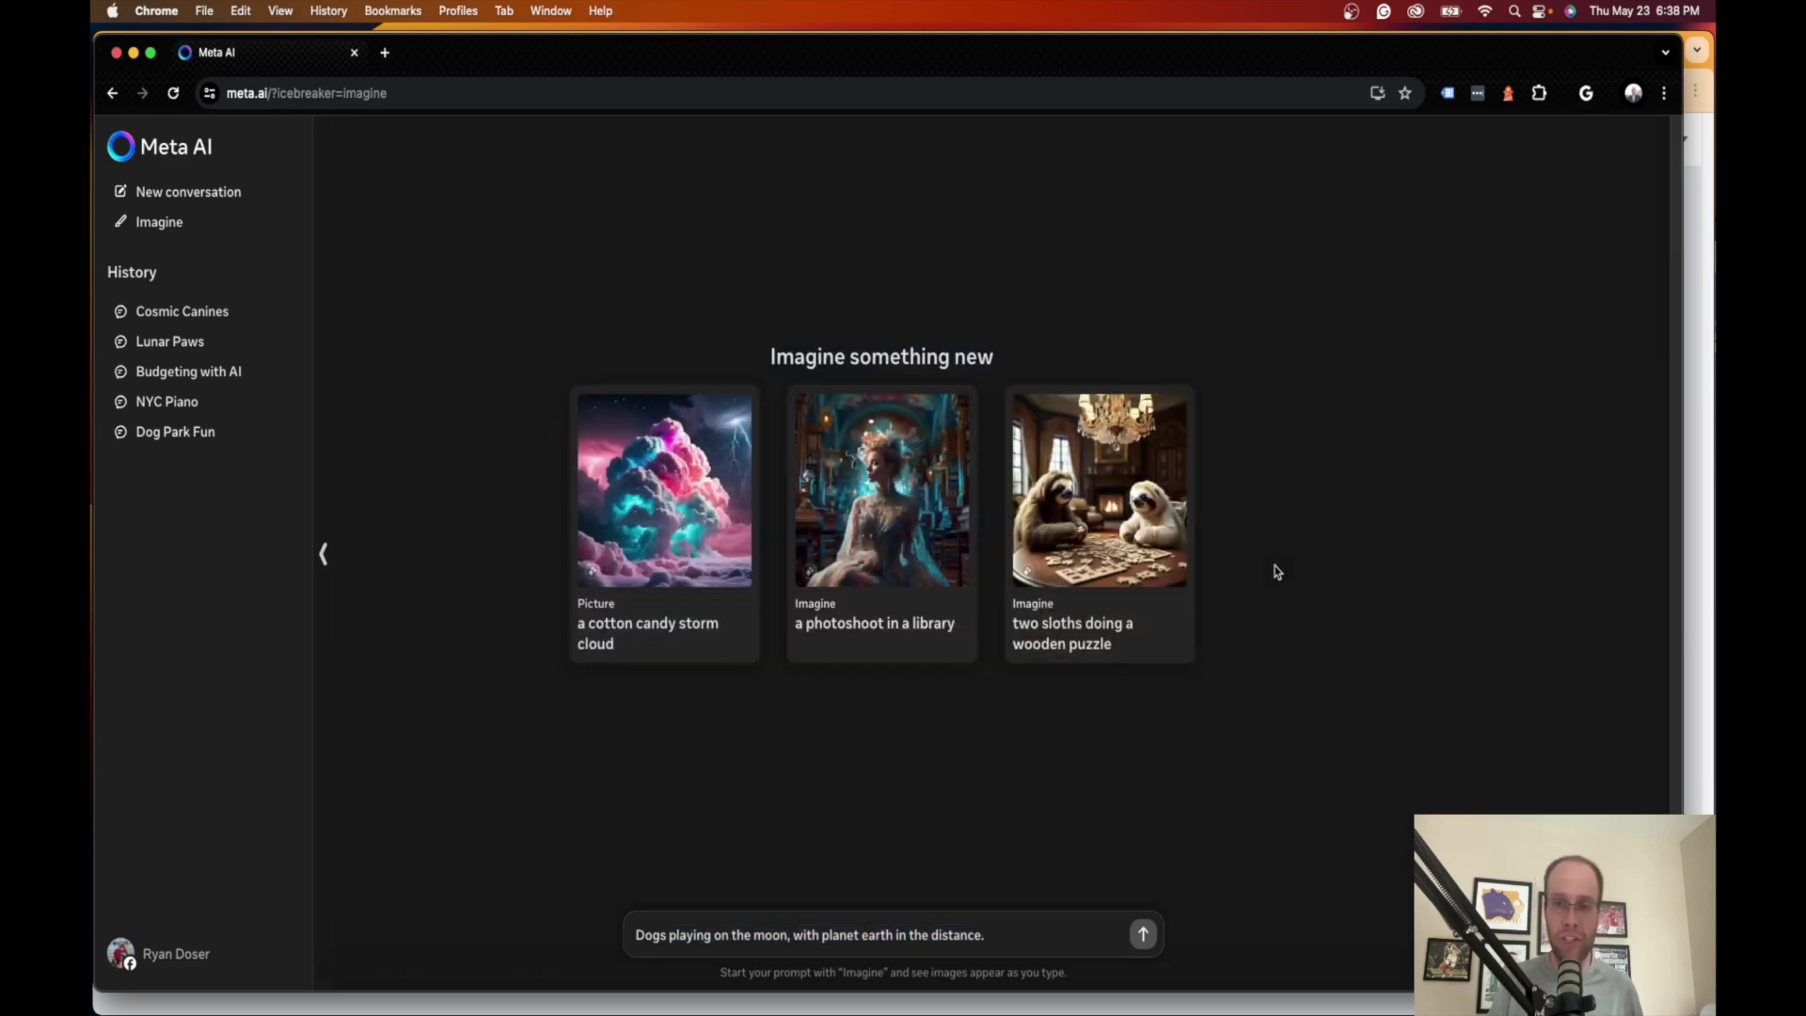
click(990, 935)
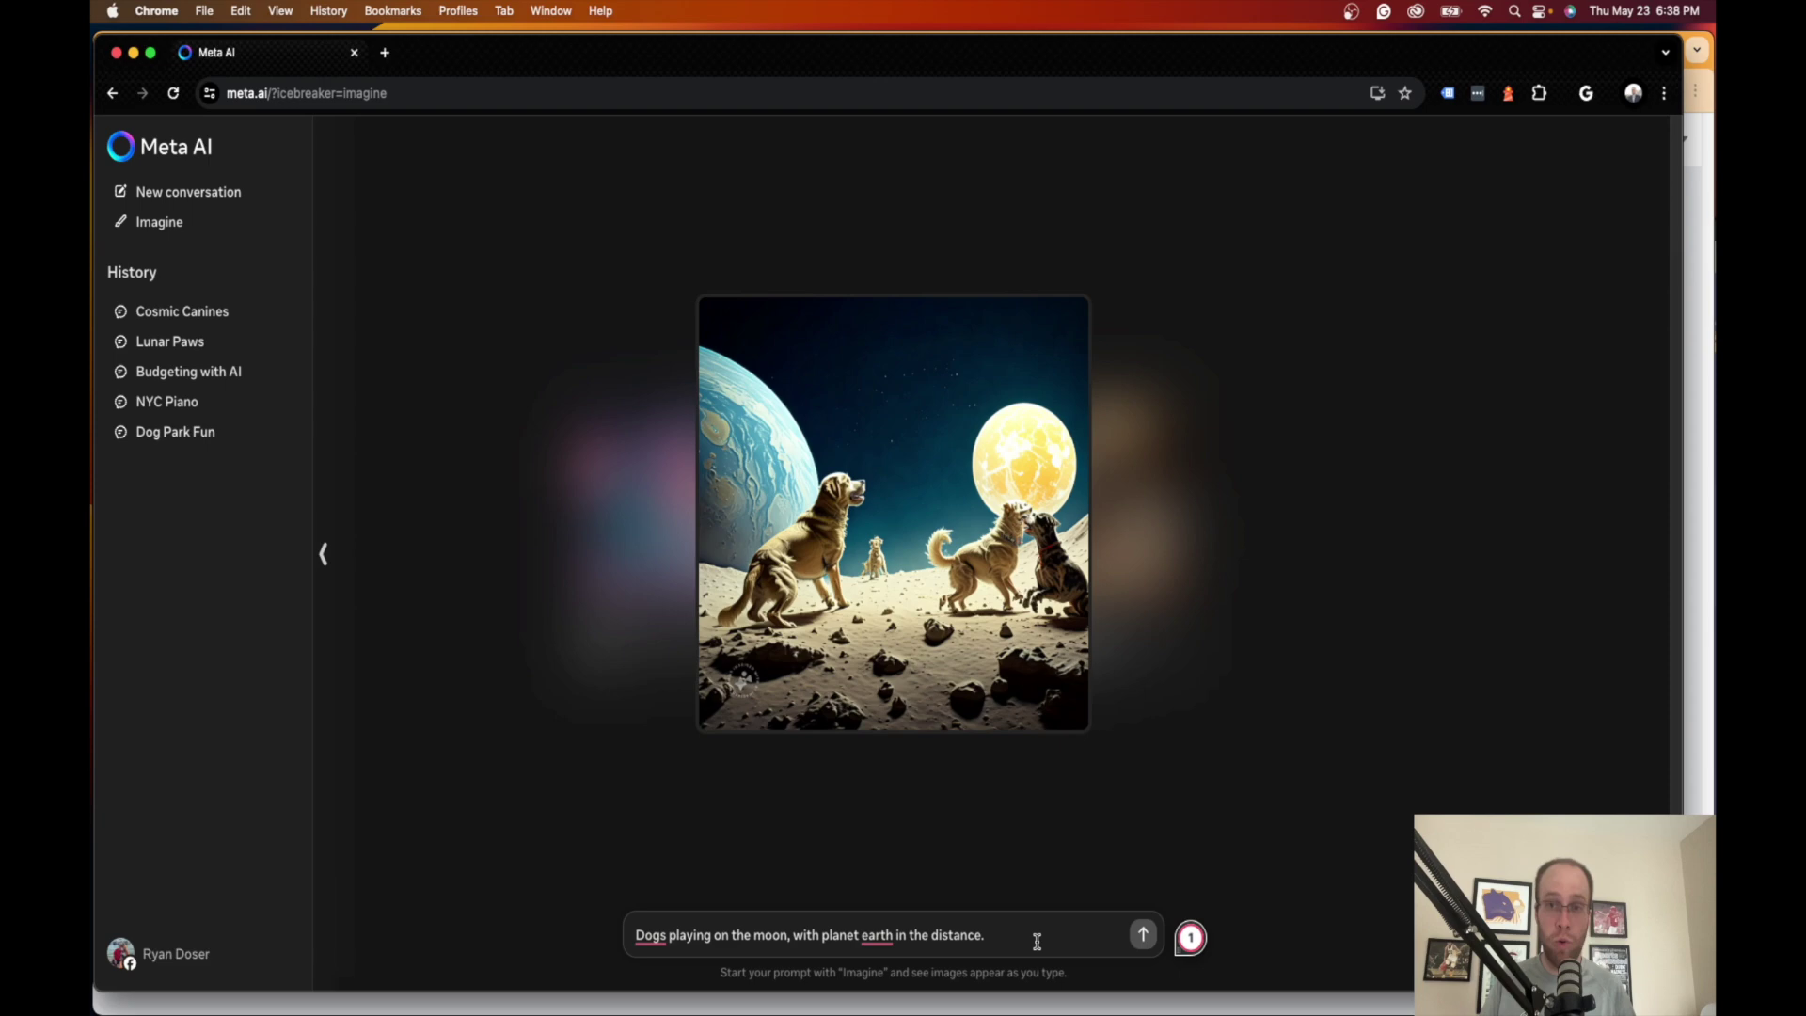
click(1143, 934)
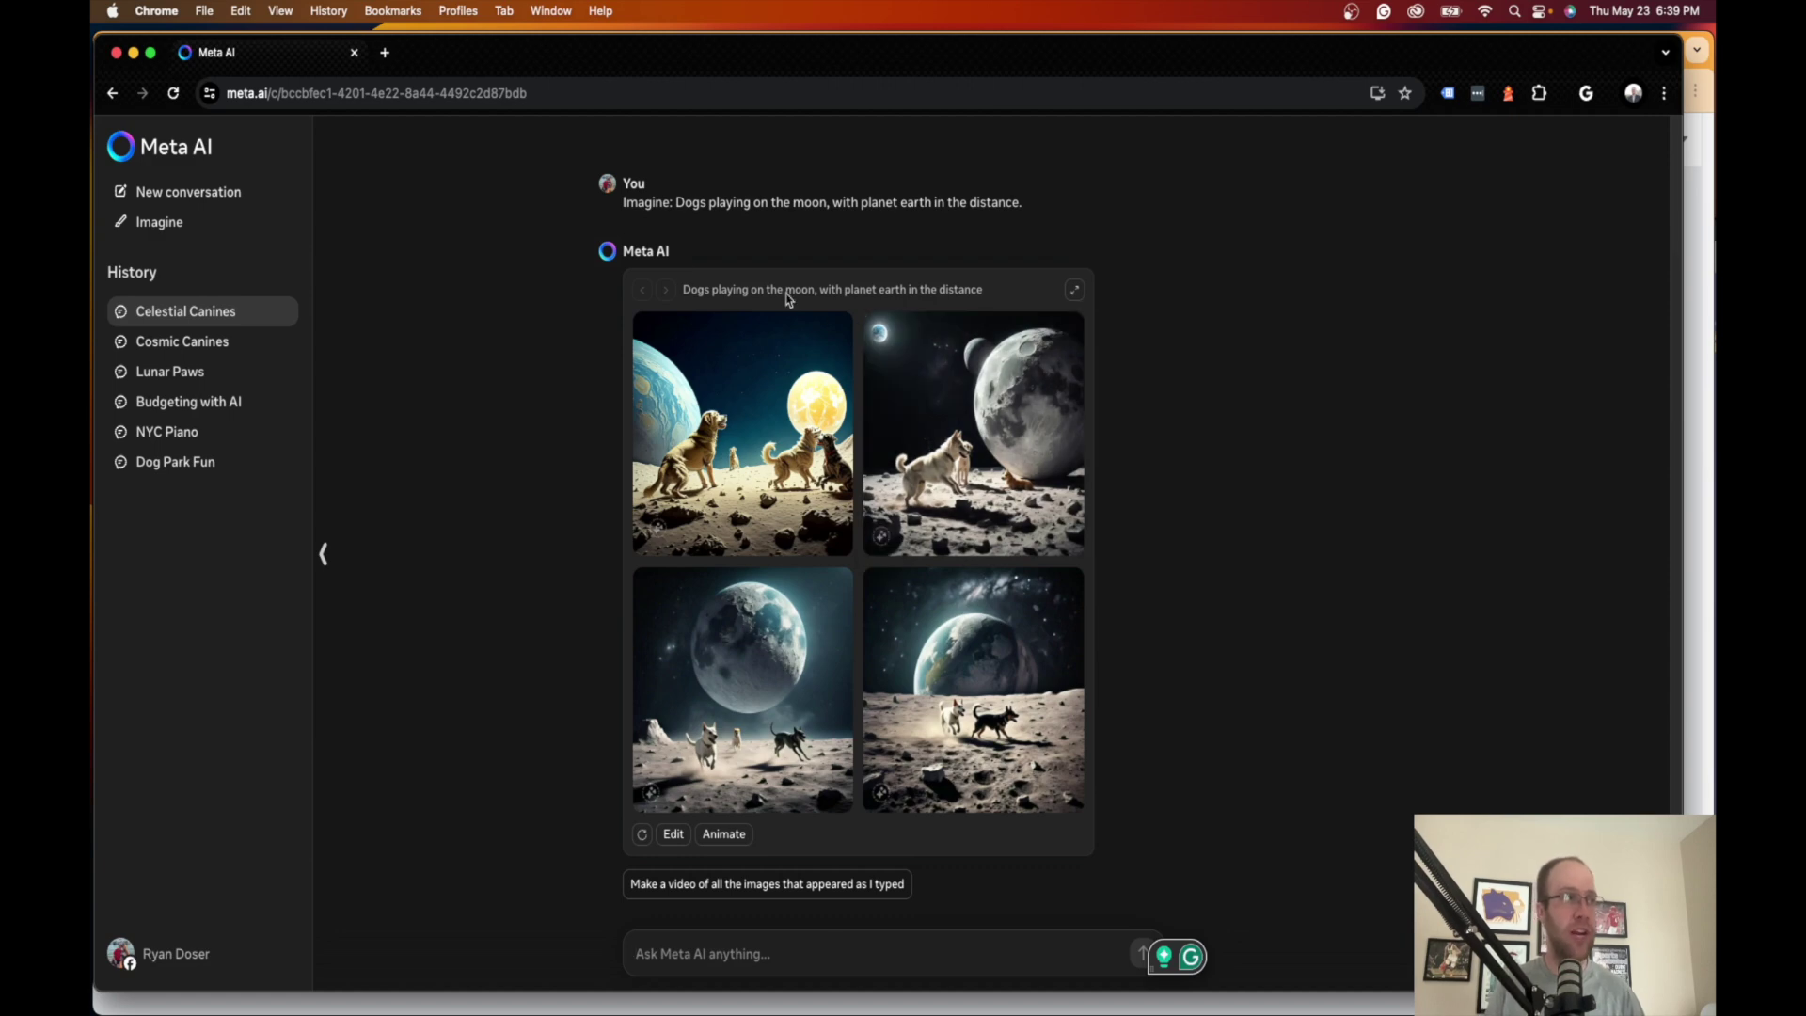
Step: View Meta AI's second, fourth and third images enlarged, and open the edit prompt for the third before closing it
click(919, 423)
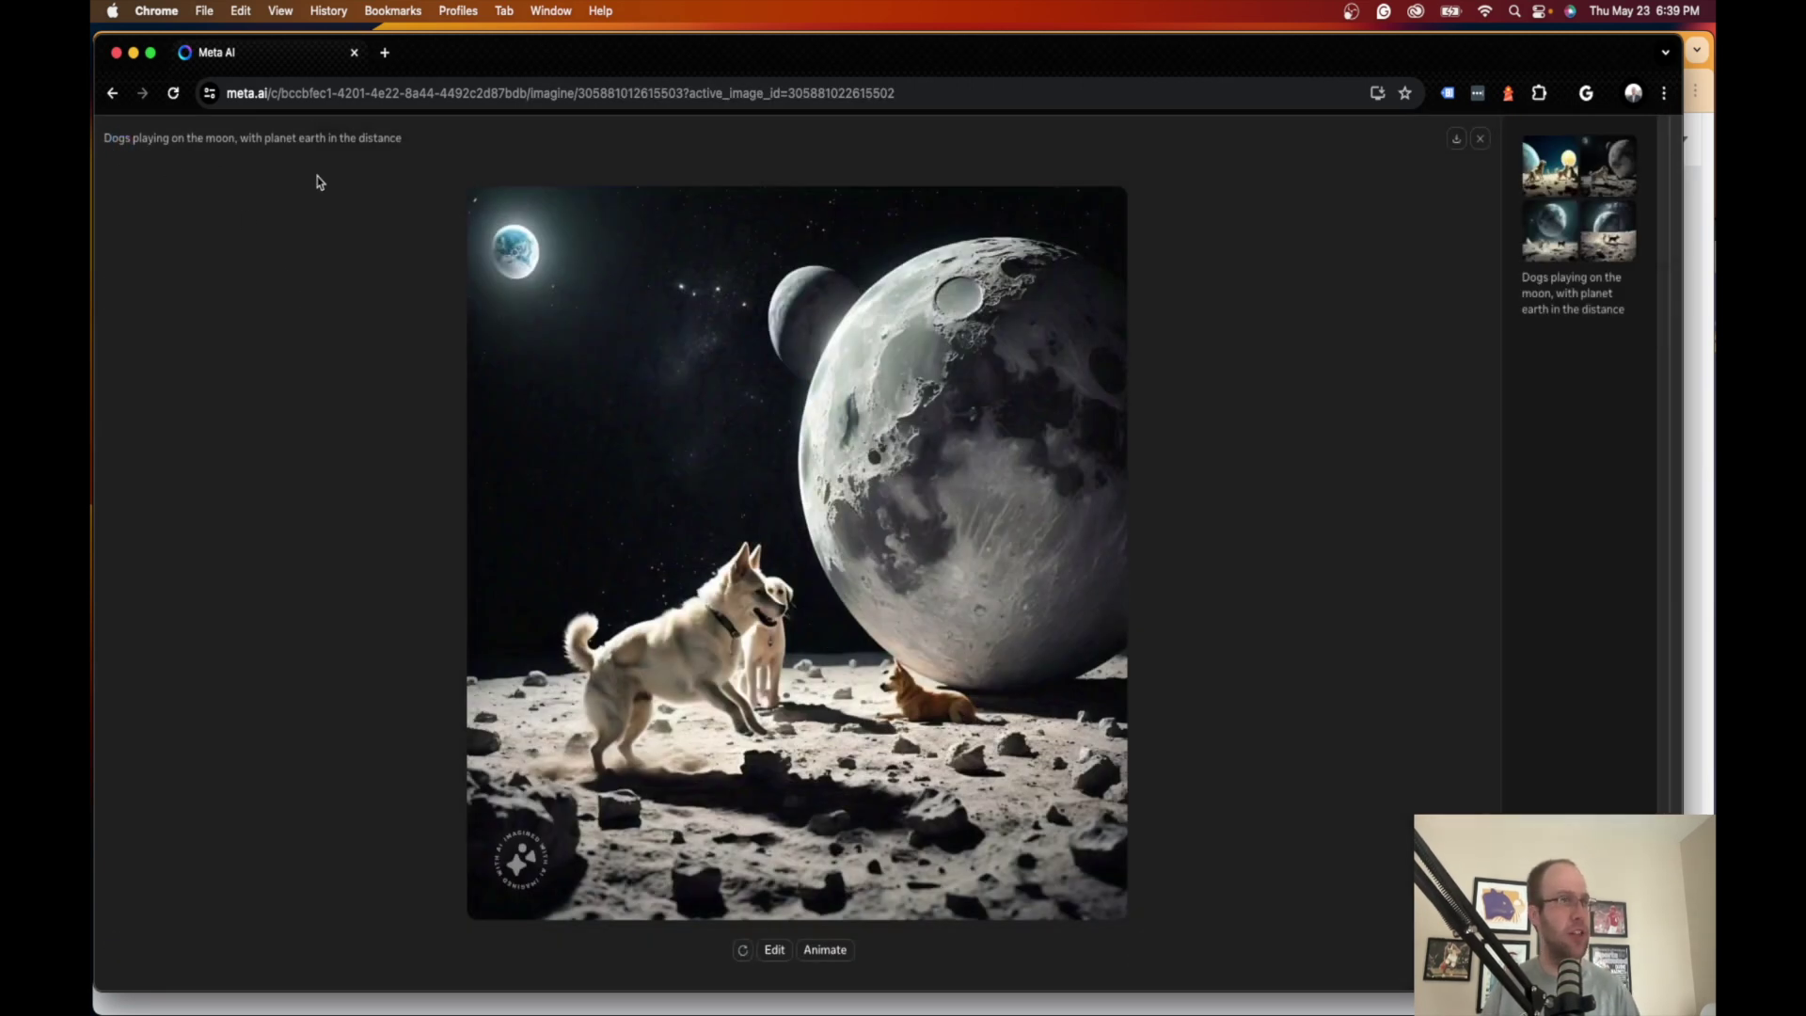
click(1479, 142)
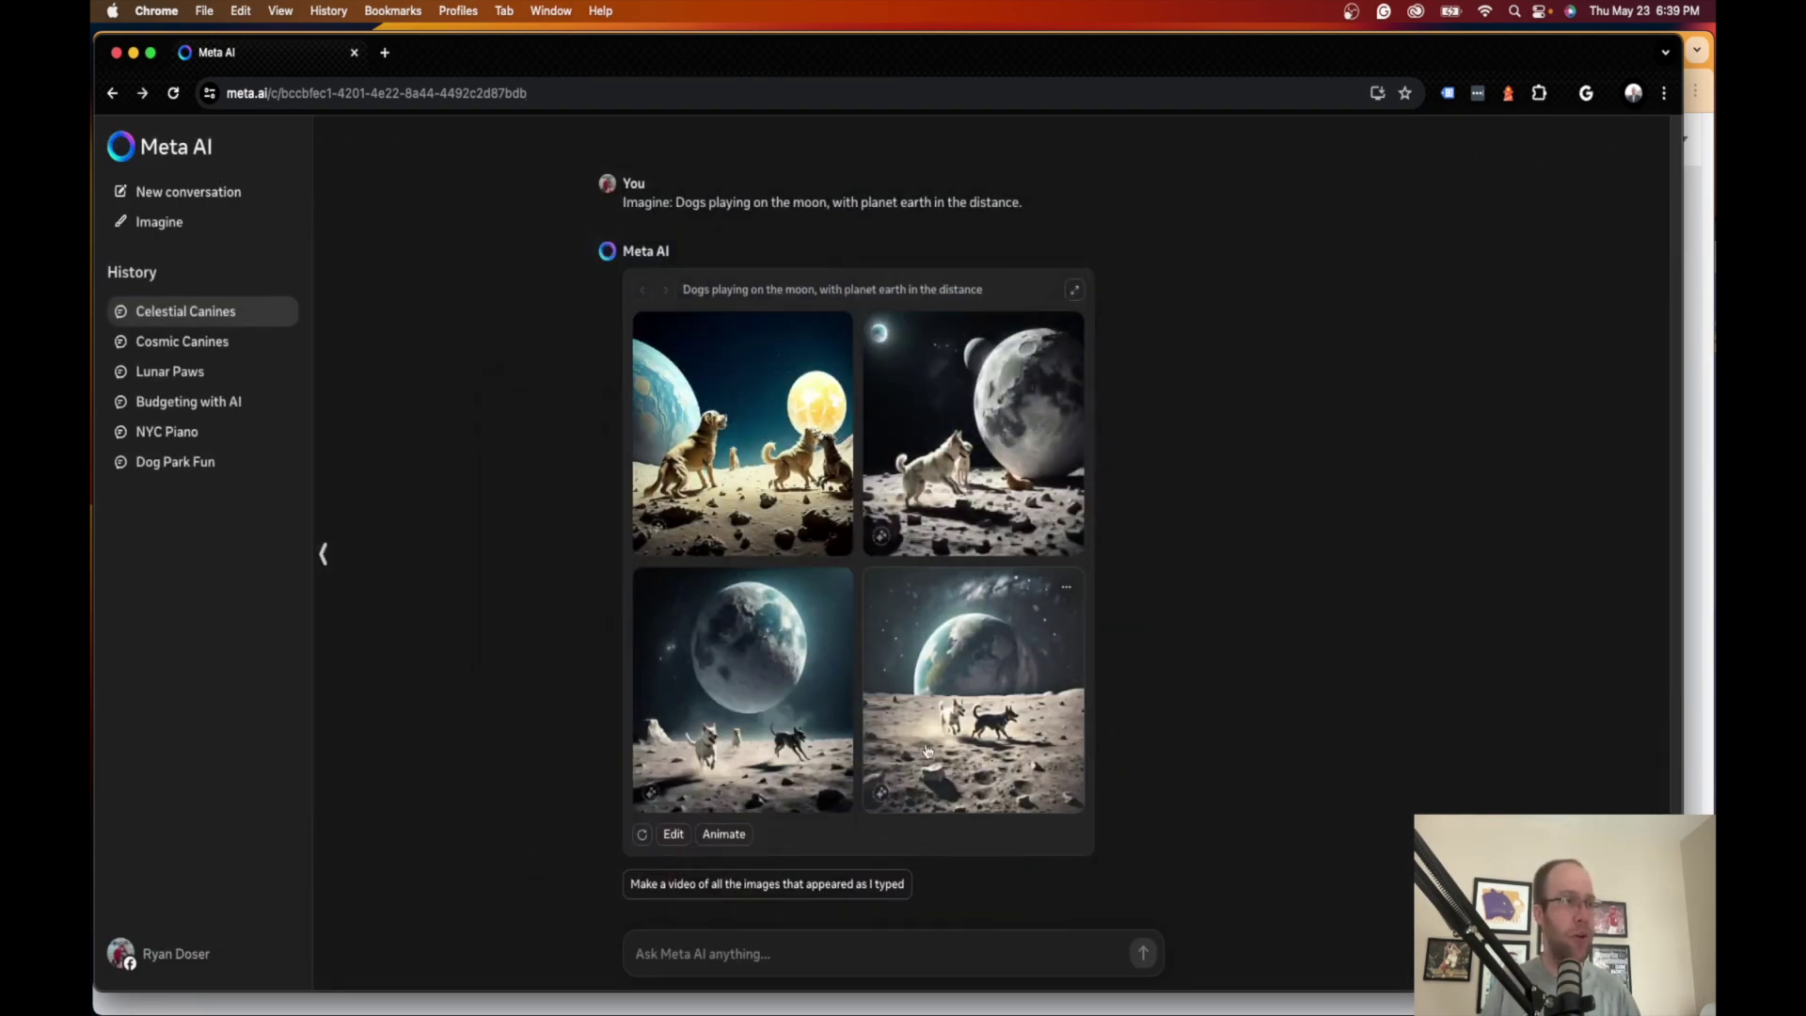
click(906, 585)
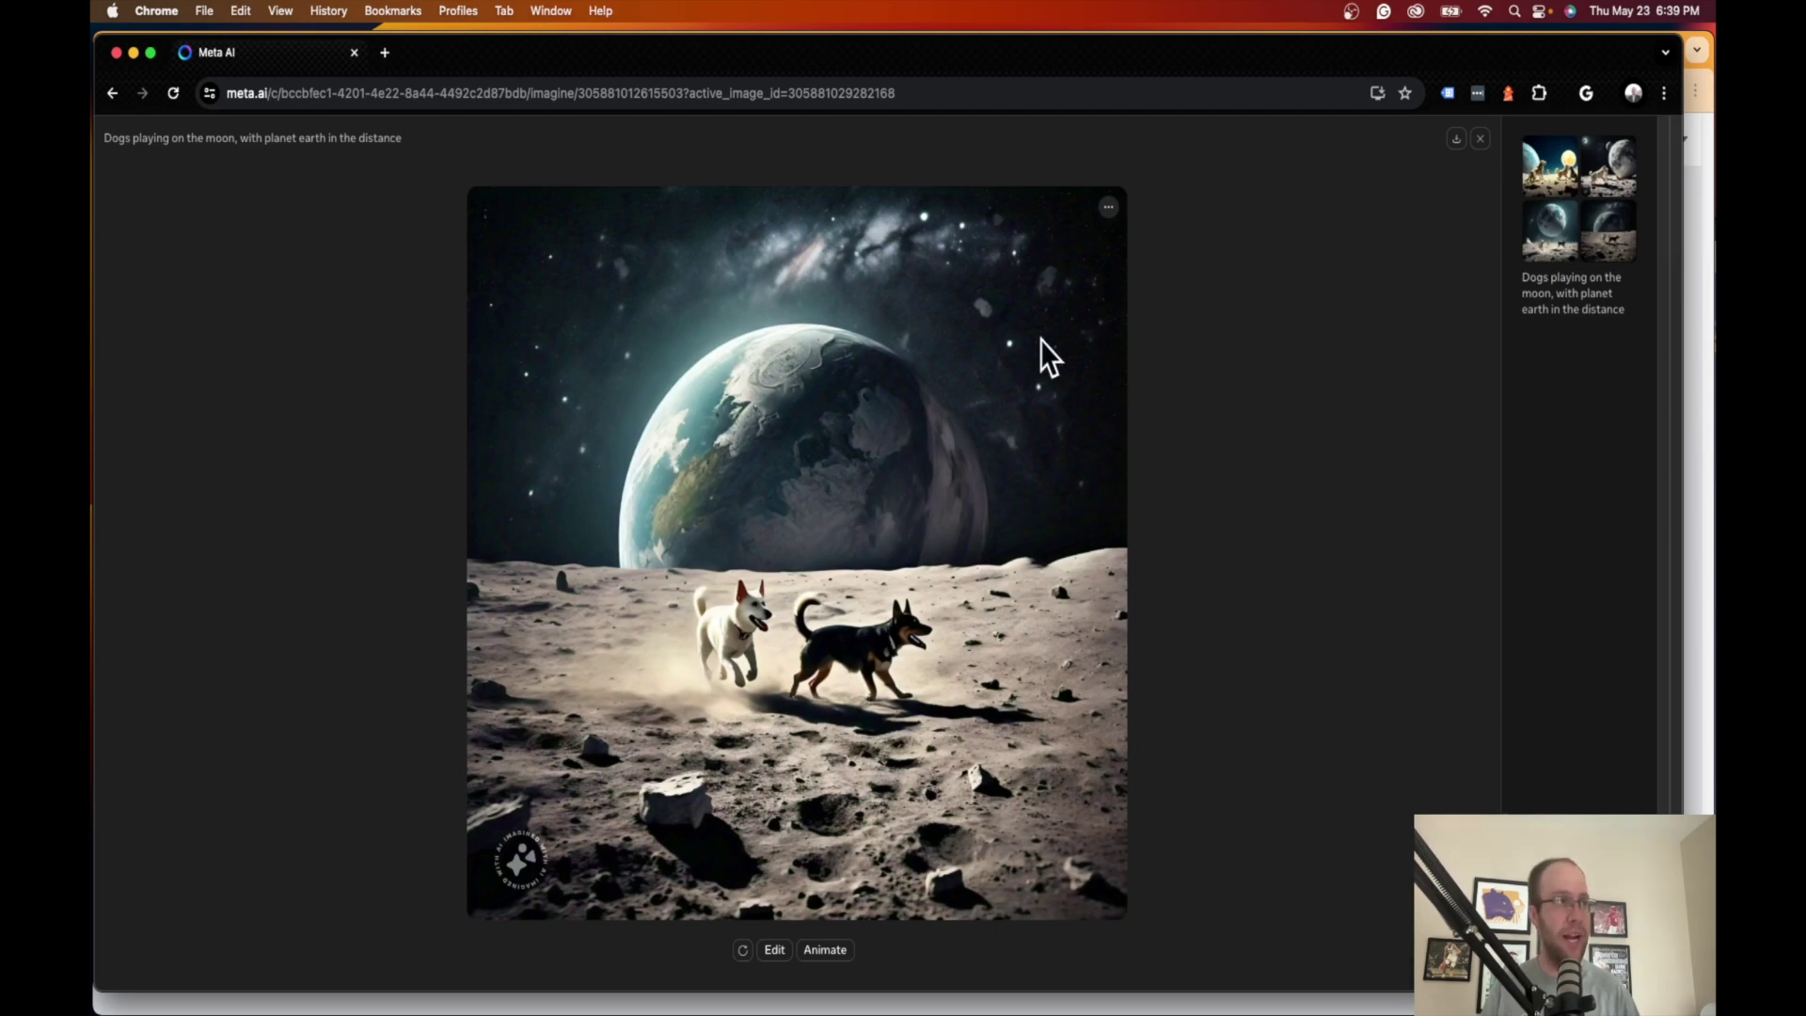
click(1478, 139)
click(820, 743)
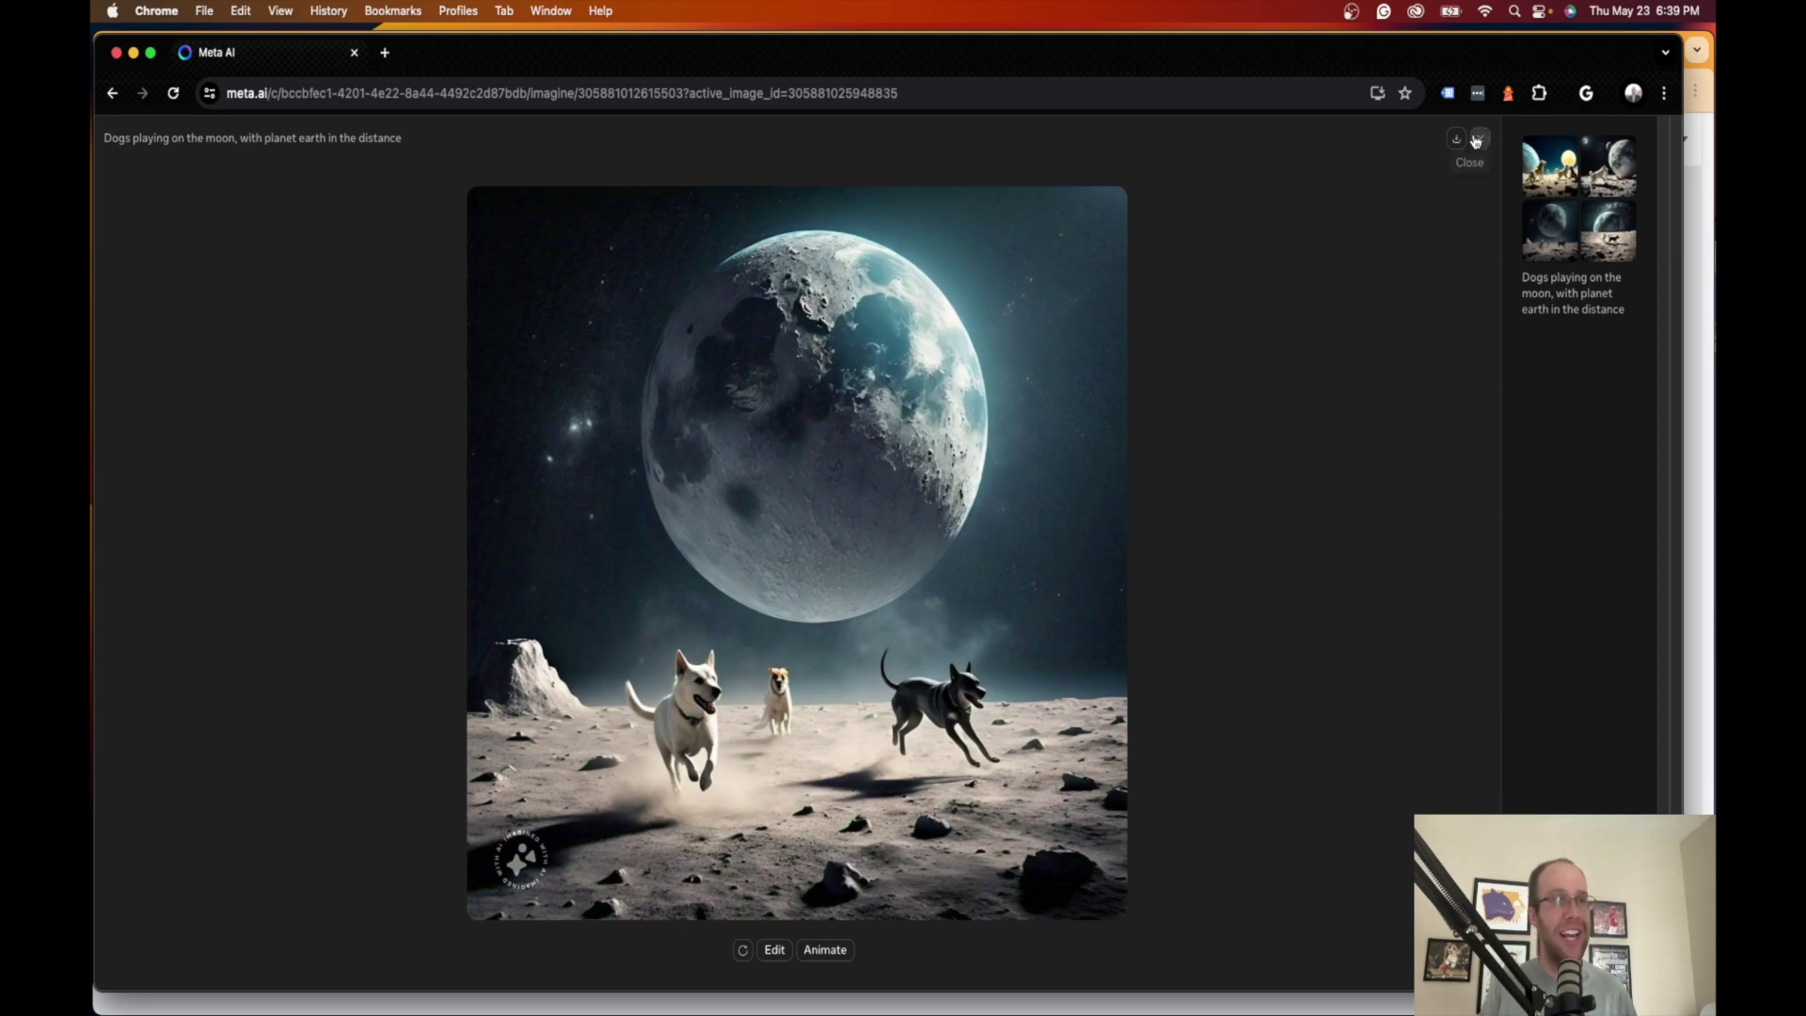
click(774, 949)
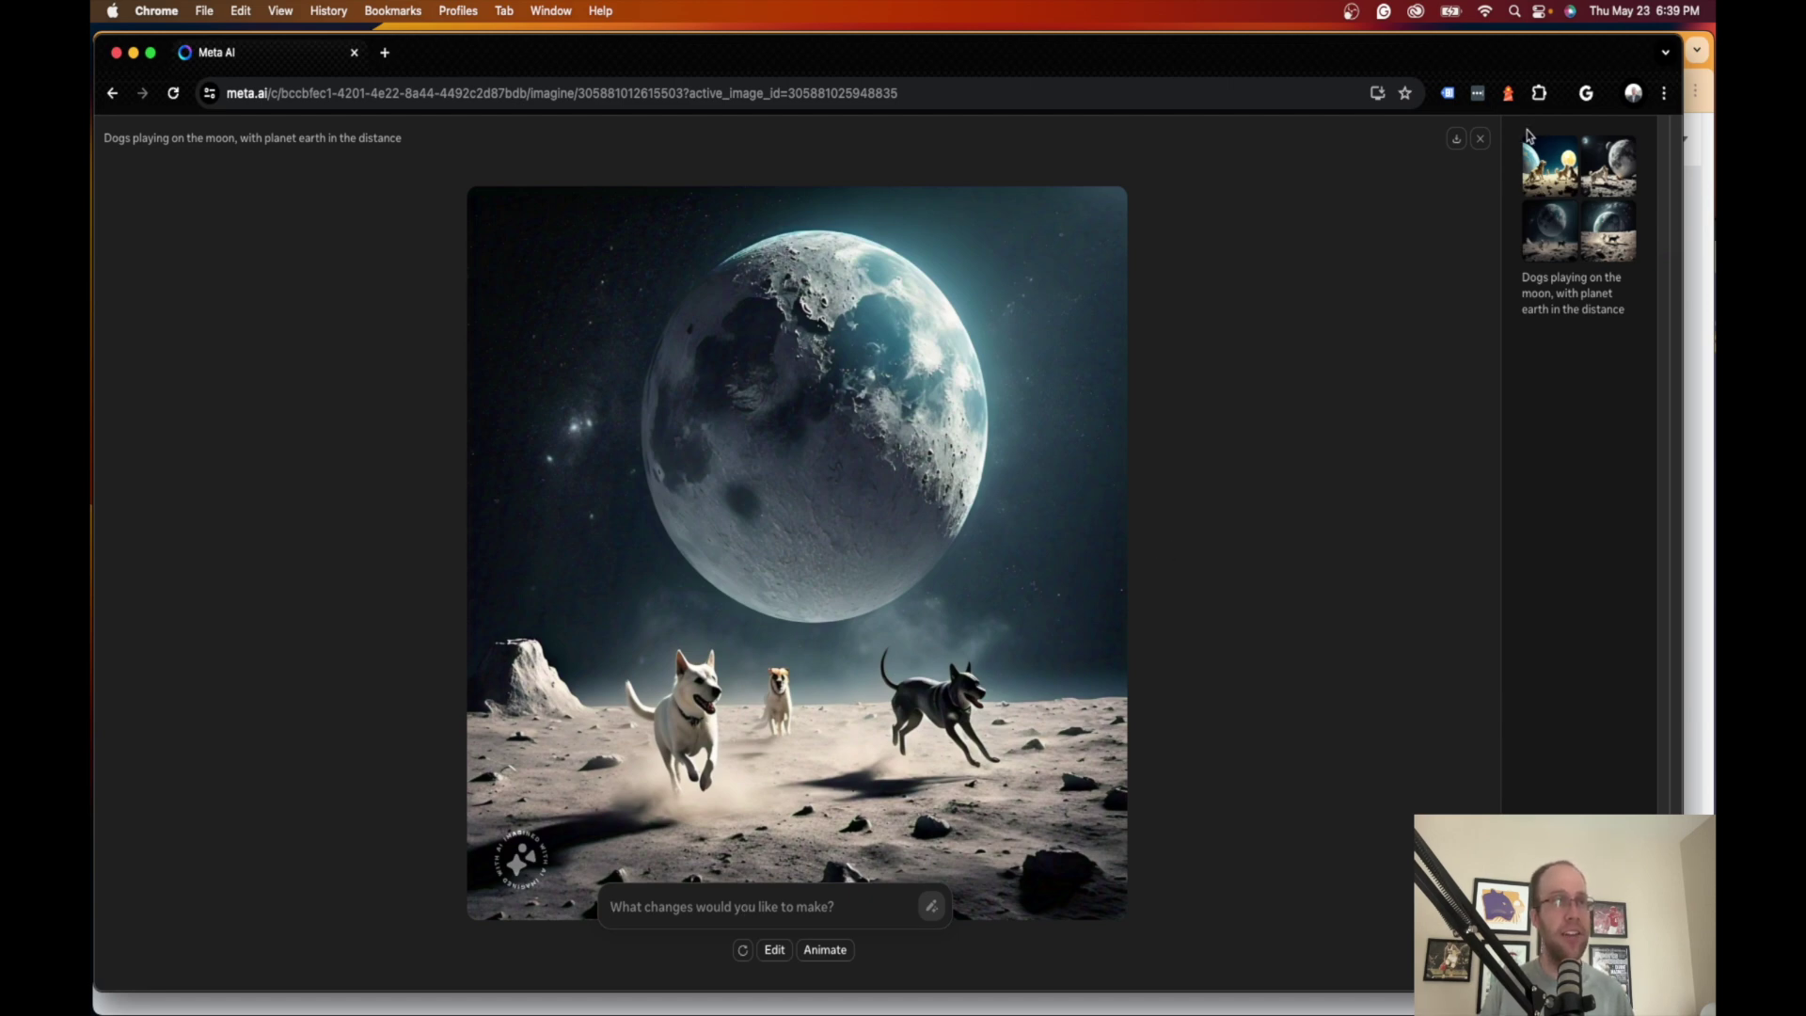
click(1479, 138)
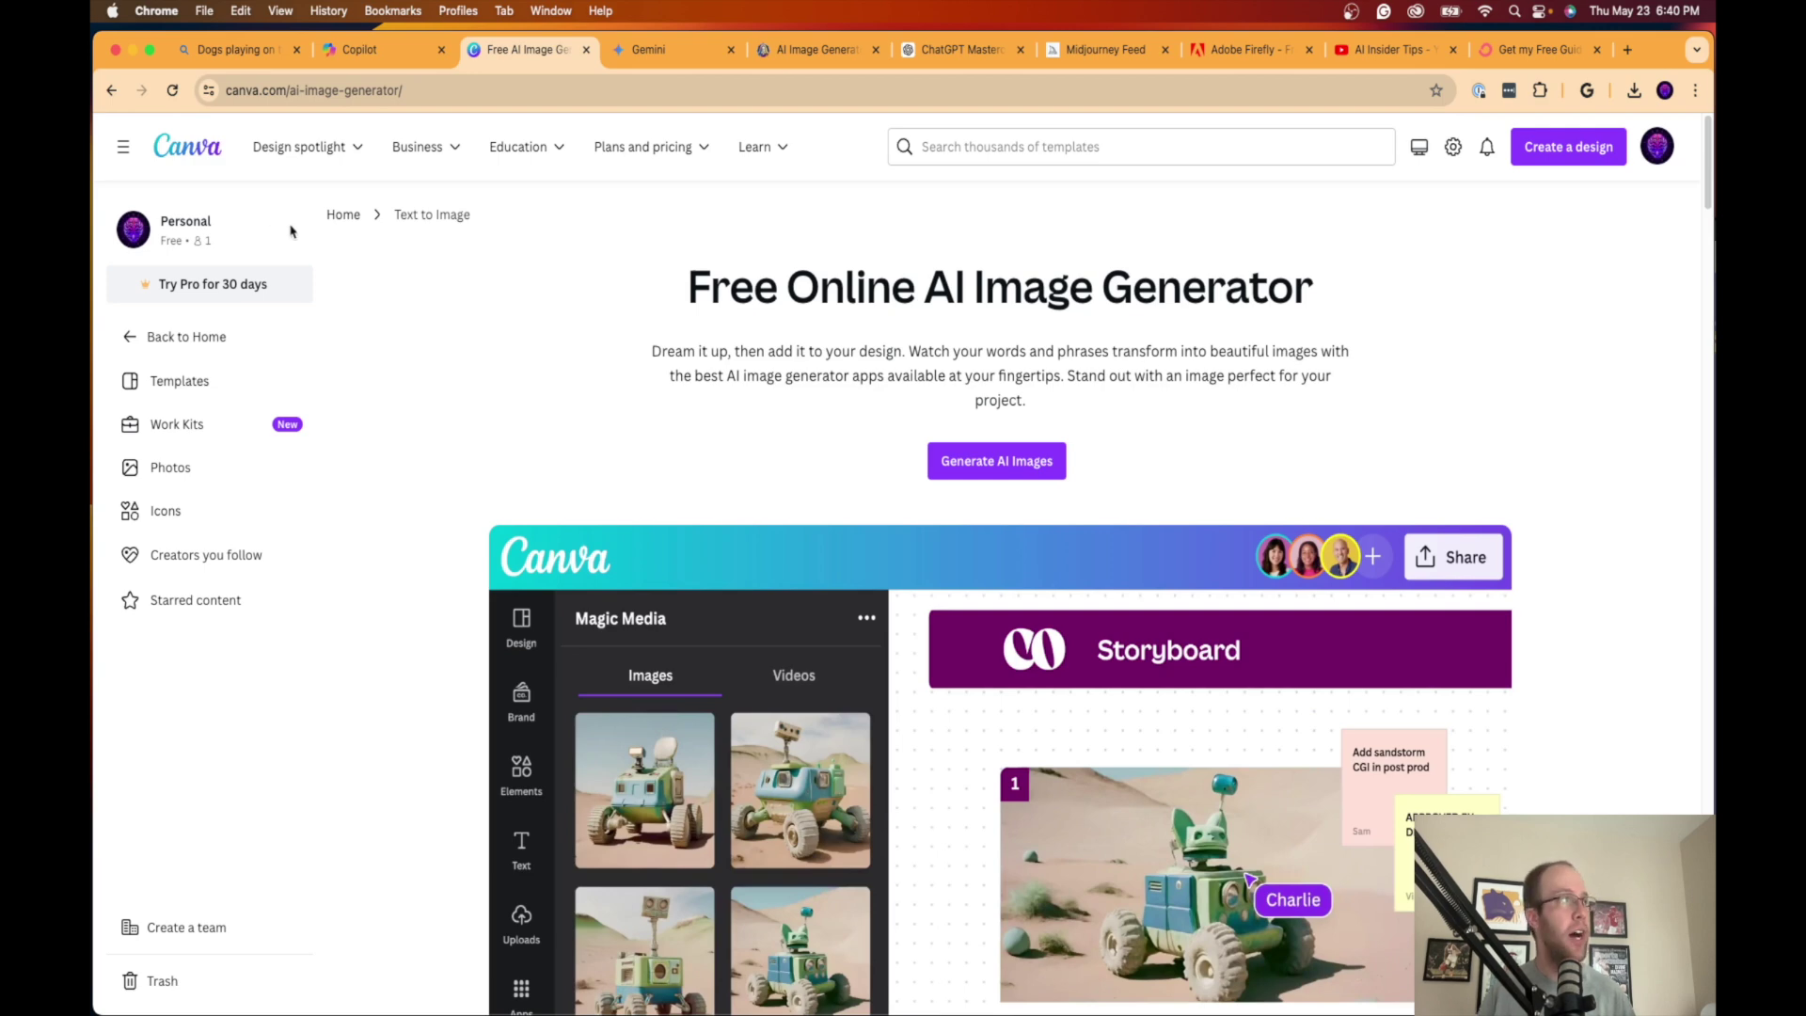
Step: Look over Canva's Free Online AI Image Generator page and start generating AI images in a new design
click(320, 88)
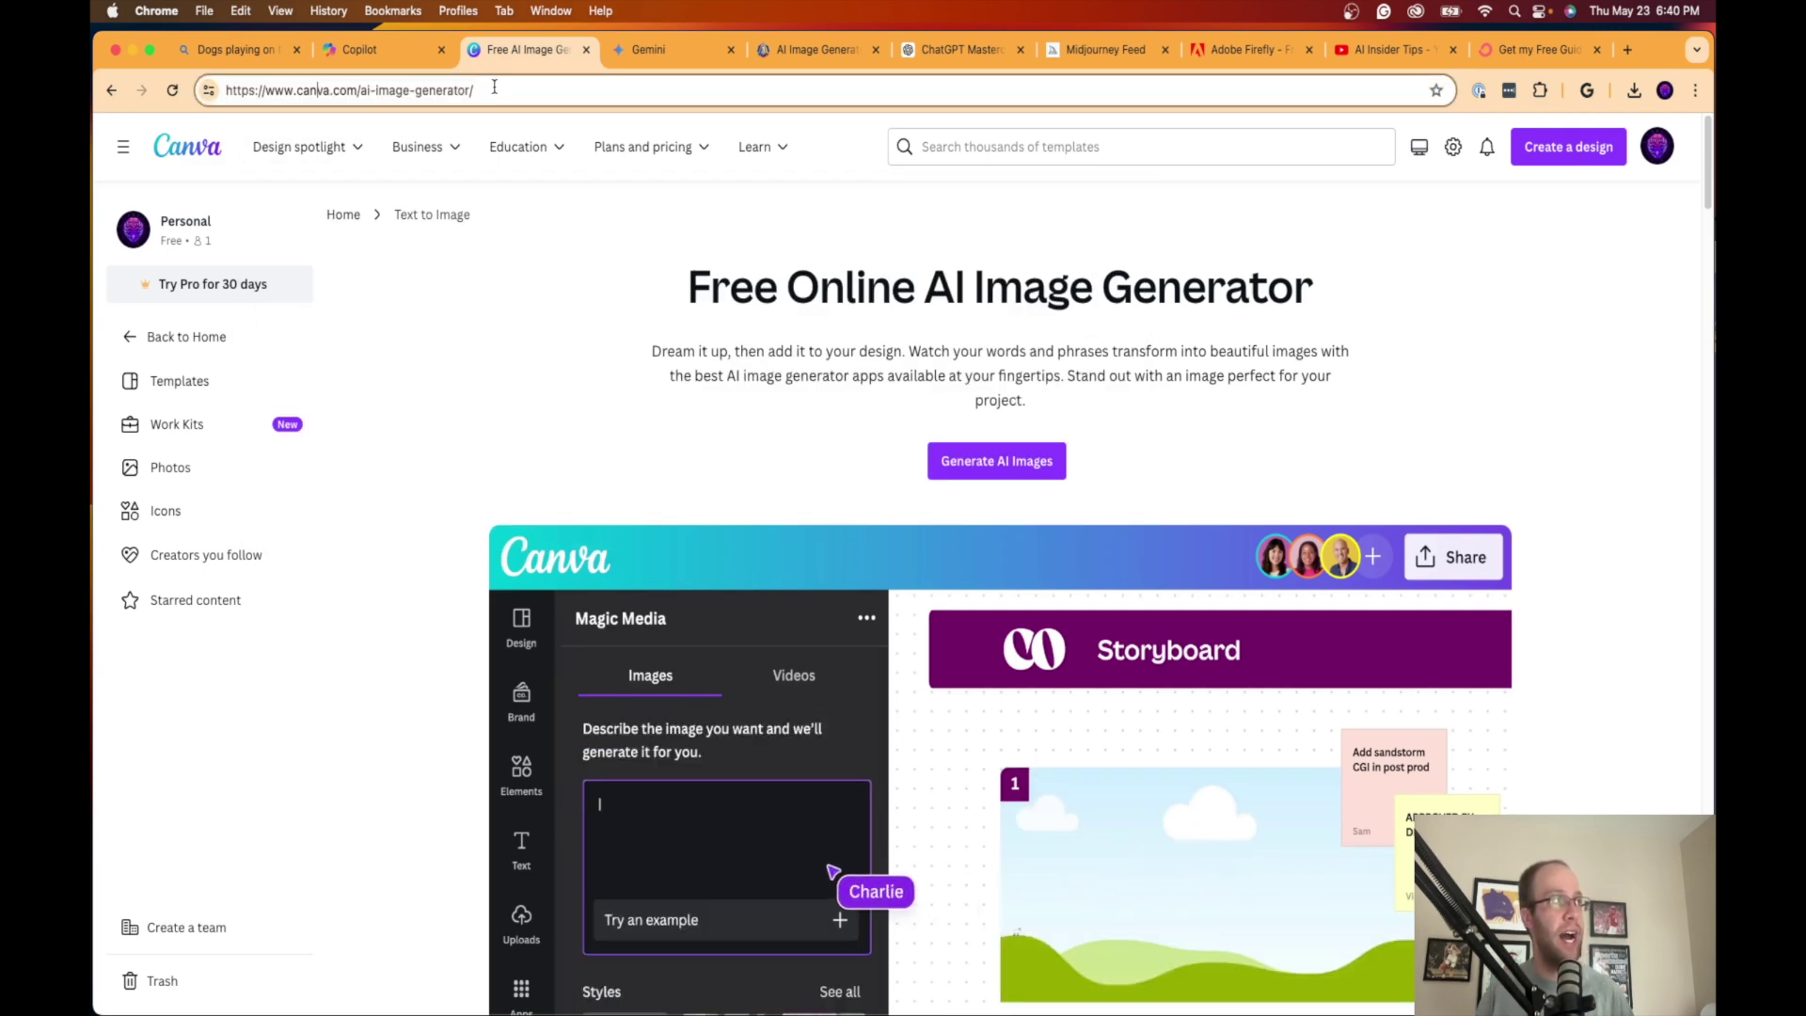
click(1490, 326)
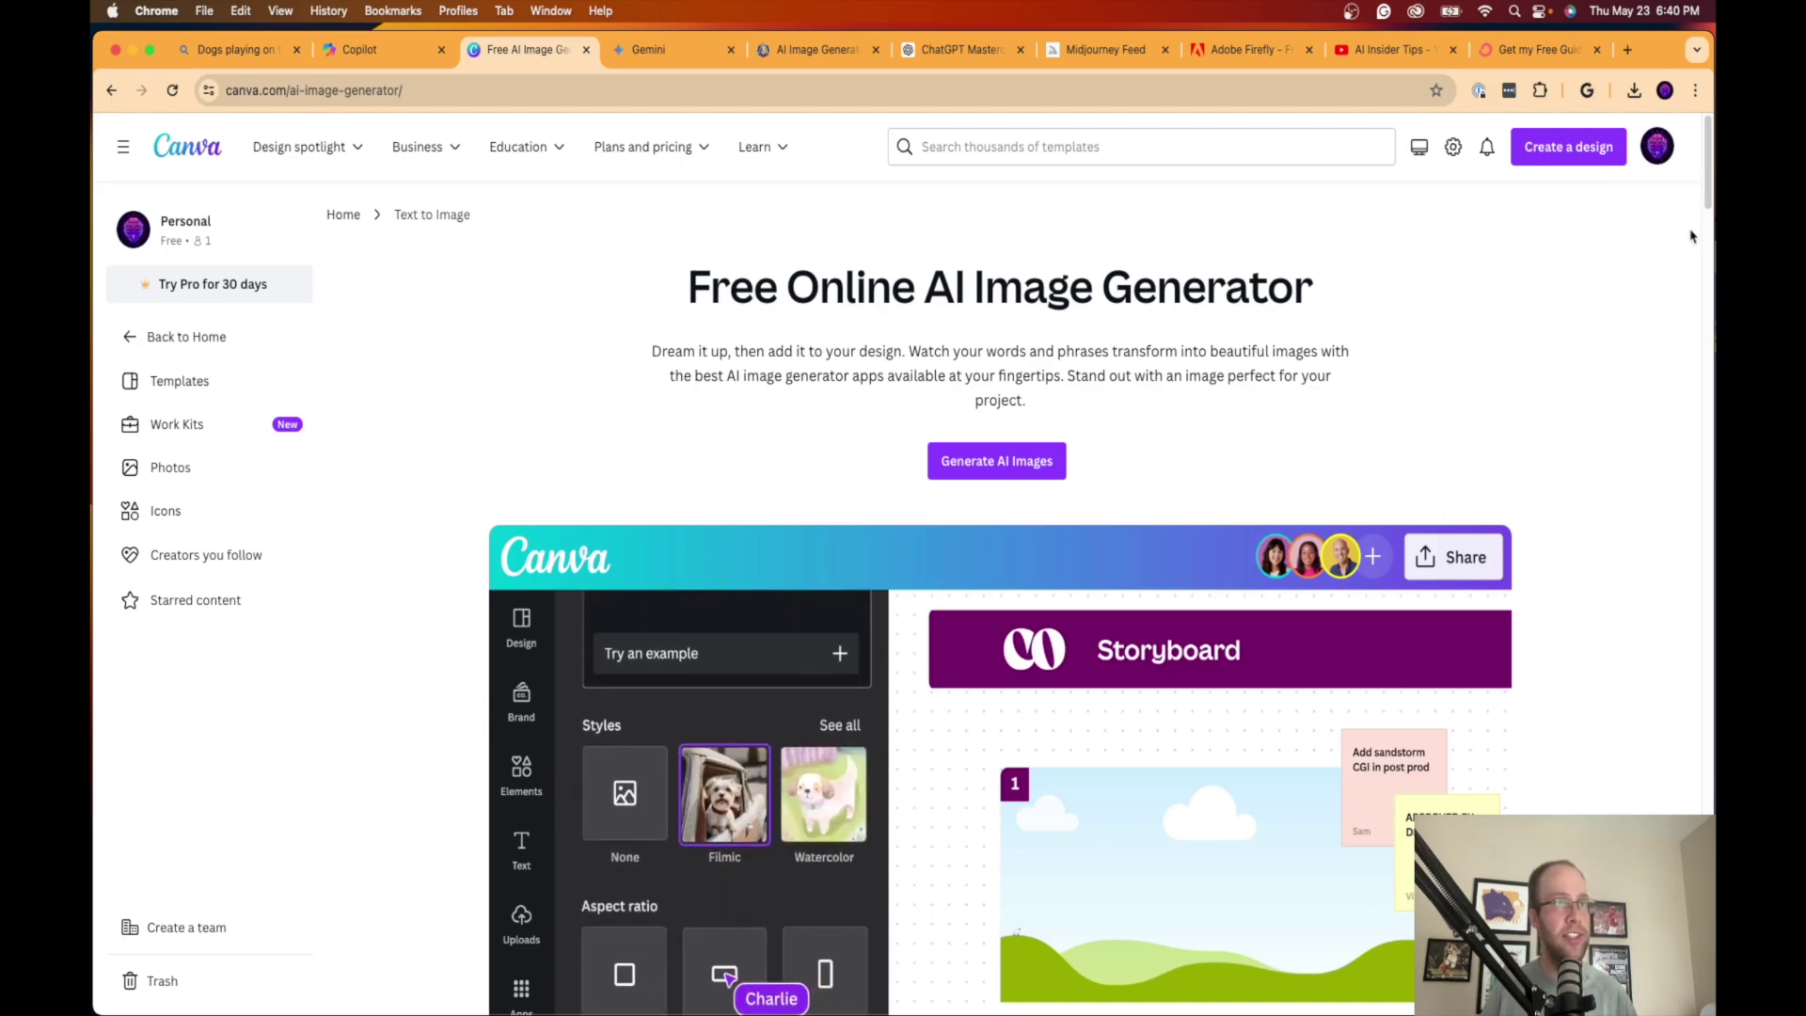
drag(1707, 192, 1708, 452)
scroll(1551, 239, up, 20)
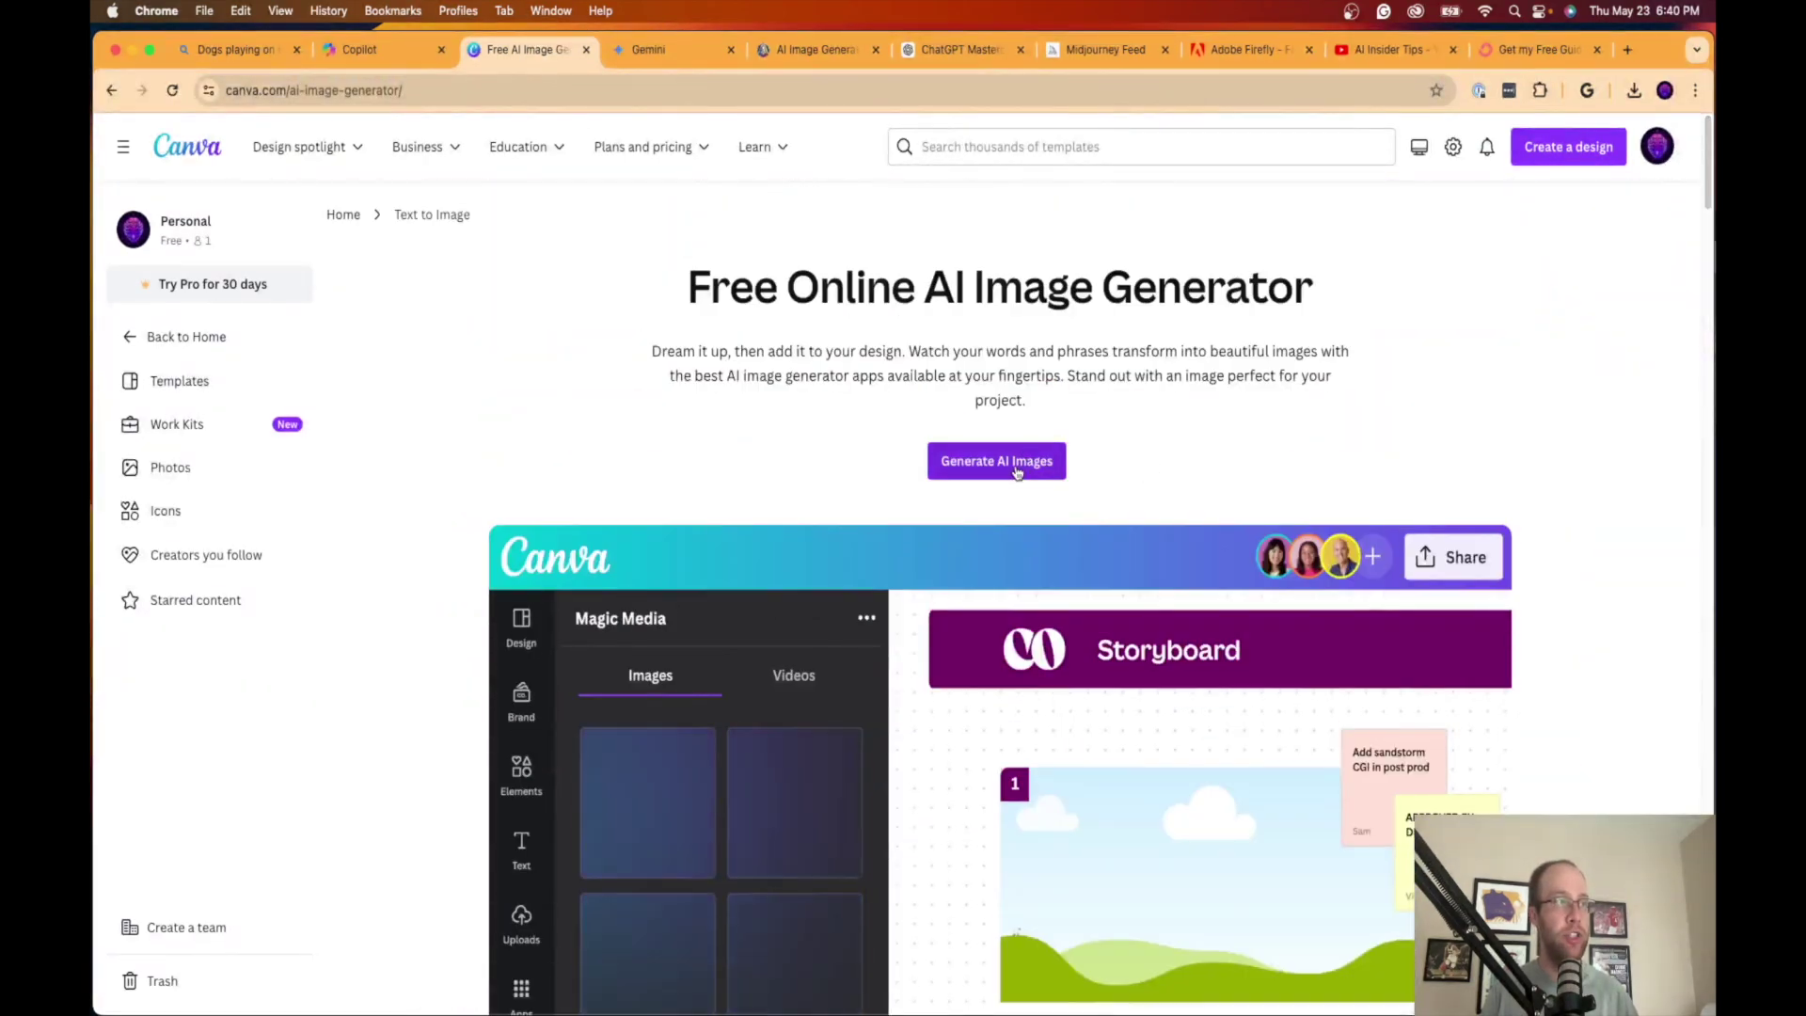
click(1020, 460)
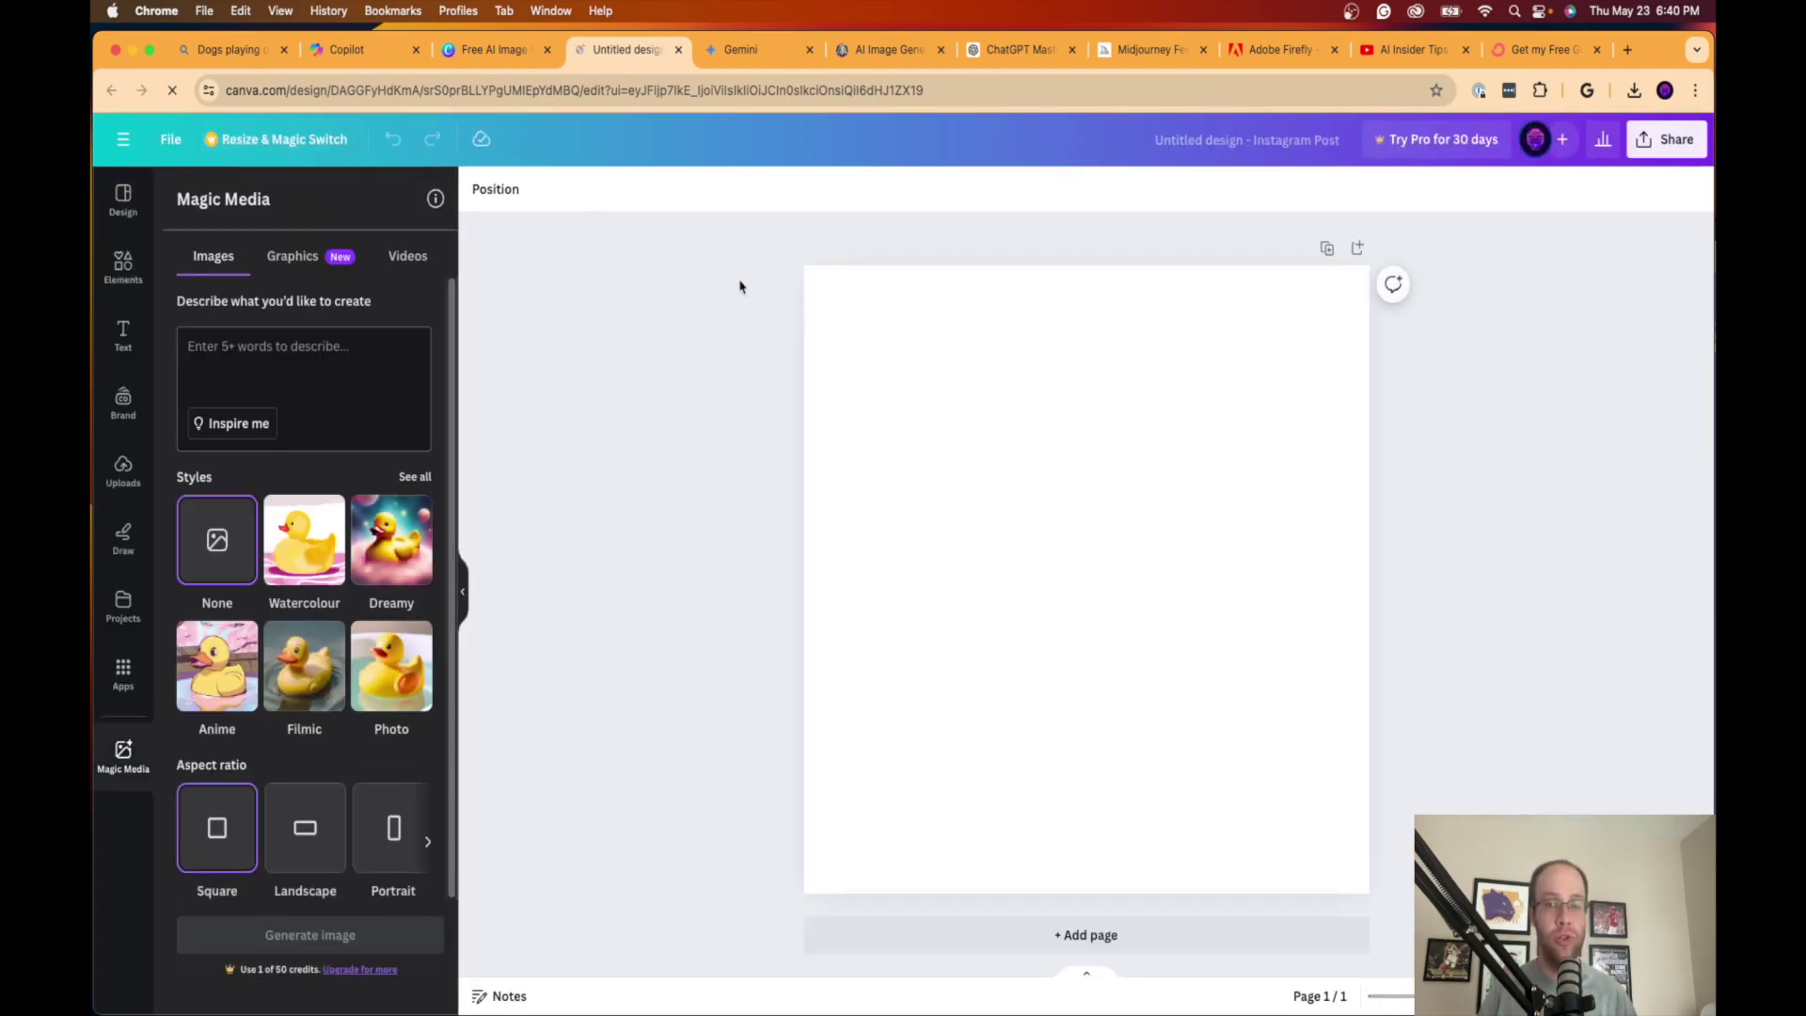
Step: Generate Photo-style landscape images in Magic Media from the prompt "Dogs playing on the moon, with planet earth in the distance."
click(353, 358)
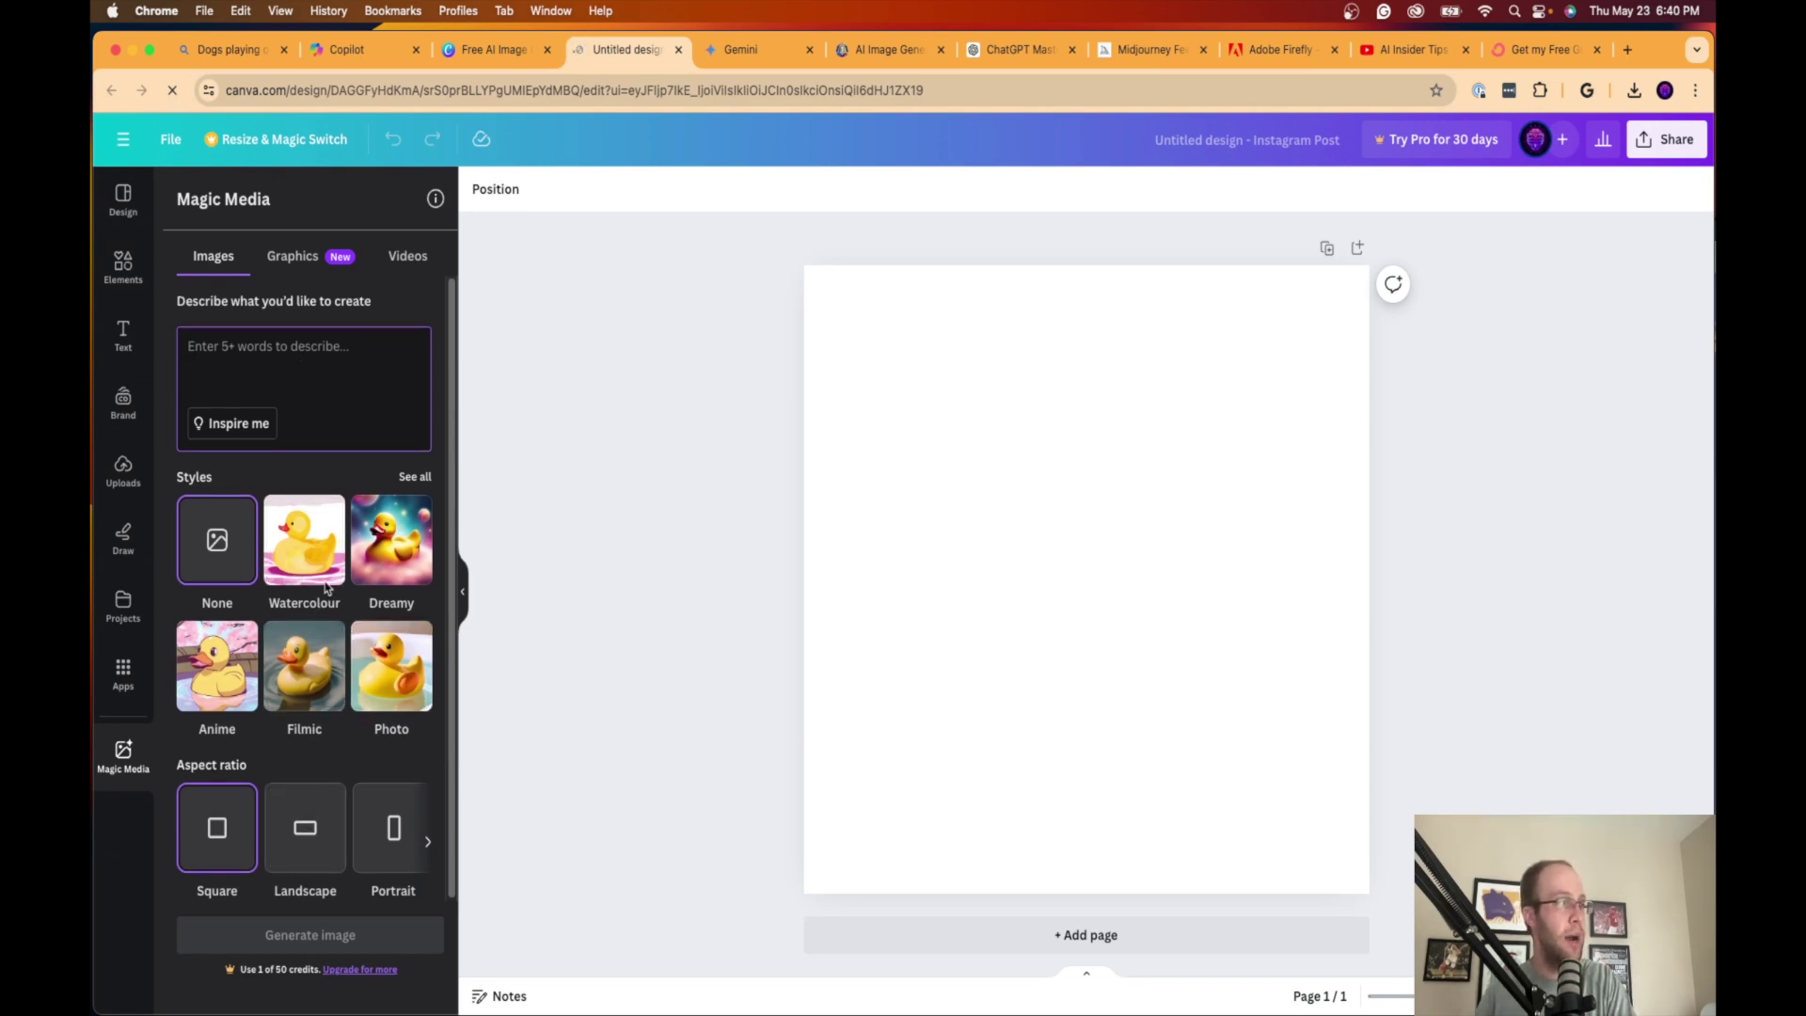
text(Dogs playing on the moon, with planet earth in the distance.)
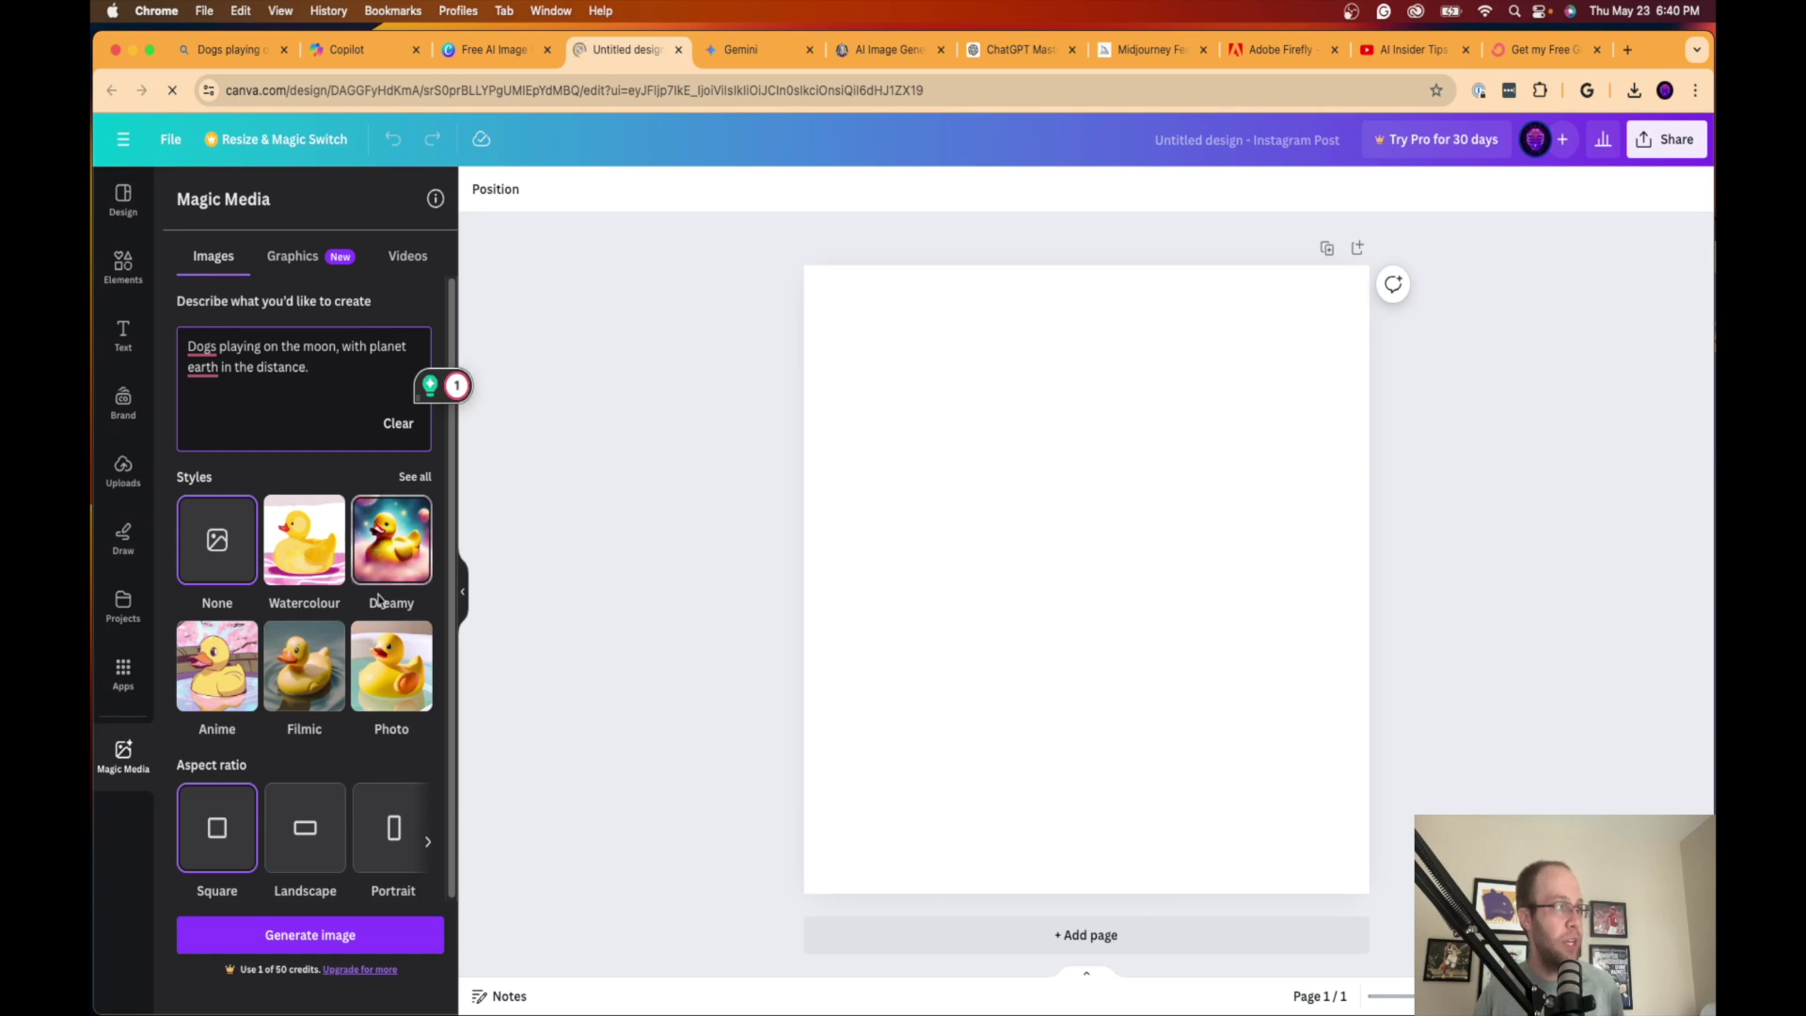
click(404, 698)
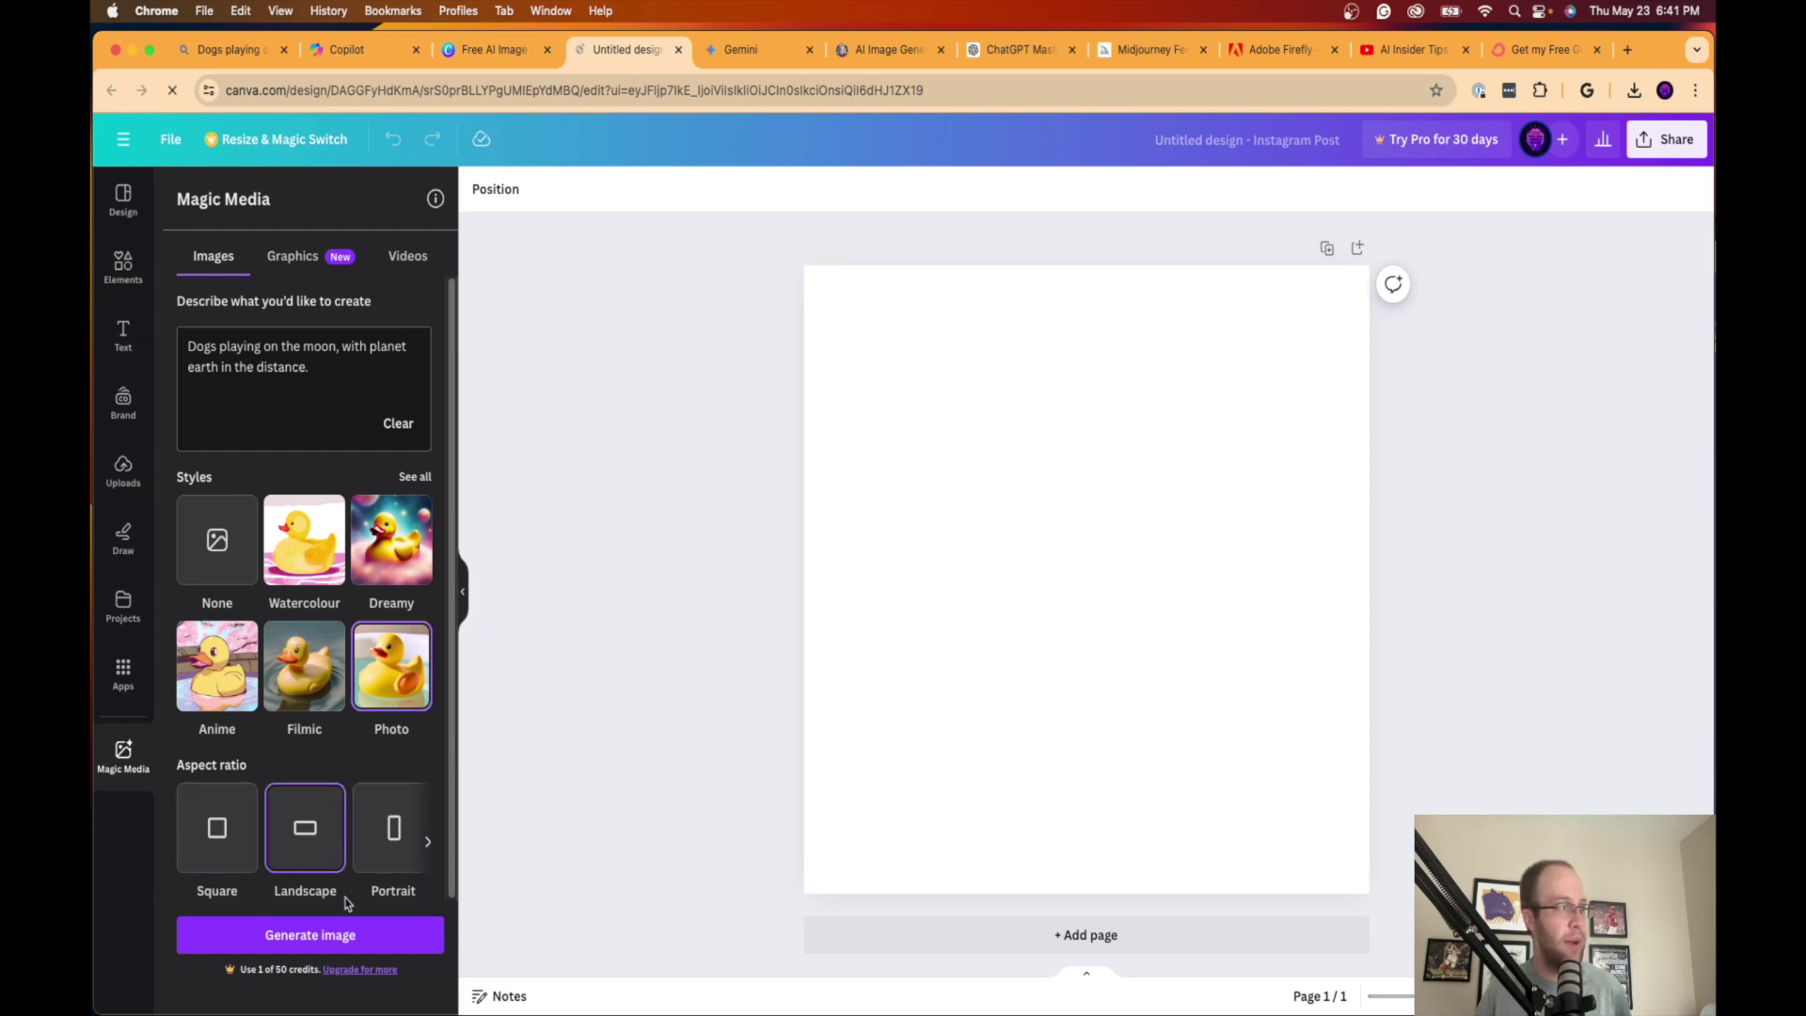
click(343, 935)
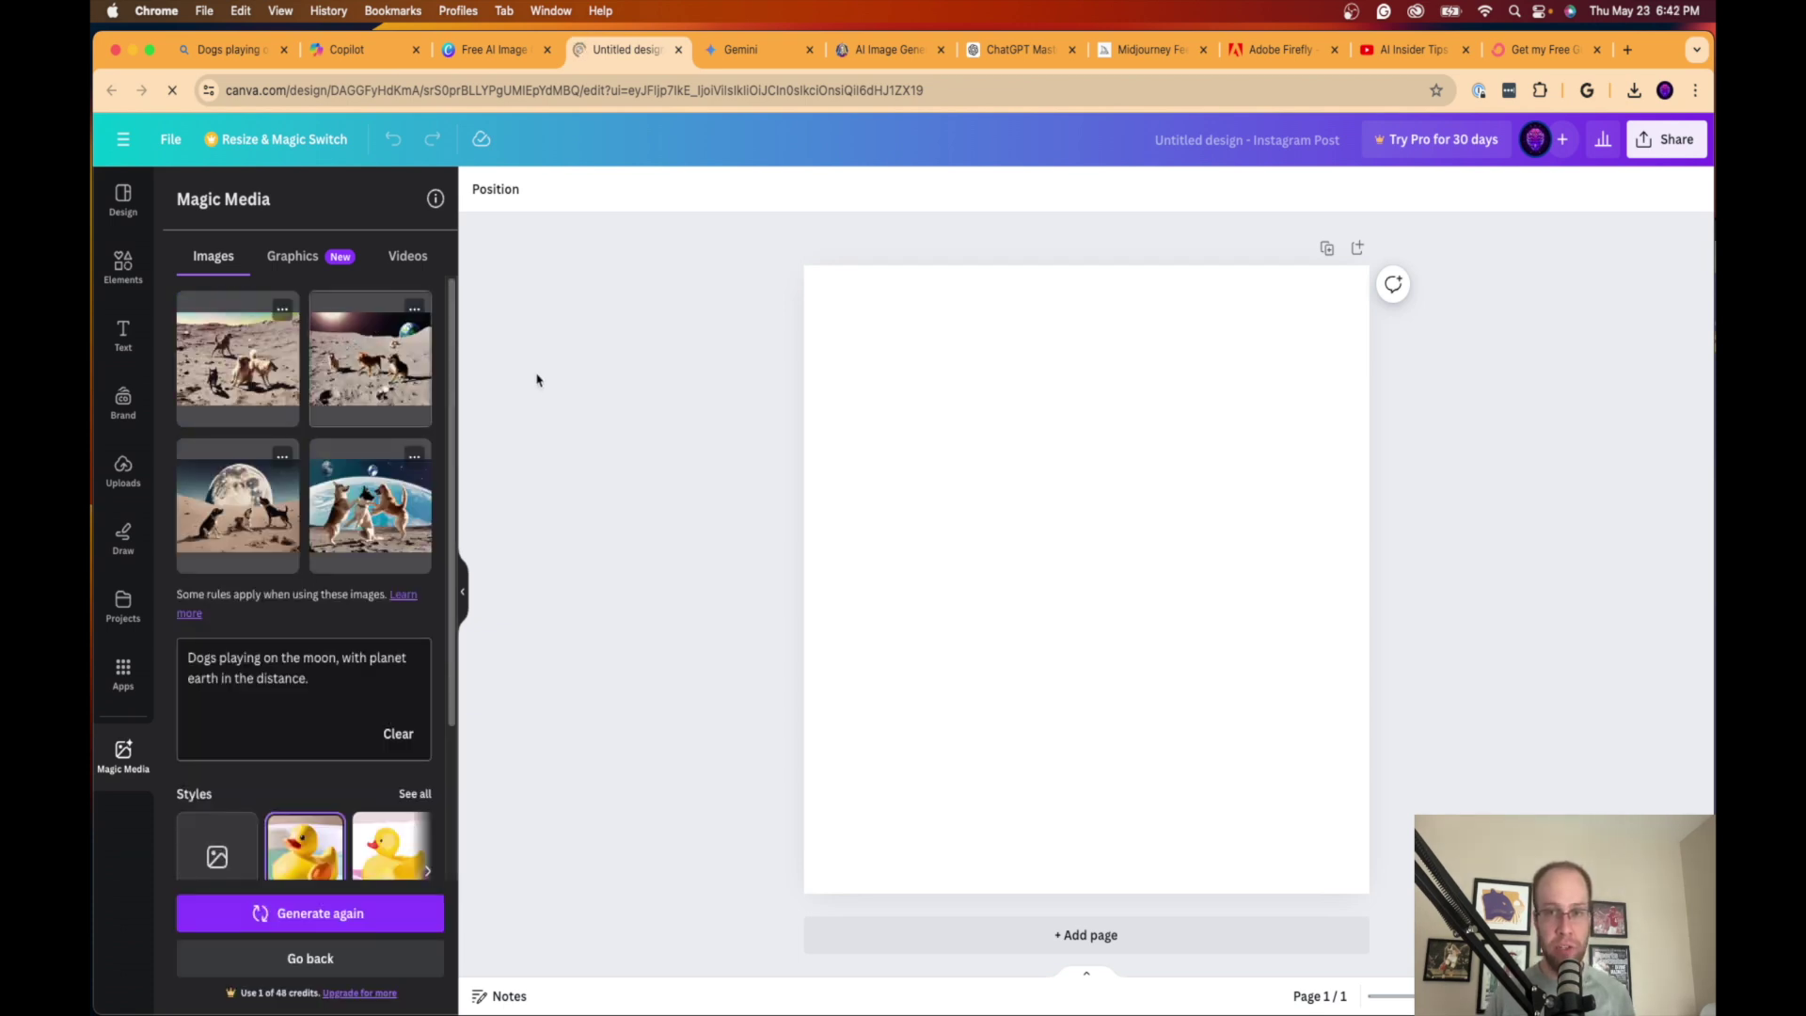
Step: Place the first generated image on the page, enlarge it to almost the full page width, and delete it
click(206, 340)
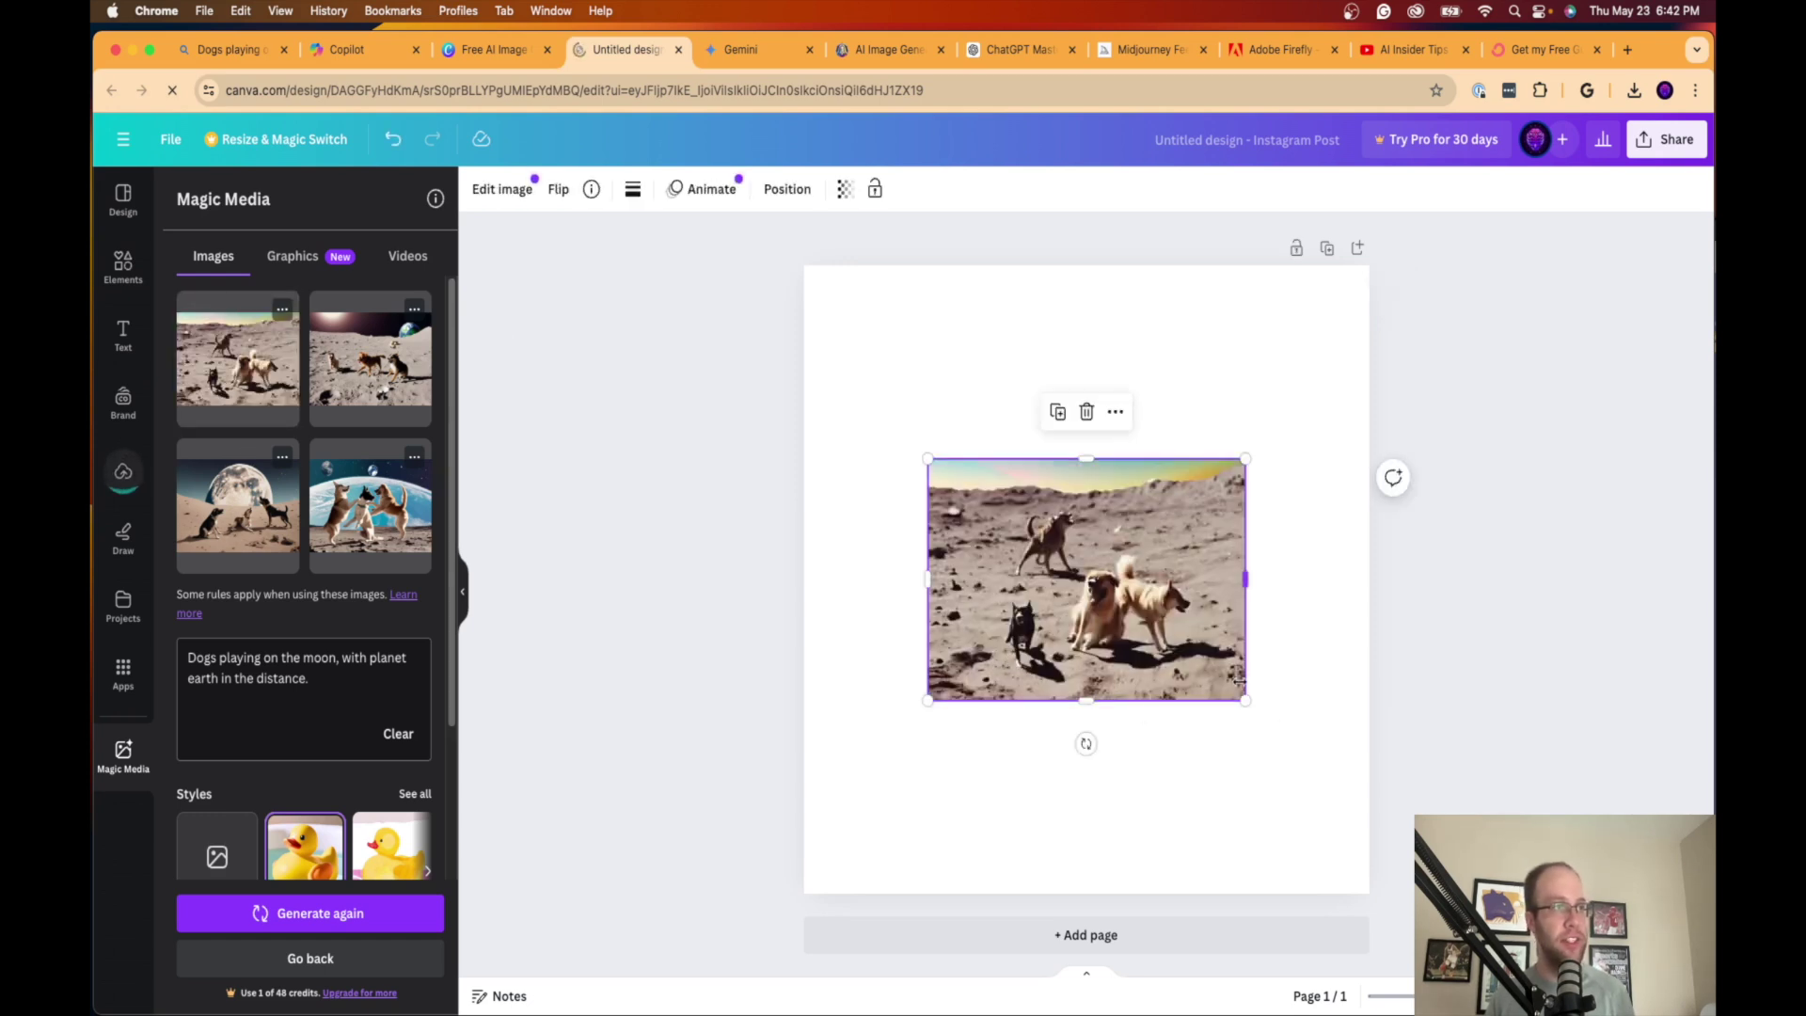
drag(1245, 701, 1354, 782)
drag(929, 460, 804, 364)
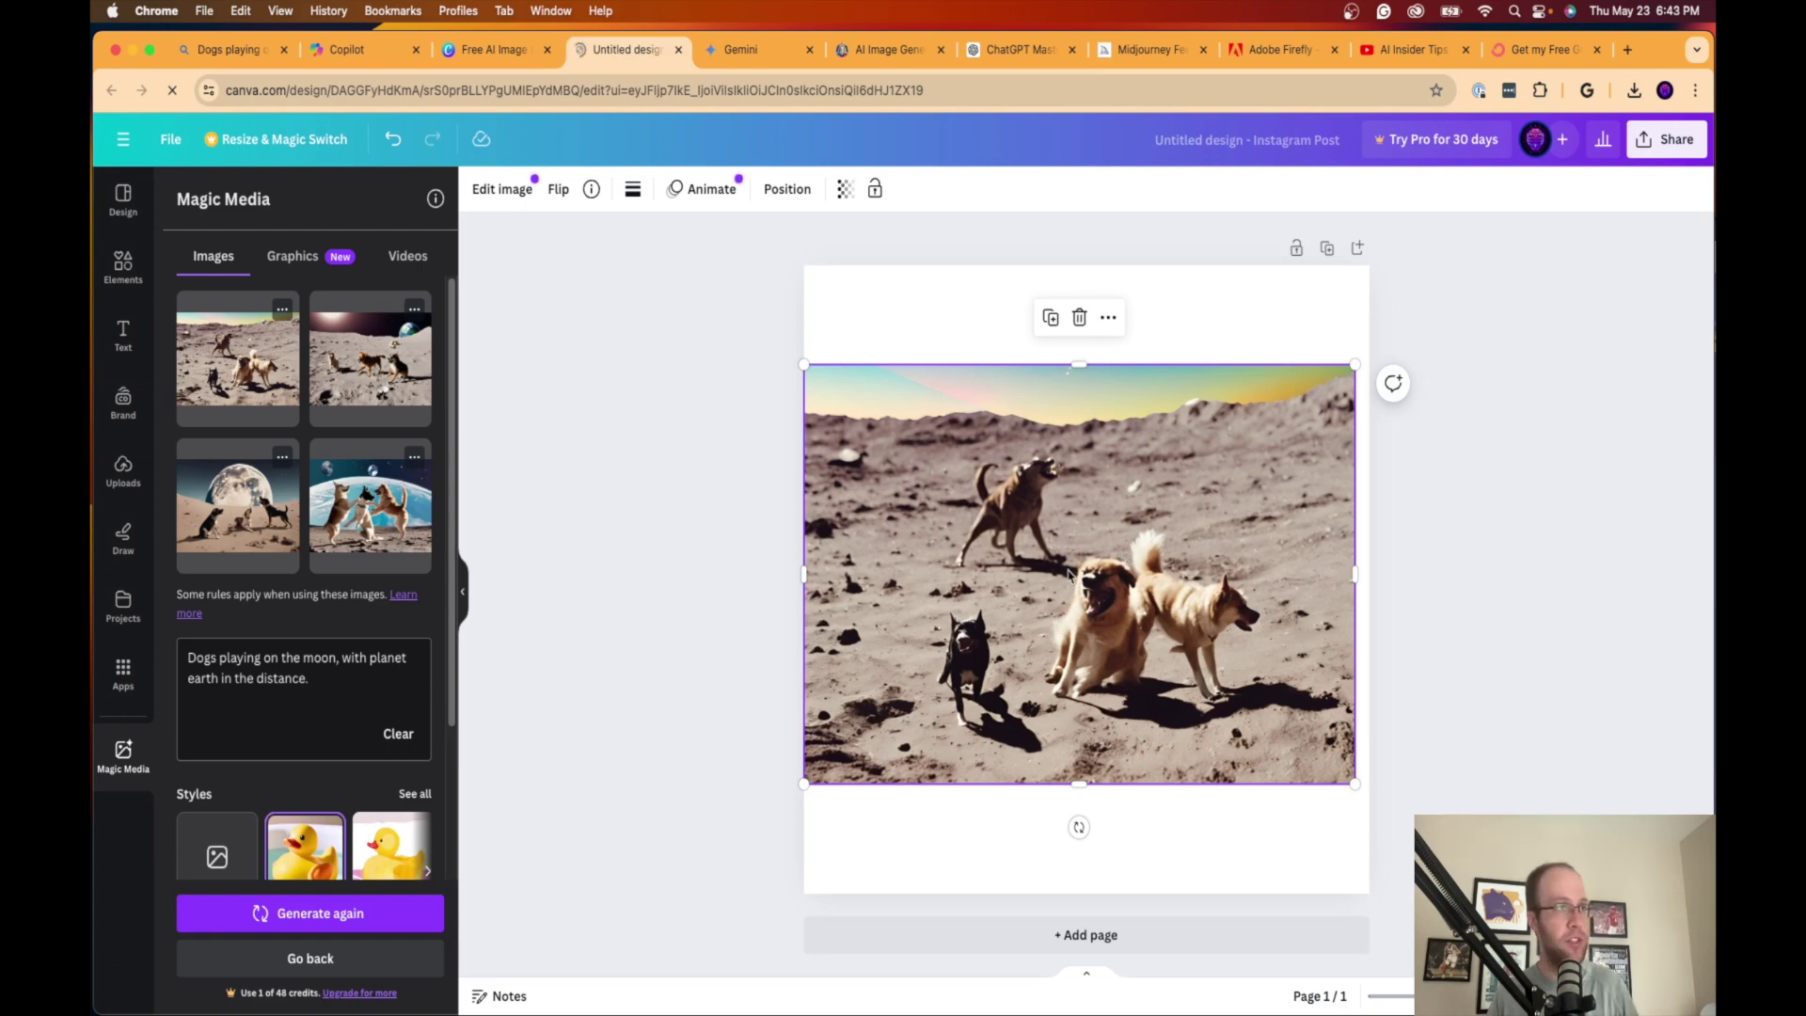
click(1079, 317)
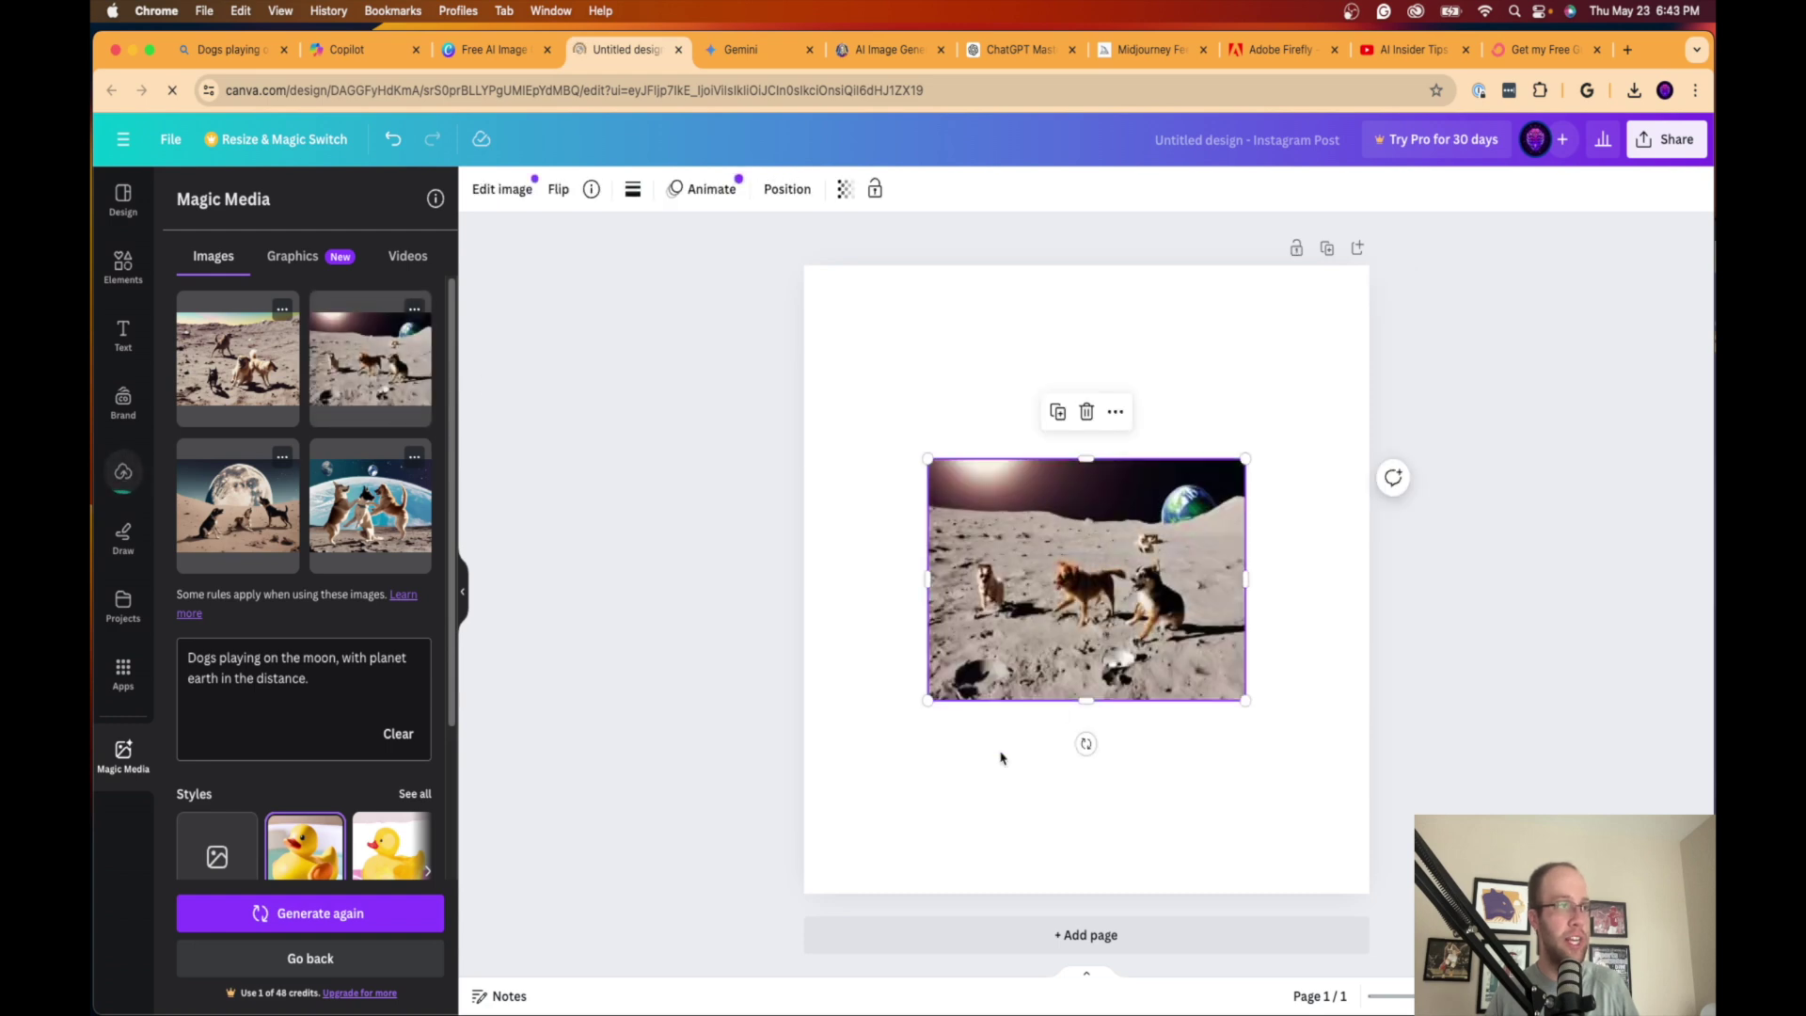
Step: Enlarge the second generated image, with the small earth above the horizon, on the page and delete it
drag(1251, 771, 1339, 827)
click(1479, 750)
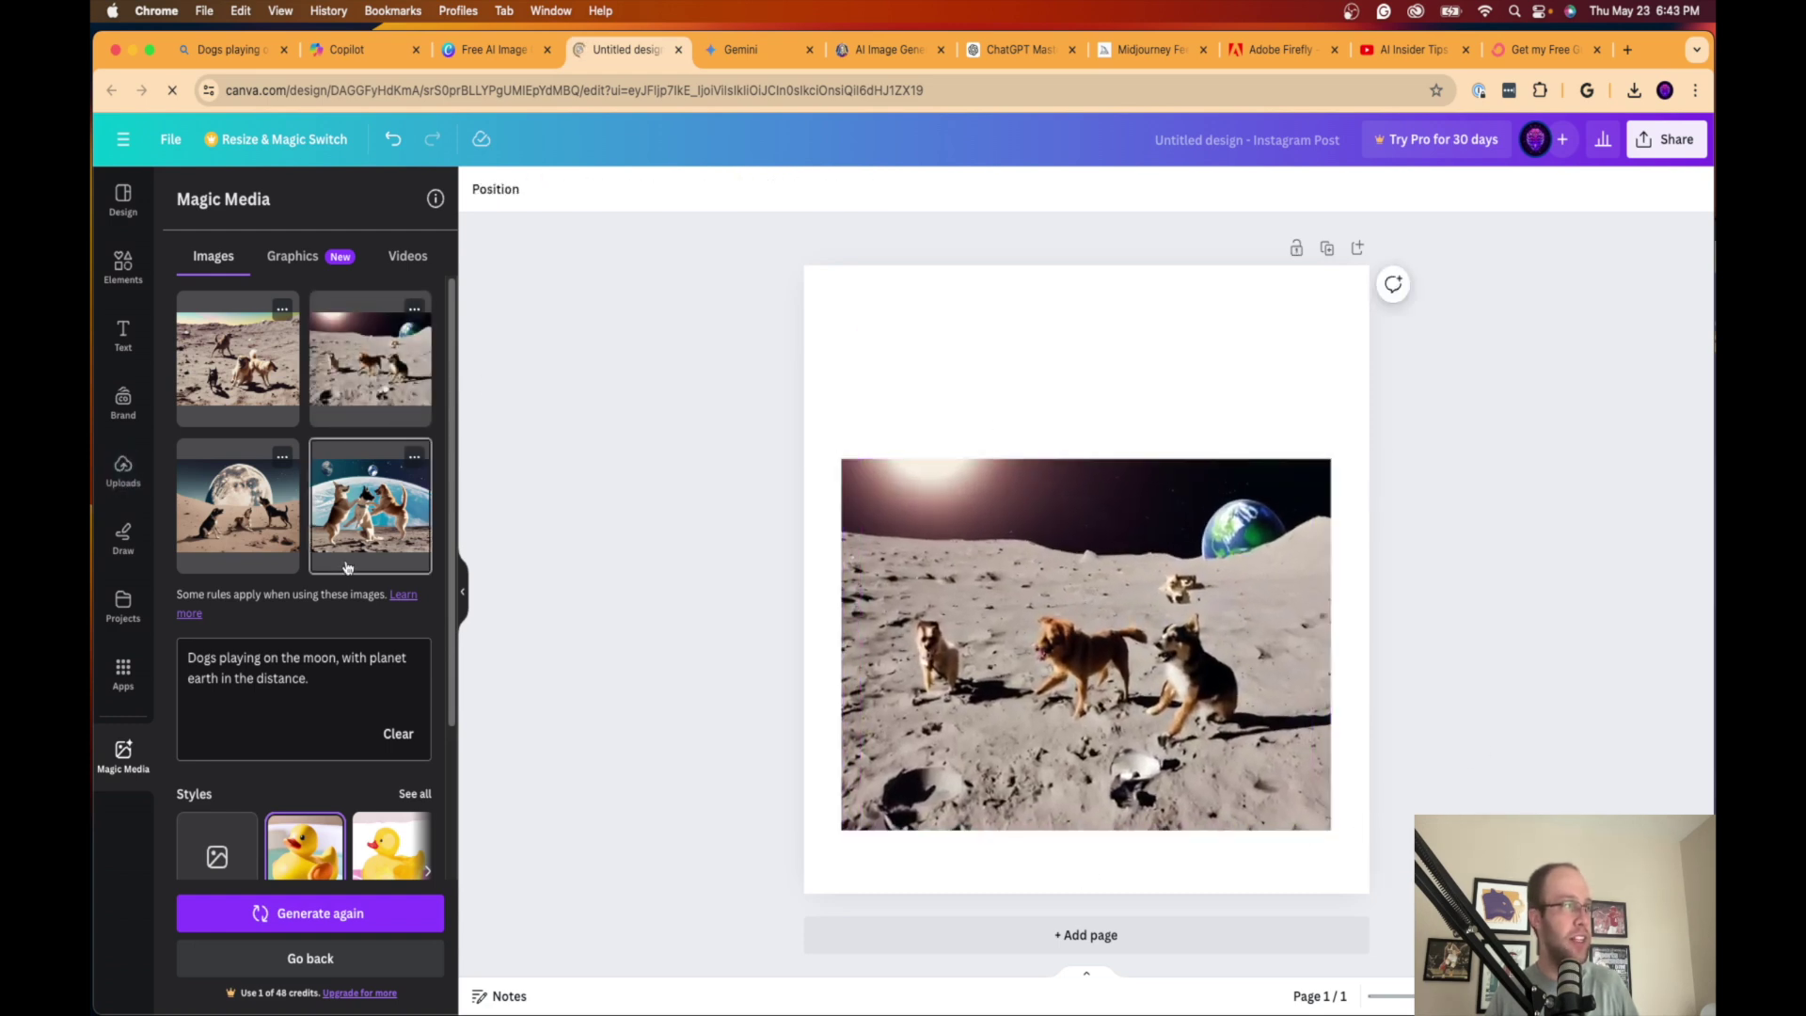
click(1128, 581)
key(Delete)
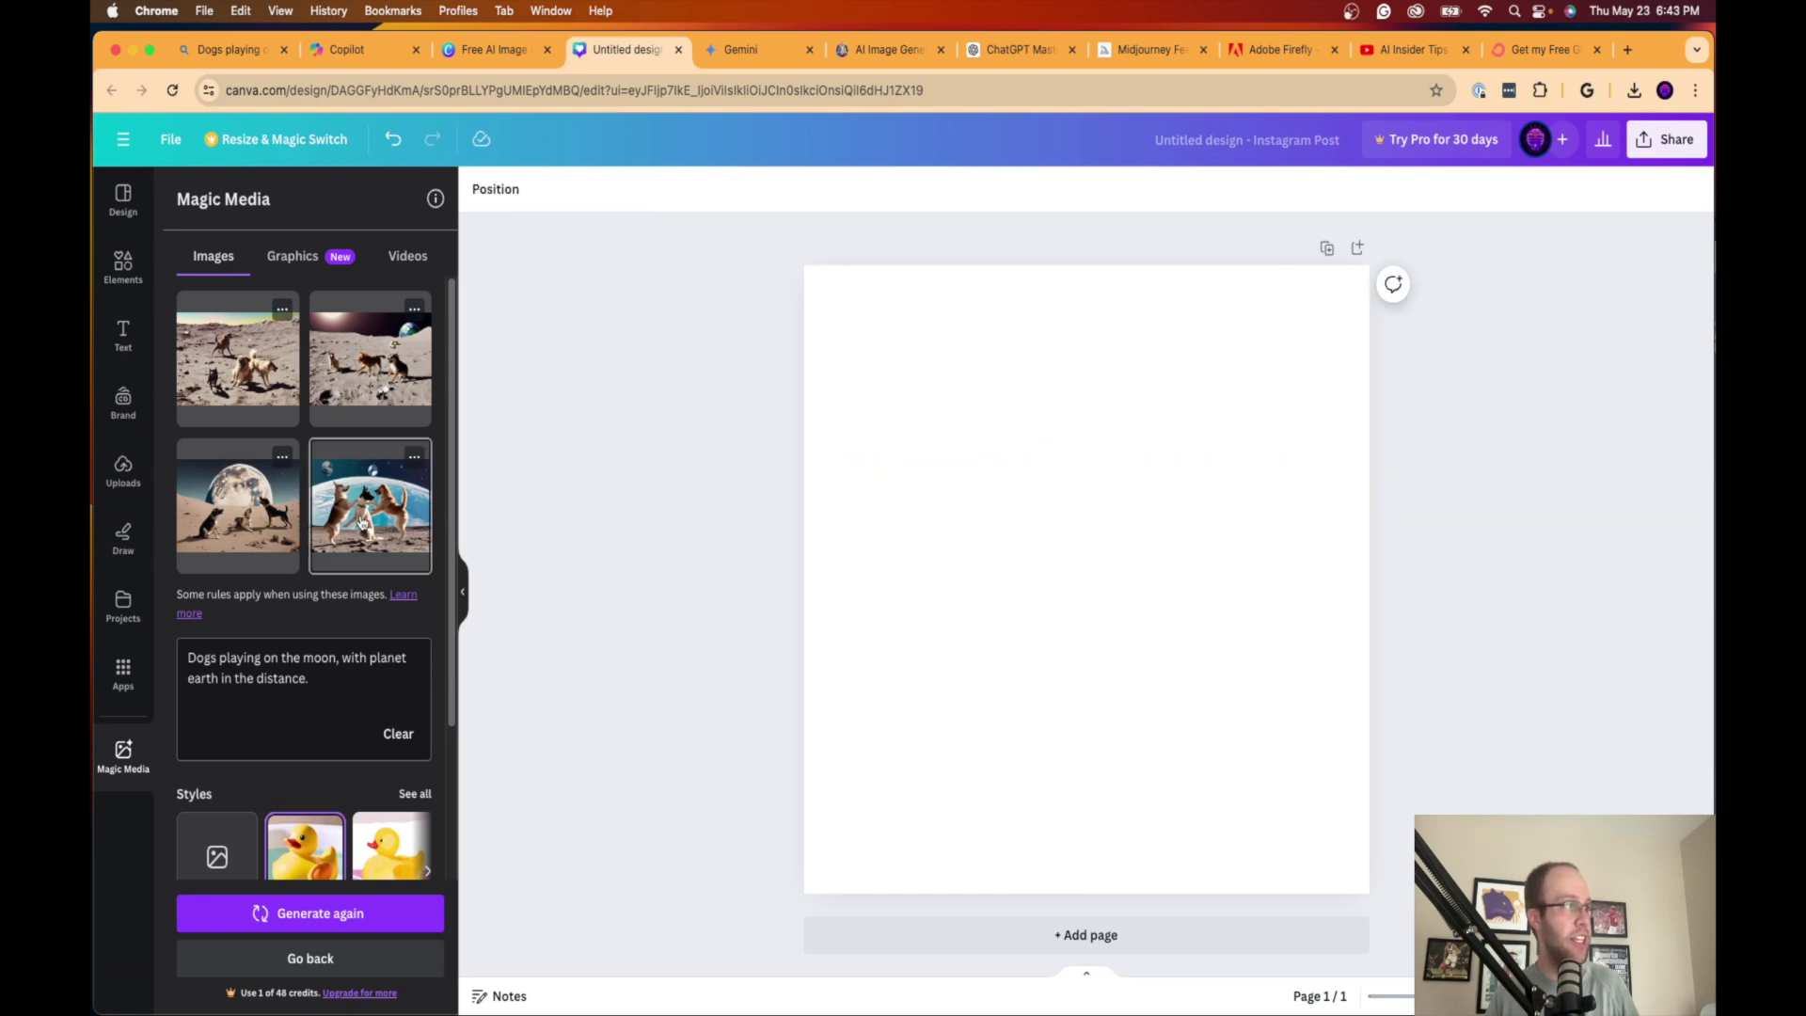
Step: Place the generated image of three dogs standing upright on the page, enlarge it, and delete it
click(362, 523)
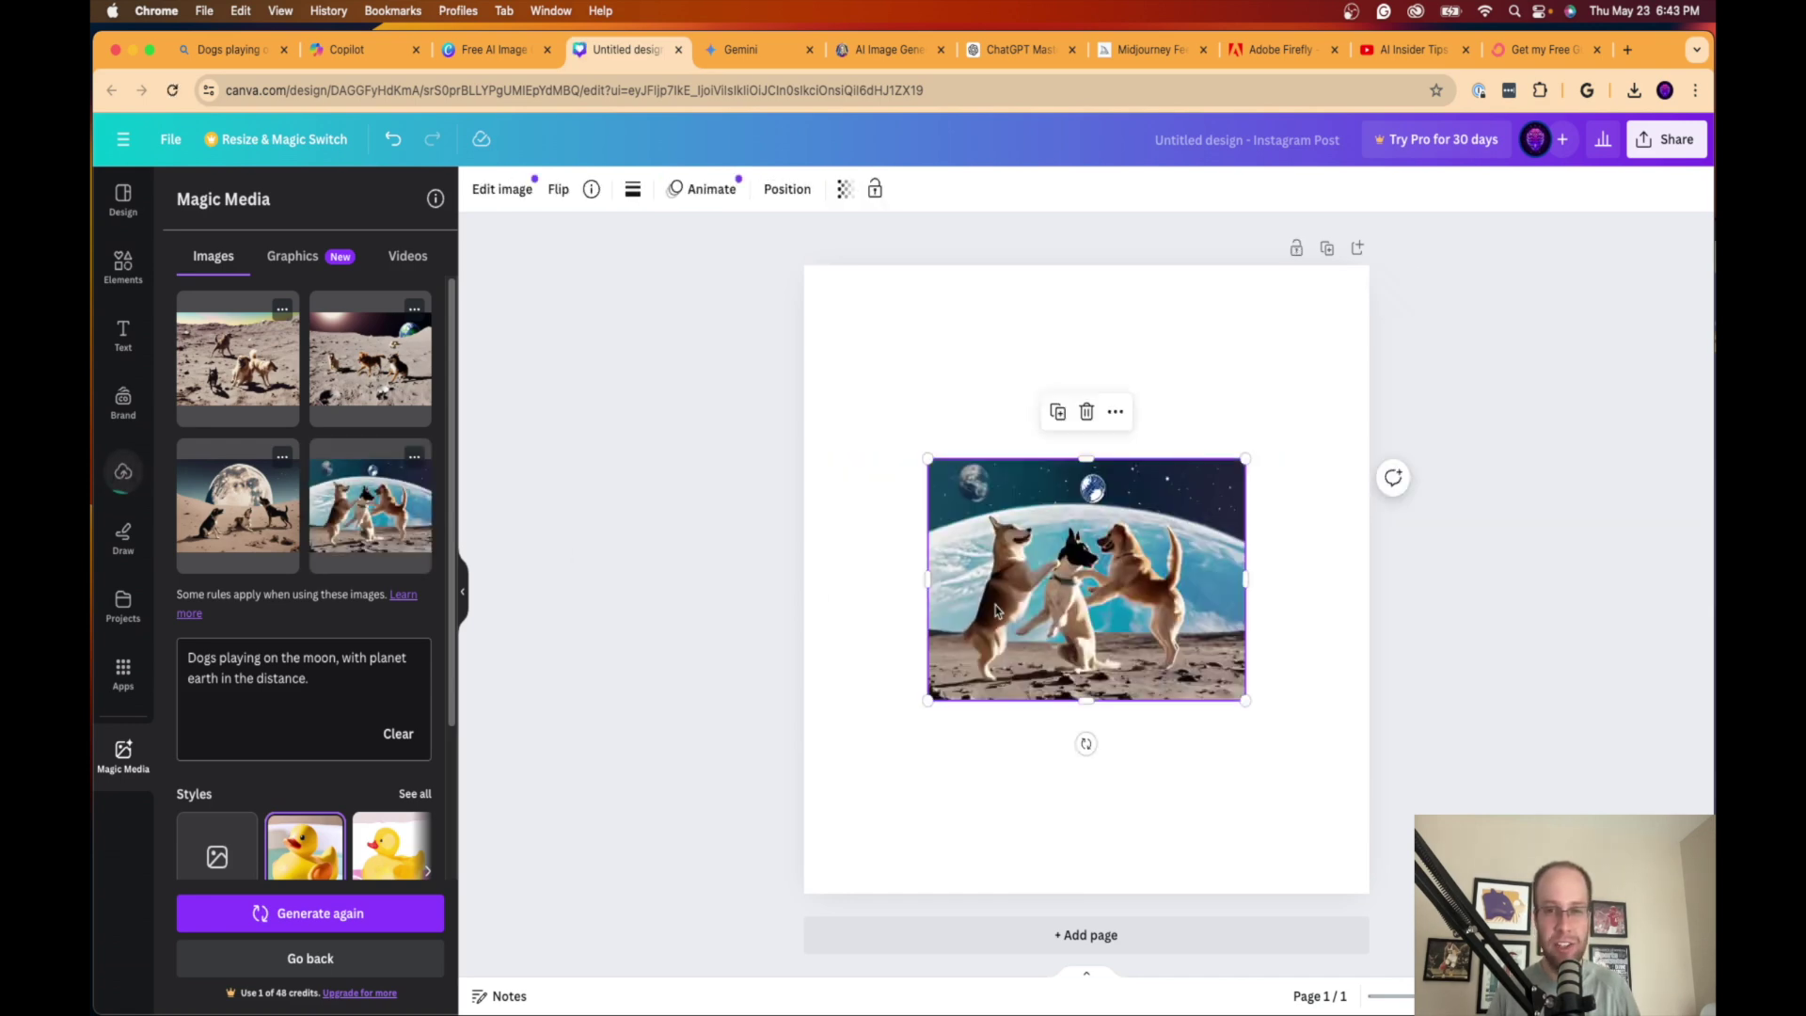
drag(1246, 700, 1343, 775)
drag(939, 458, 814, 373)
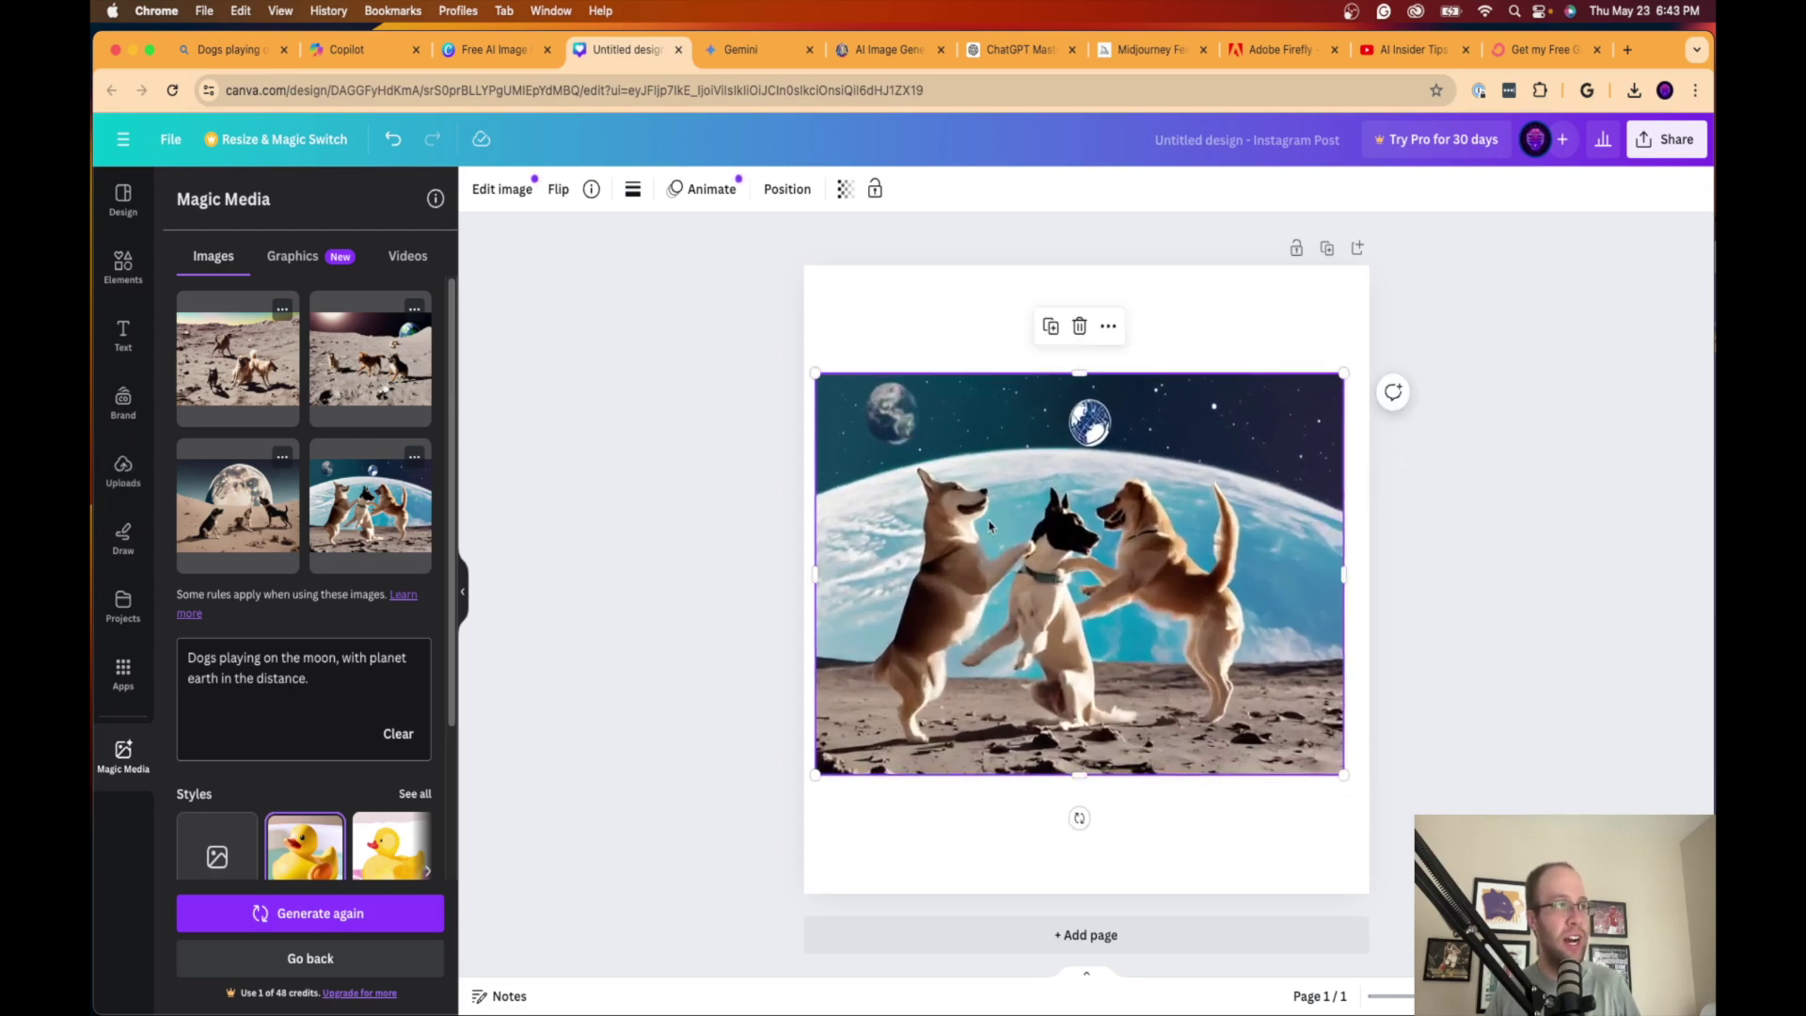
key(Delete)
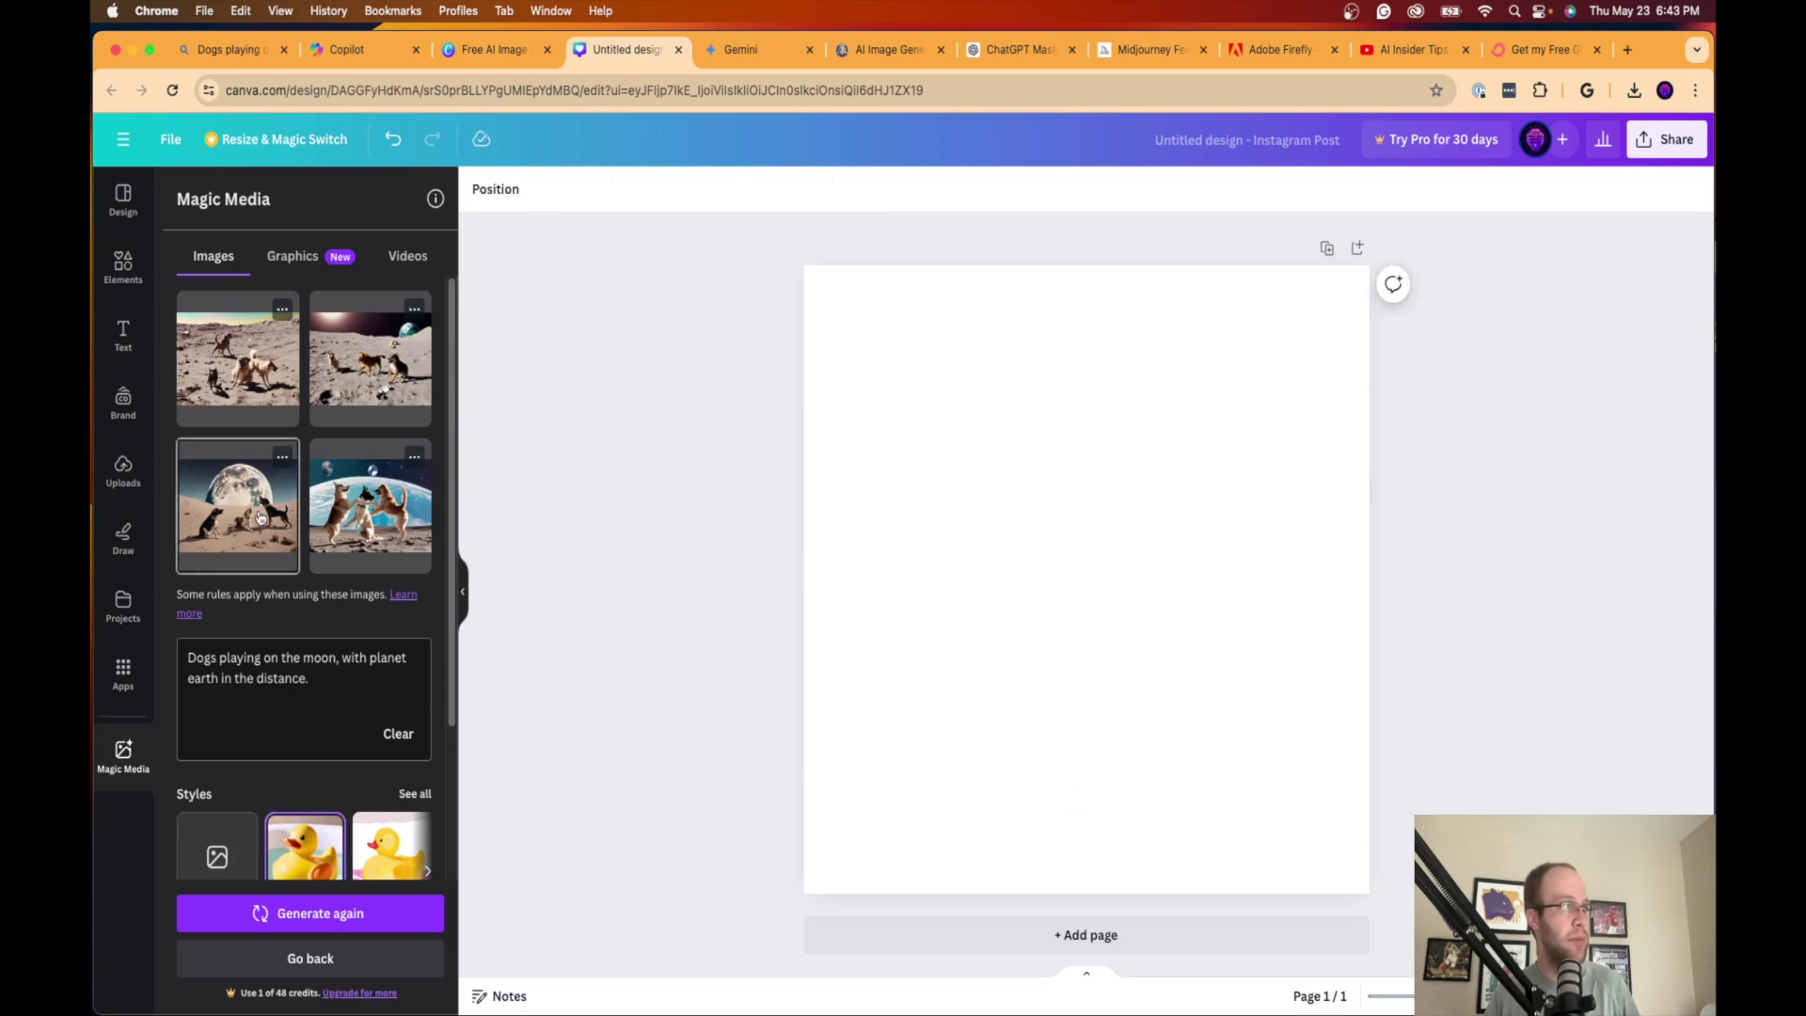
Step: Place the generated image of three dogs before a large moon on the page and enlarge it
click(261, 516)
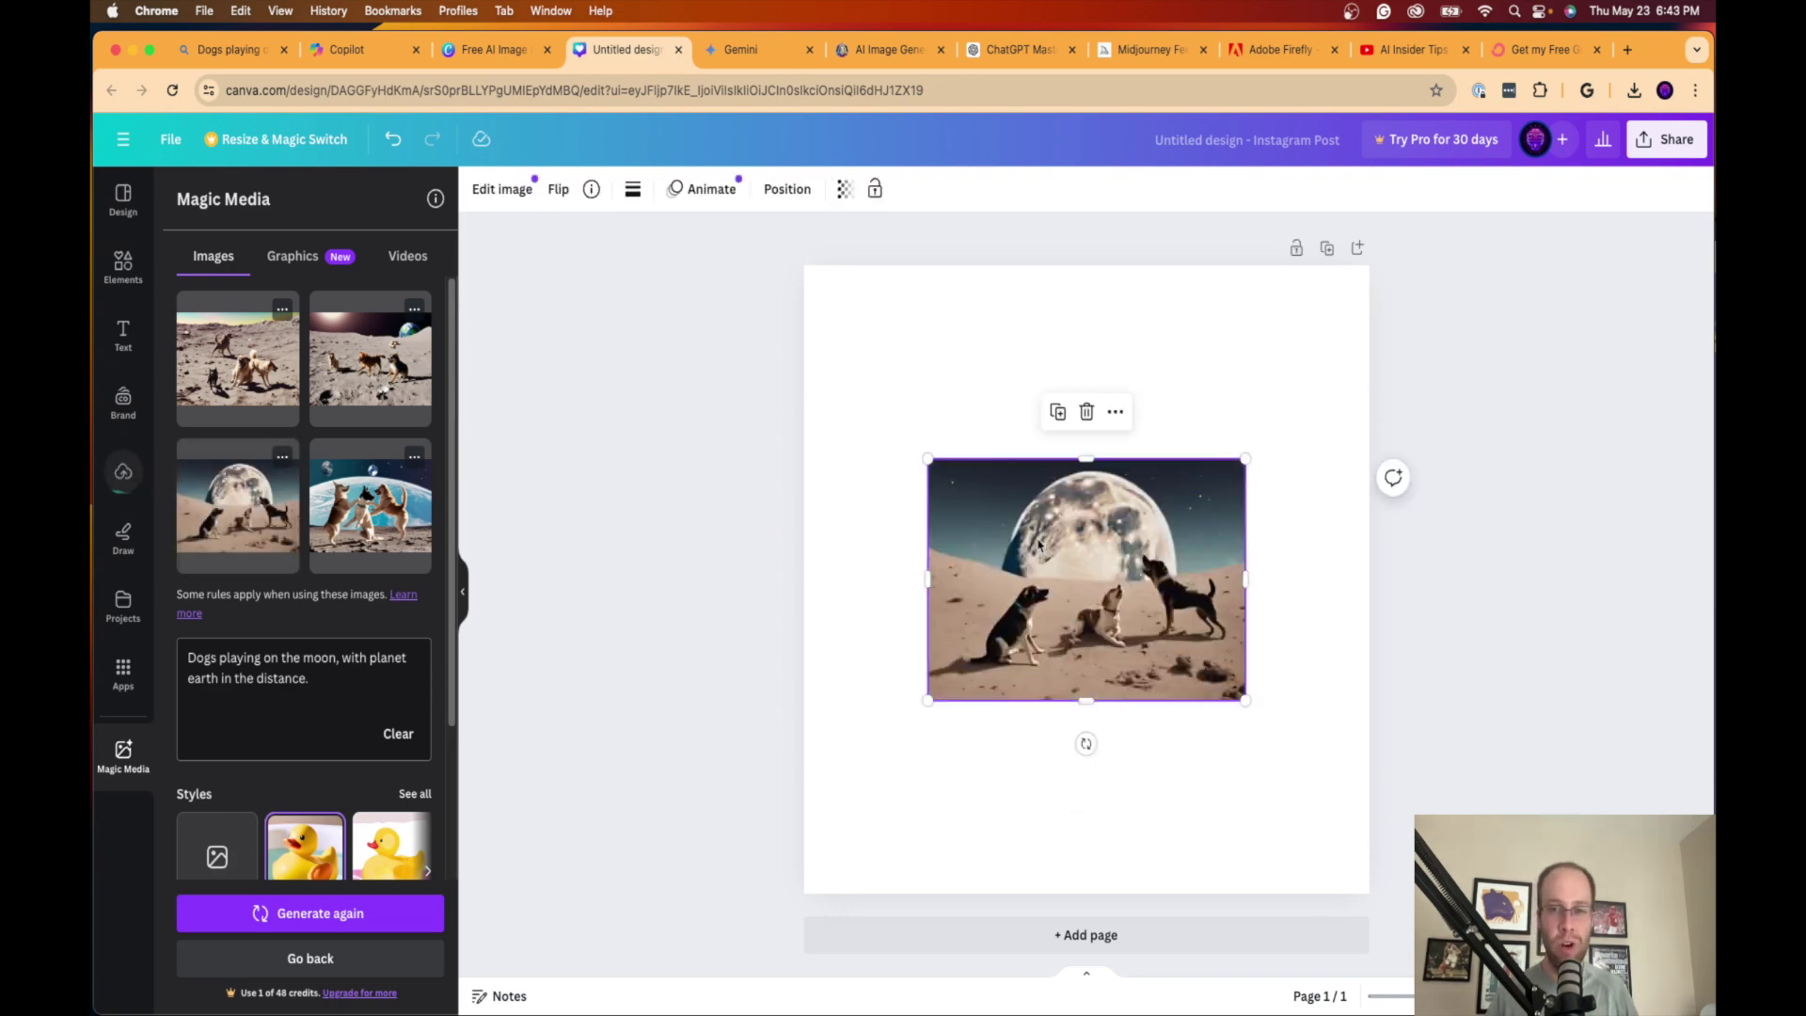
drag(1245, 699, 1325, 772)
drag(924, 454, 823, 379)
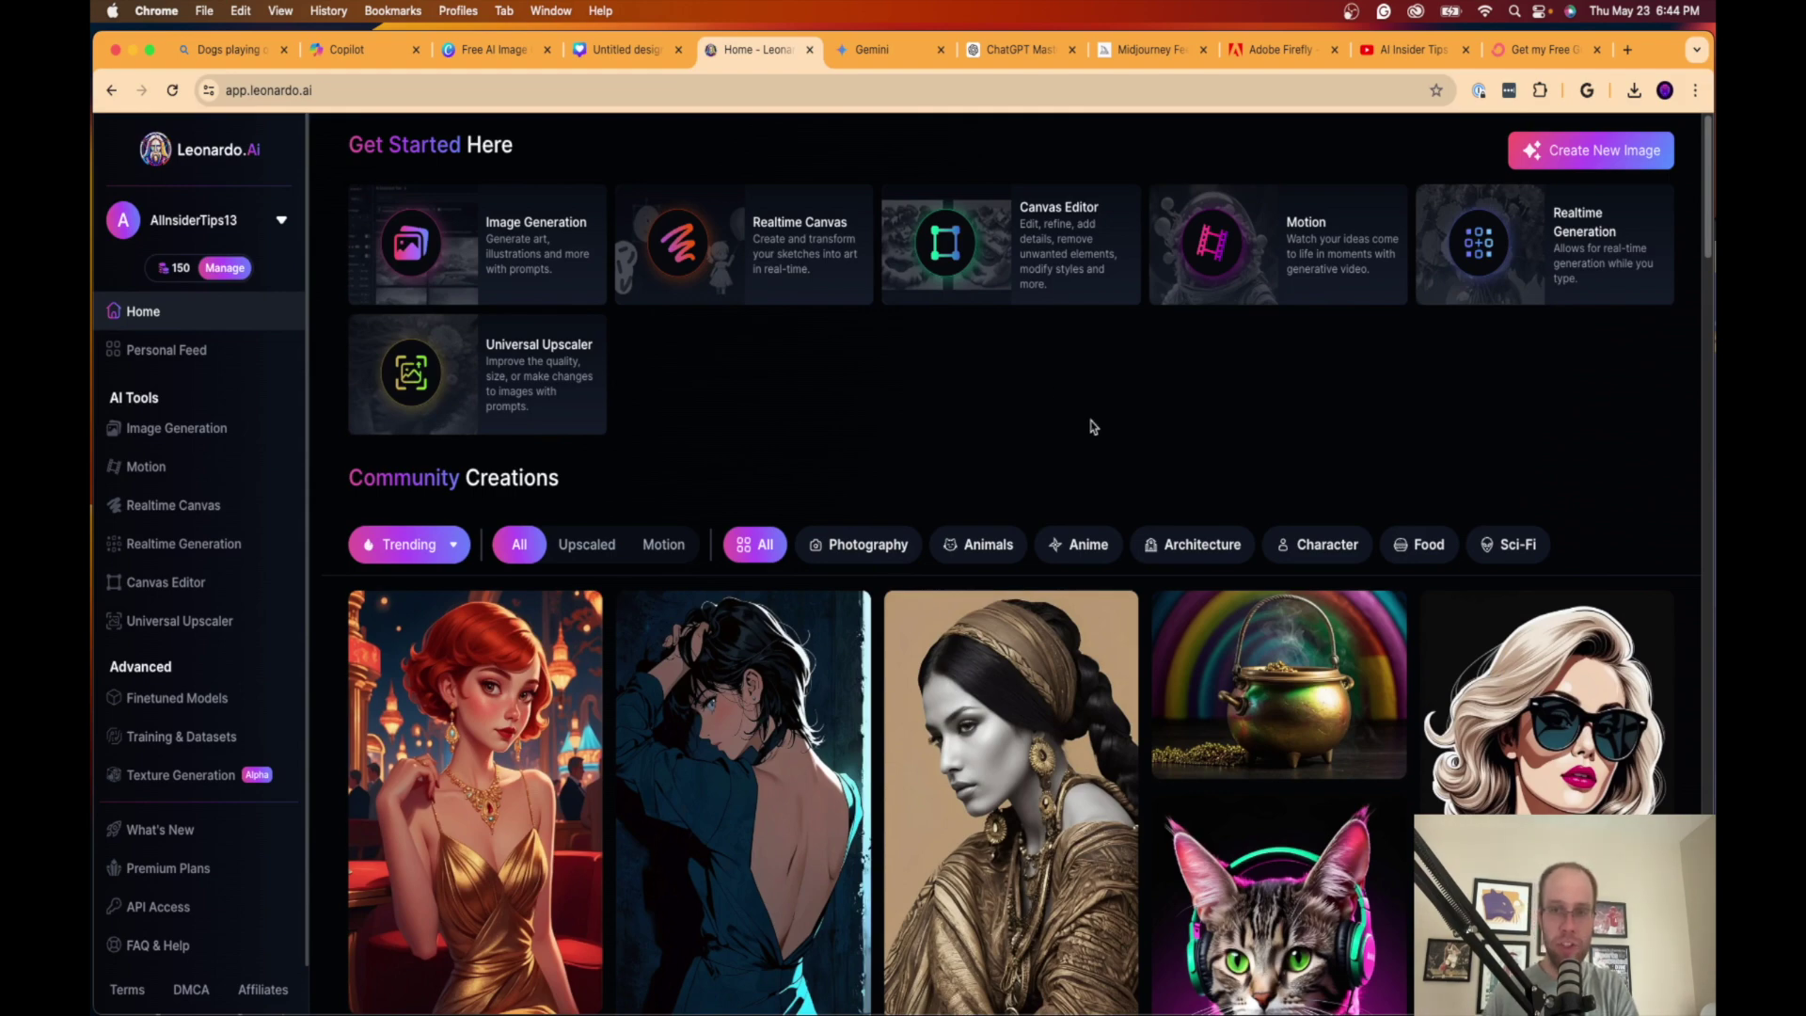
Step: Browse the trending community creations gallery to see the range of image styles
scroll(1093, 427, down, 7)
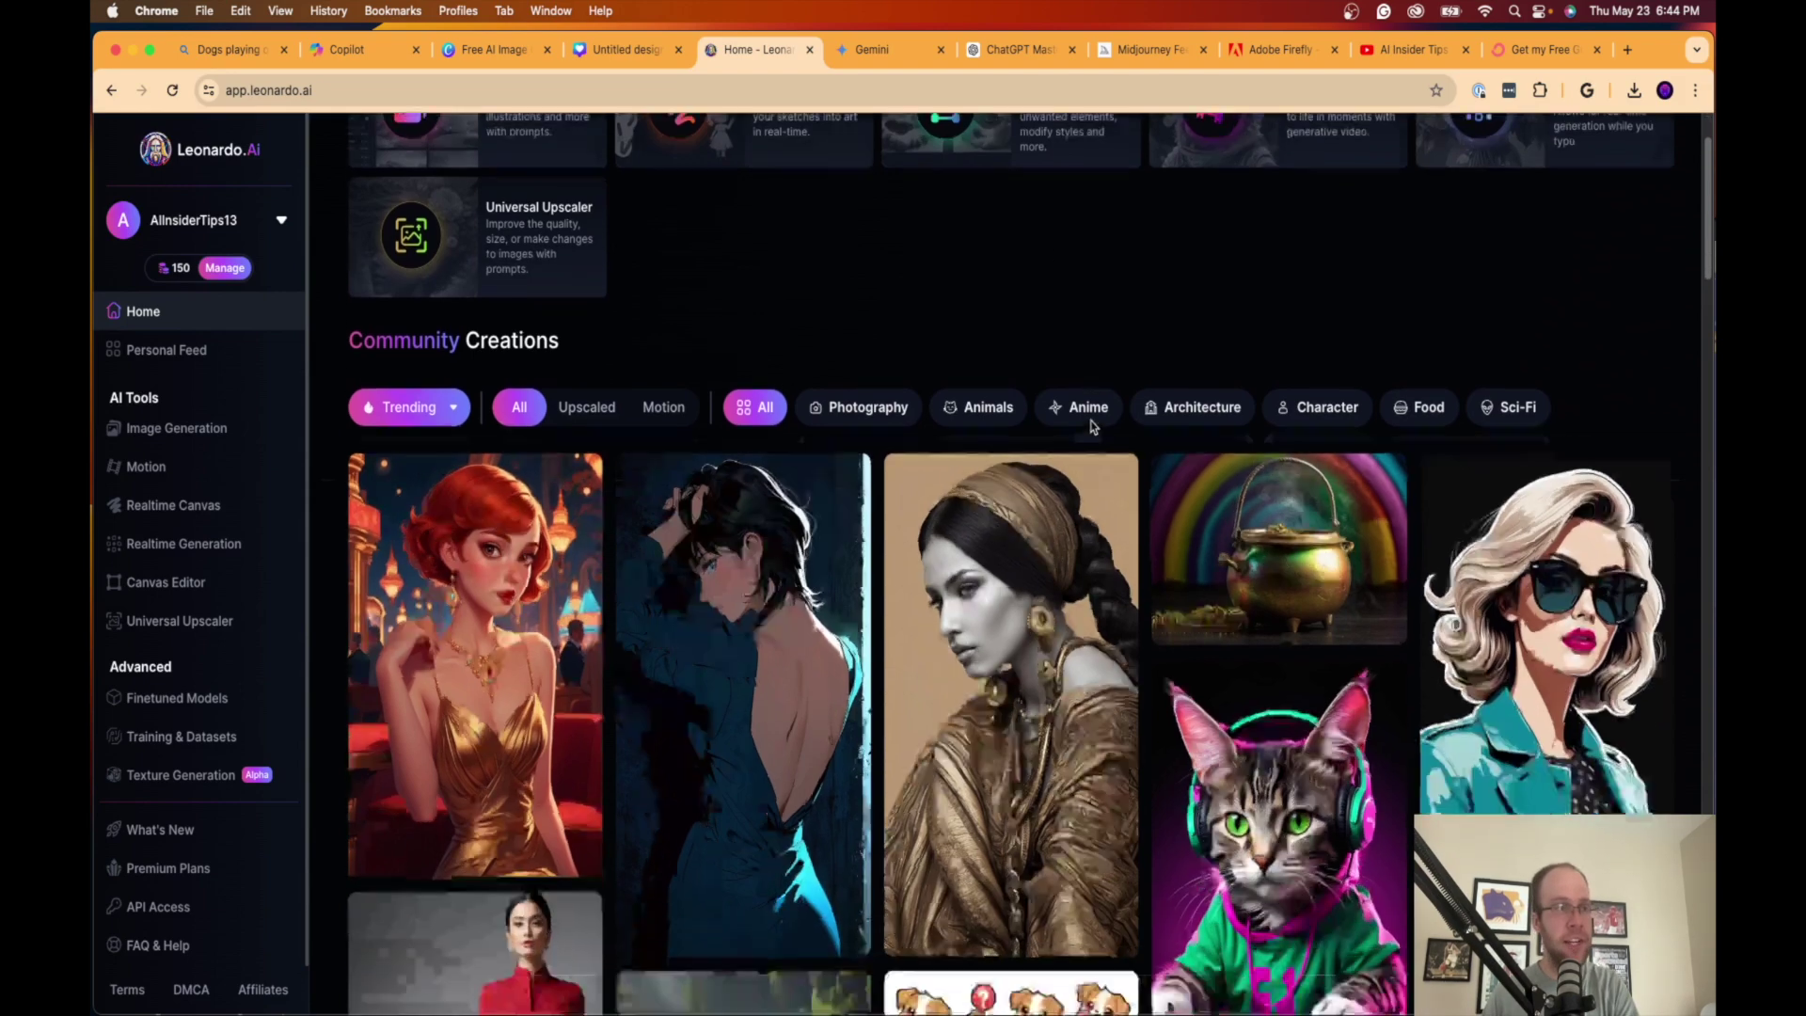
scroll(1092, 427, down, 5)
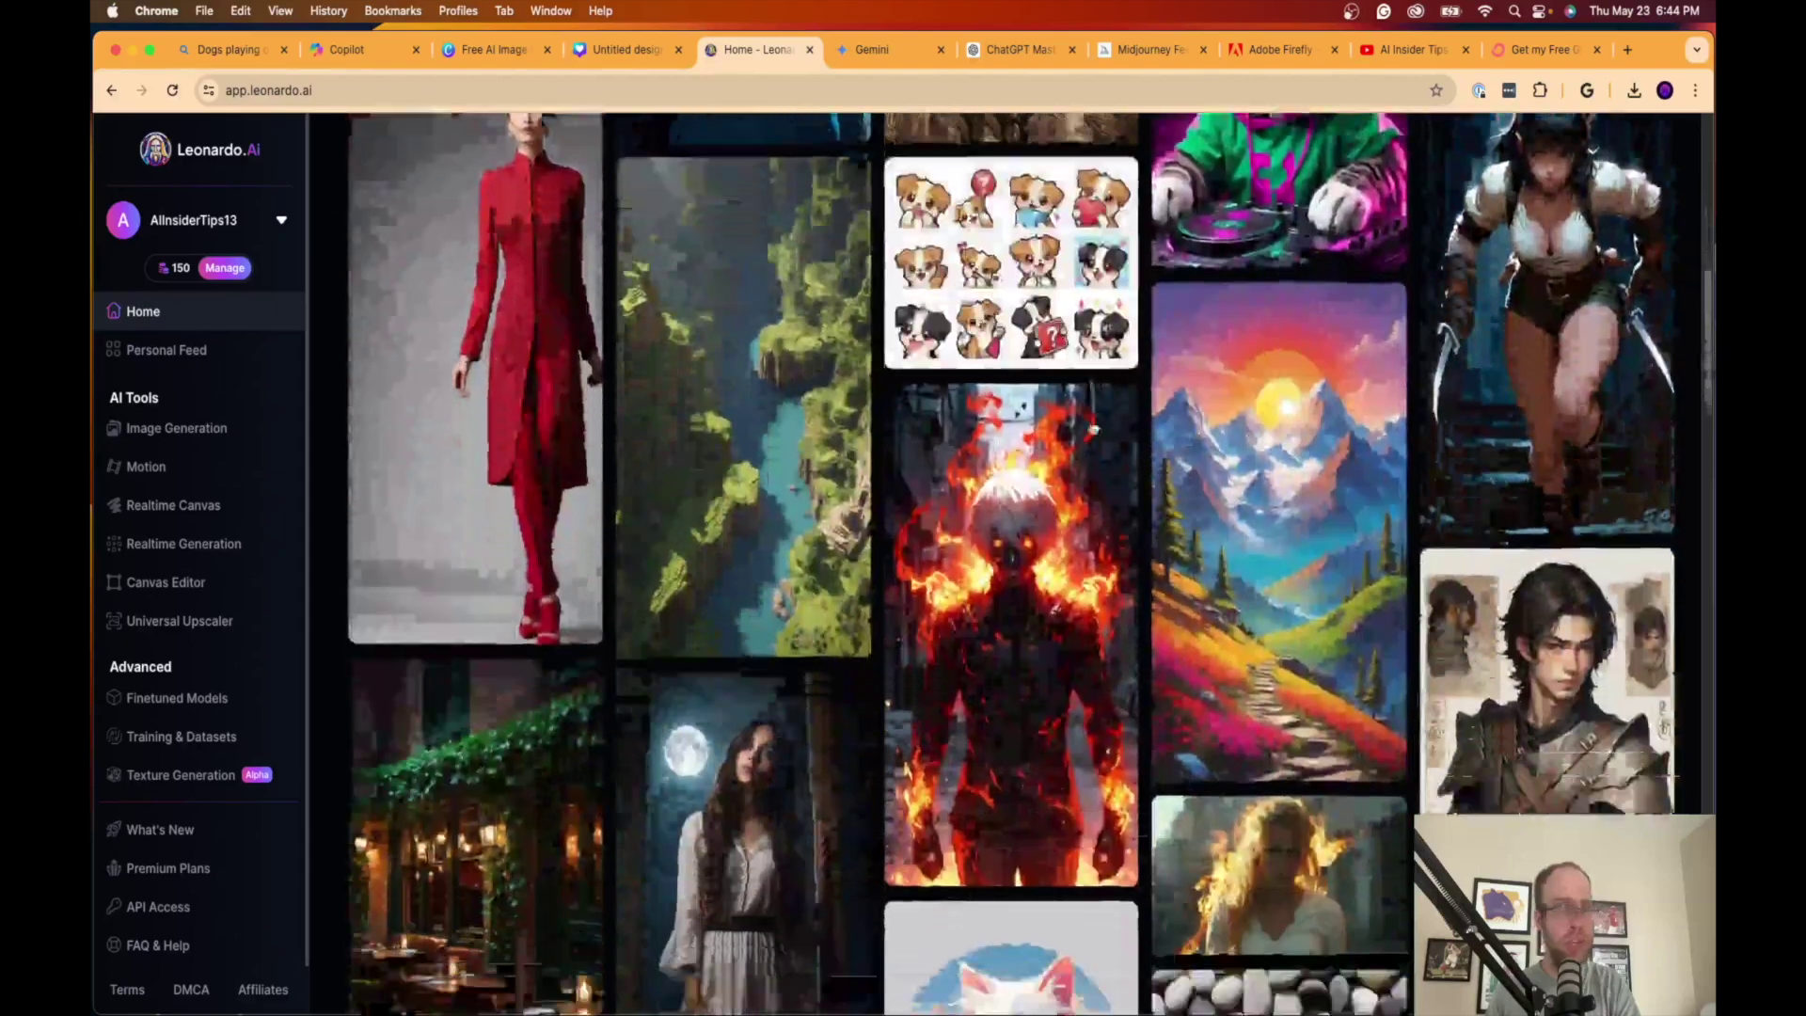
scroll(1092, 427, down, 15)
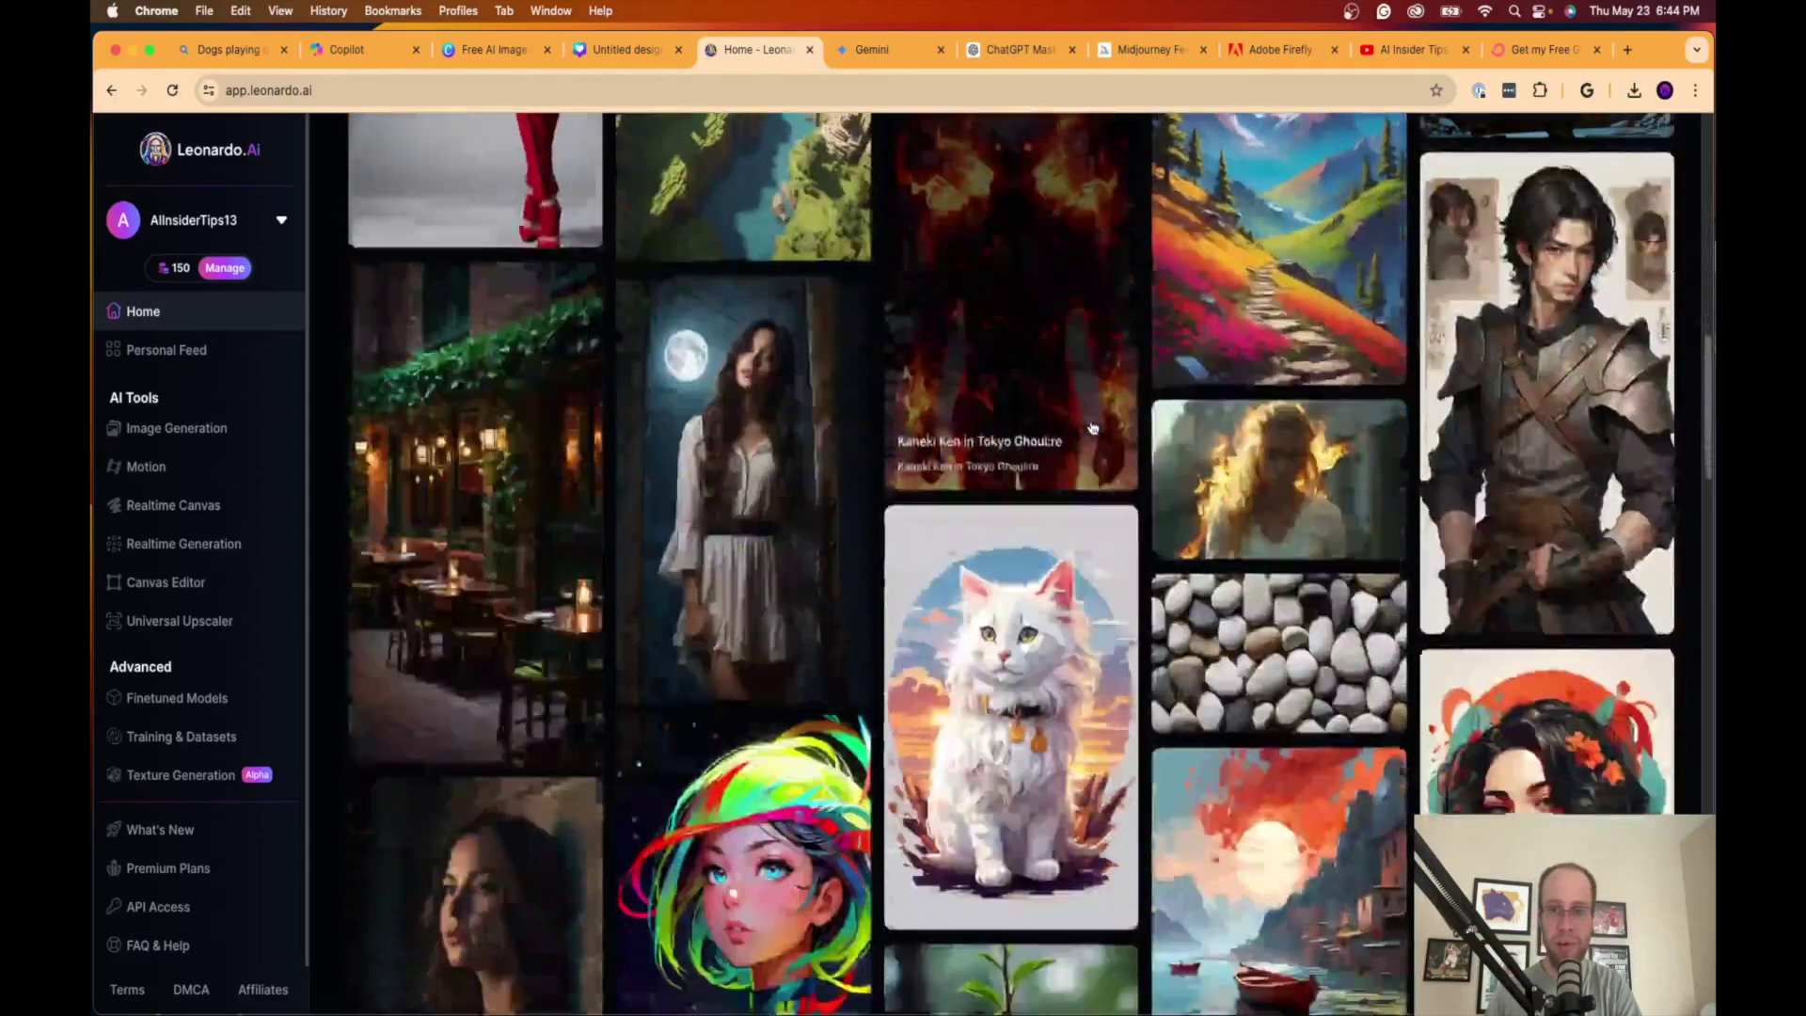
scroll(1092, 427, down, 18)
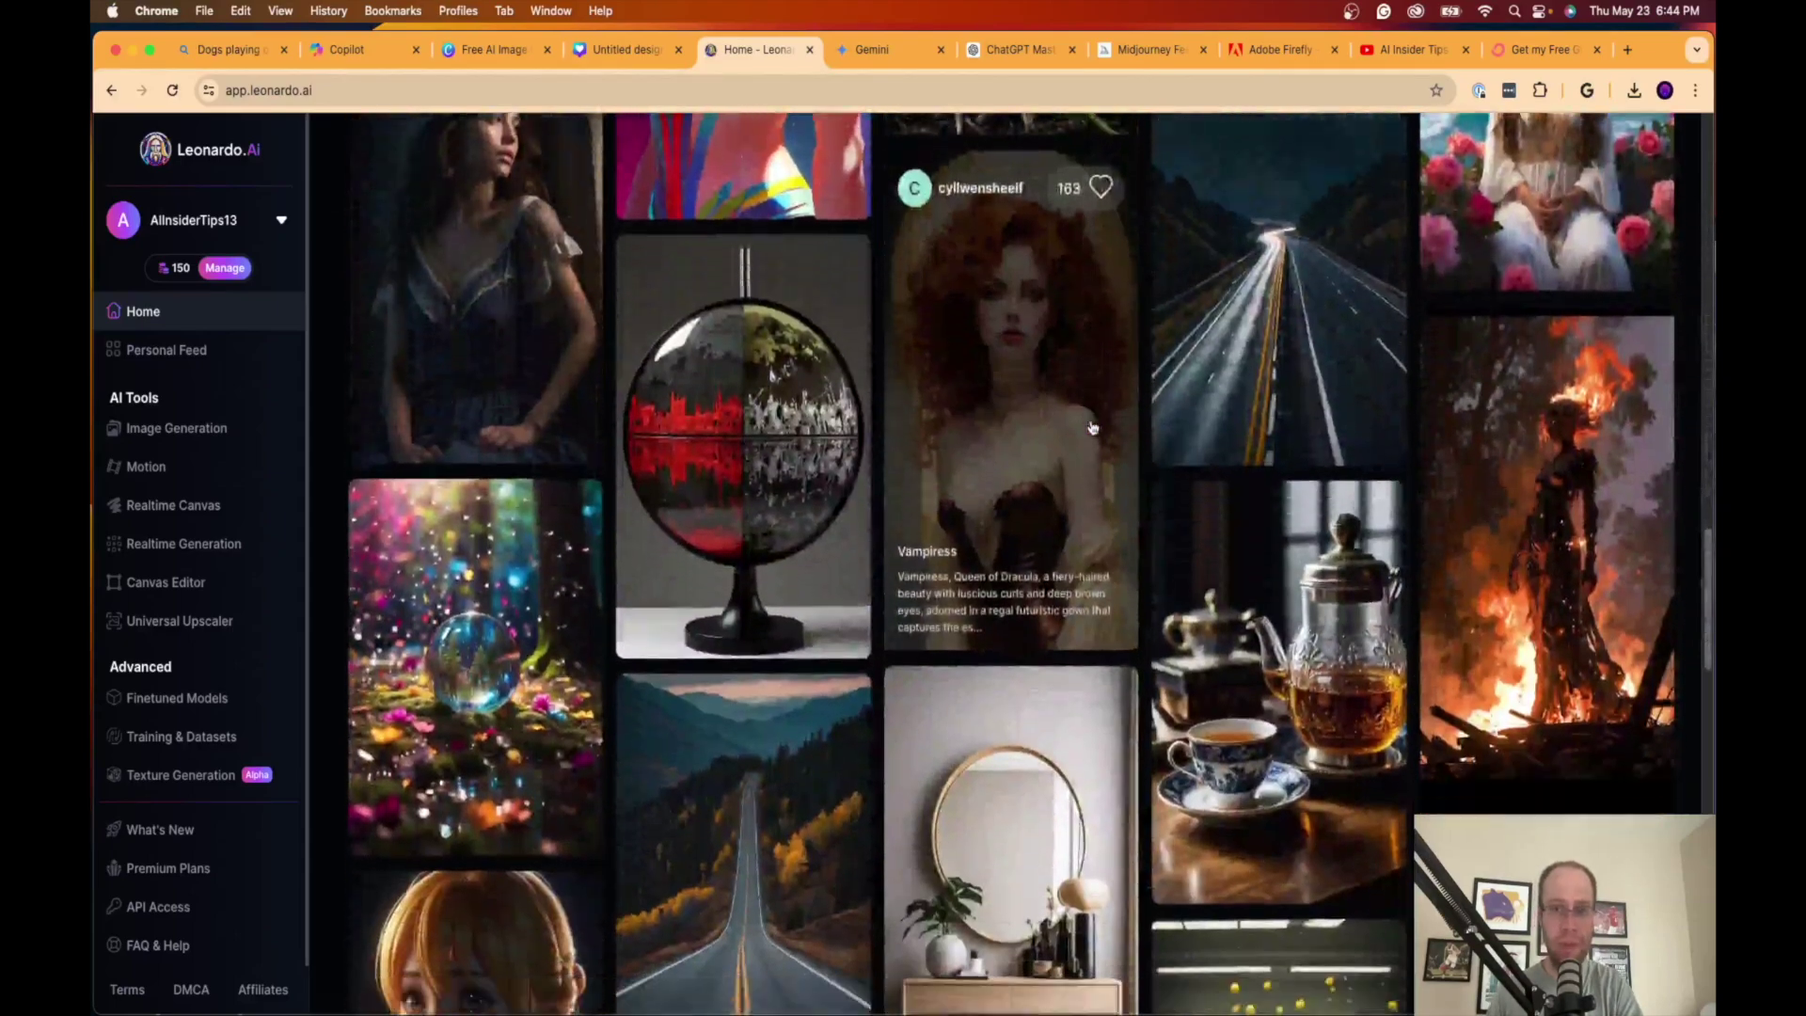
scroll(1072, 433, down, 3)
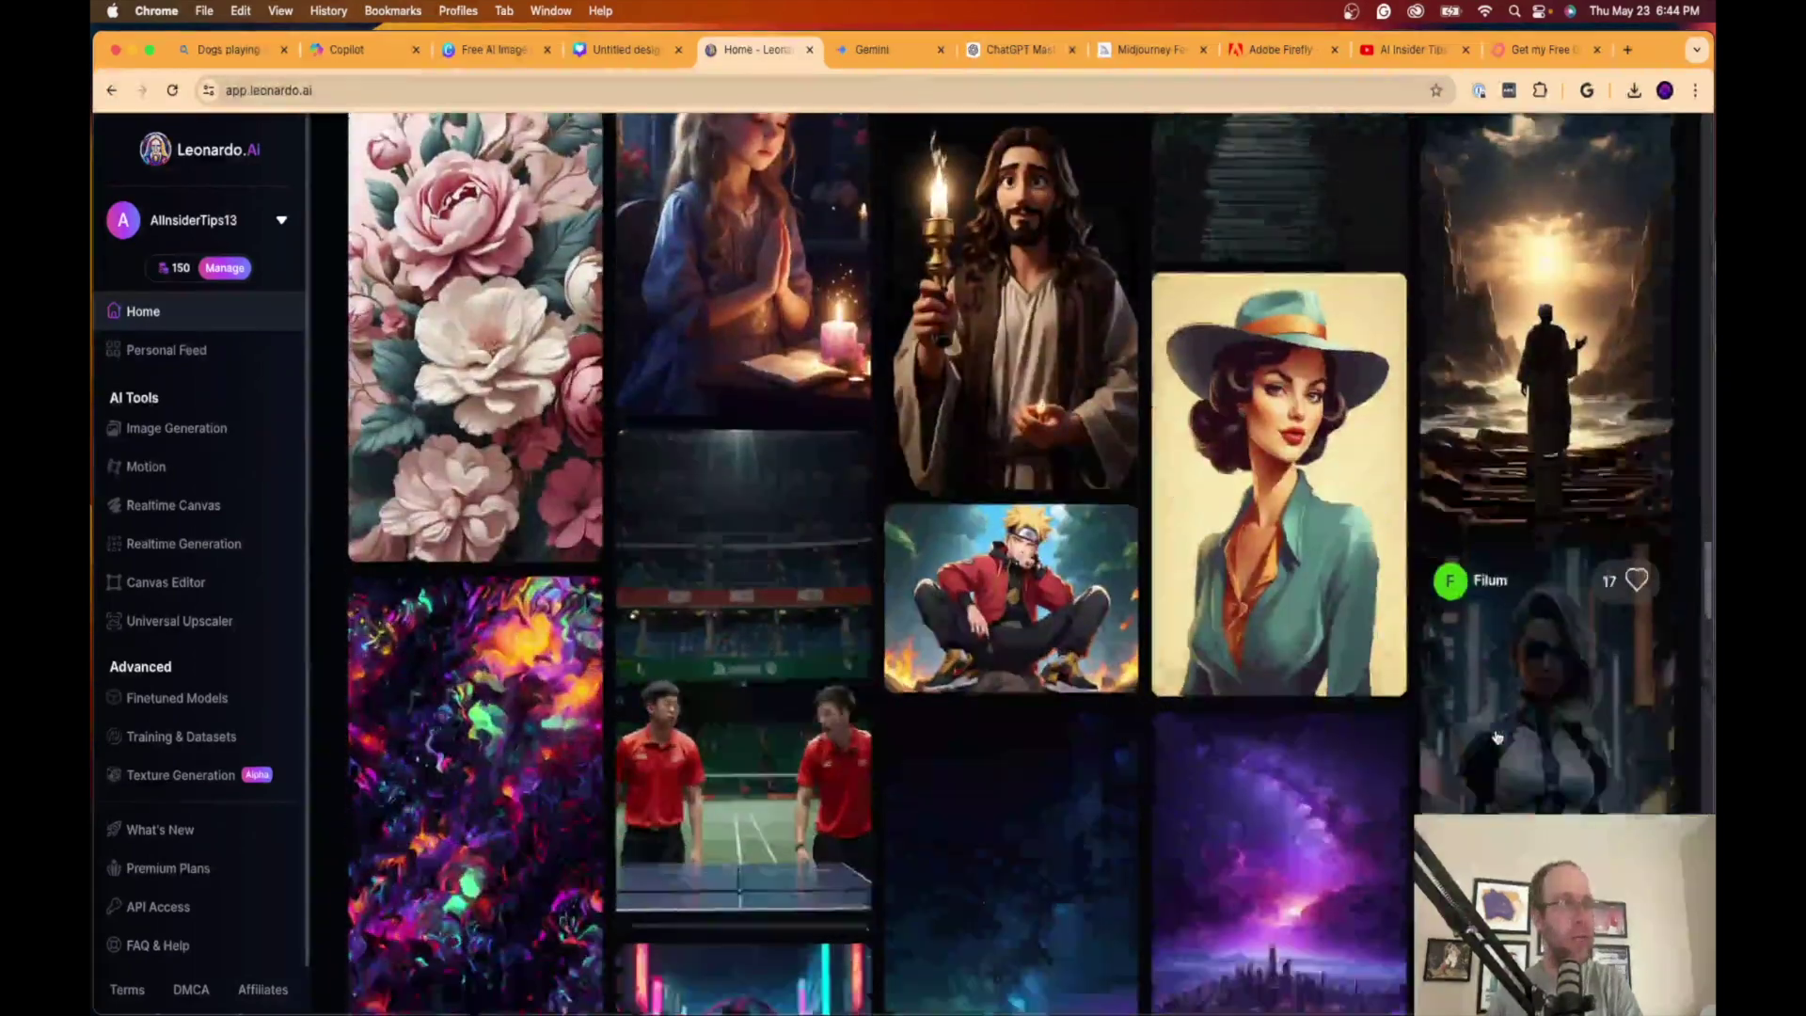
scroll(1465, 795, up, 1)
scroll(1465, 795, down, 8)
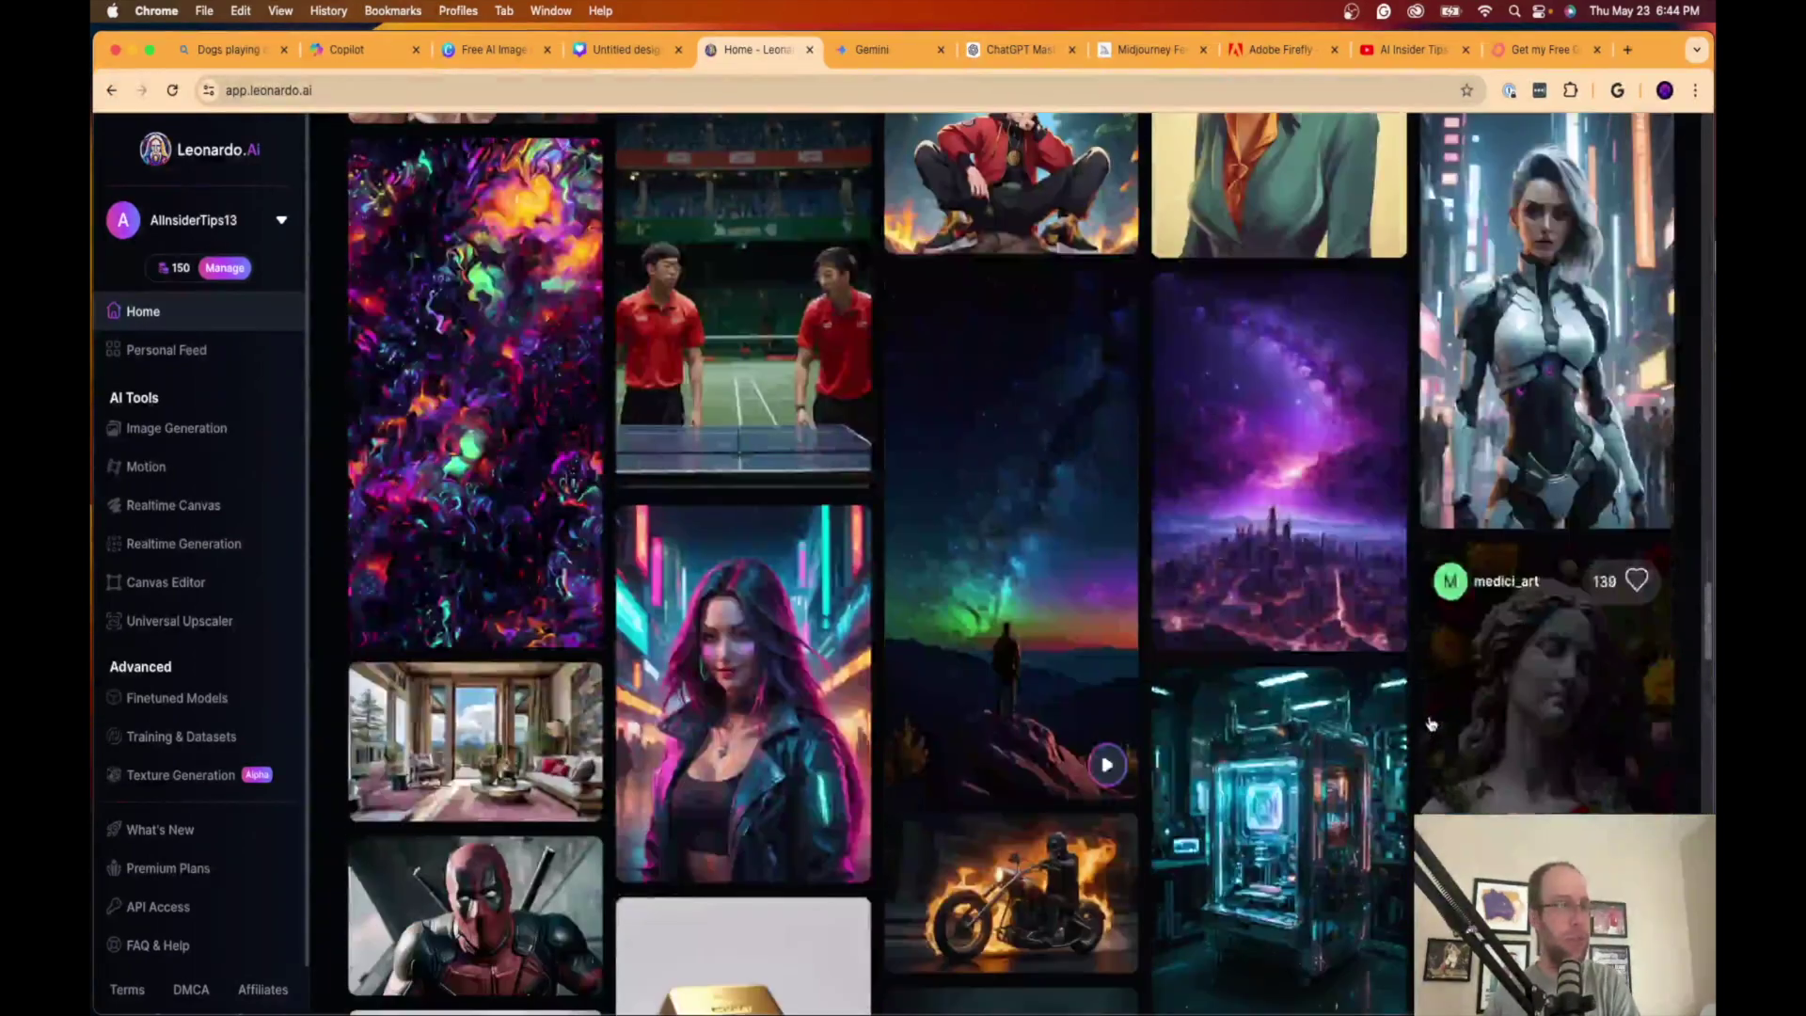
scroll(1222, 442, down, 5)
scroll(1235, 414, down, 15)
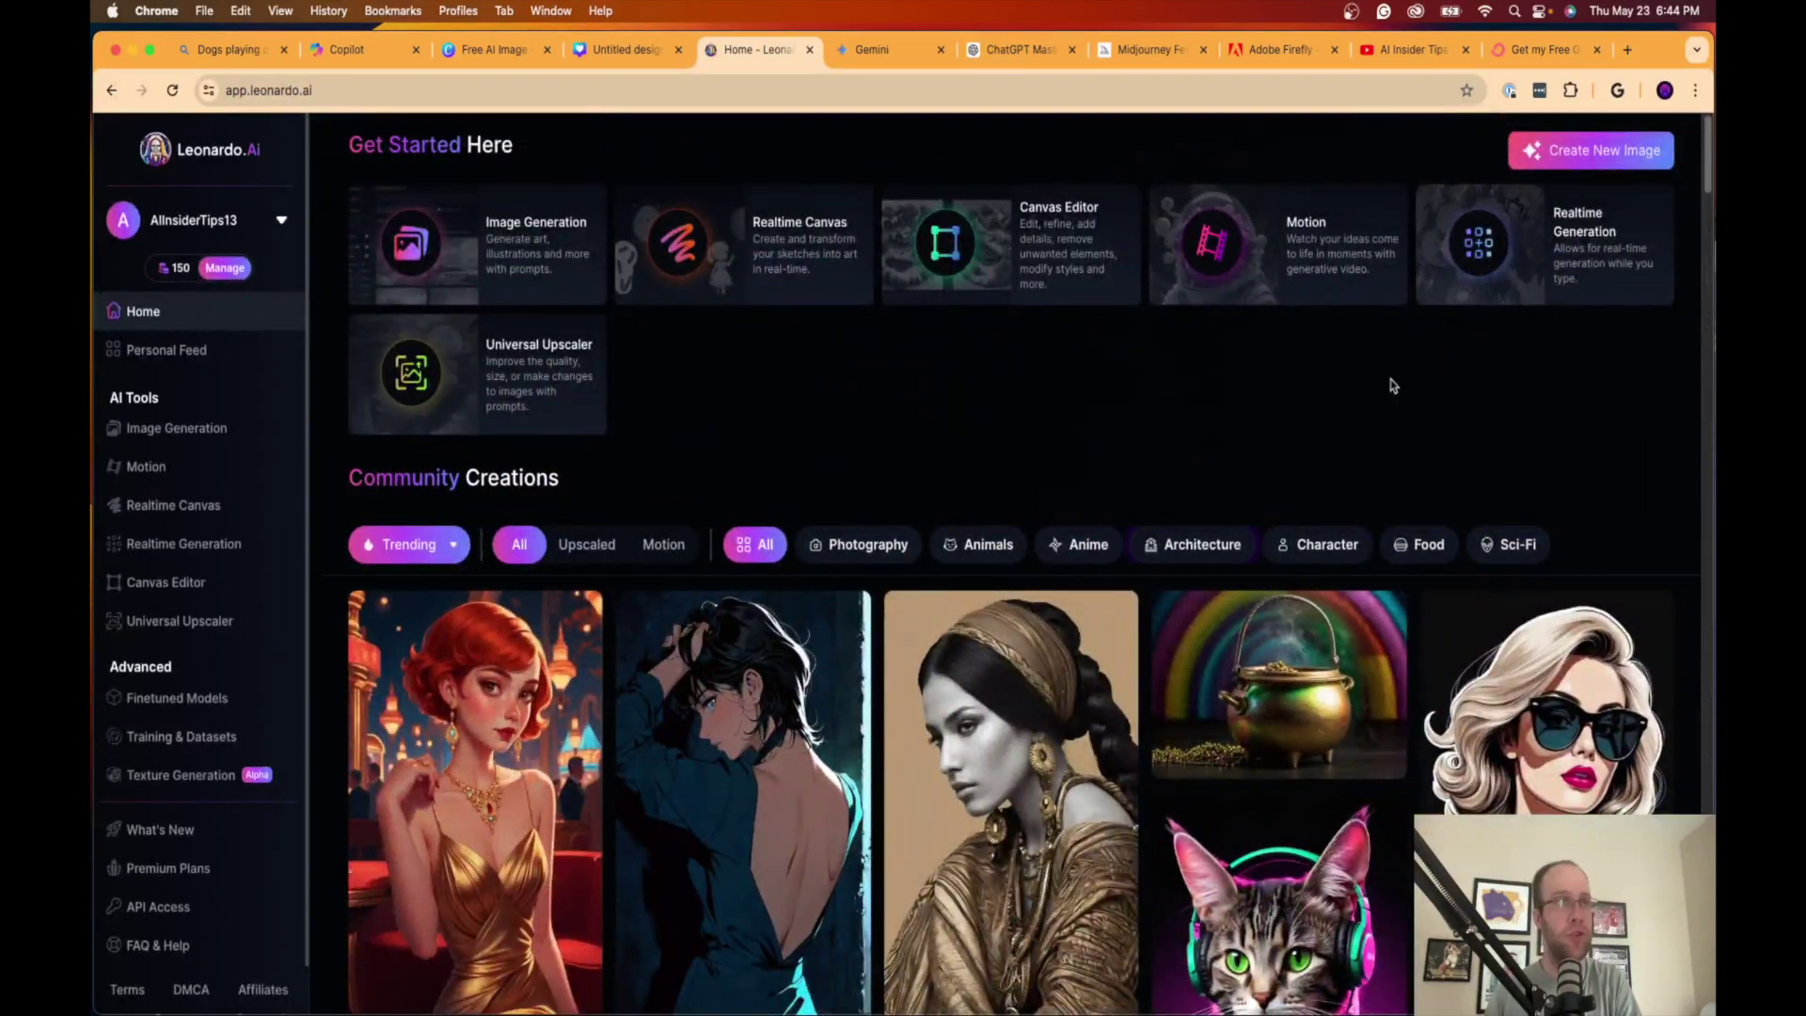
Step: Open the subscription plans, compare the token allowances of the Free and Apprentice plans, and return to the home page
mouse_move(182, 275)
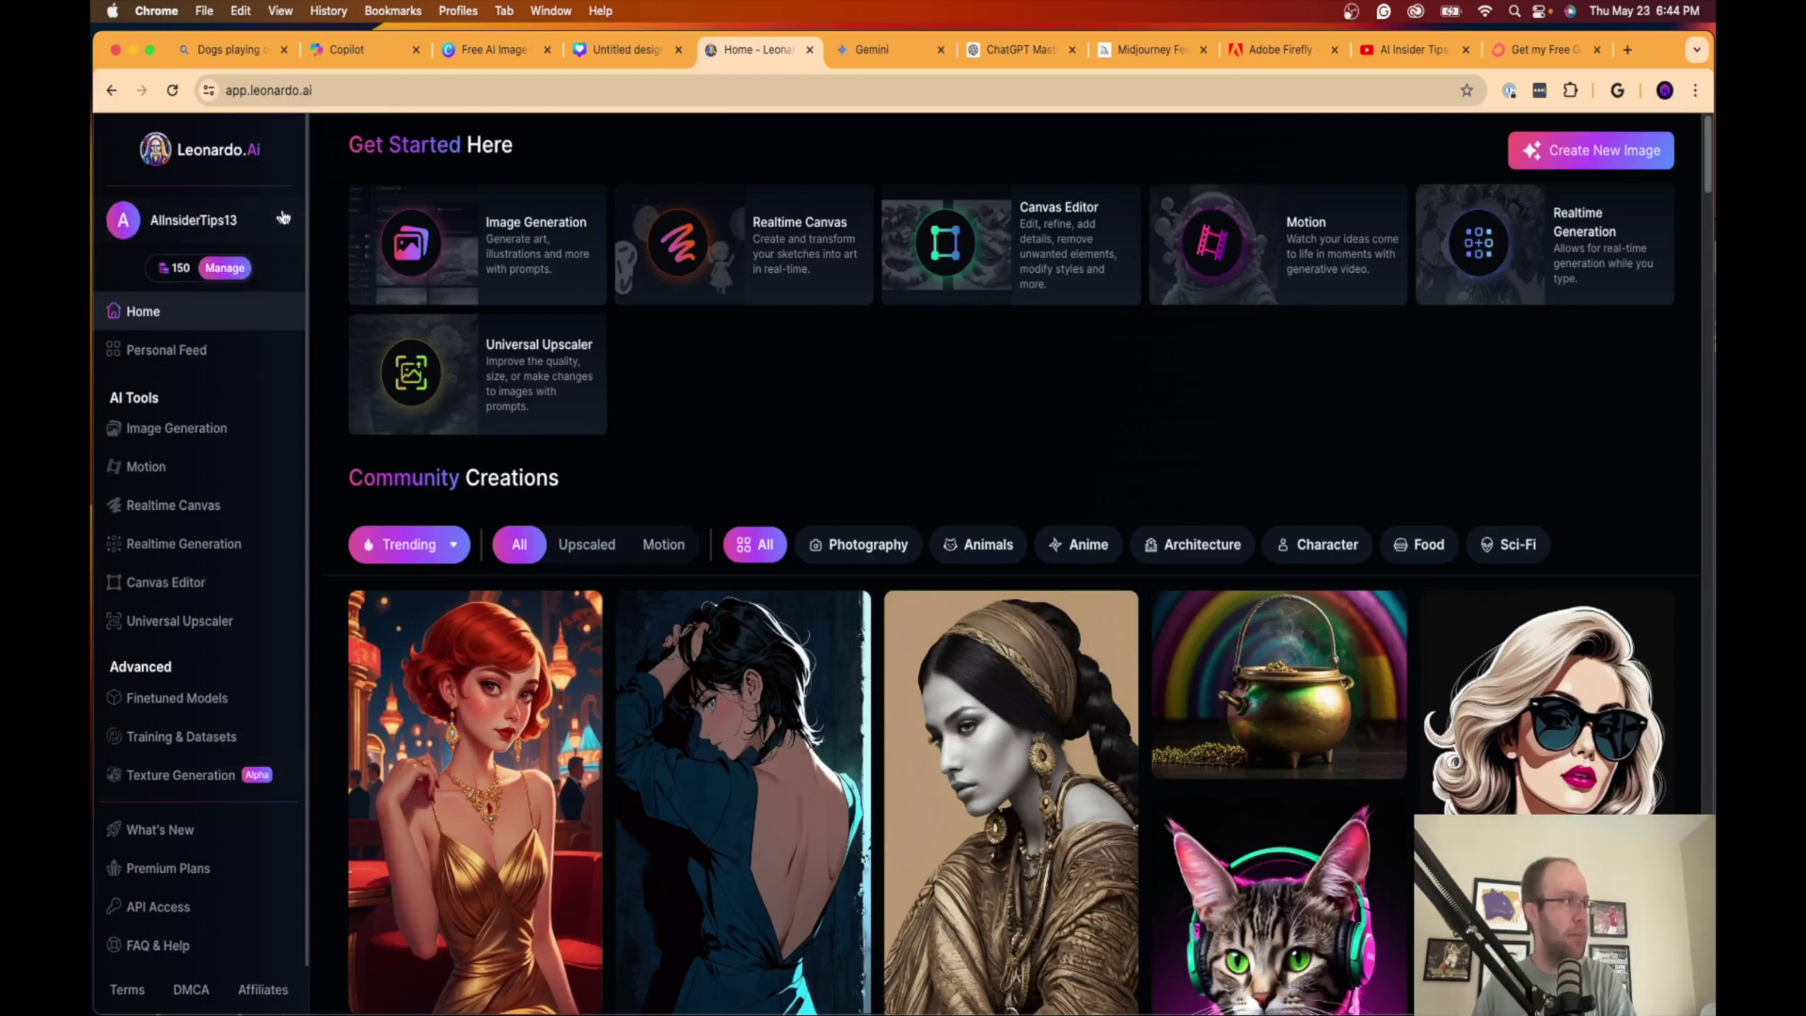
click(231, 268)
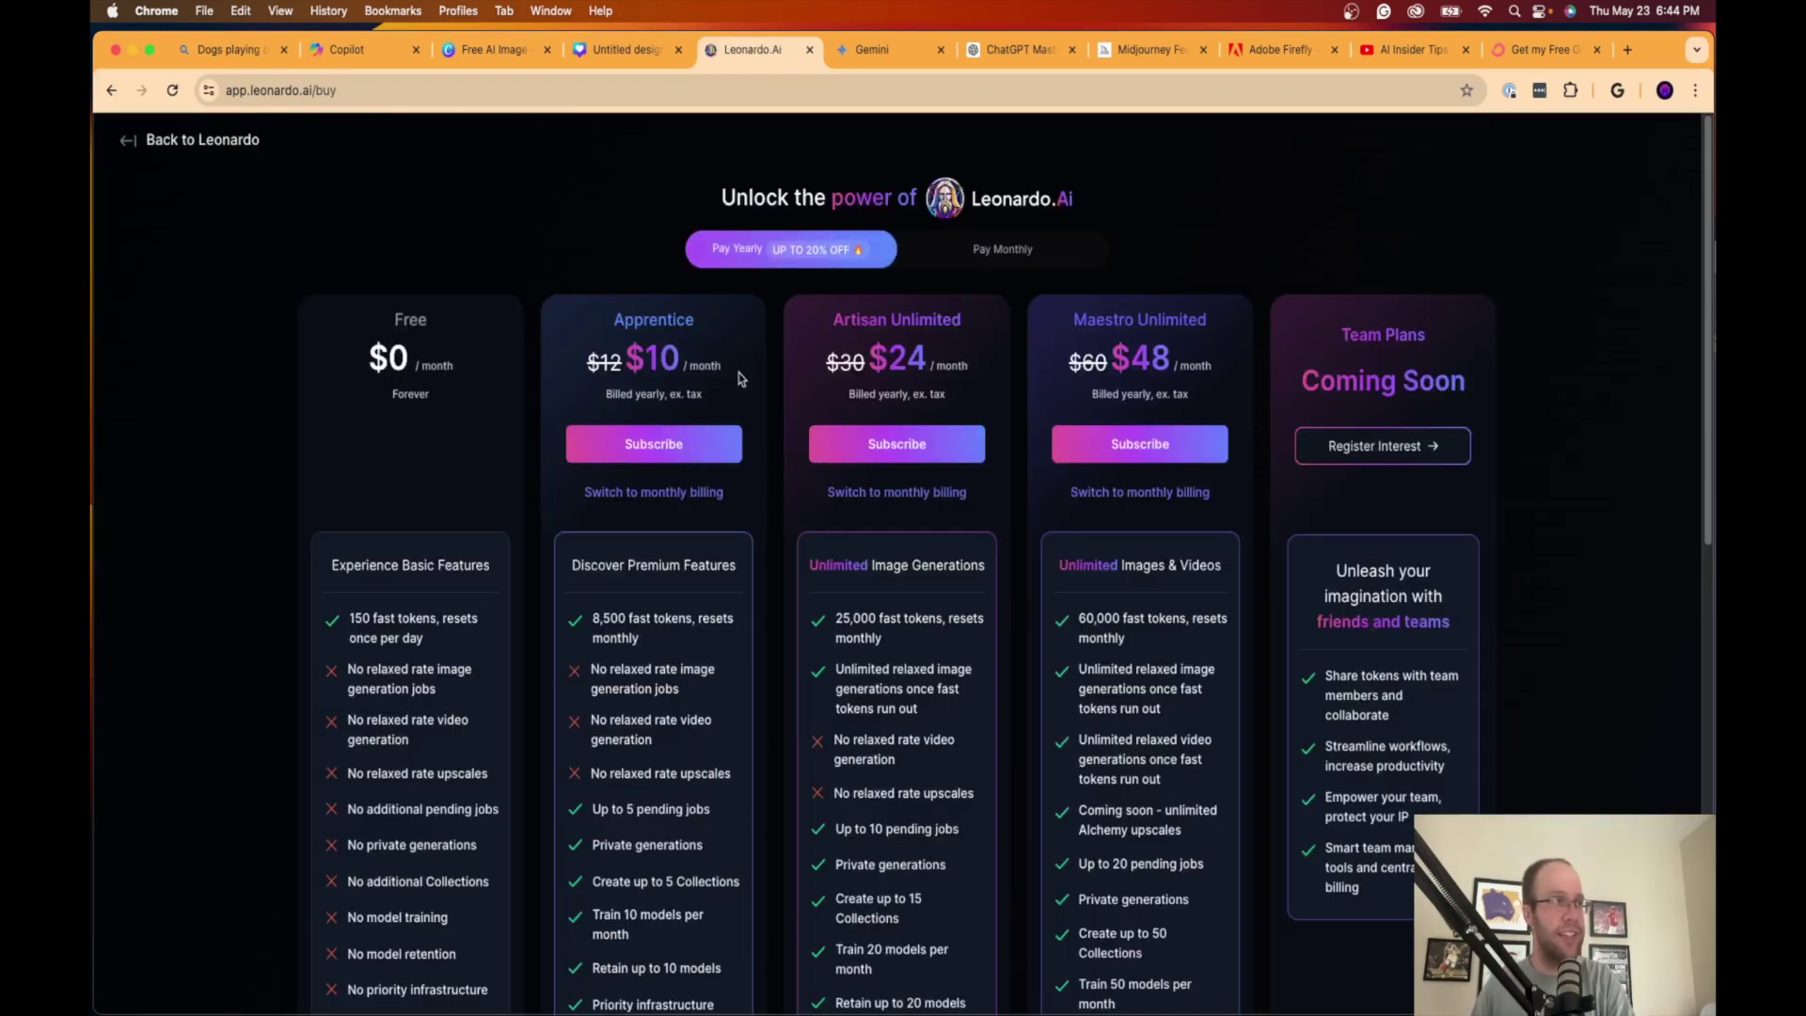
scroll(639, 553, down, 1)
drag(655, 610, 593, 577)
drag(425, 606, 347, 579)
click(408, 585)
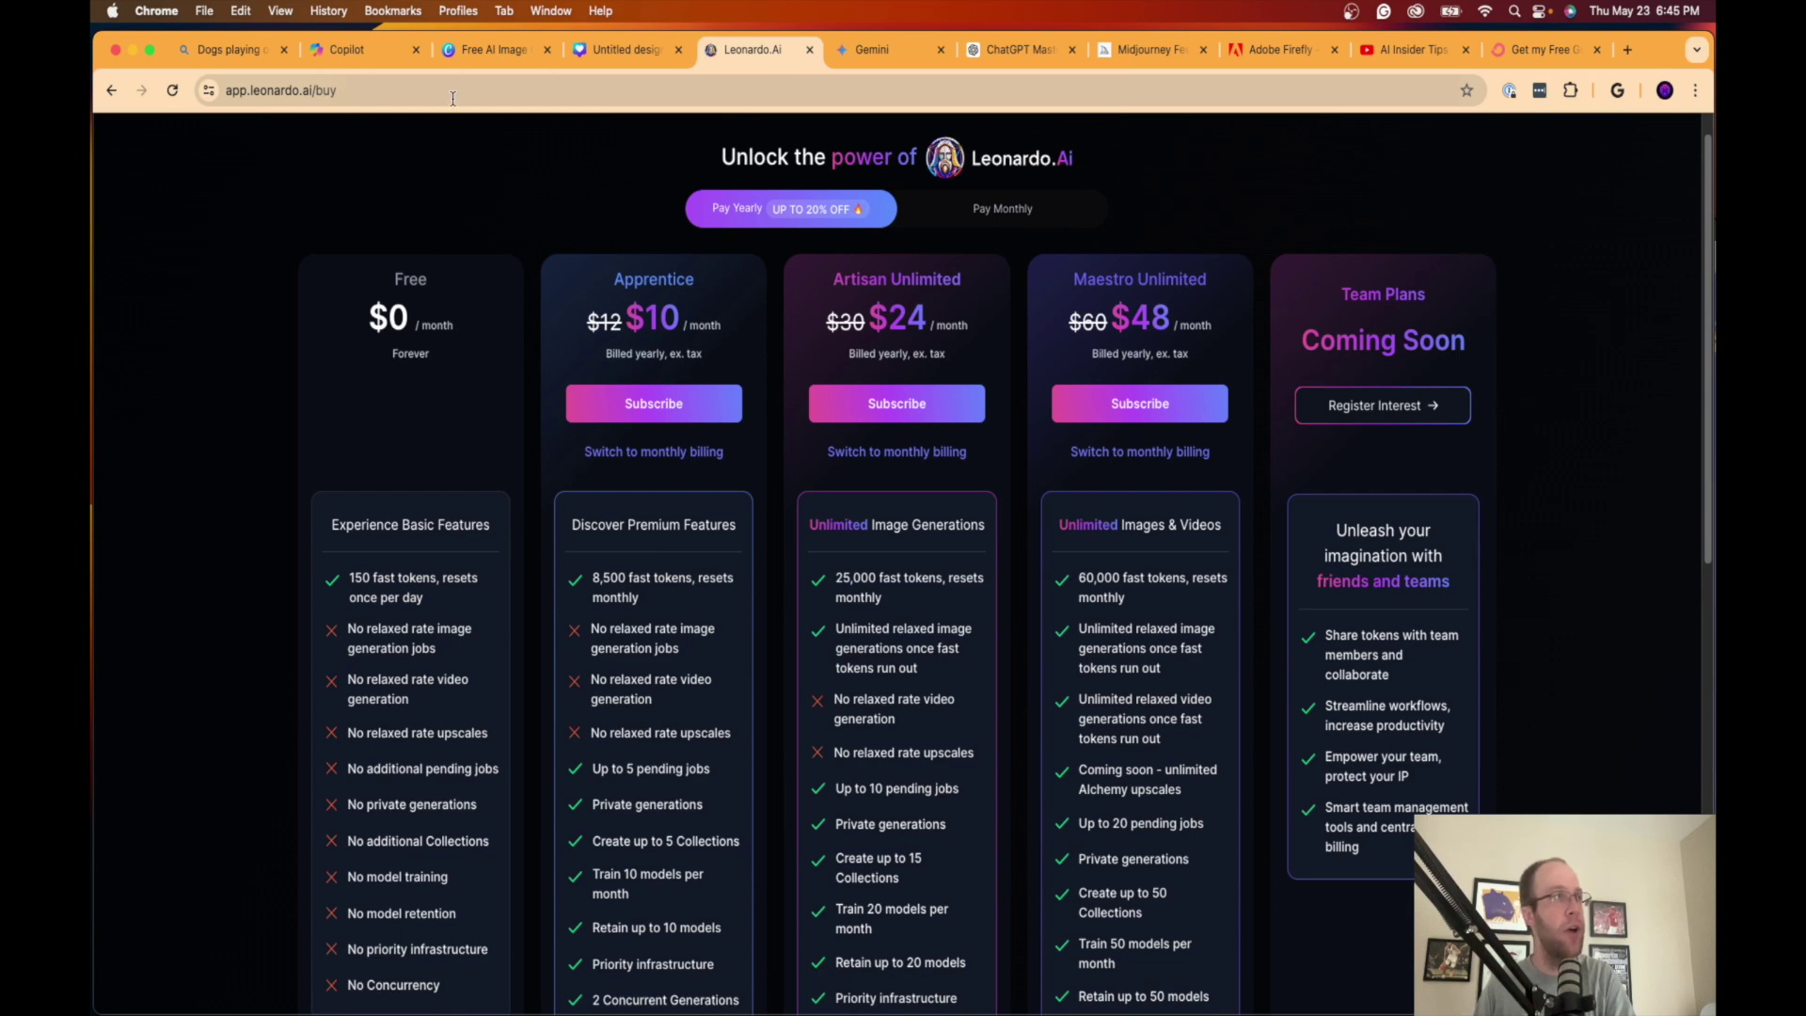
click(110, 89)
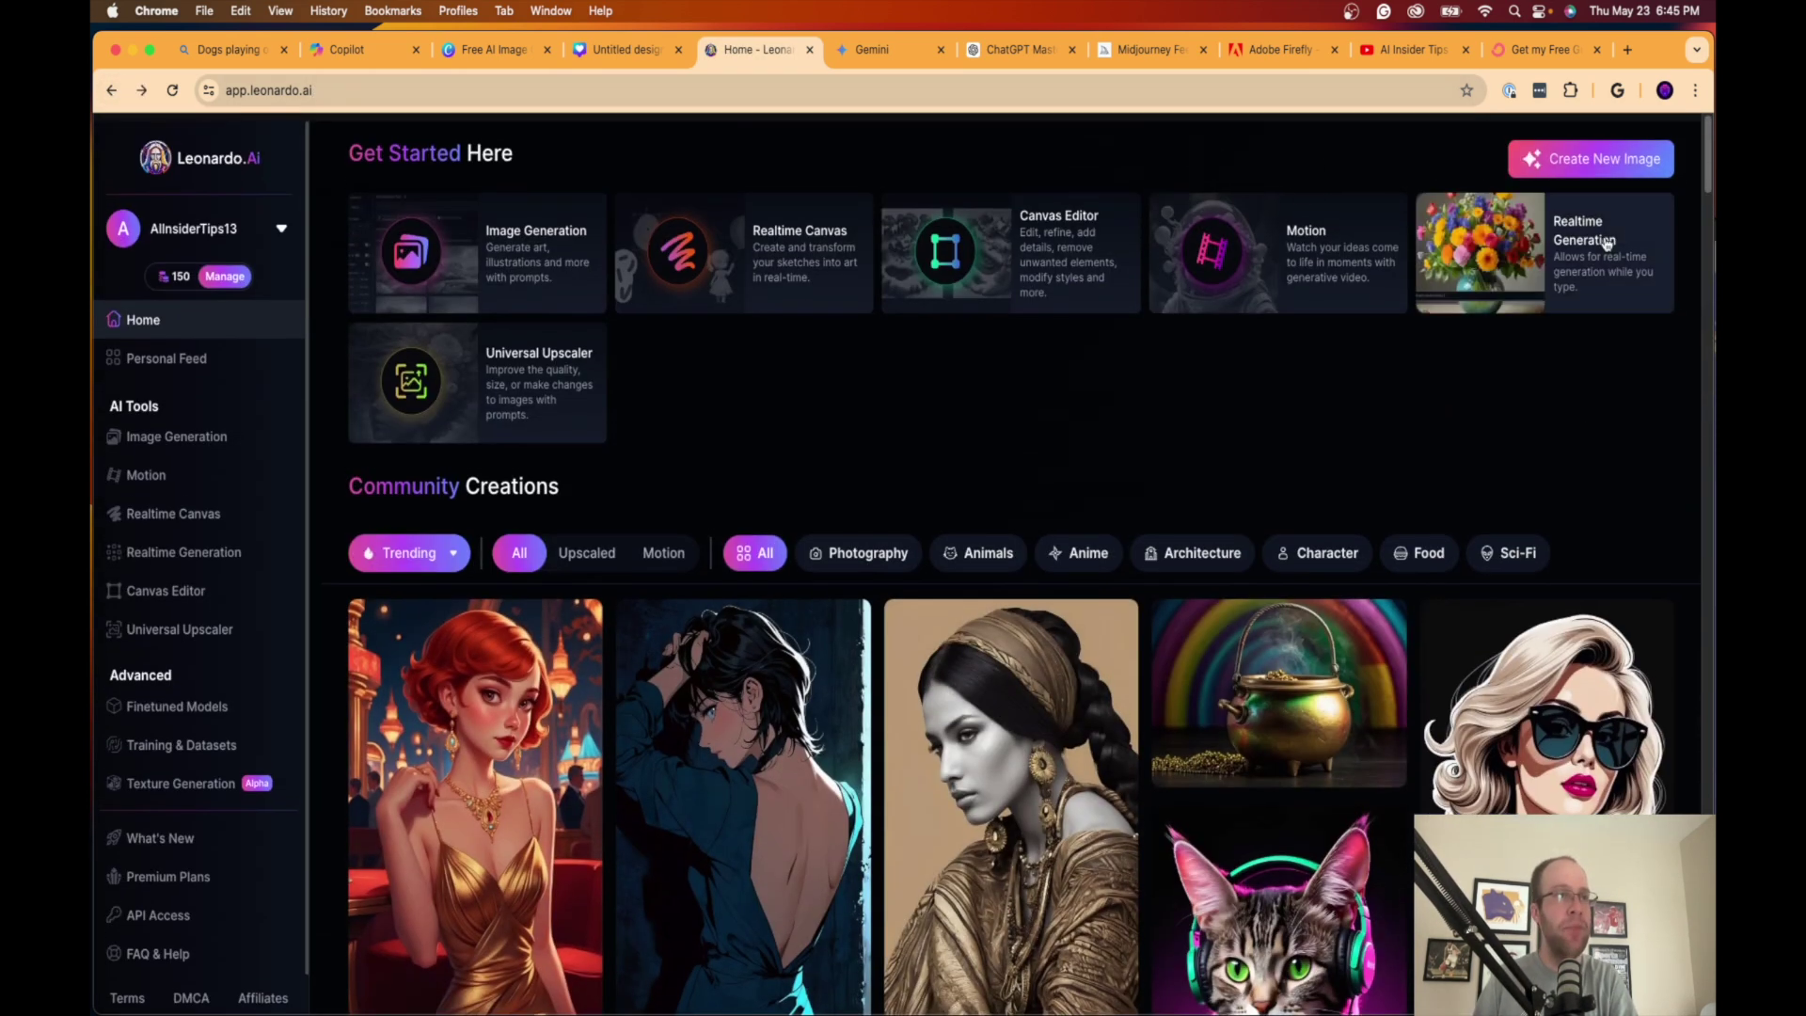
Step: Start a new image creation with the prompt "Dogs playing on the moon, with planet earth in the distance."
click(1634, 162)
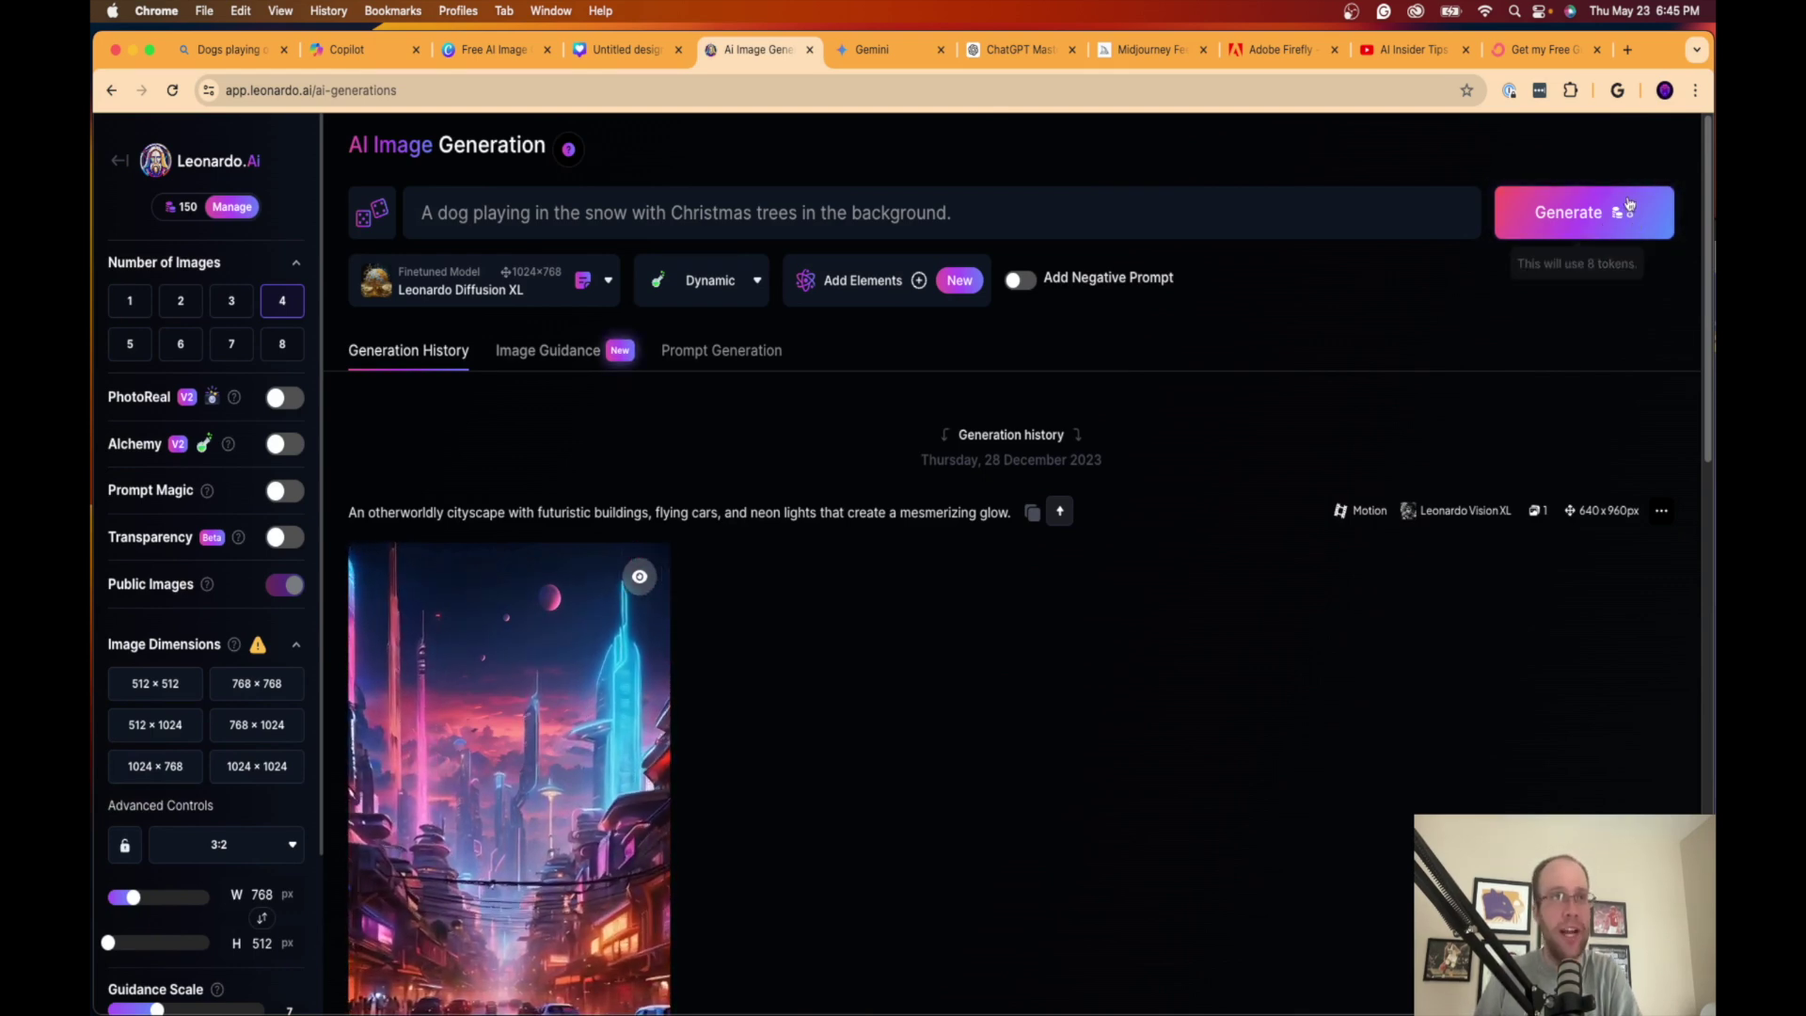
click(917, 213)
triple_click(780, 210)
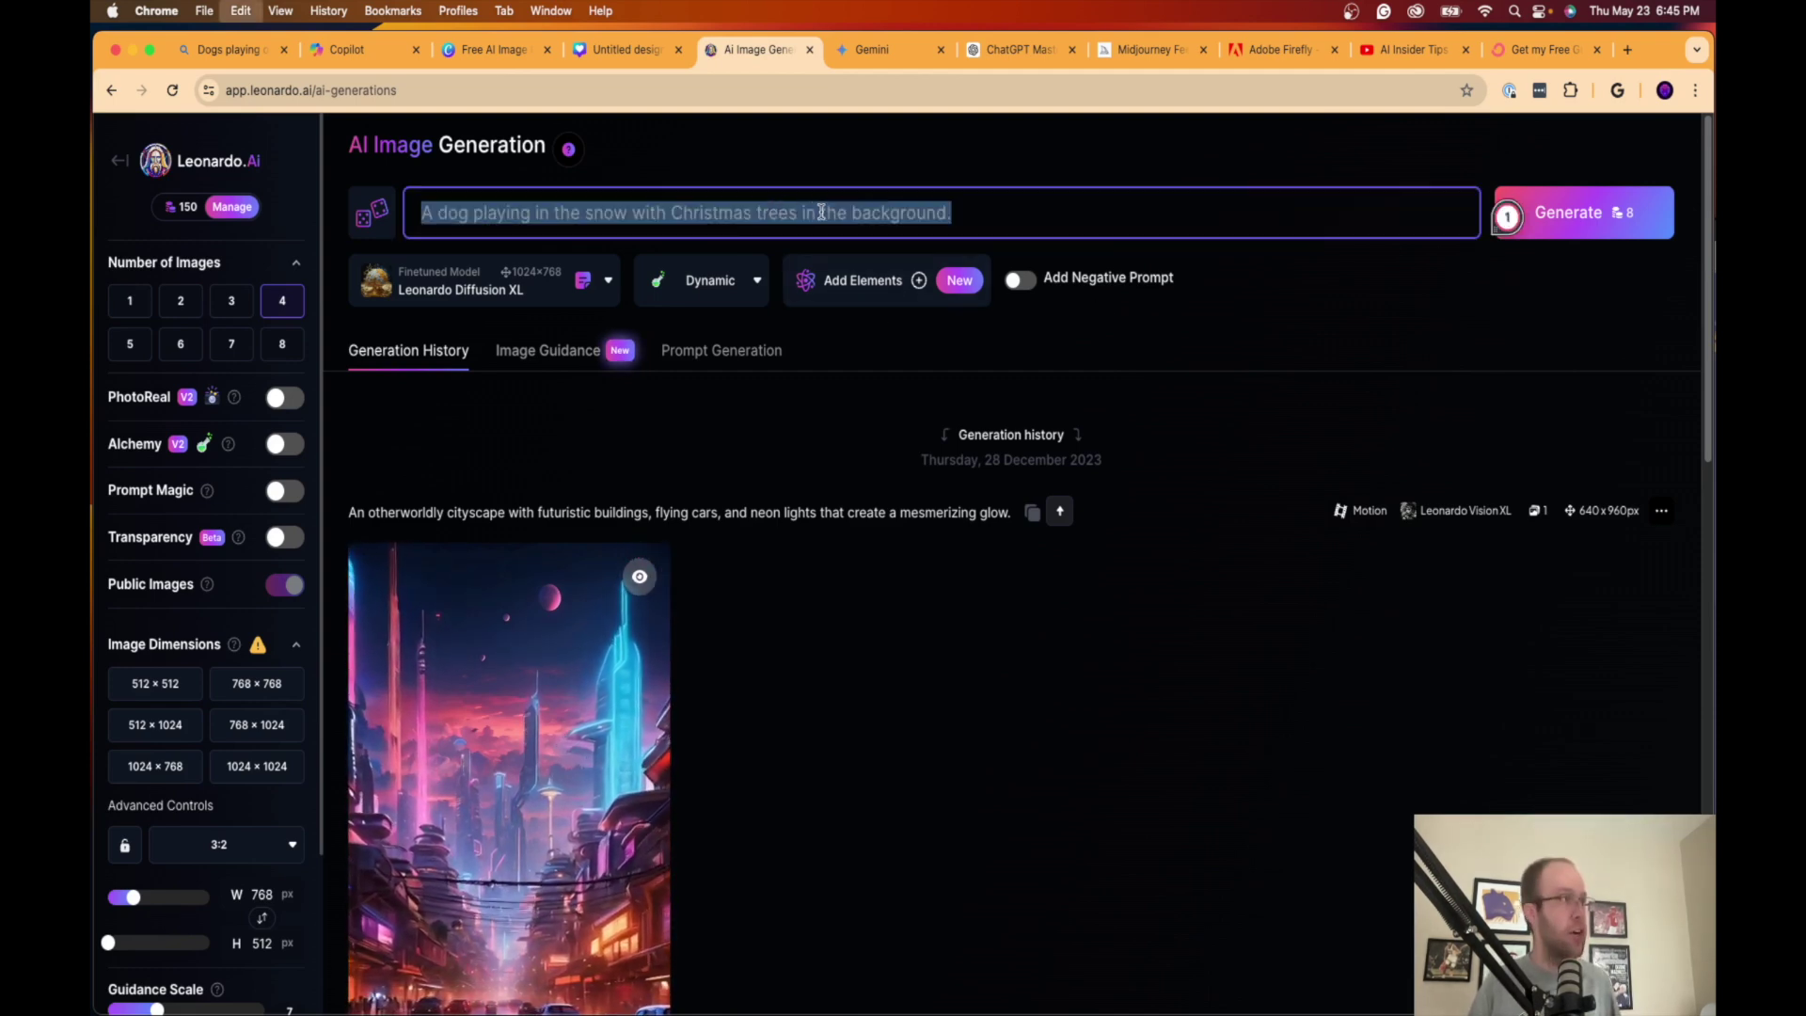
text(Dogs playing on the moon, with planet earth in the distance.)
drag(423, 209, 694, 213)
click(693, 212)
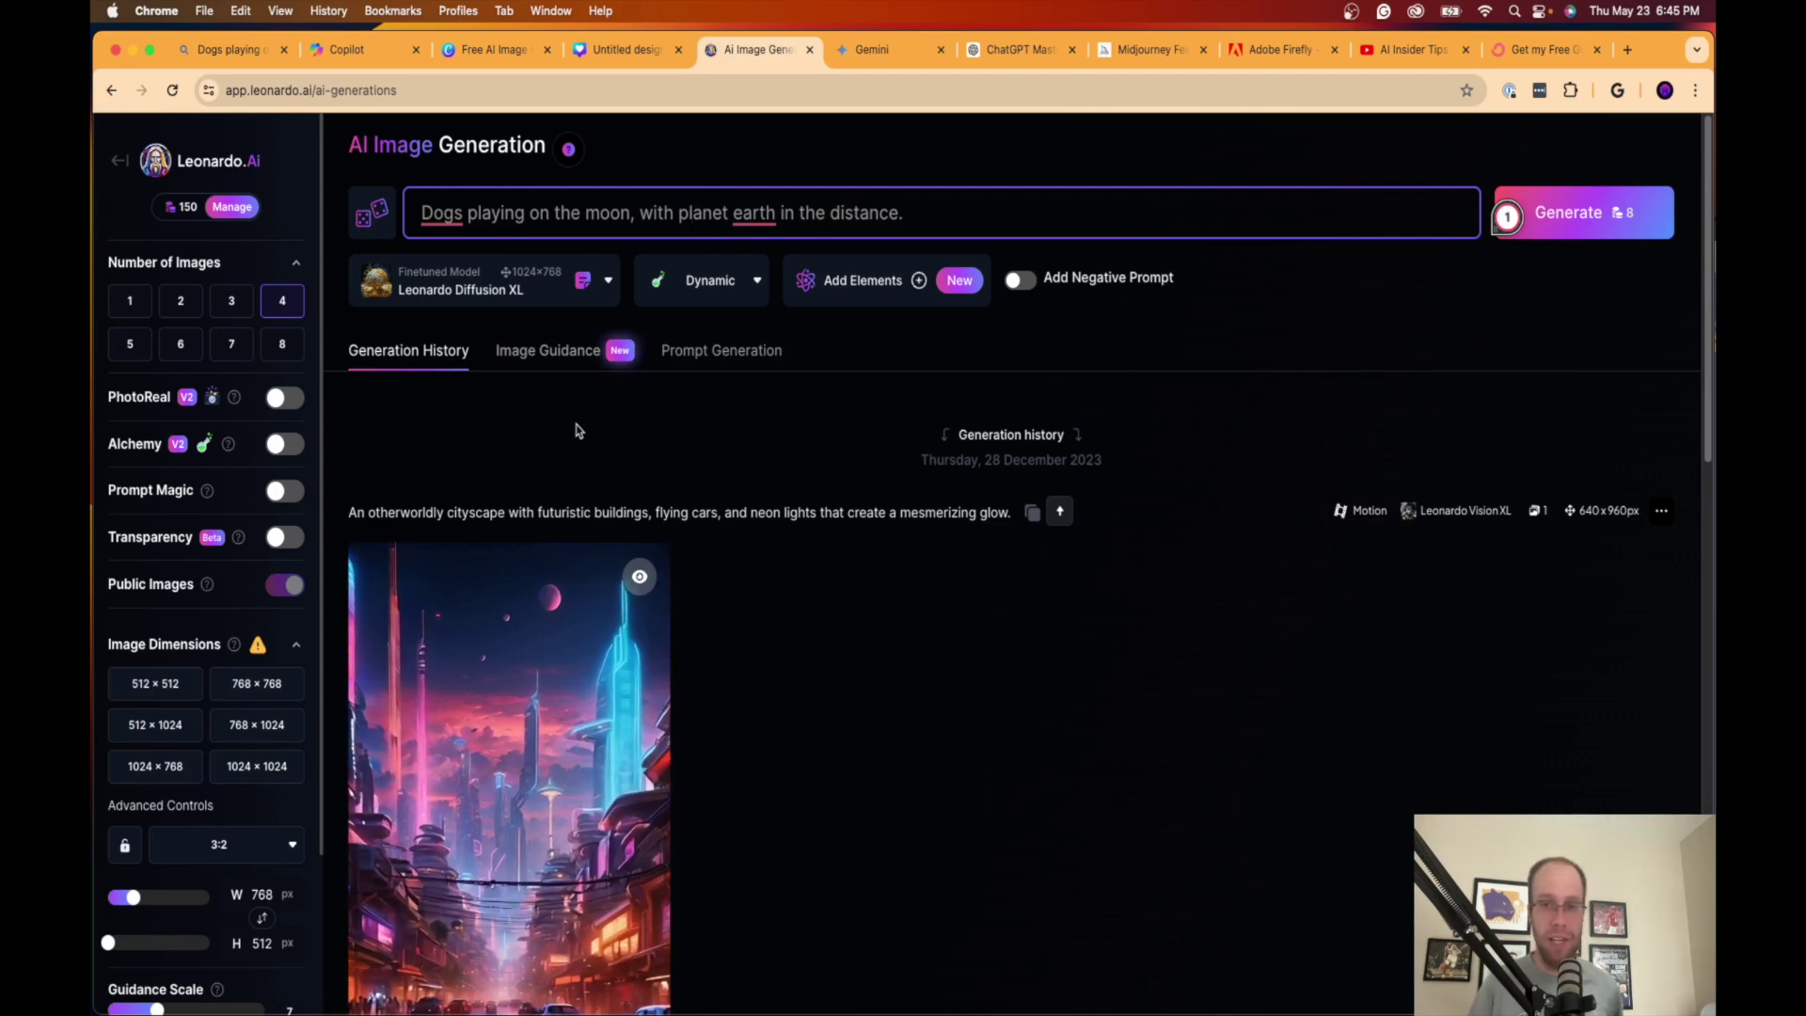
Step: Check the available style presets and try to enable the Alchemy option, closing the upgrade offer
click(699, 286)
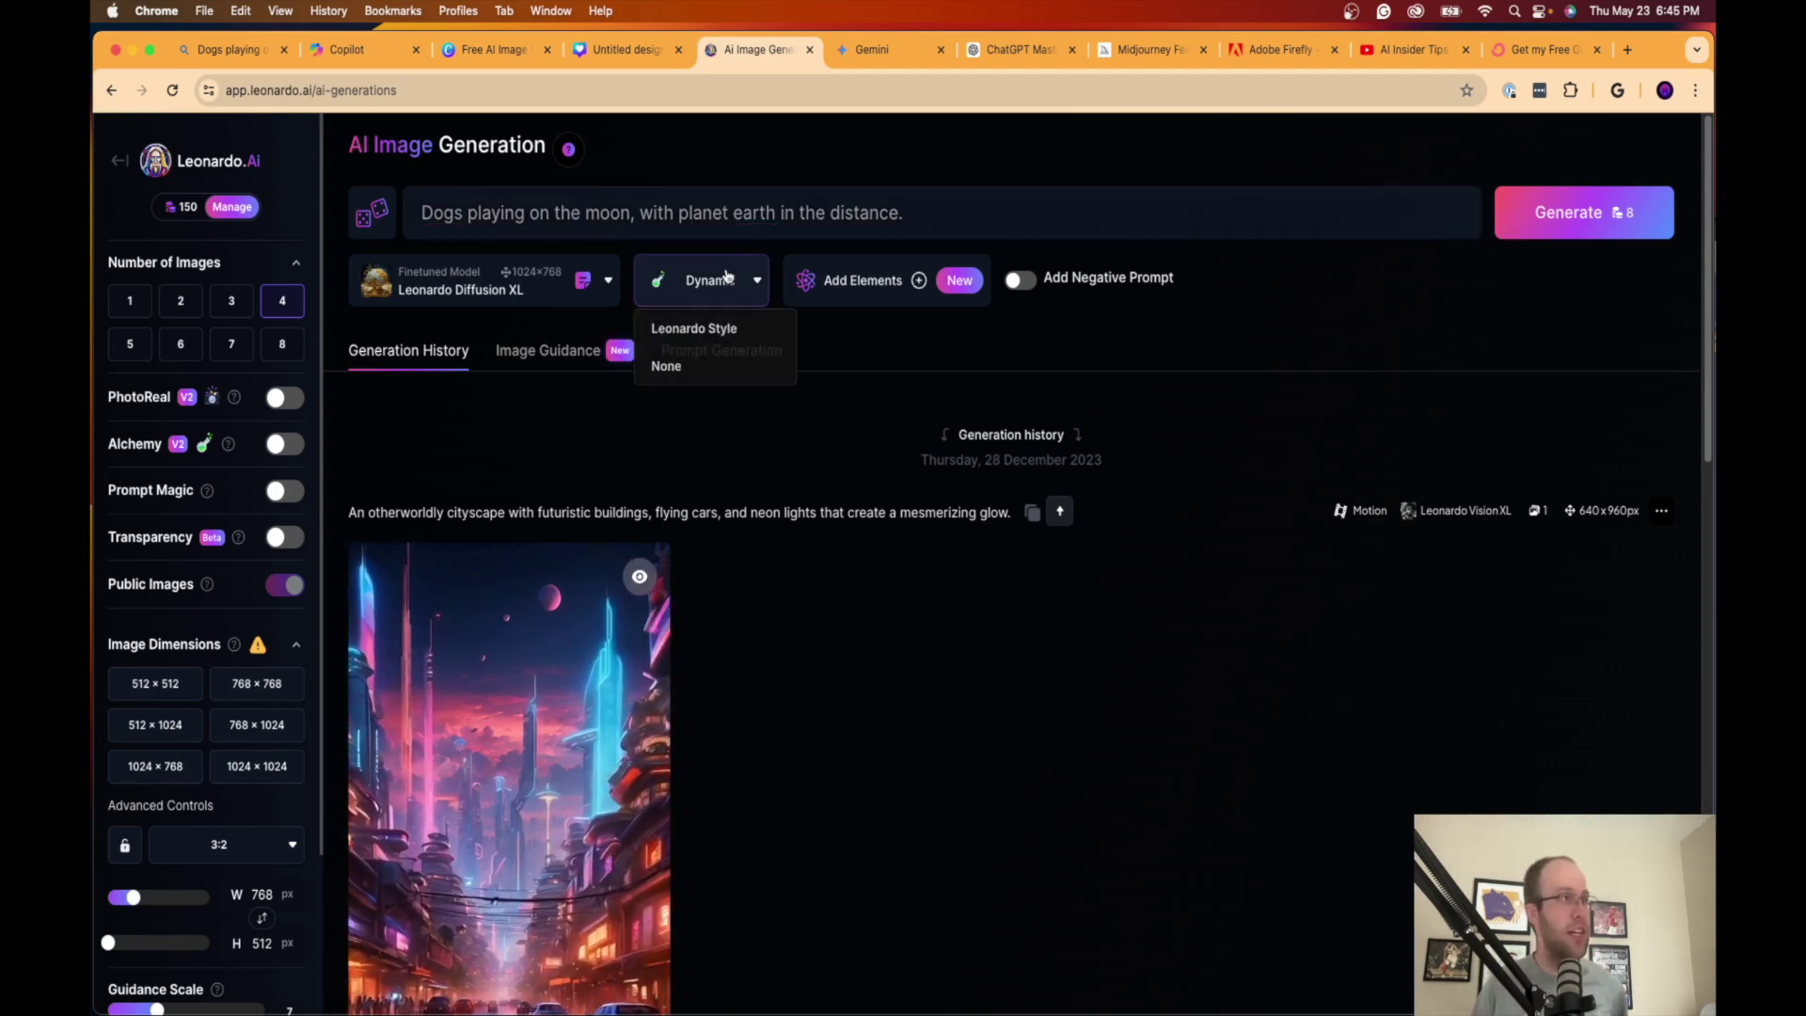
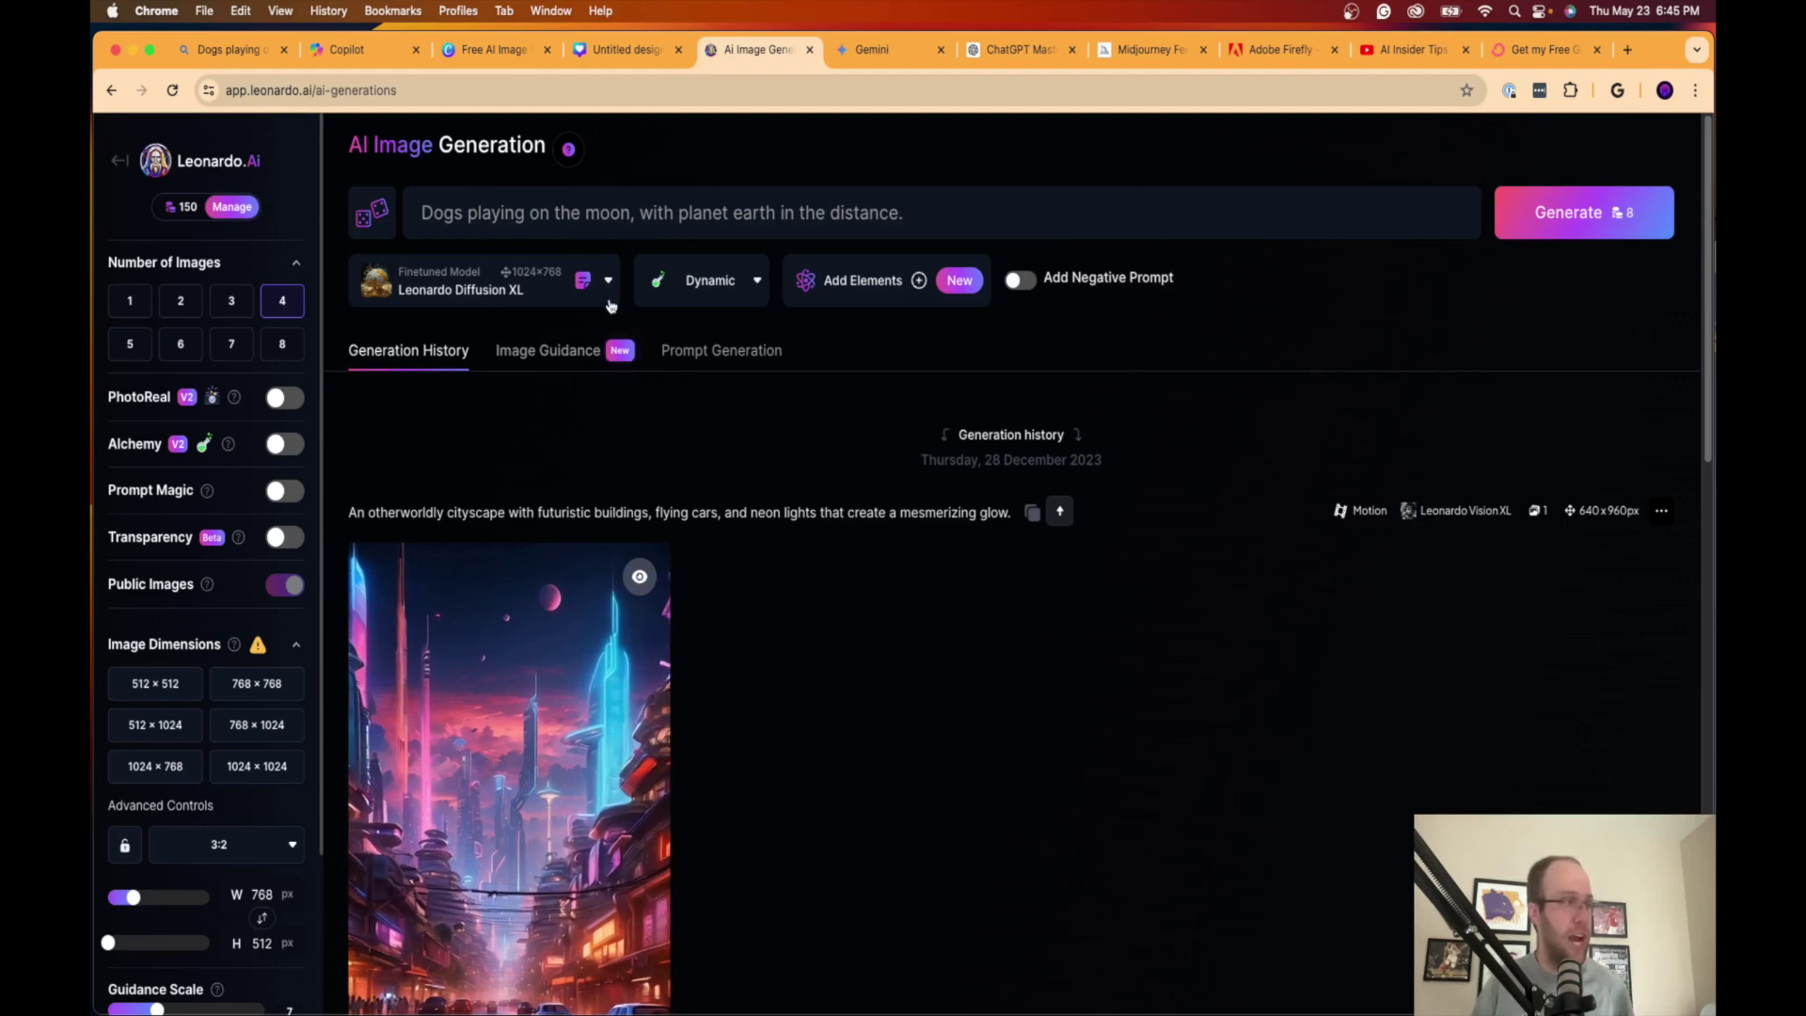
scroll(207, 376, down, 1)
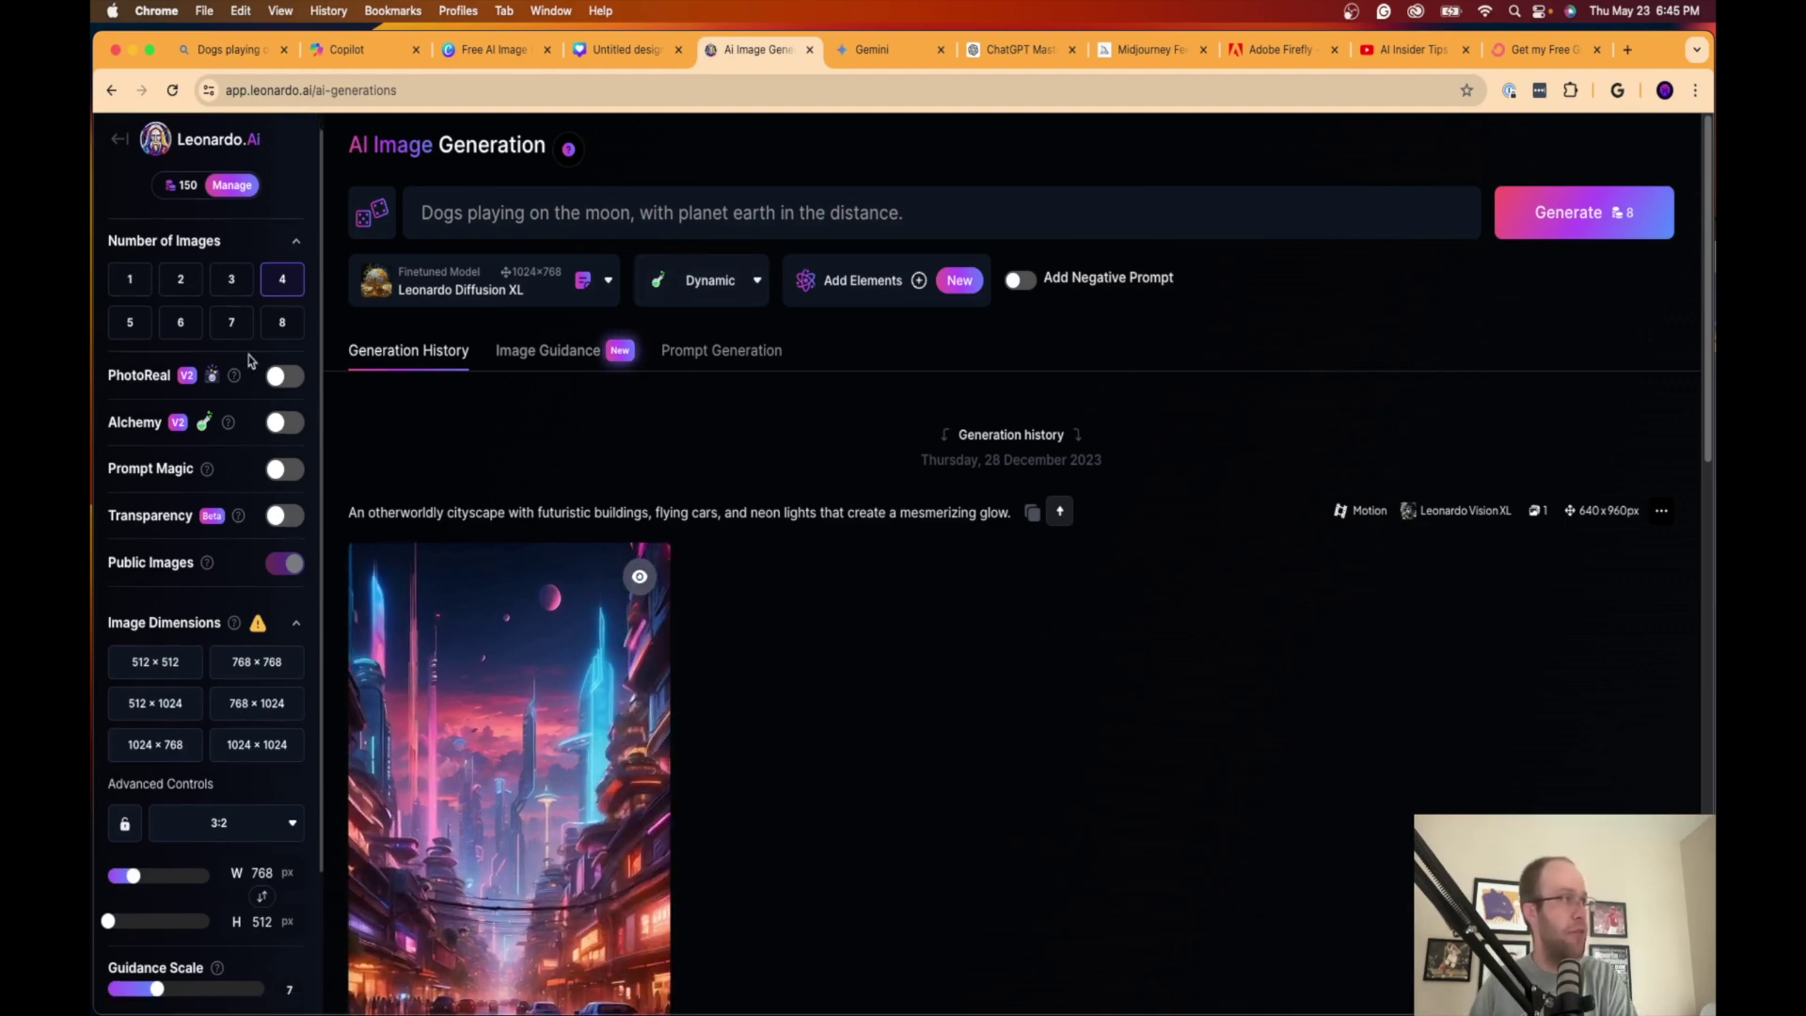
click(284, 439)
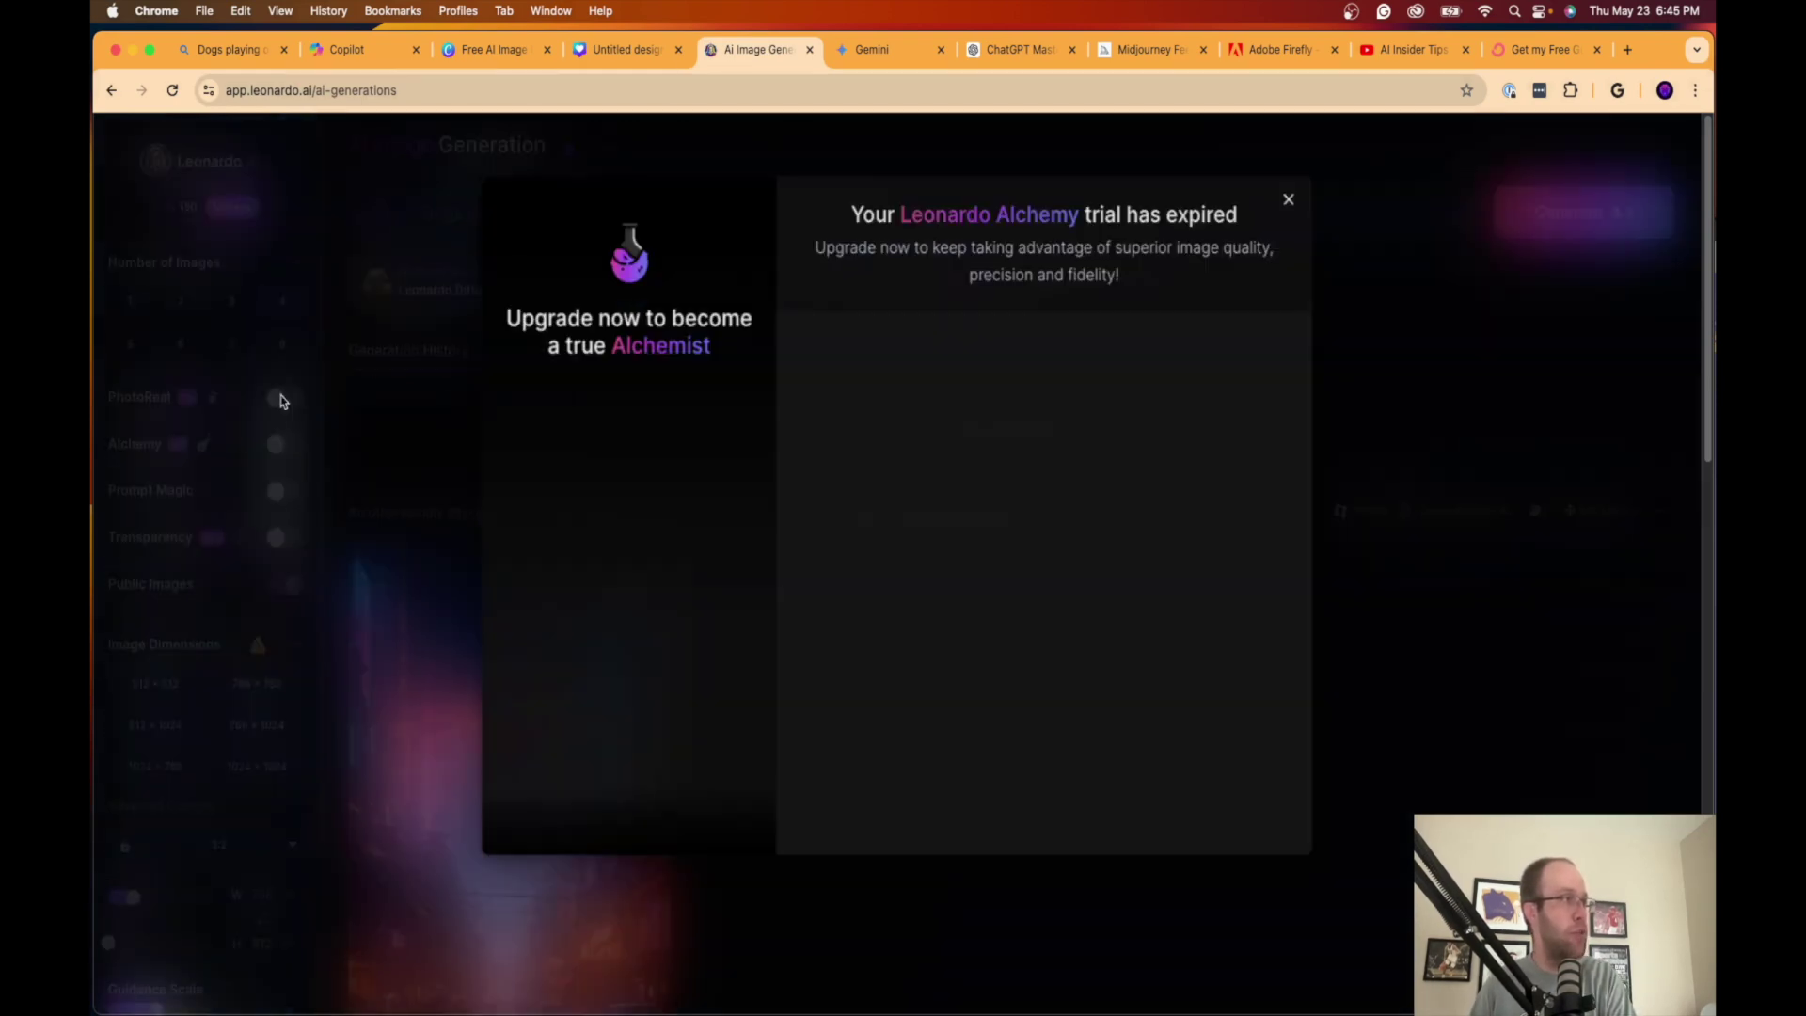
click(1292, 196)
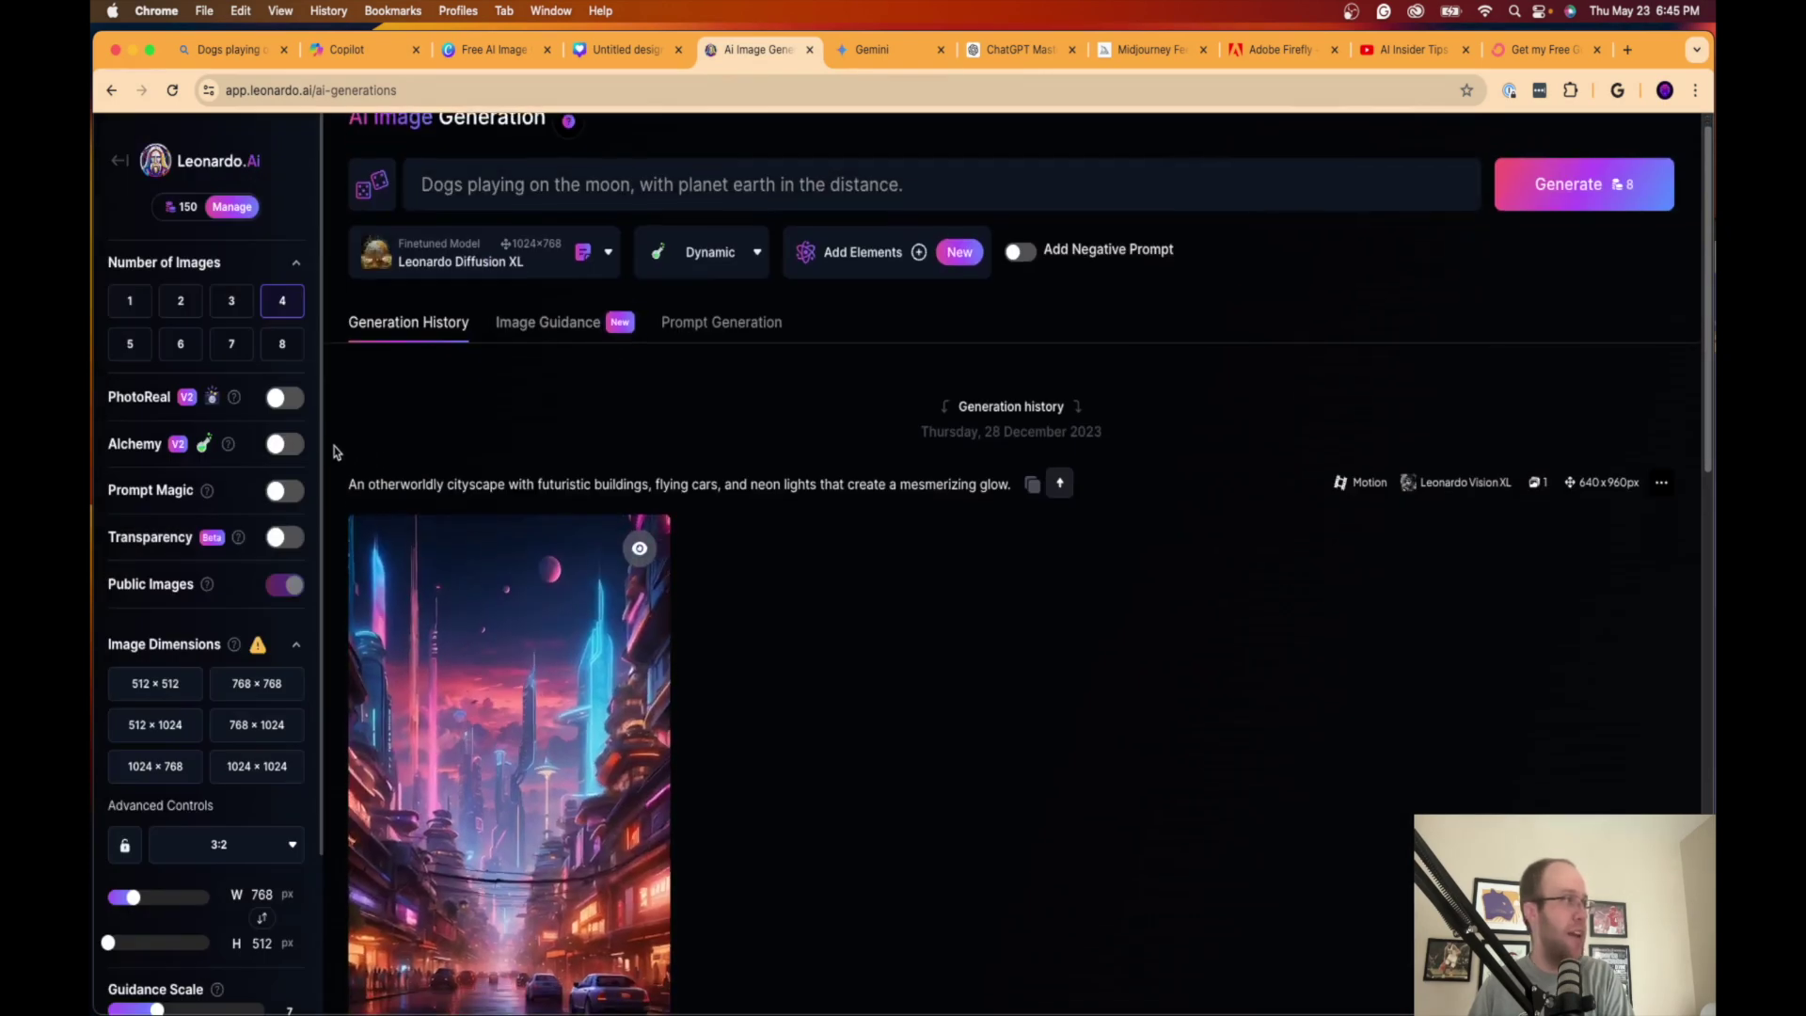
Step: Set the image dimensions to 1024 × 1024 and generate four images from the prompt
scroll(240, 419, down, 3)
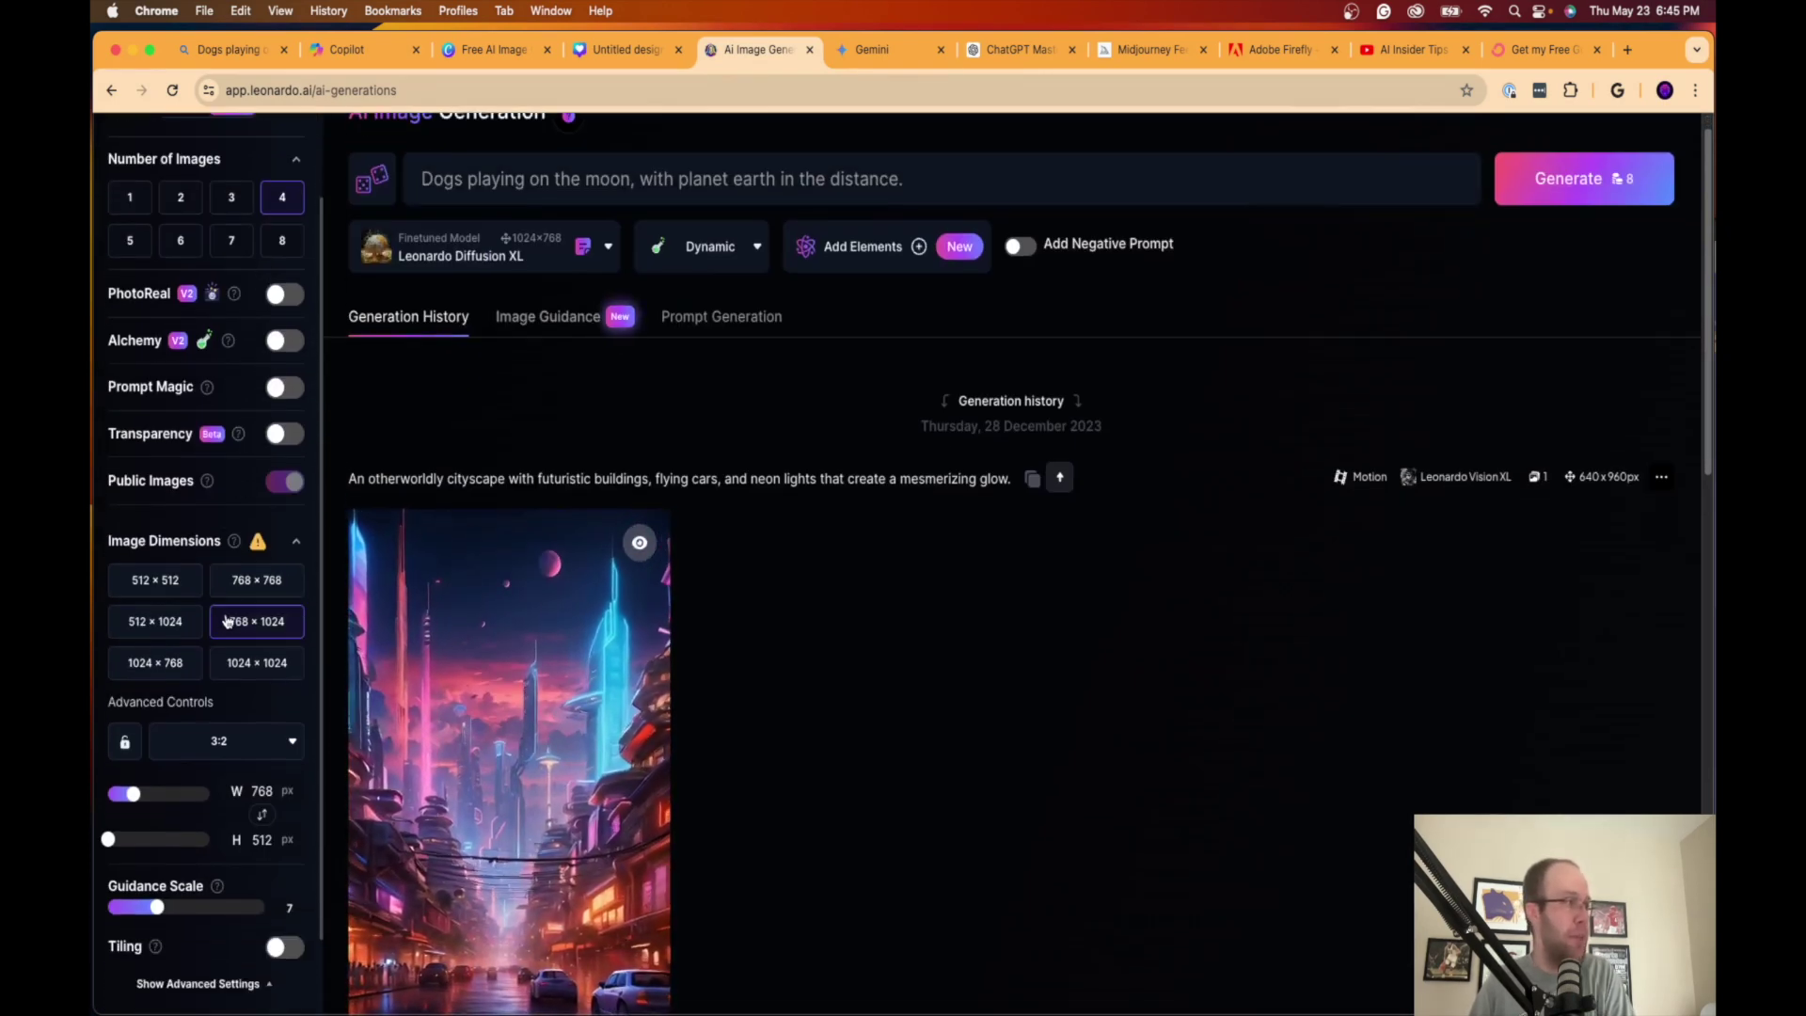
click(263, 660)
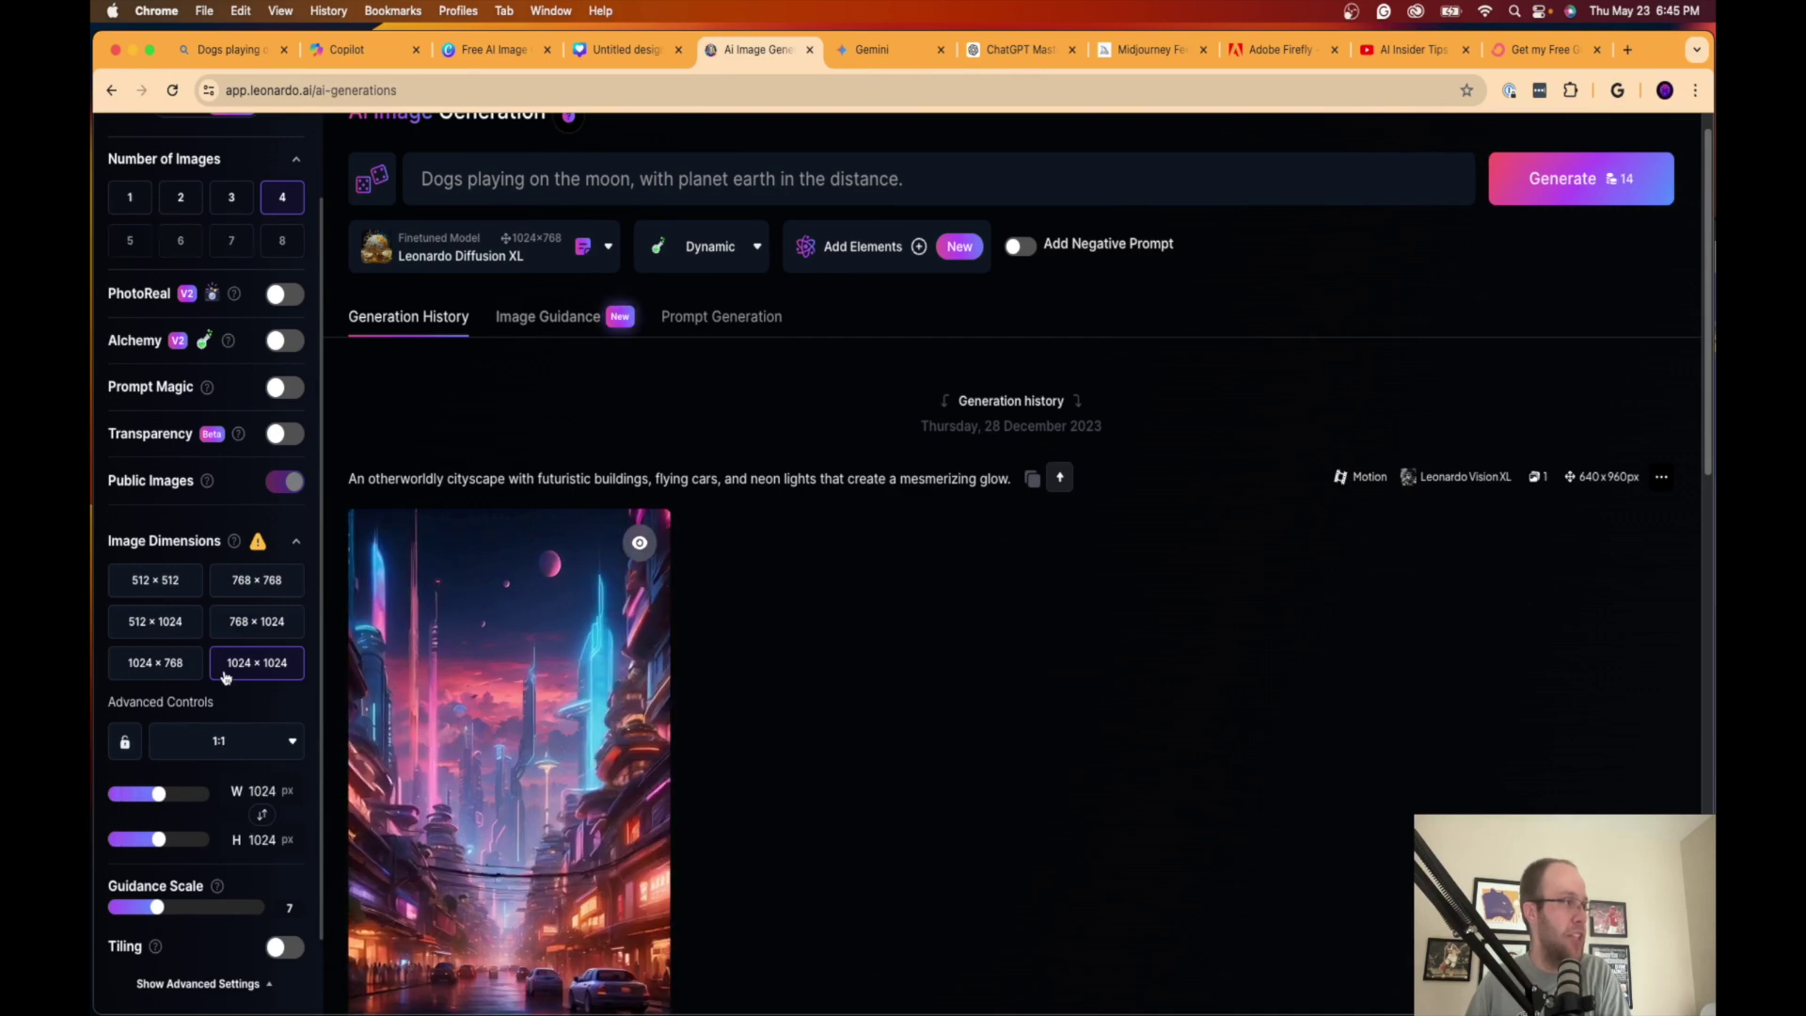
scroll(272, 687, up, 3)
scroll(287, 753, down, 5)
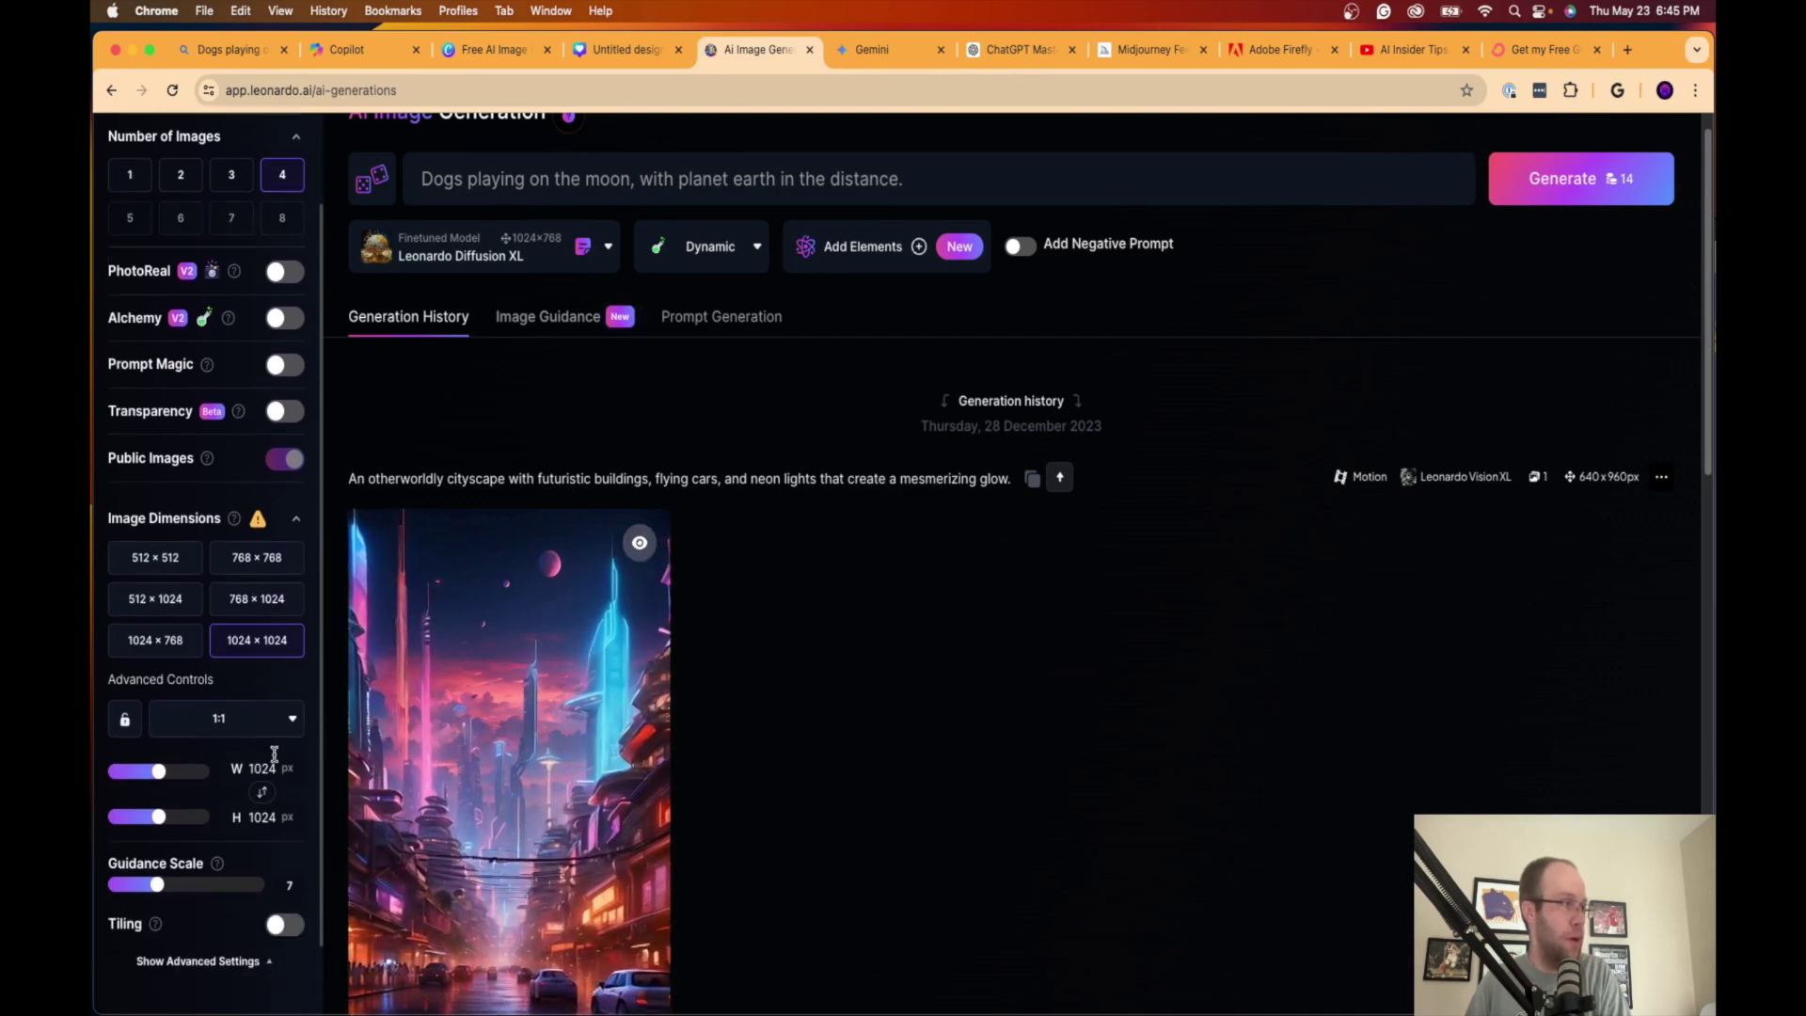
scroll(296, 786, down, 5)
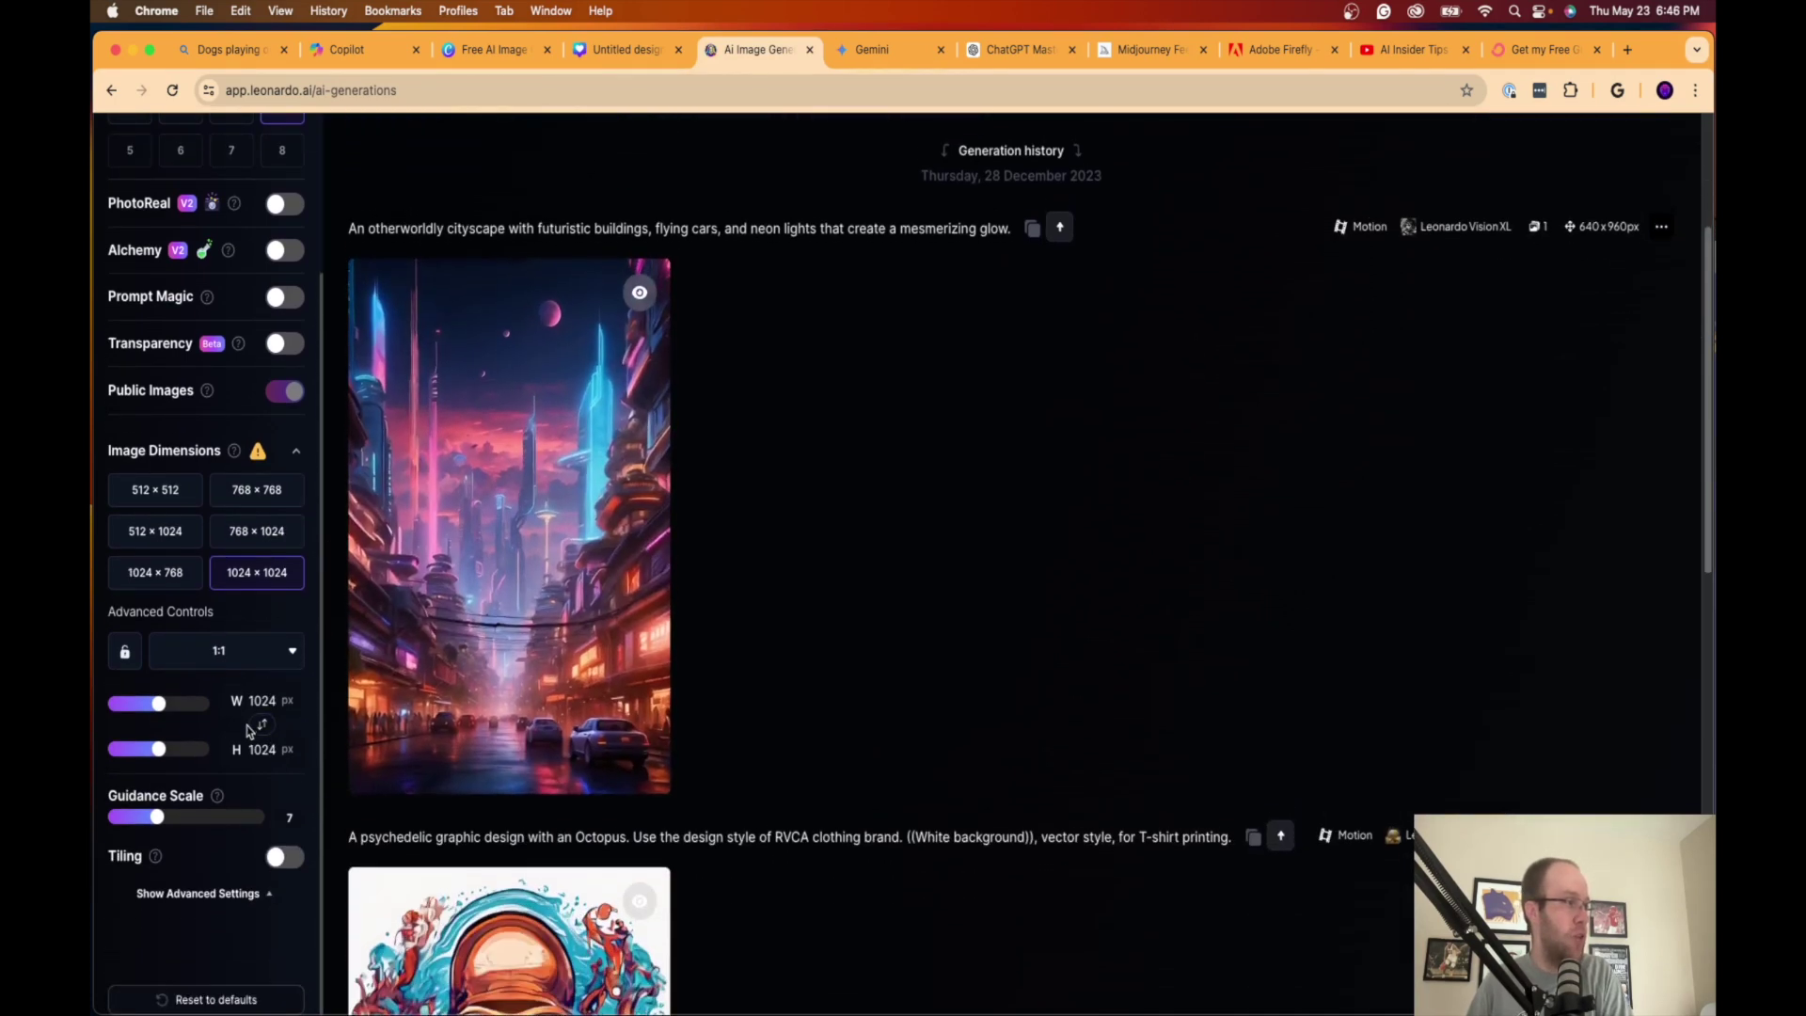
scroll(245, 735, up, 3)
scroll(244, 735, up, 5)
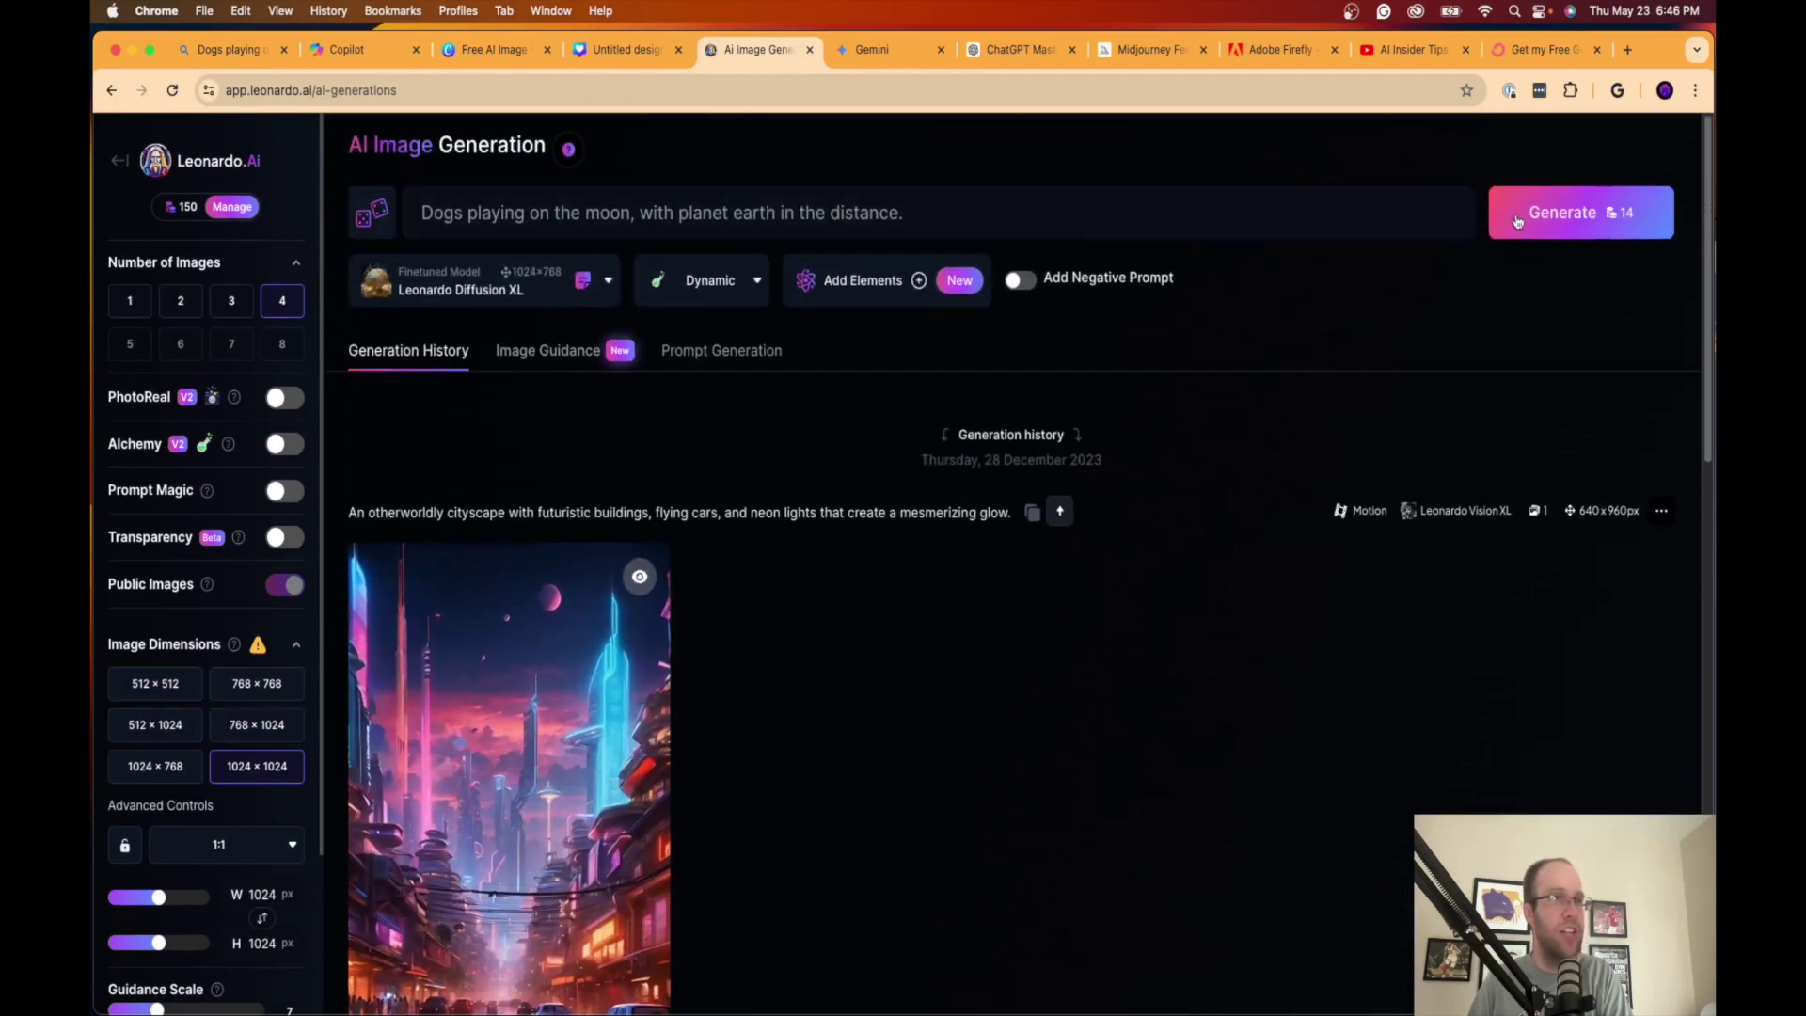
click(1568, 237)
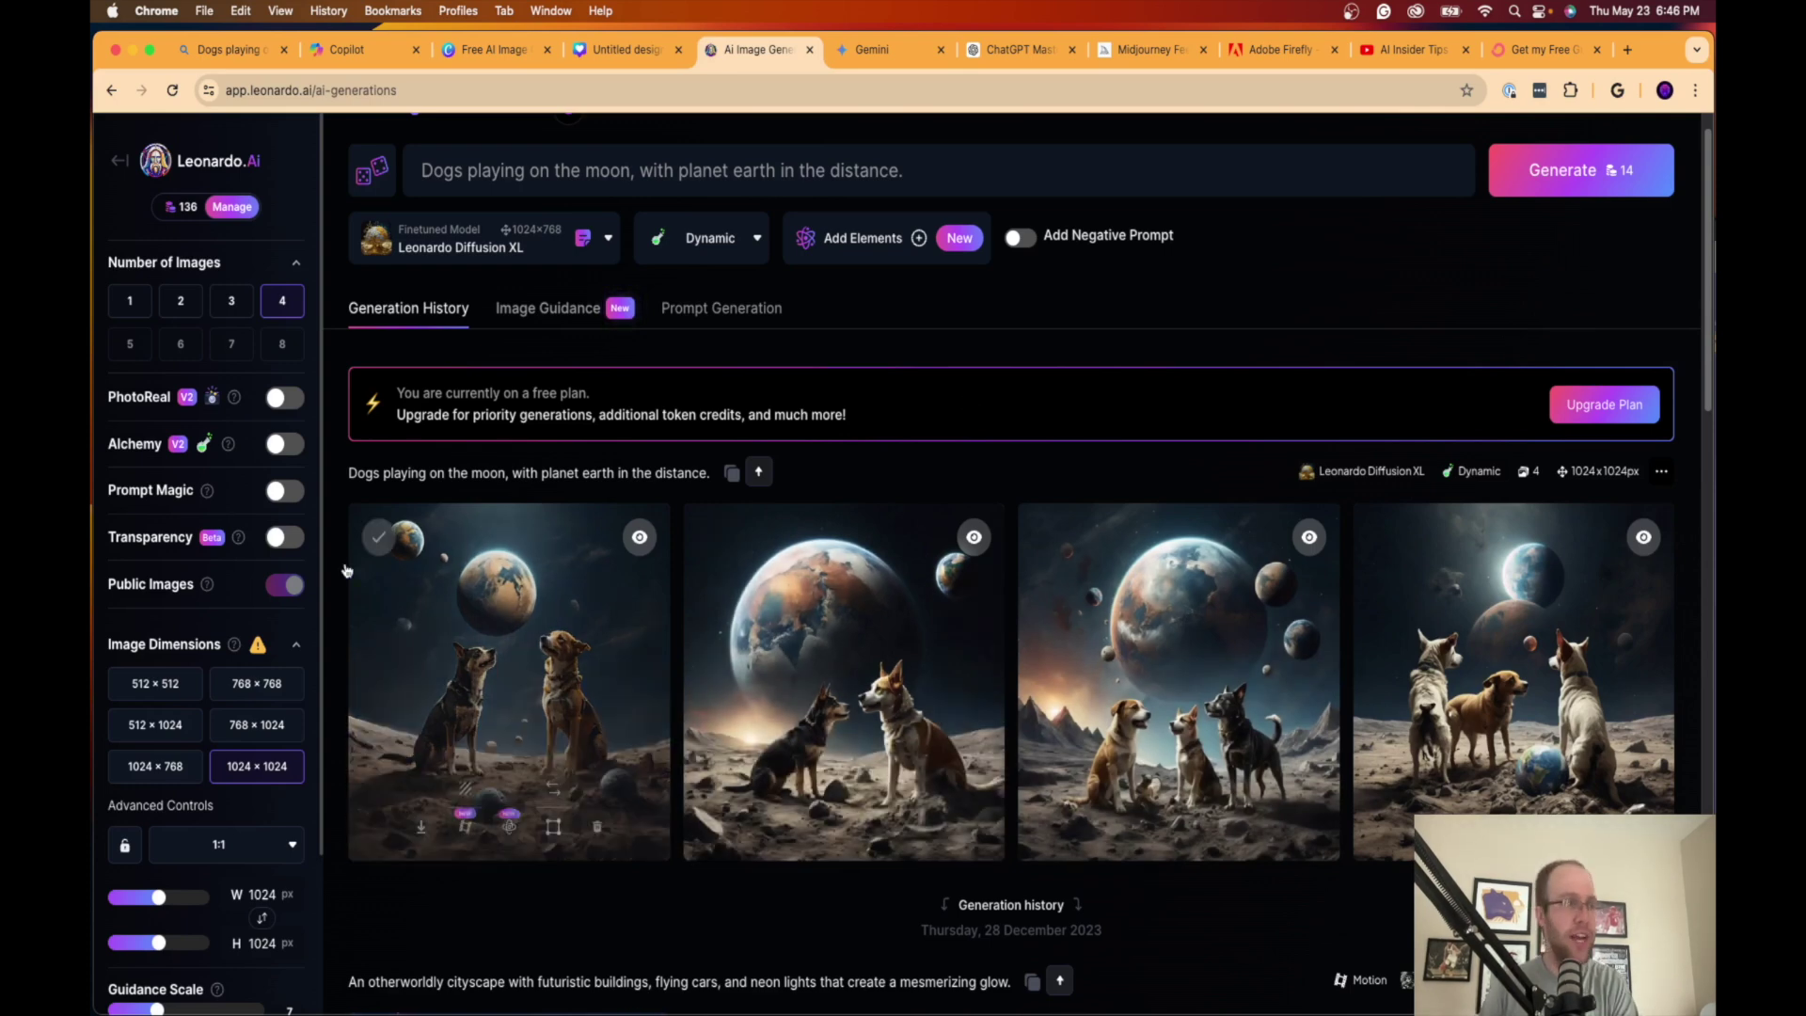
Step: View the first generated image of two seated dogs enlarged and close the preview
click(503, 630)
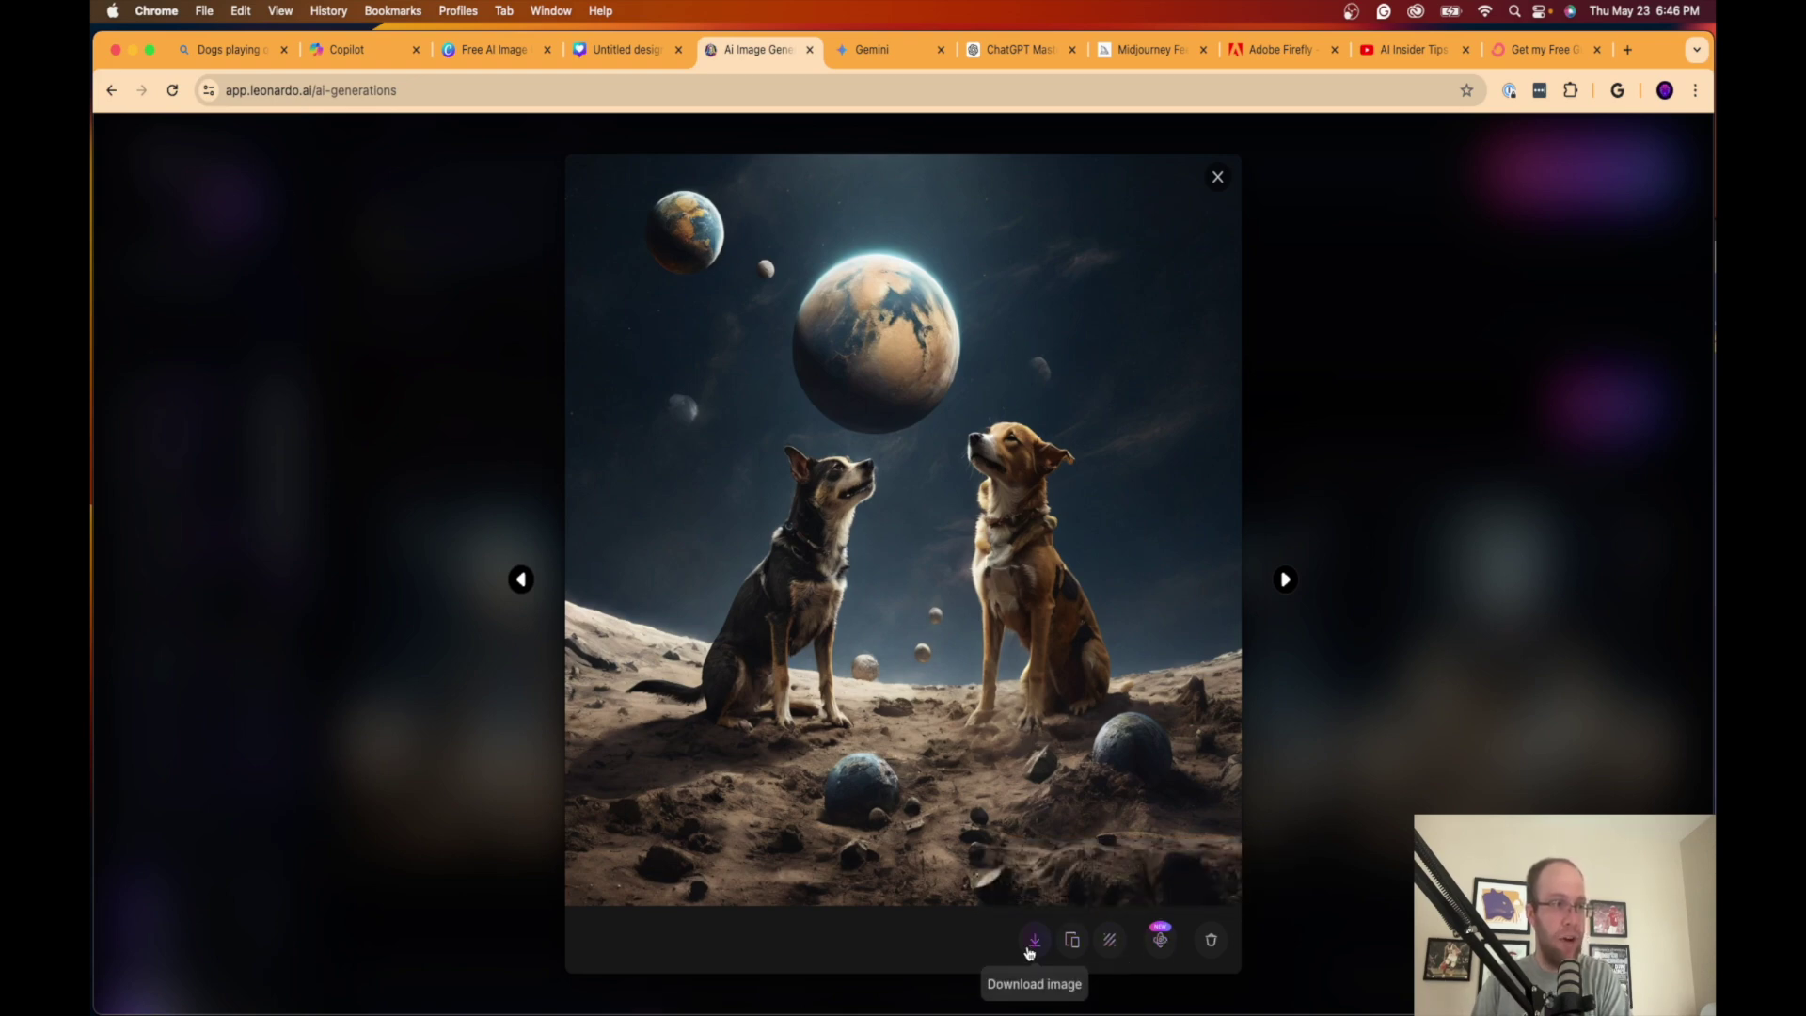
click(1220, 180)
scroll(800, 485, down, 2)
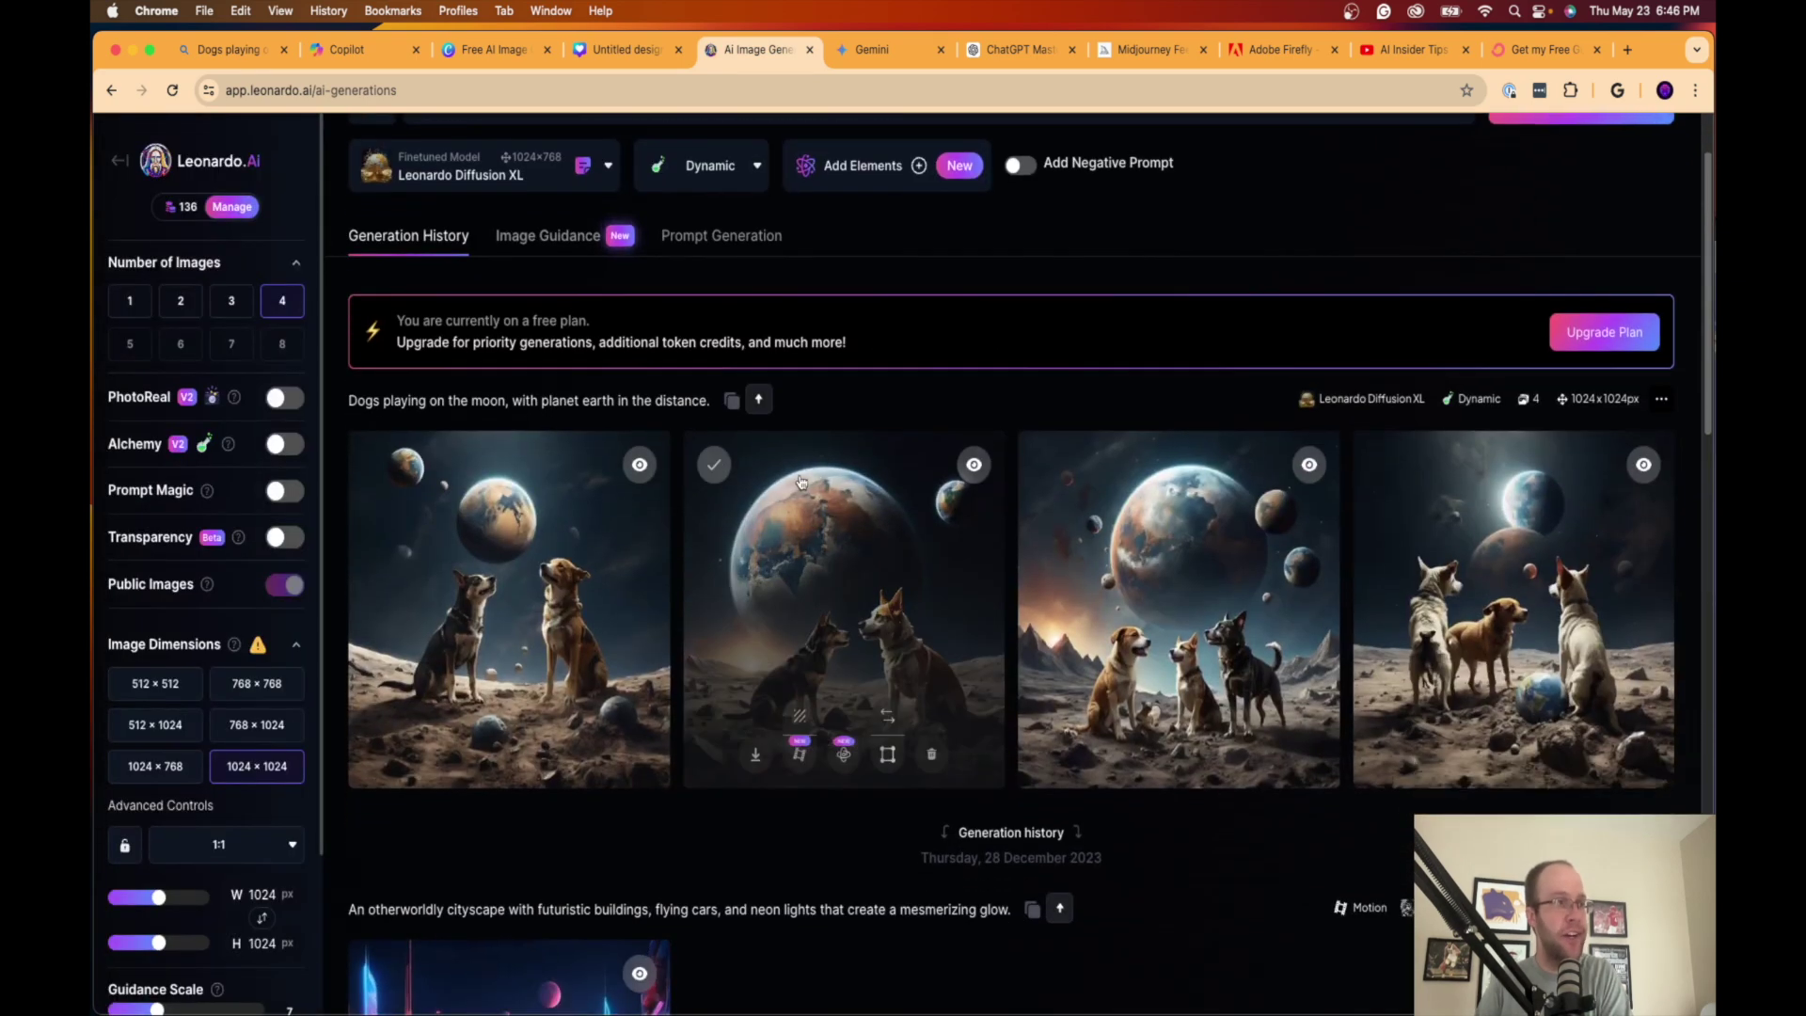
Step: Examine the dogs and planets in the four generated images and return to the Leonardo.AI home page
mouse_move(625, 986)
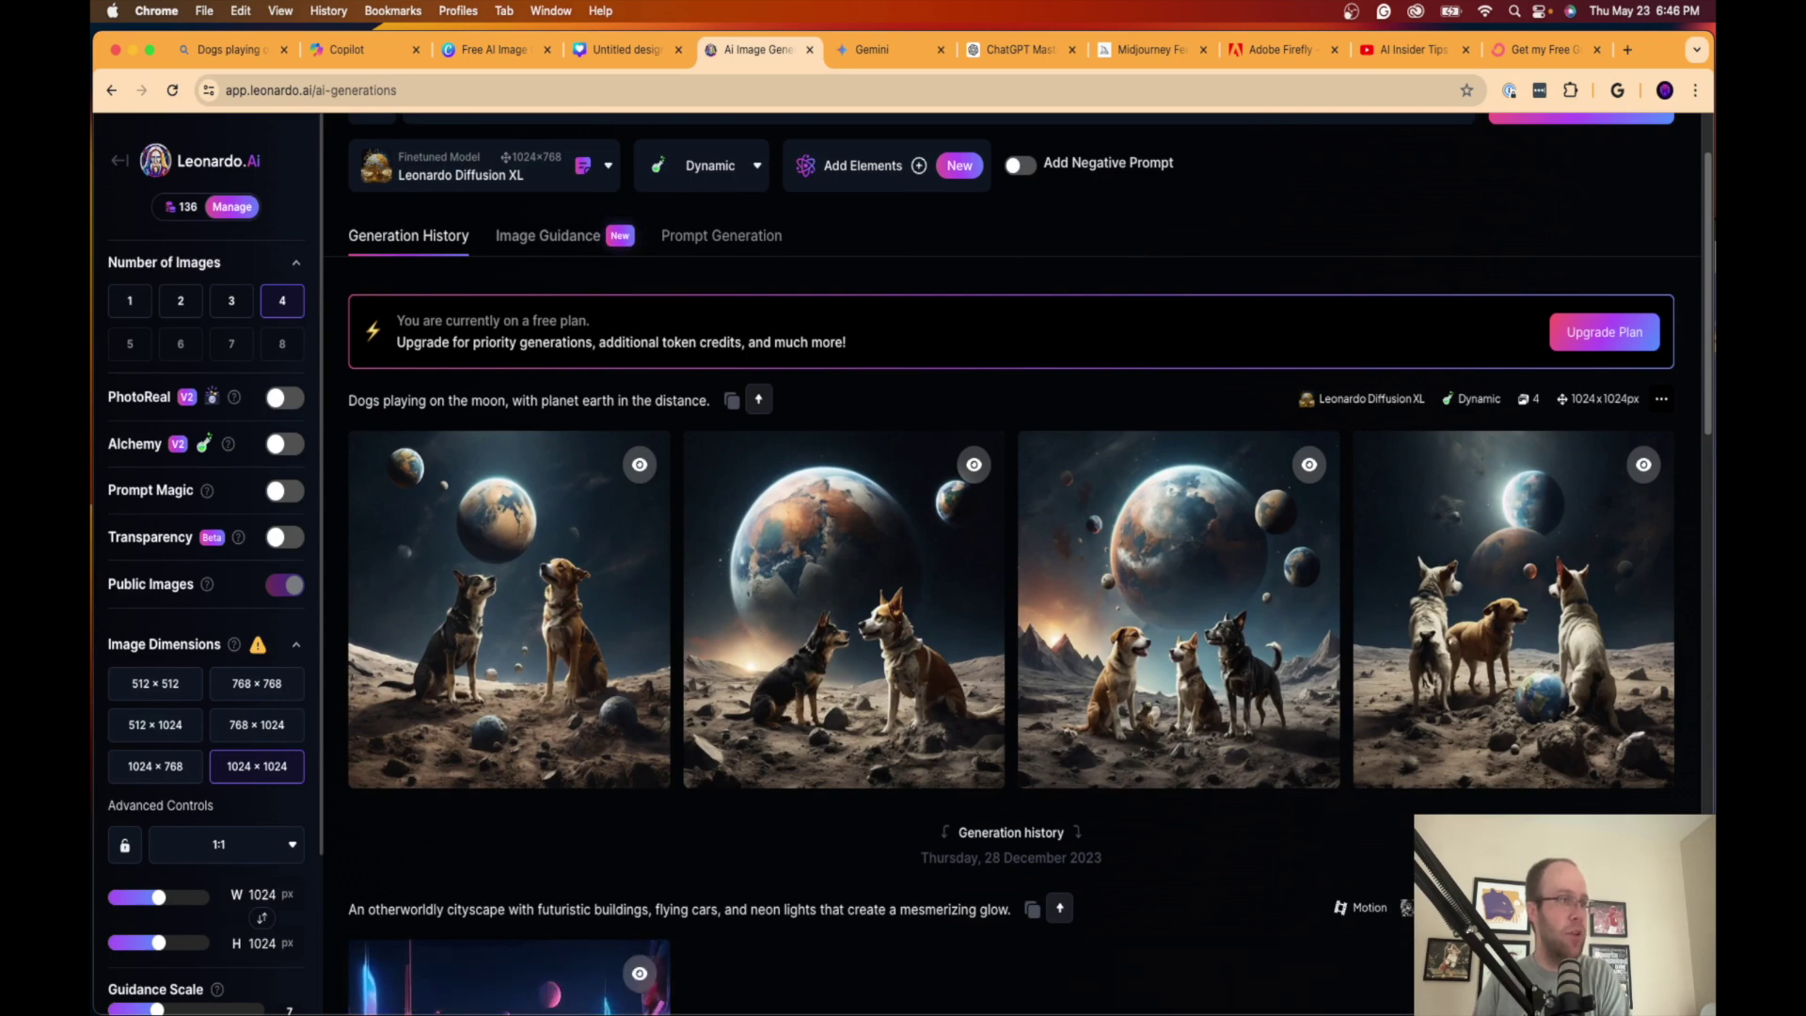
mouse_move(1226, 567)
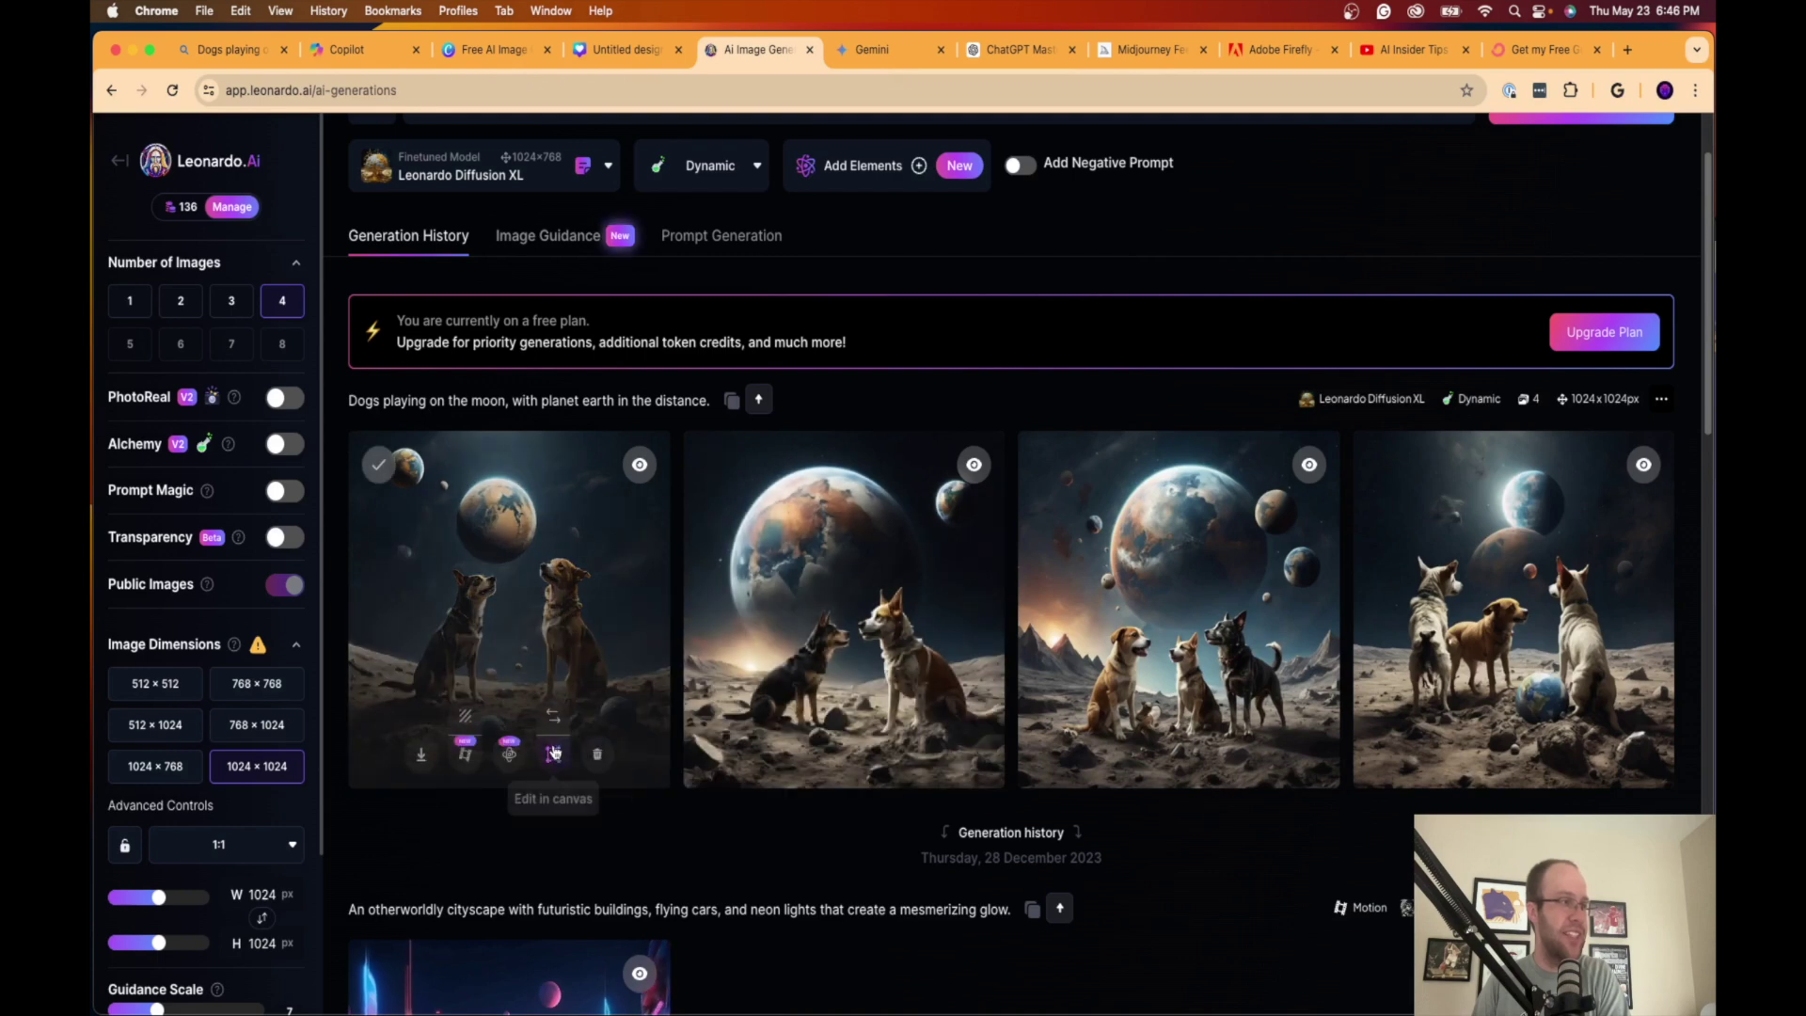
mouse_move(1566, 687)
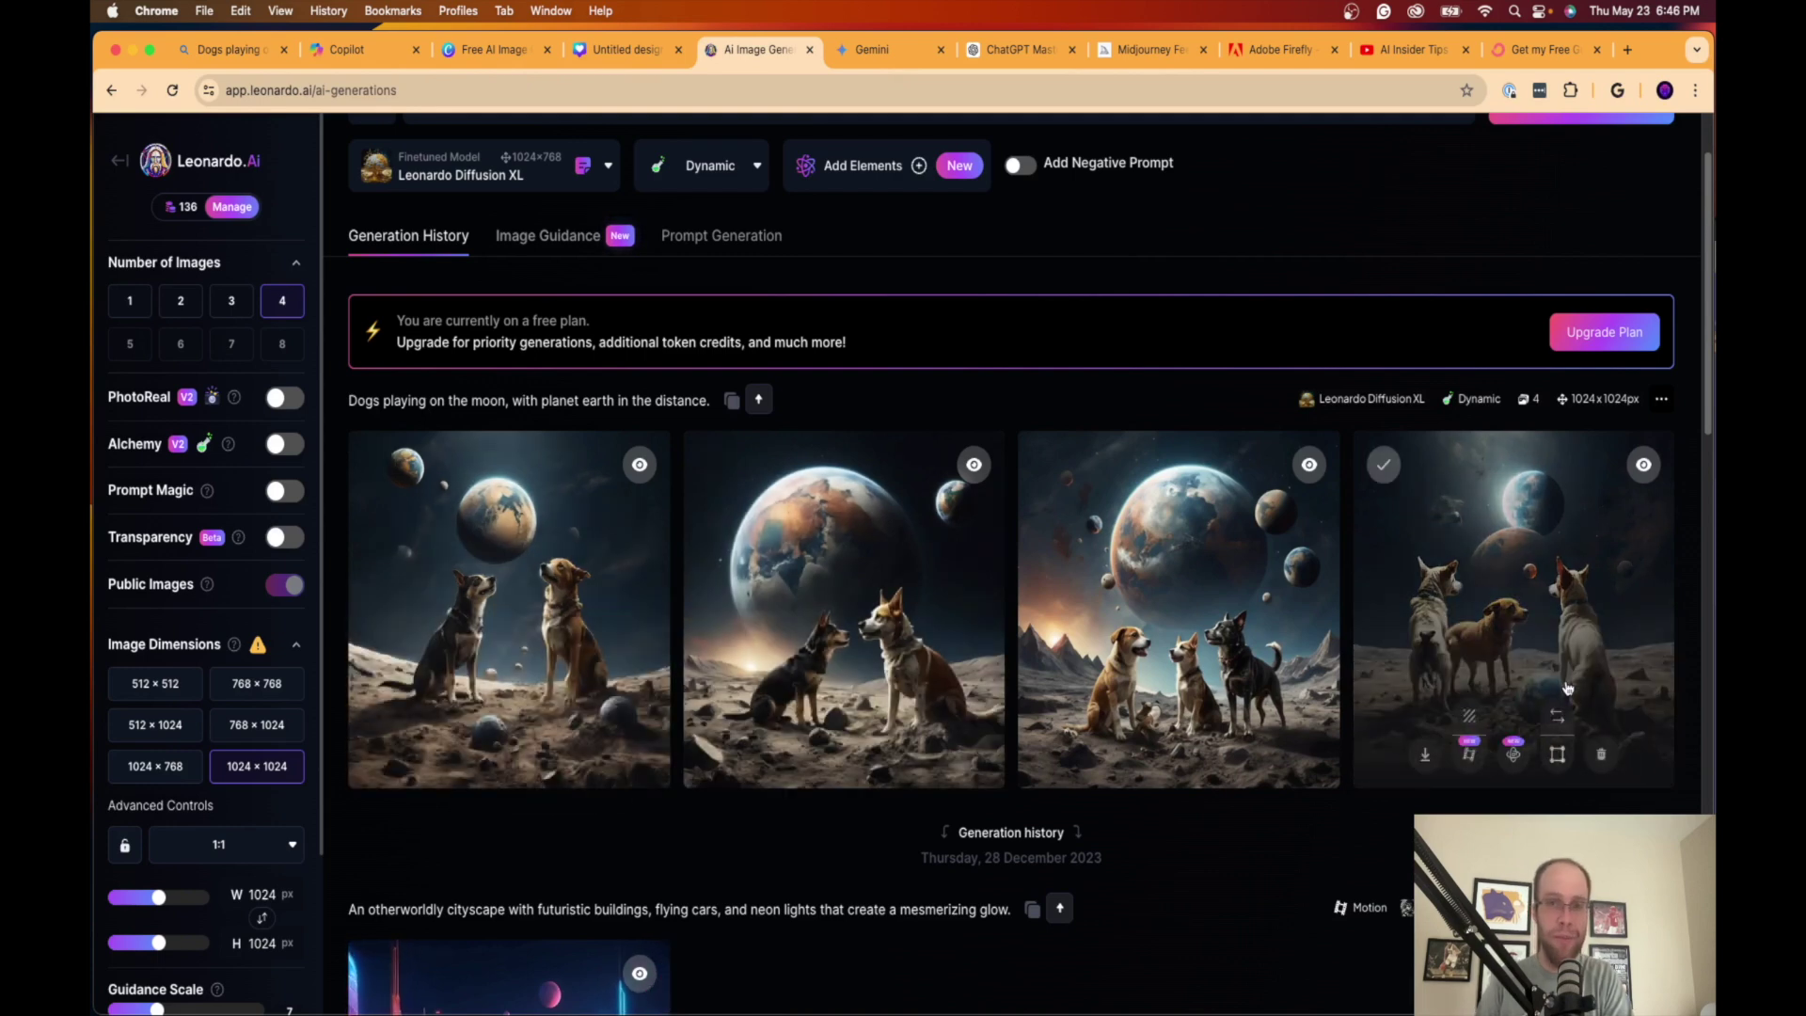
mouse_move(870, 616)
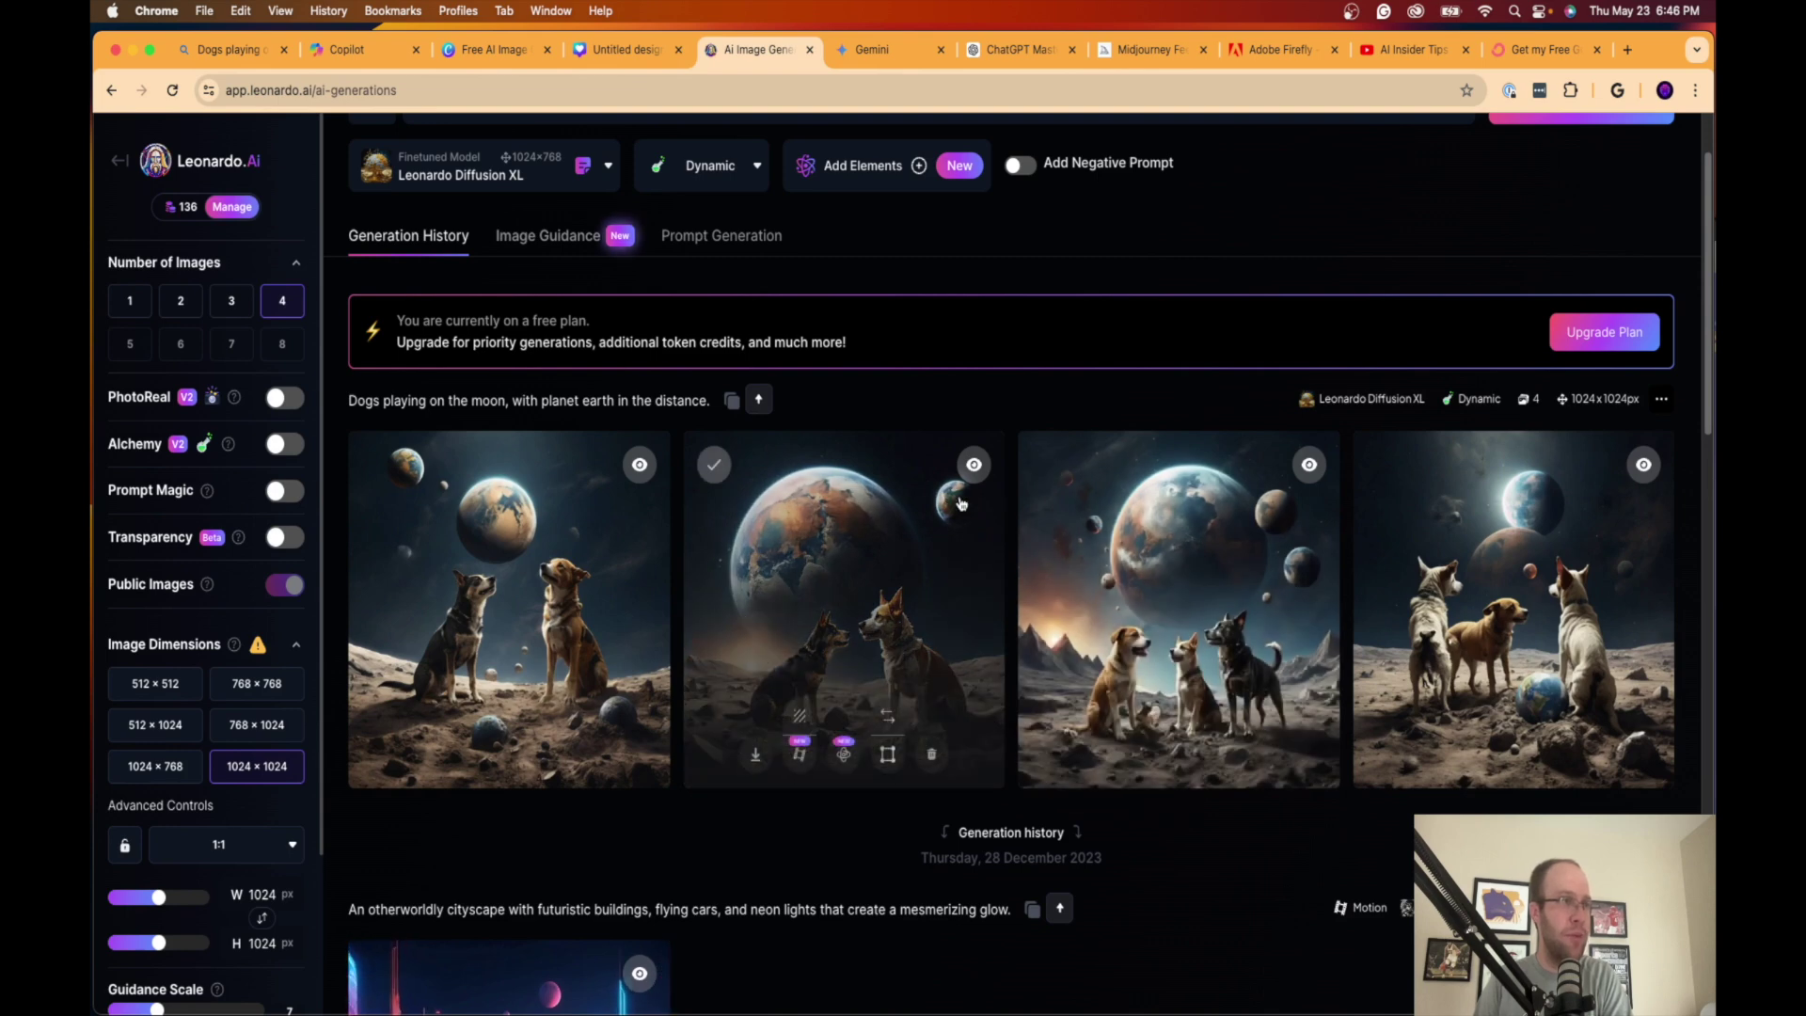
mouse_move(1302, 609)
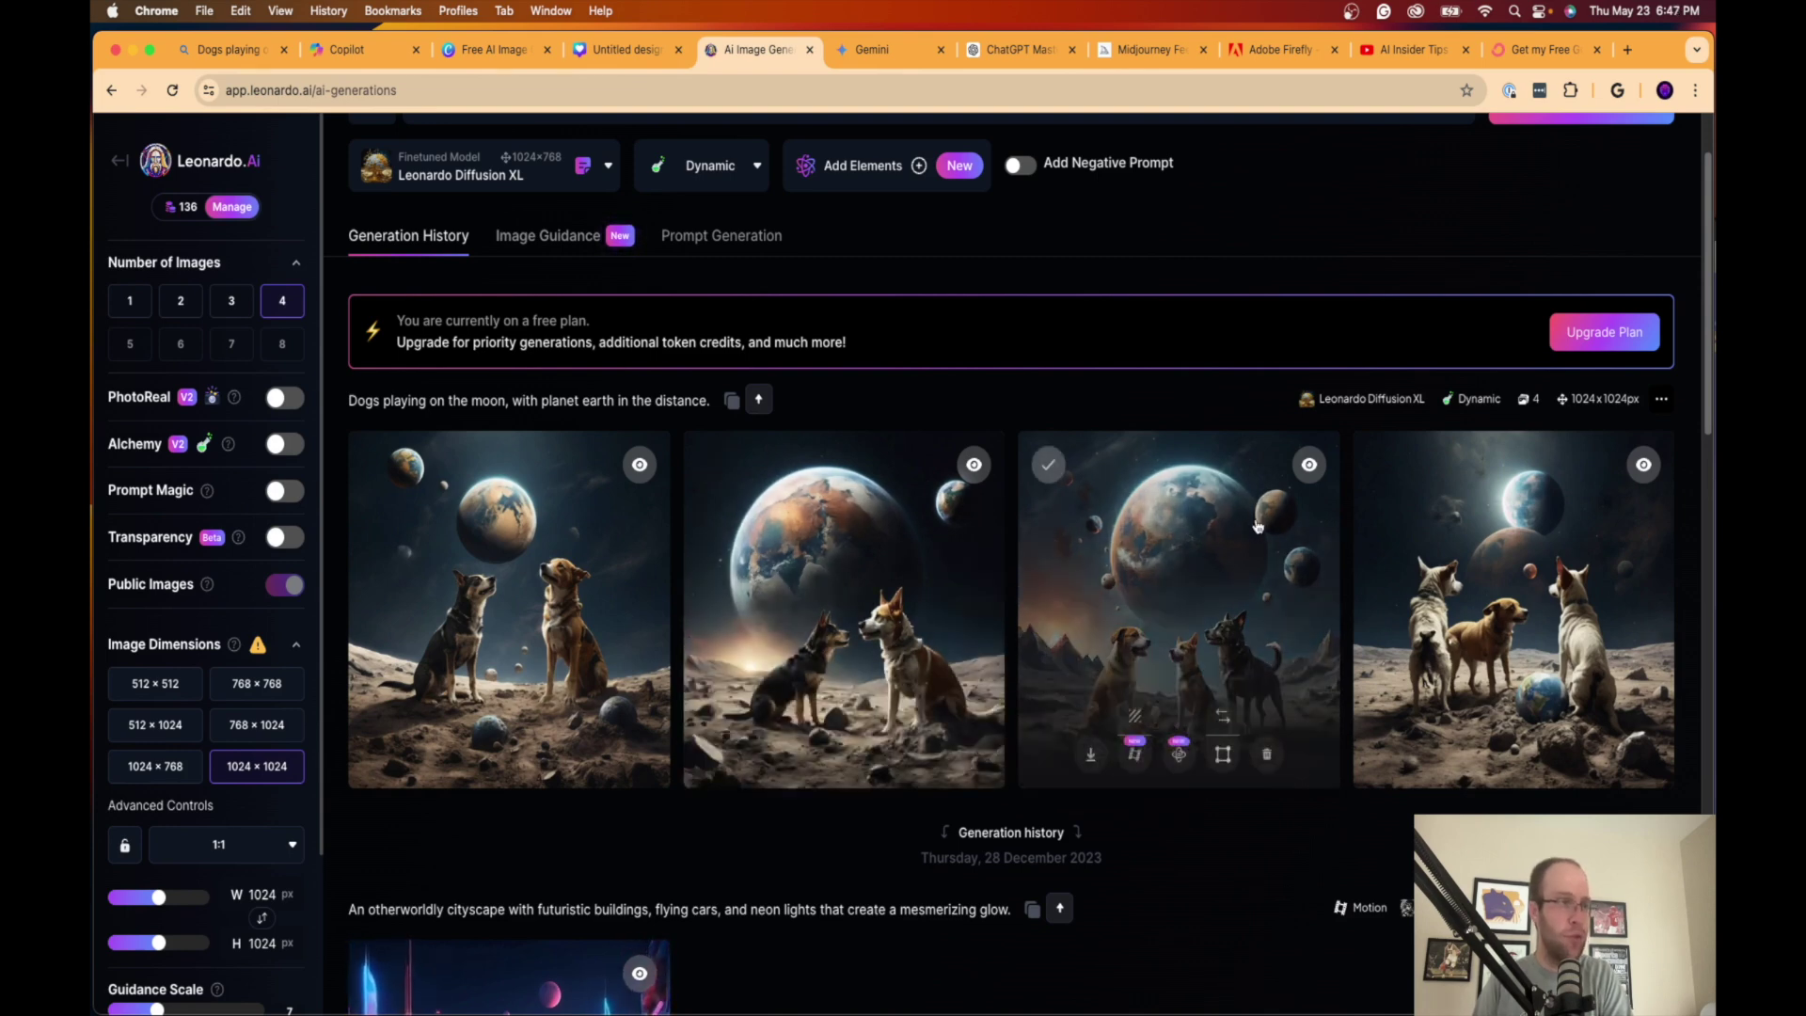
scroll(1187, 902, down, 5)
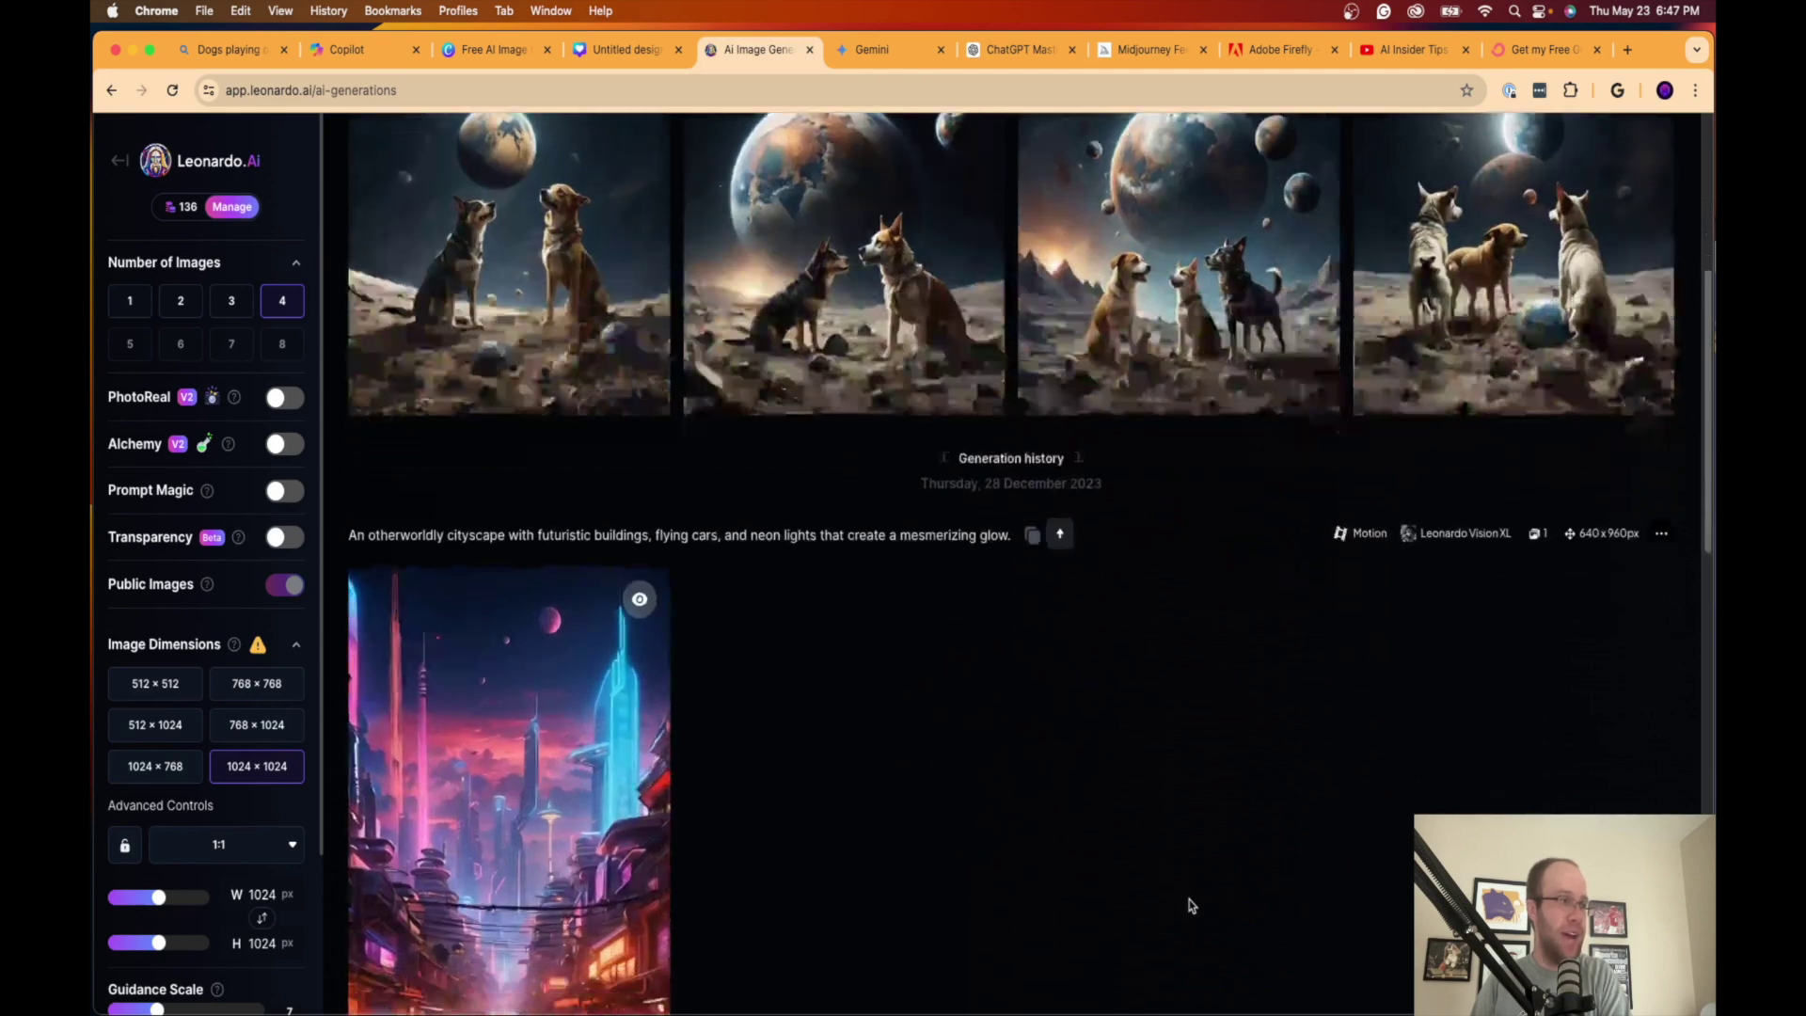
scroll(1188, 899, up, 15)
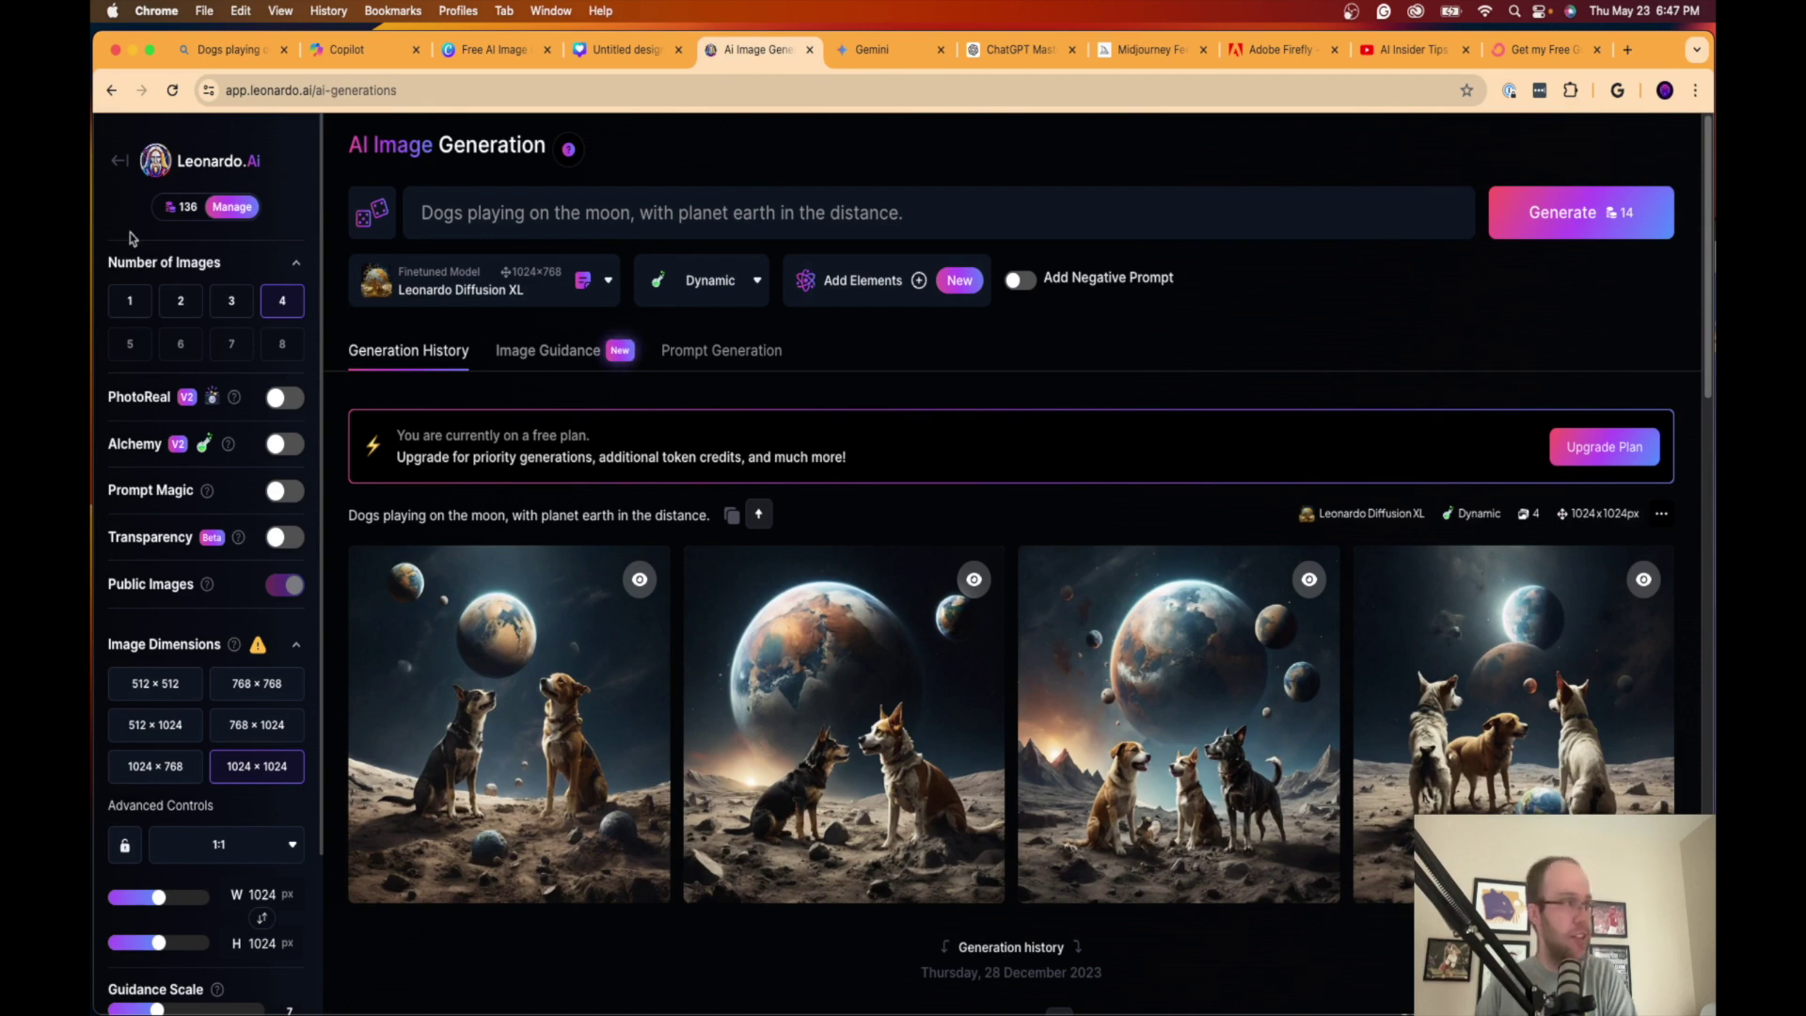
click(120, 161)
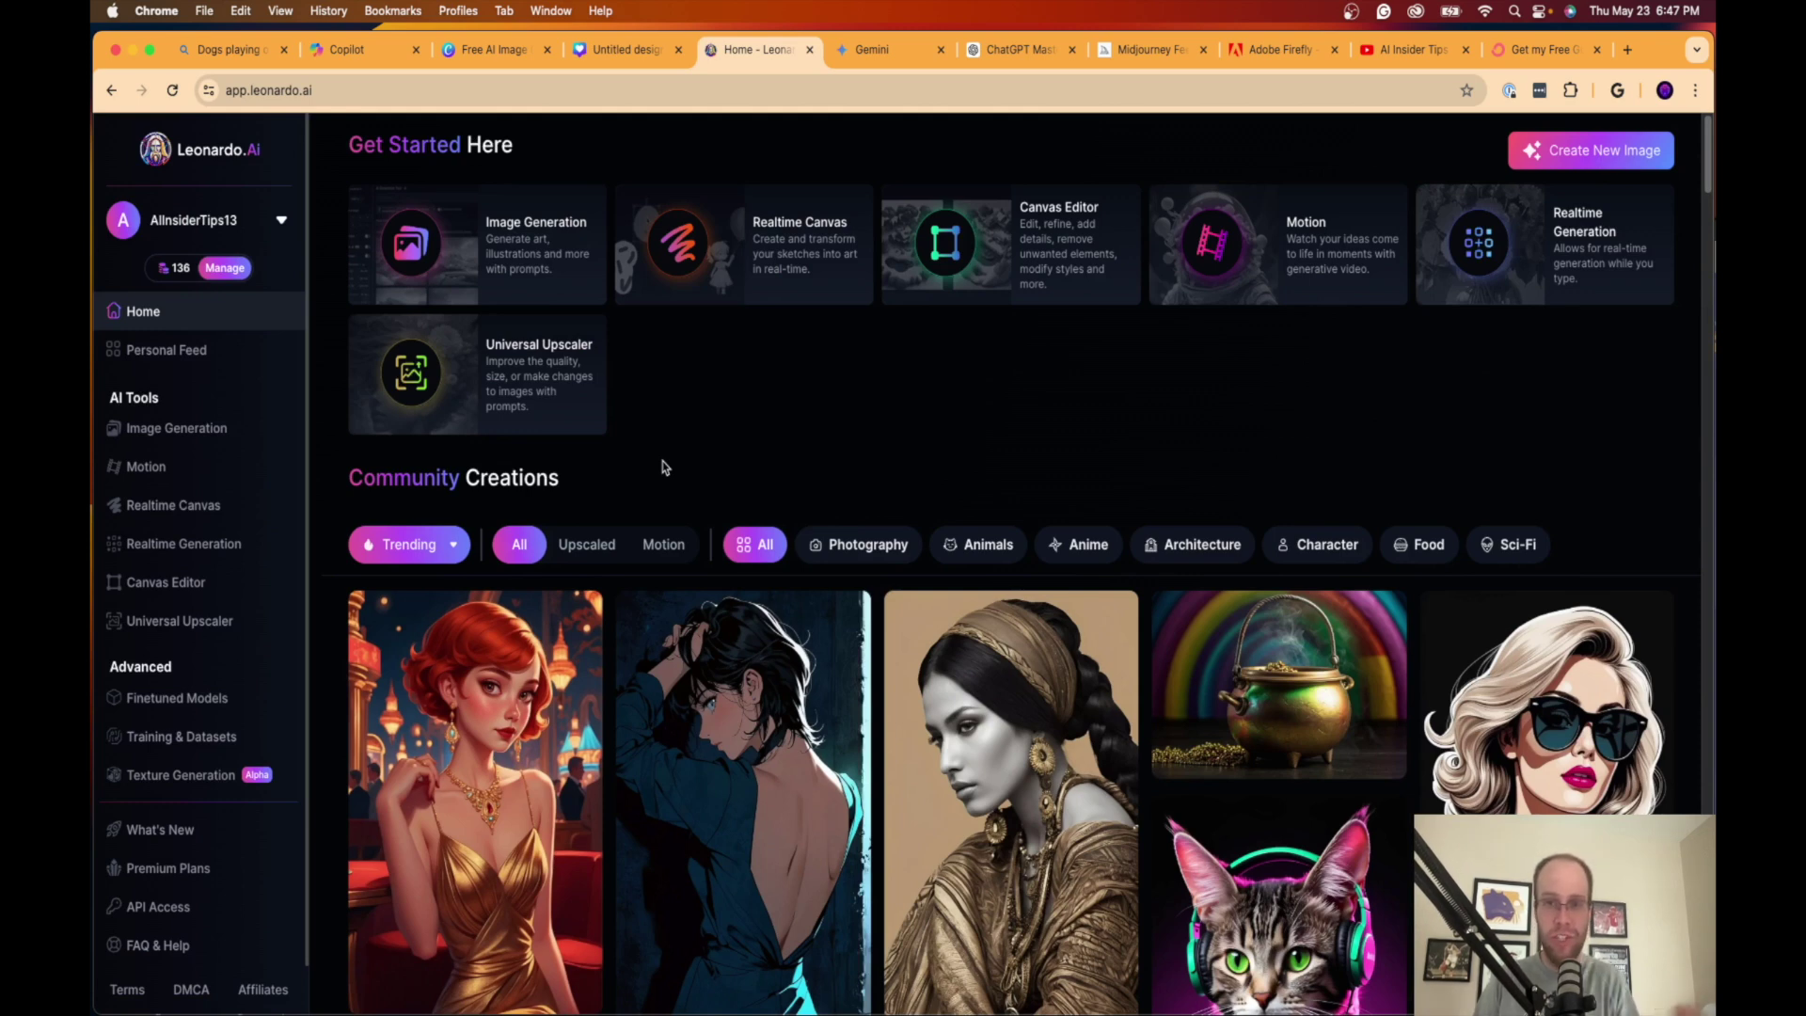
Step: Sort the Leonardo.AI community creations by New and then by Top
scroll(668, 467, down, 2)
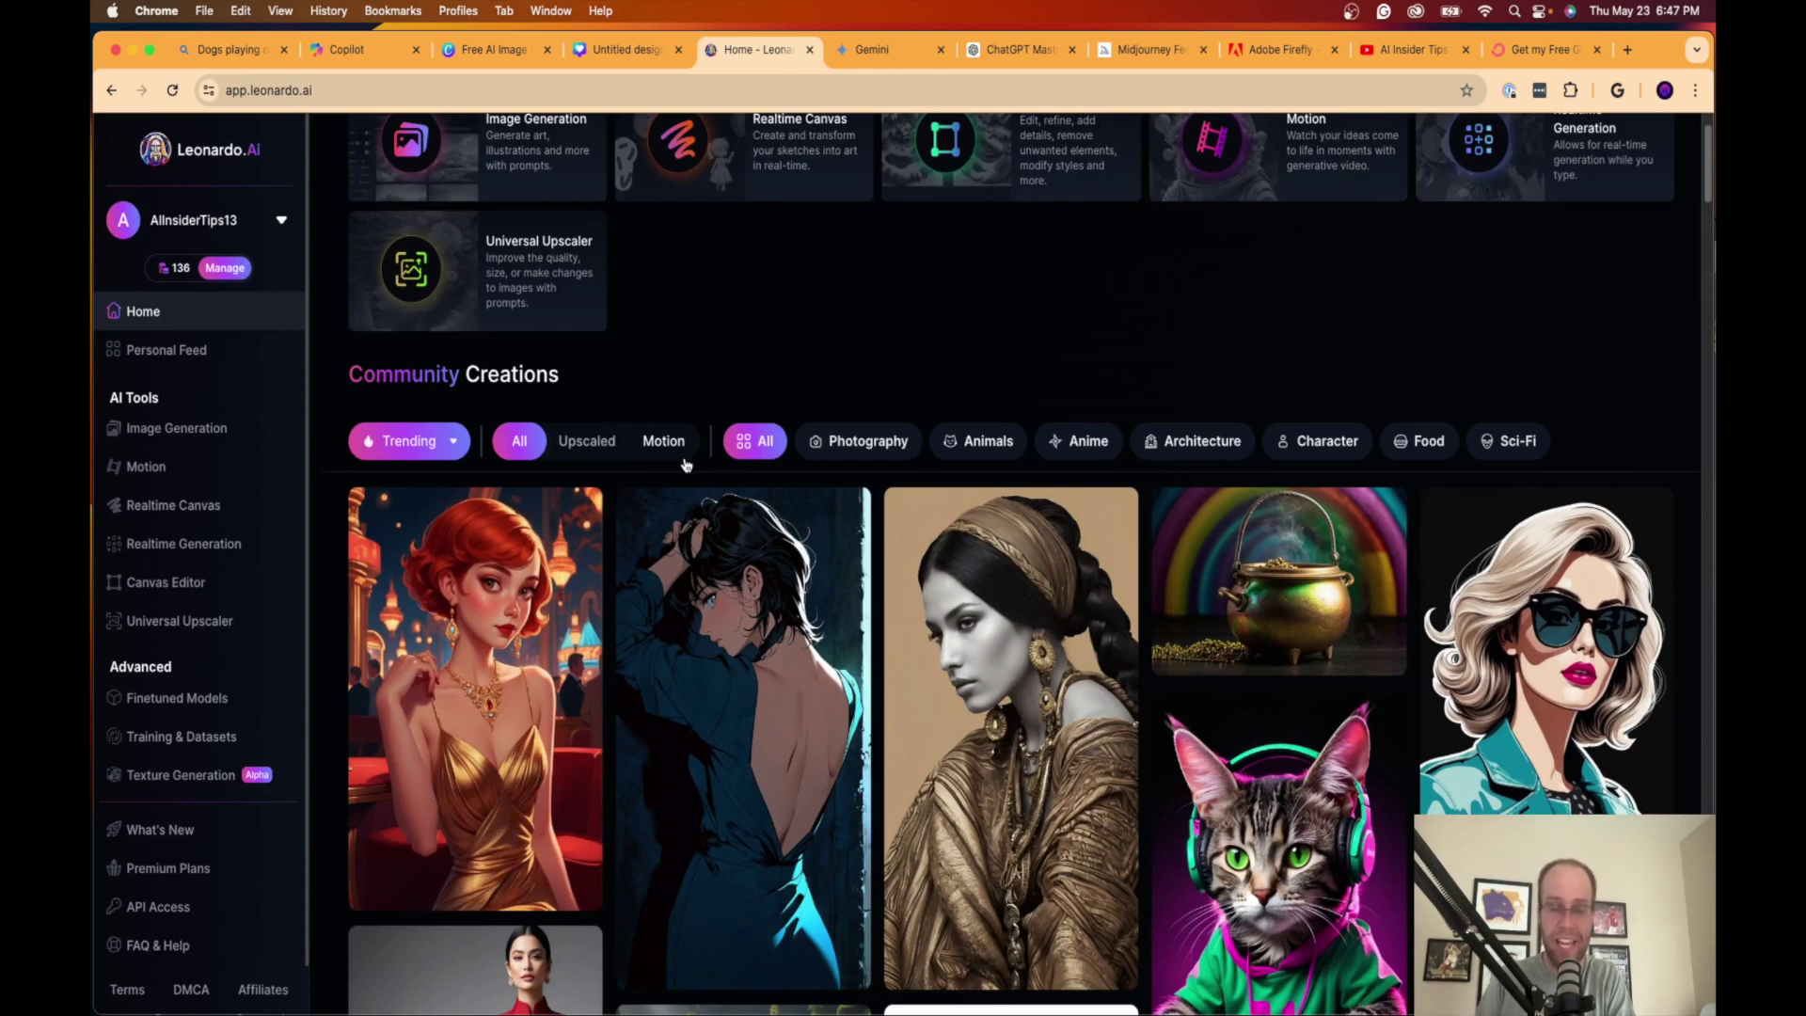
click(431, 442)
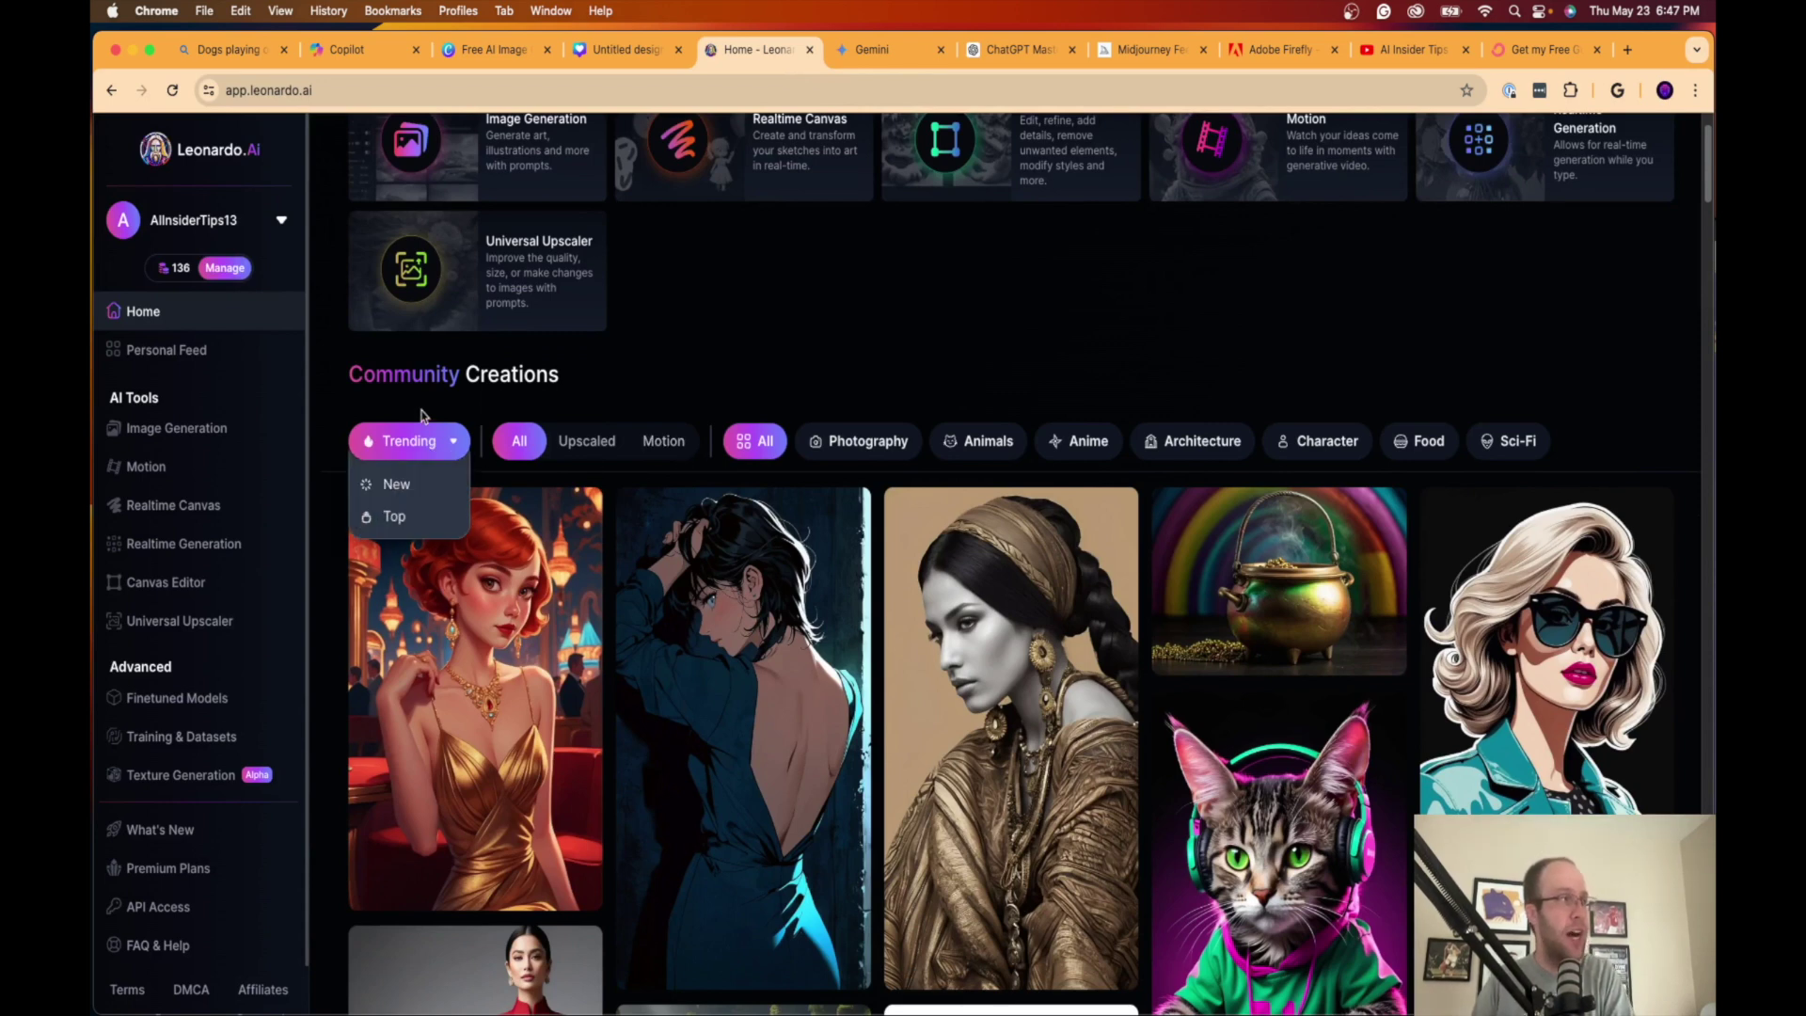
click(396, 483)
click(415, 442)
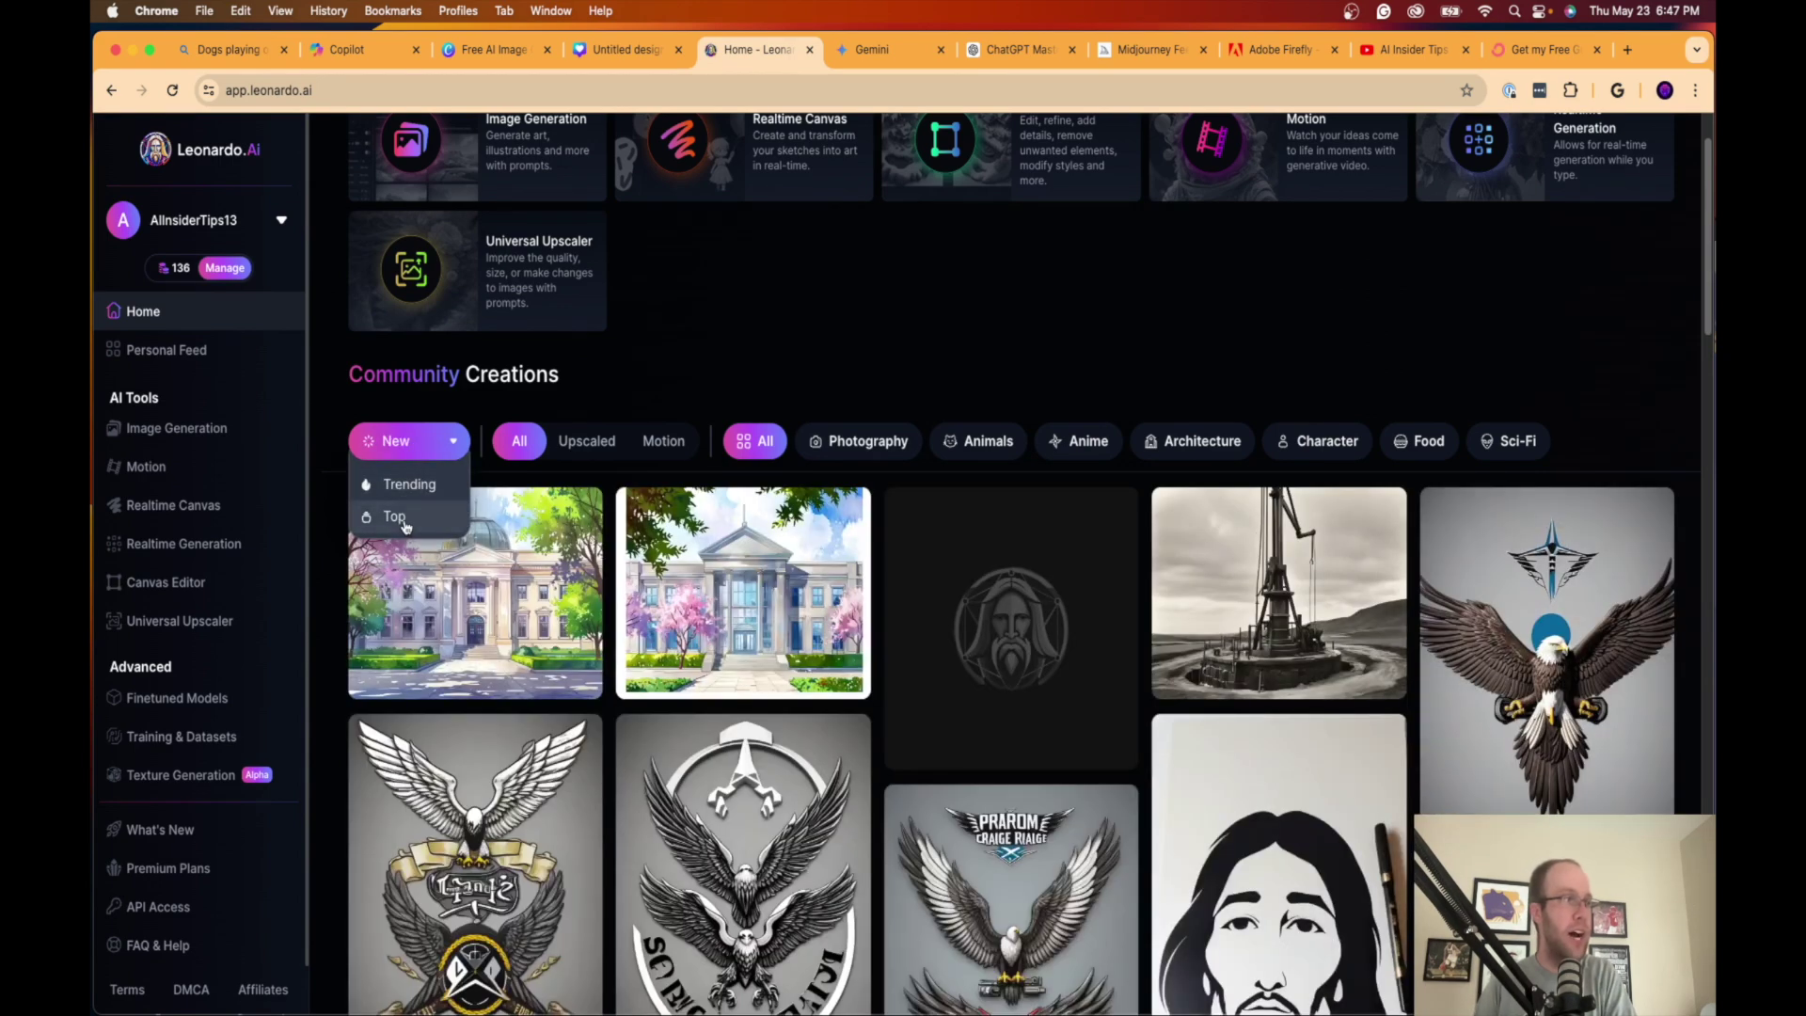
click(396, 516)
Step: Browse the top-ranked community creations on the Leonardo.AI home page to judge the range of styles and quality
scroll(621, 696, down, 2)
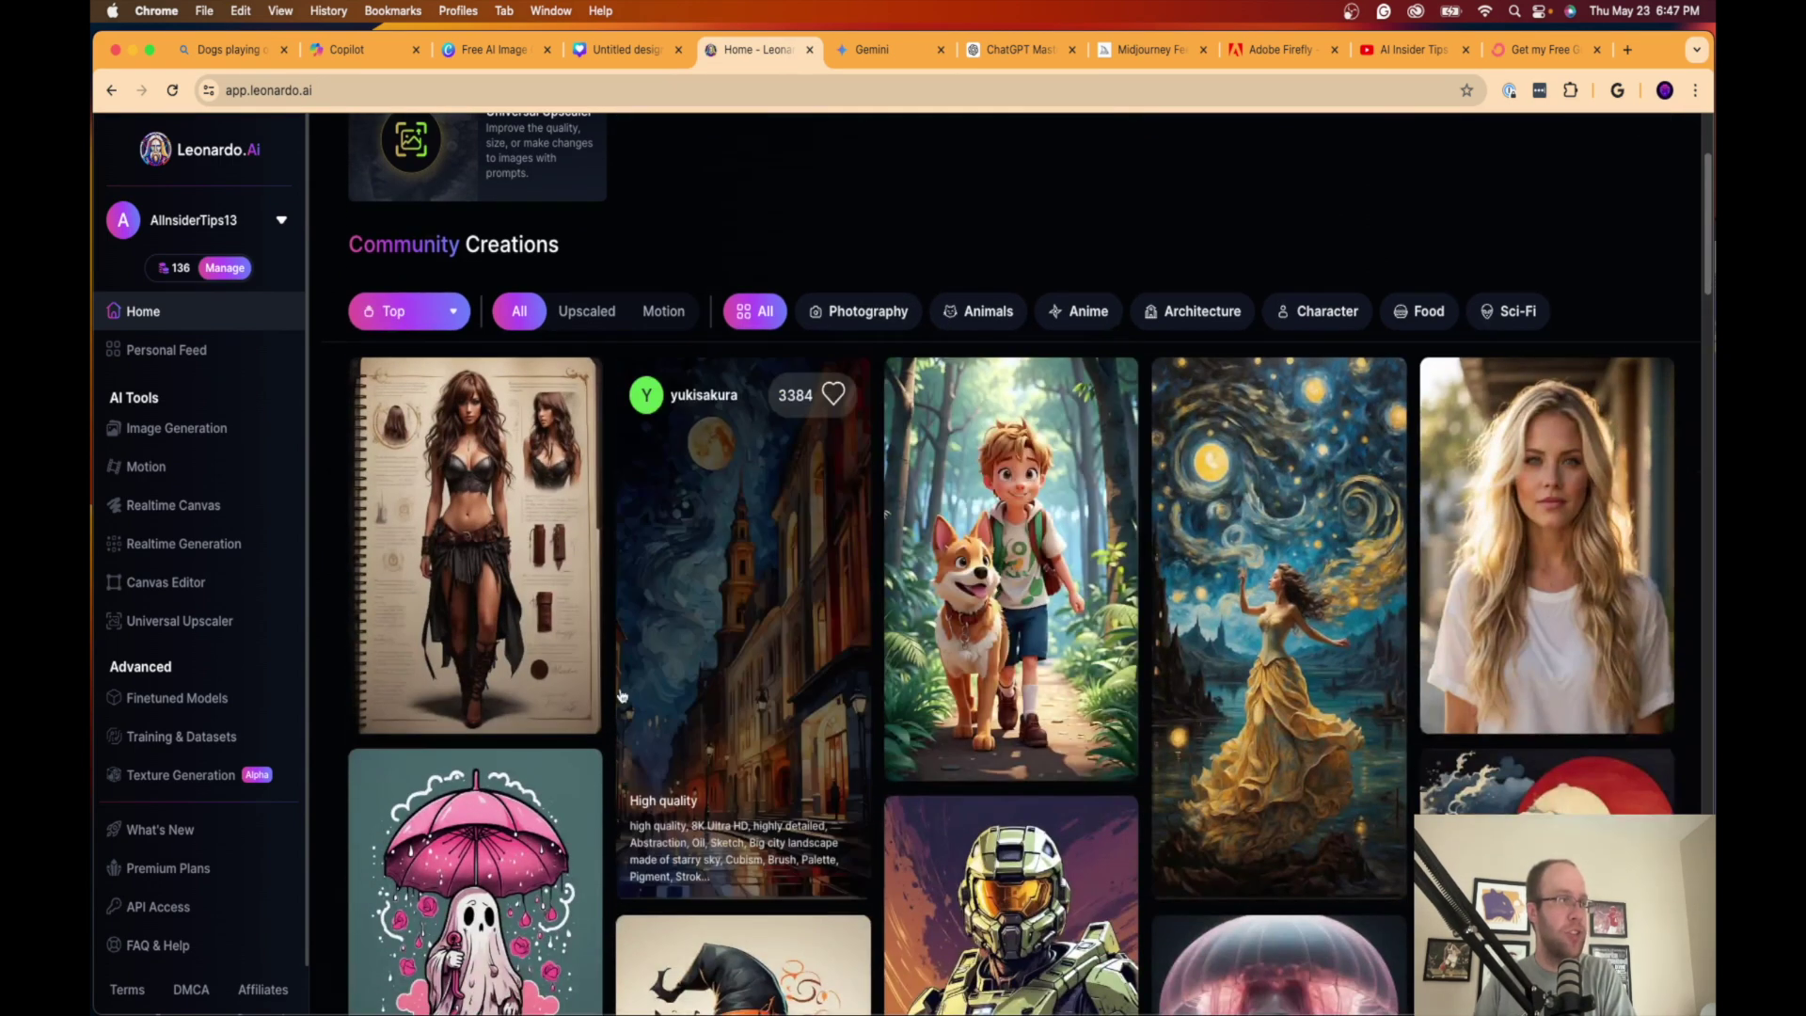
scroll(1295, 681, down, 10)
scroll(1295, 680, down, 4)
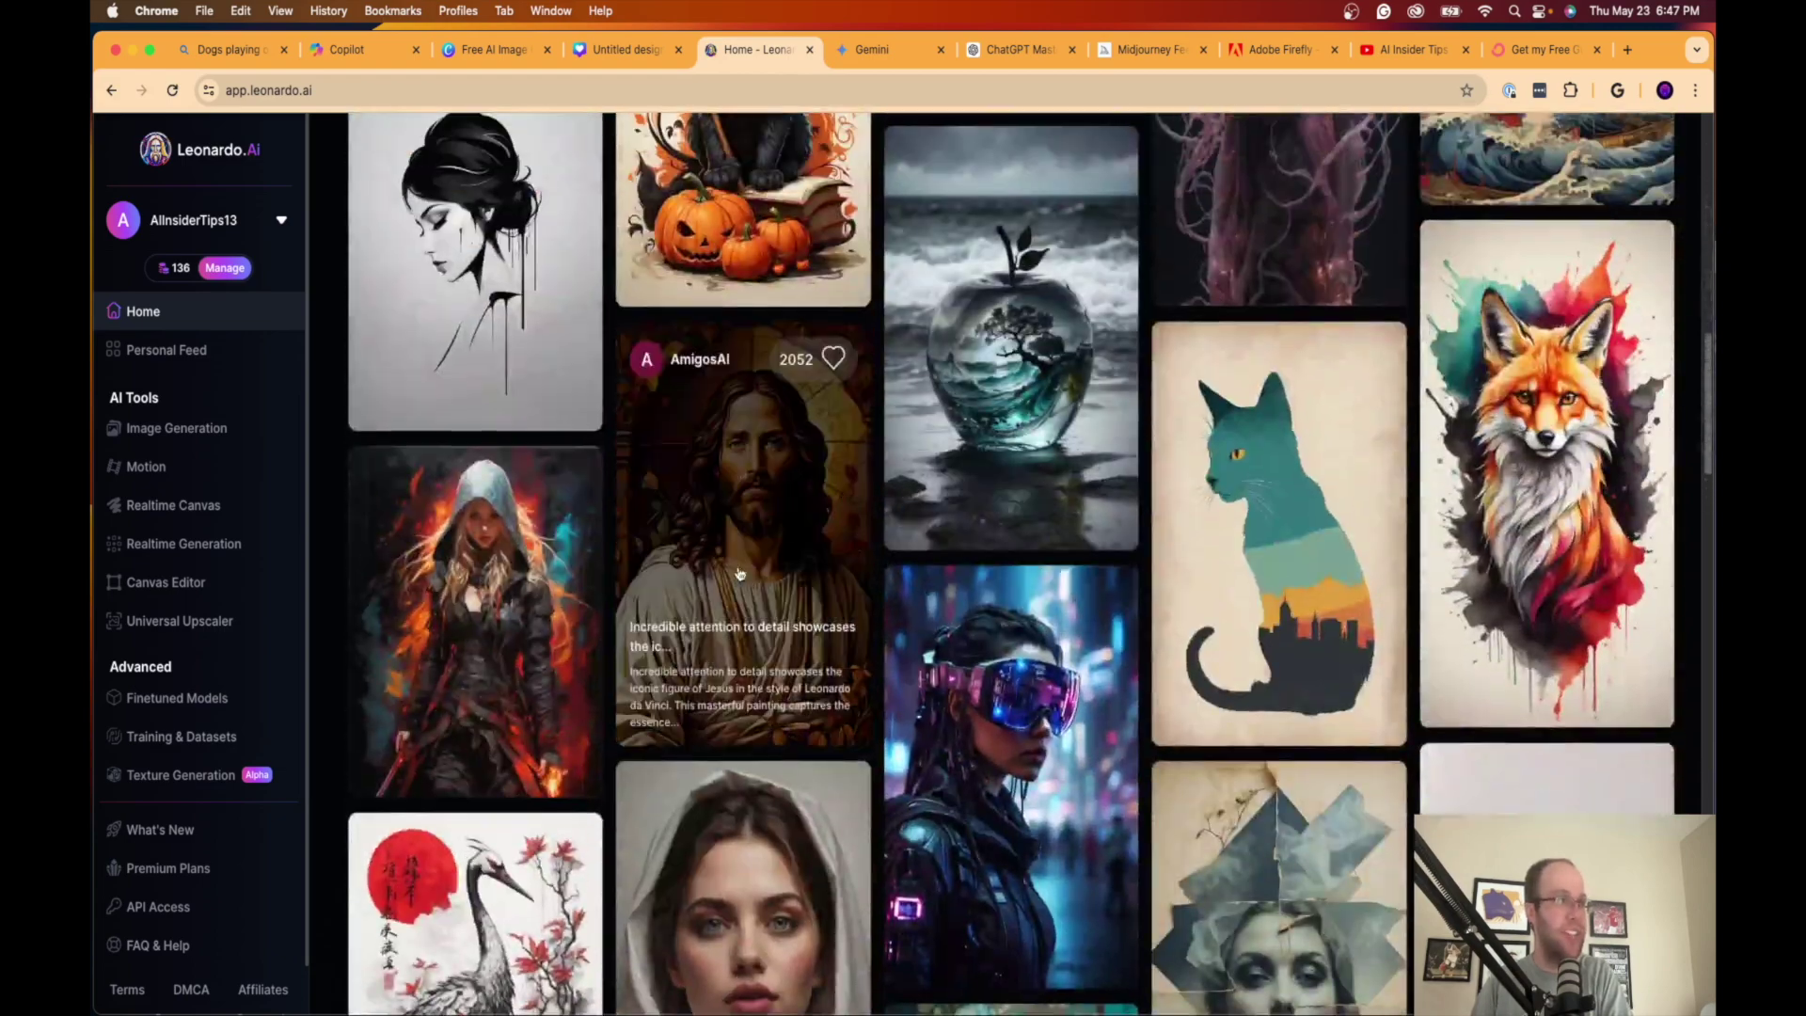
scroll(995, 493, down, 15)
scroll(995, 493, down, 8)
scroll(1270, 638, up, 3)
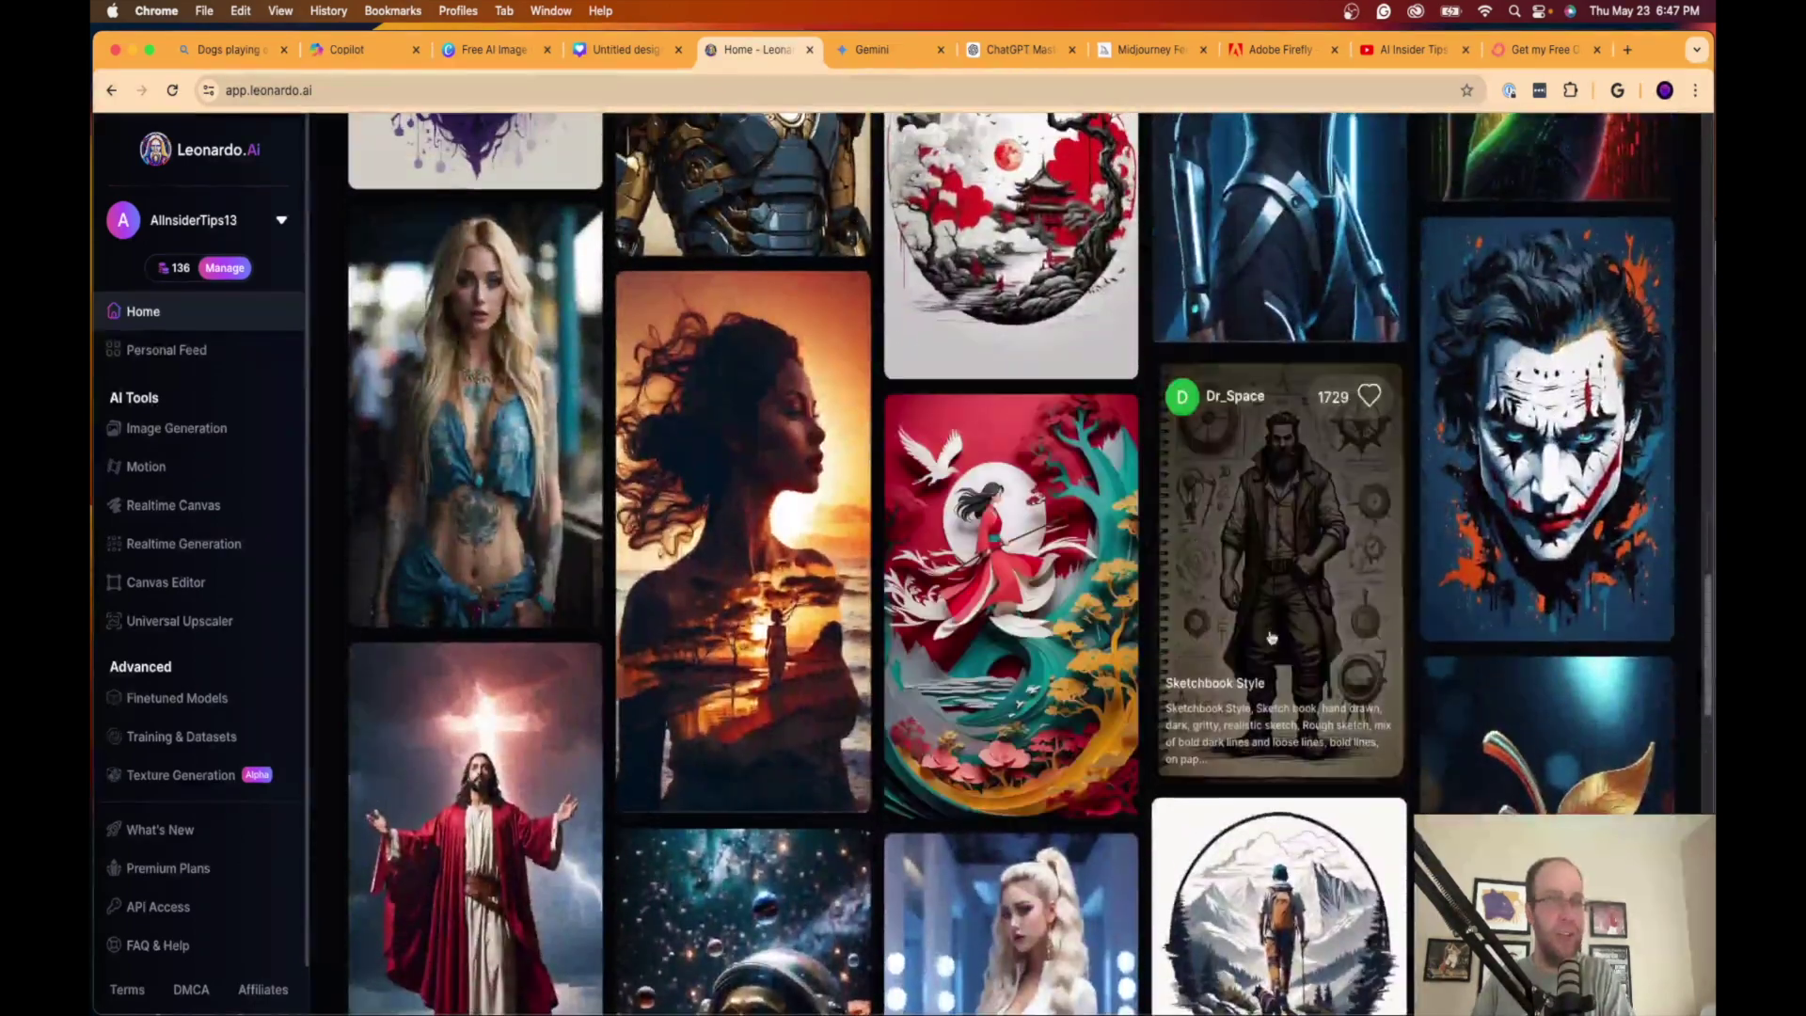
scroll(1077, 557, down, 2)
scroll(1076, 557, down, 8)
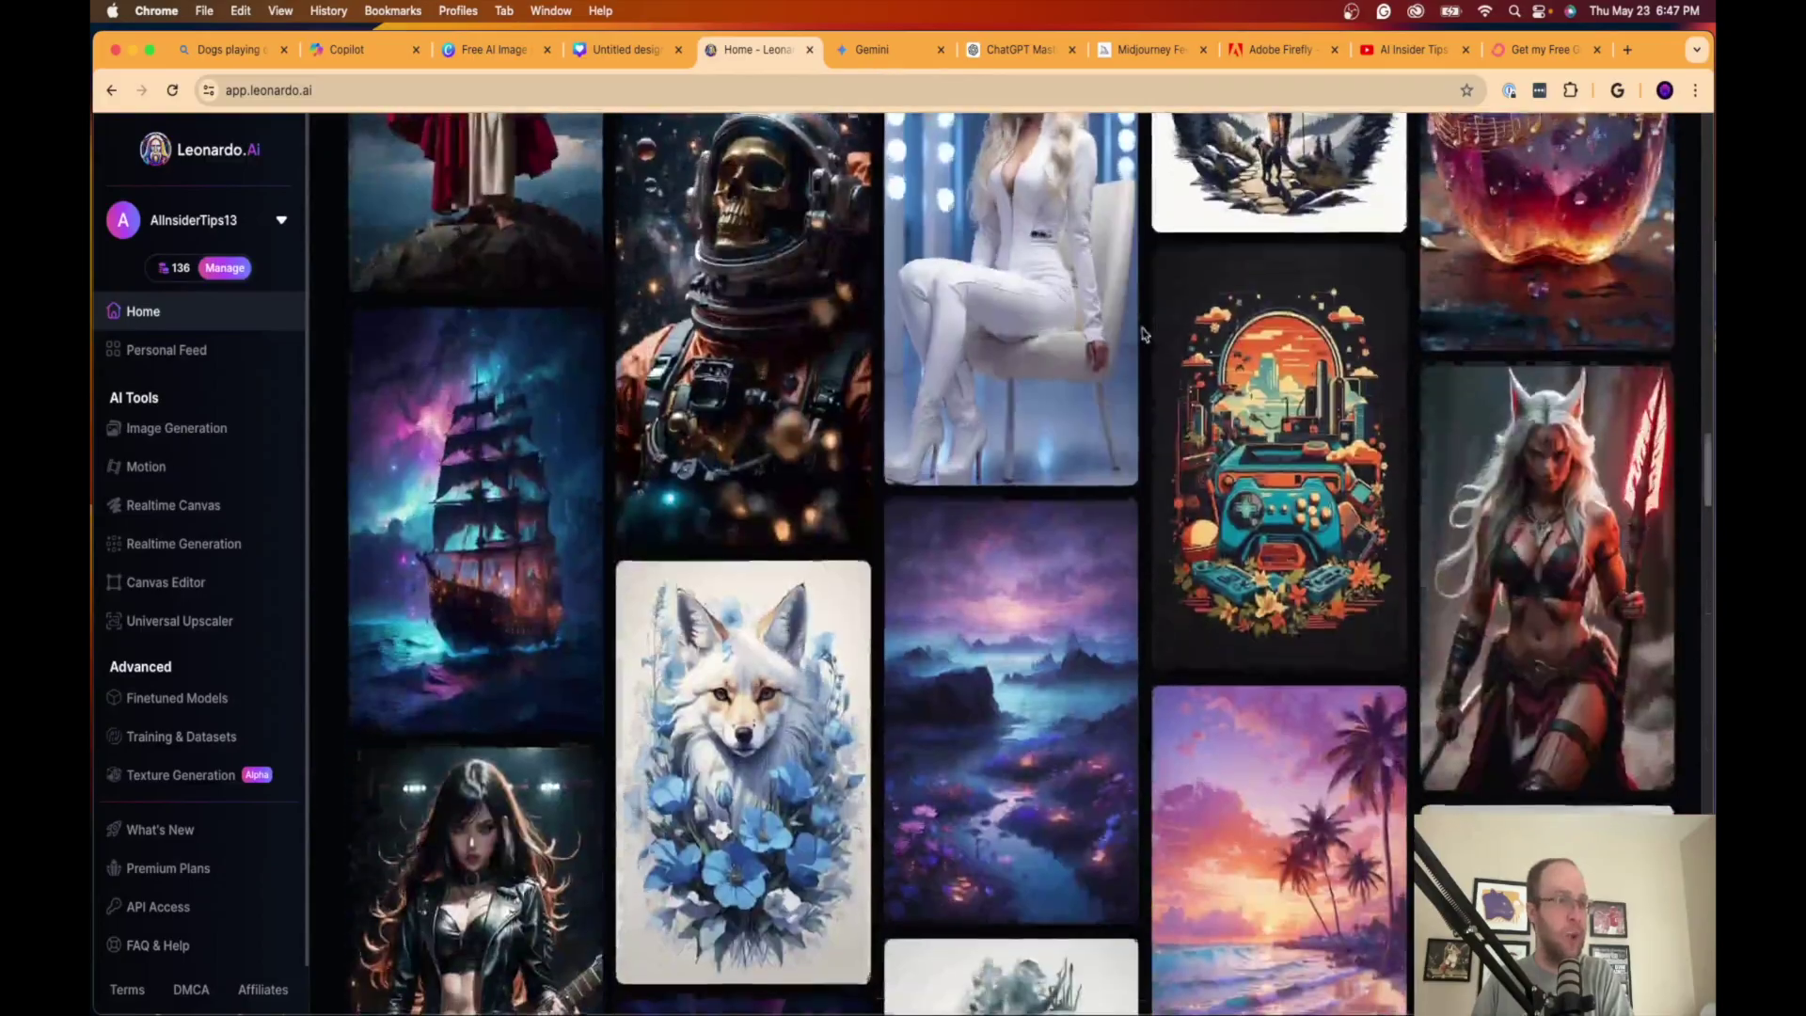
scroll(1145, 334, down, 7)
scroll(1455, 335, up, 5)
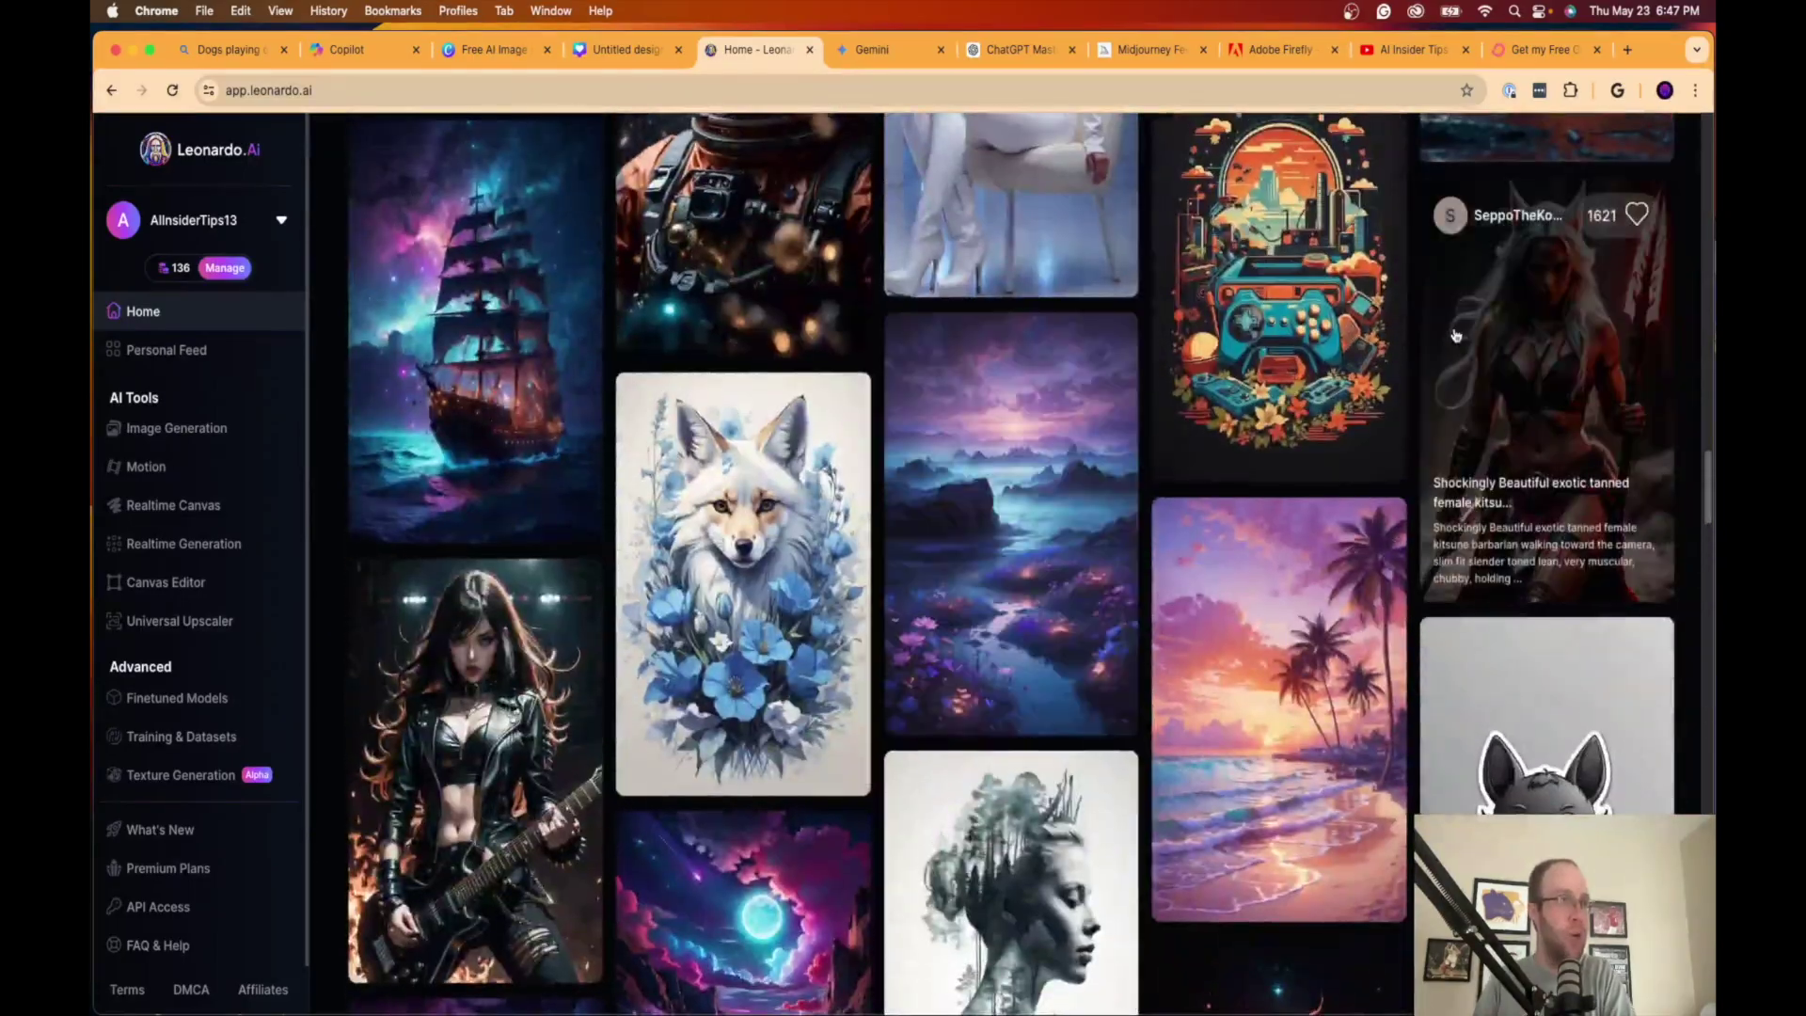
scroll(1455, 335, down, 15)
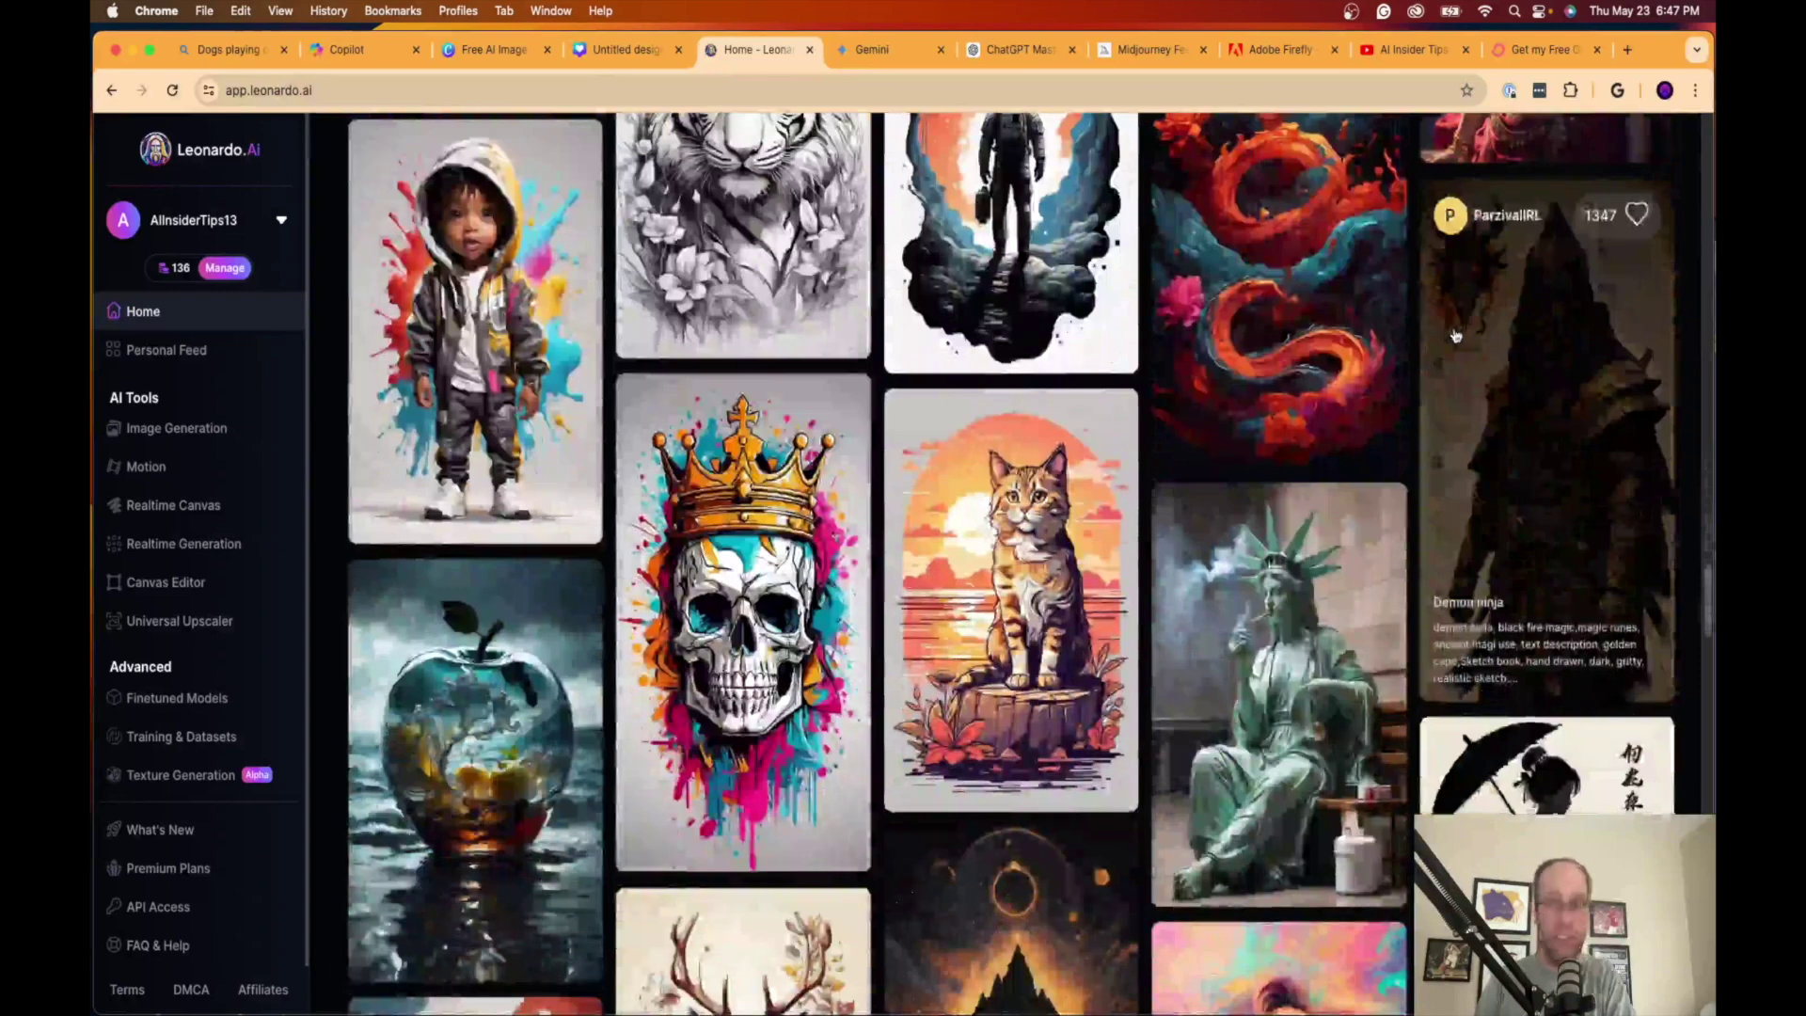
Step: Switch to Gemini and submit the prompt "Create an image of Dogs playing on the moon, with planet earth in the distance."
click(871, 49)
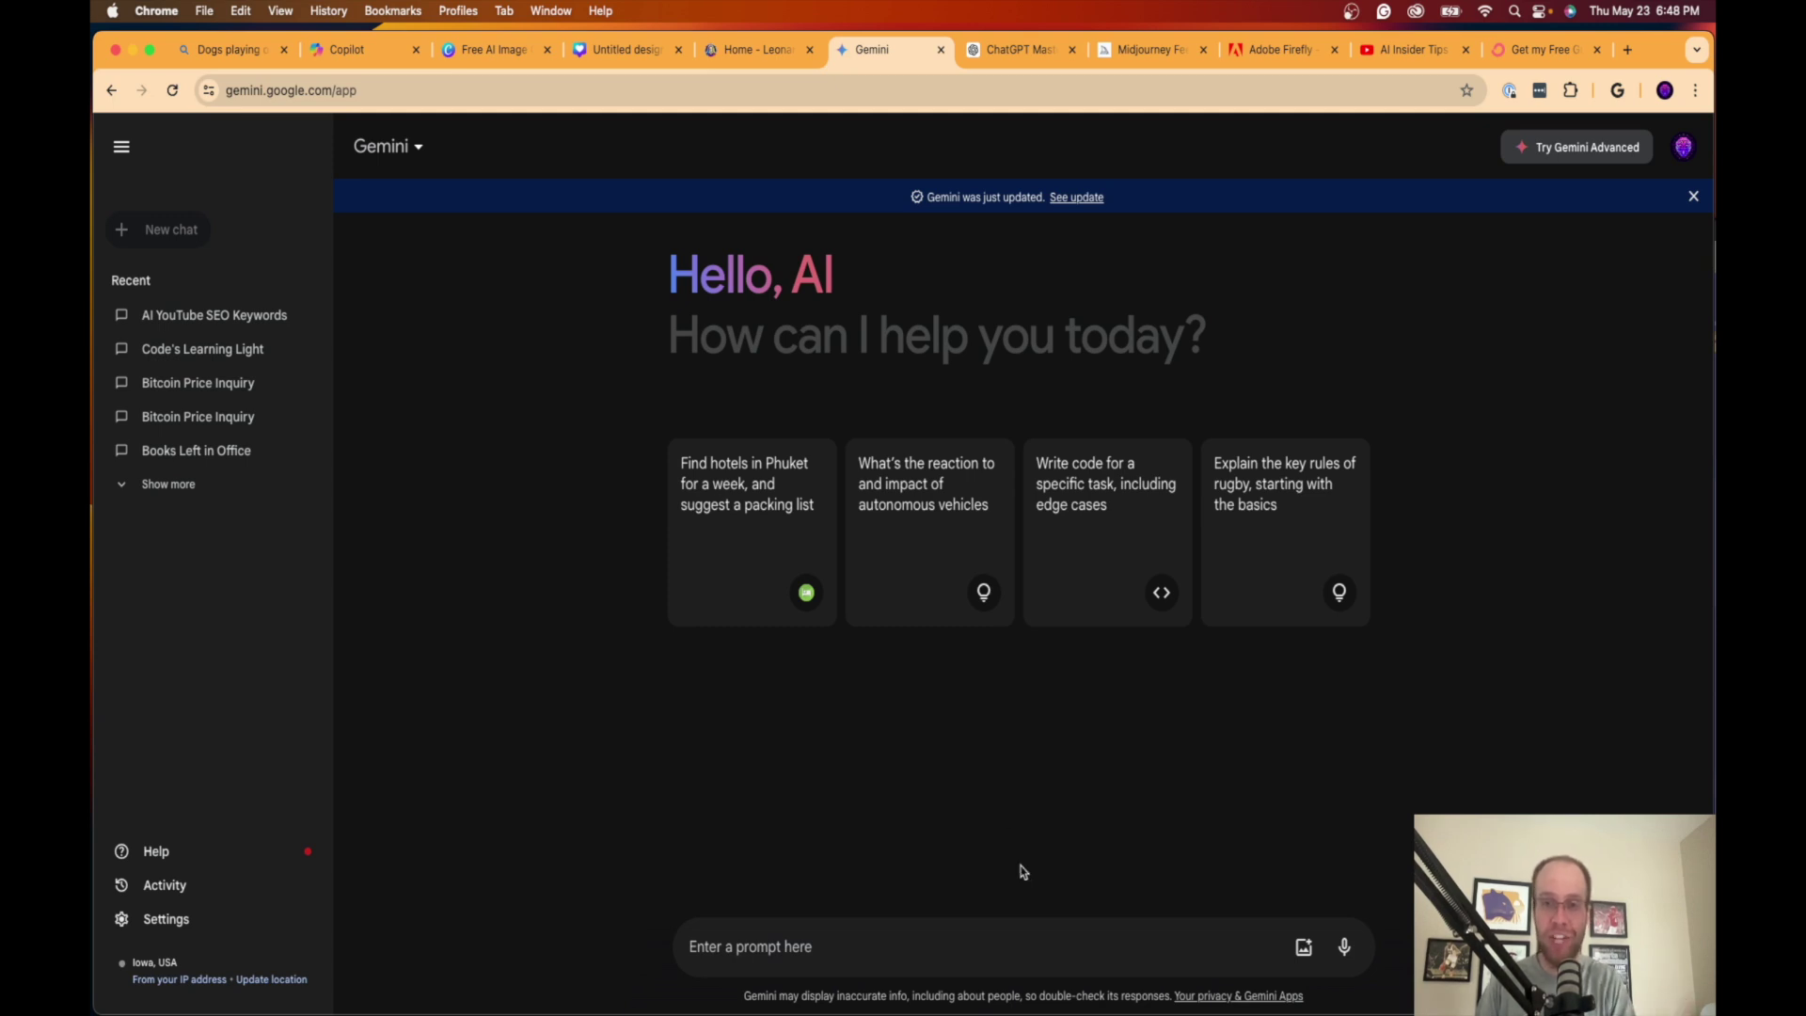
click(1683, 146)
click(1389, 726)
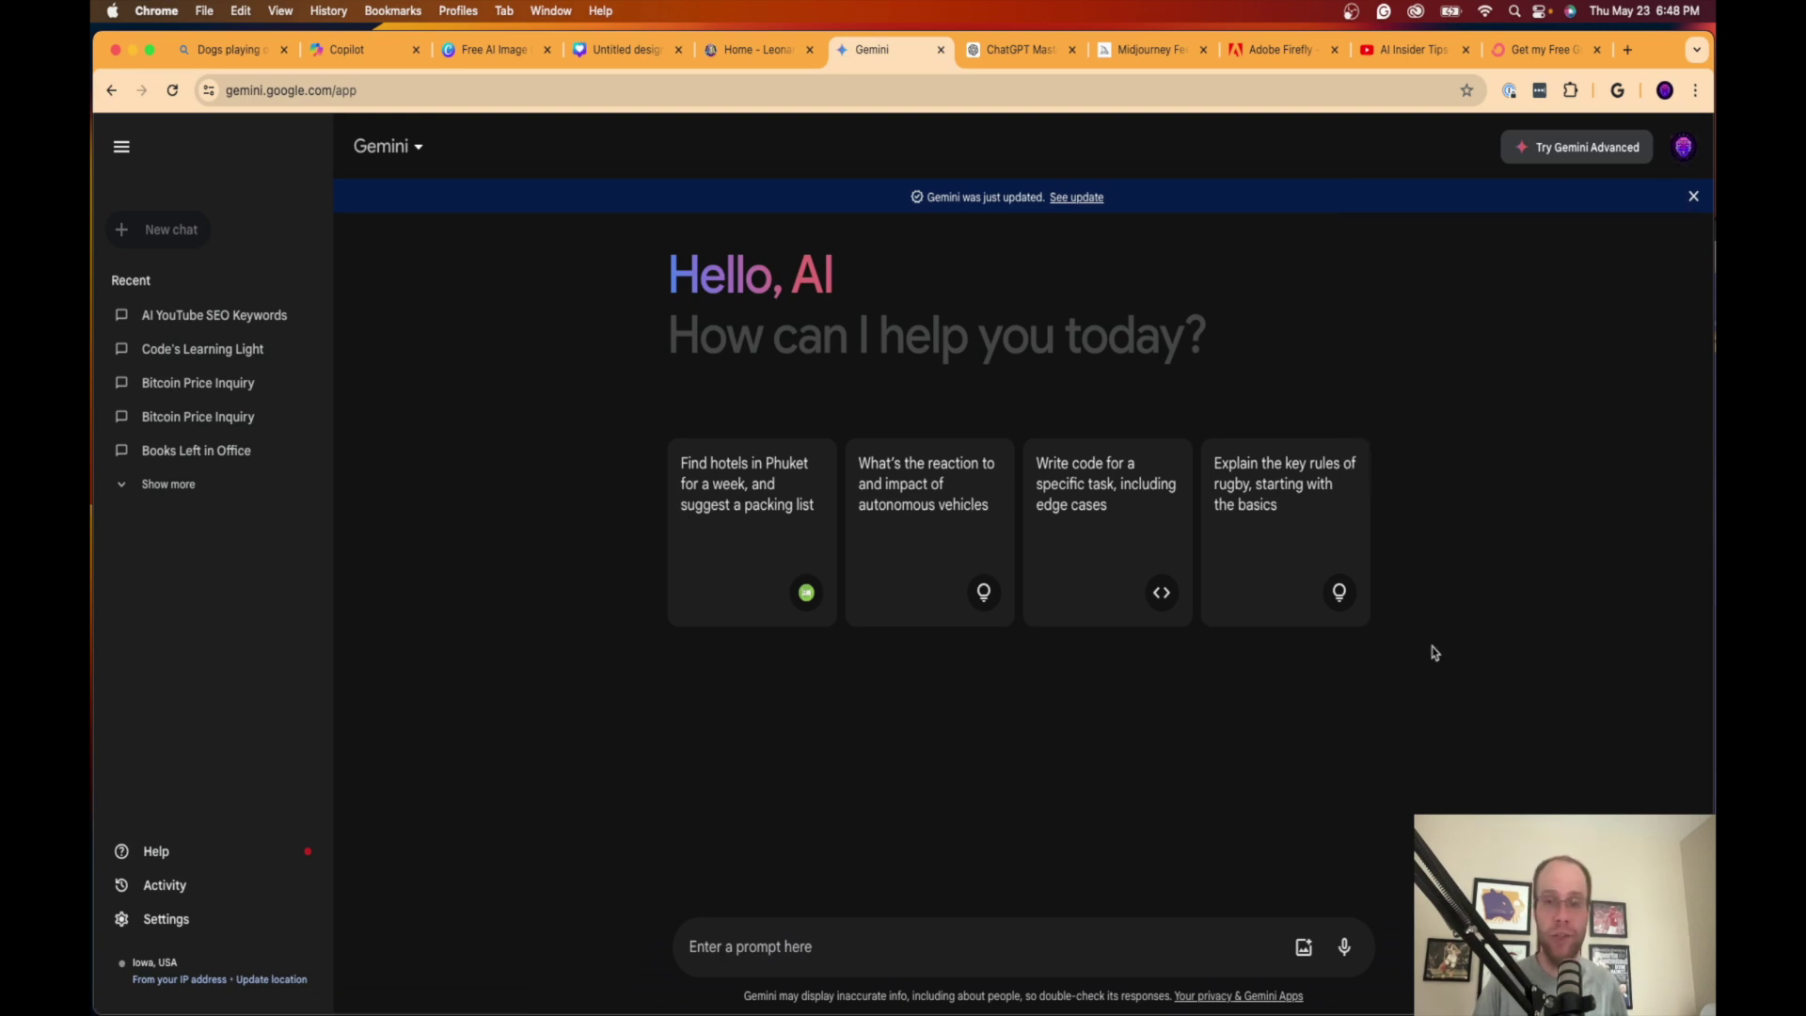
click(1080, 943)
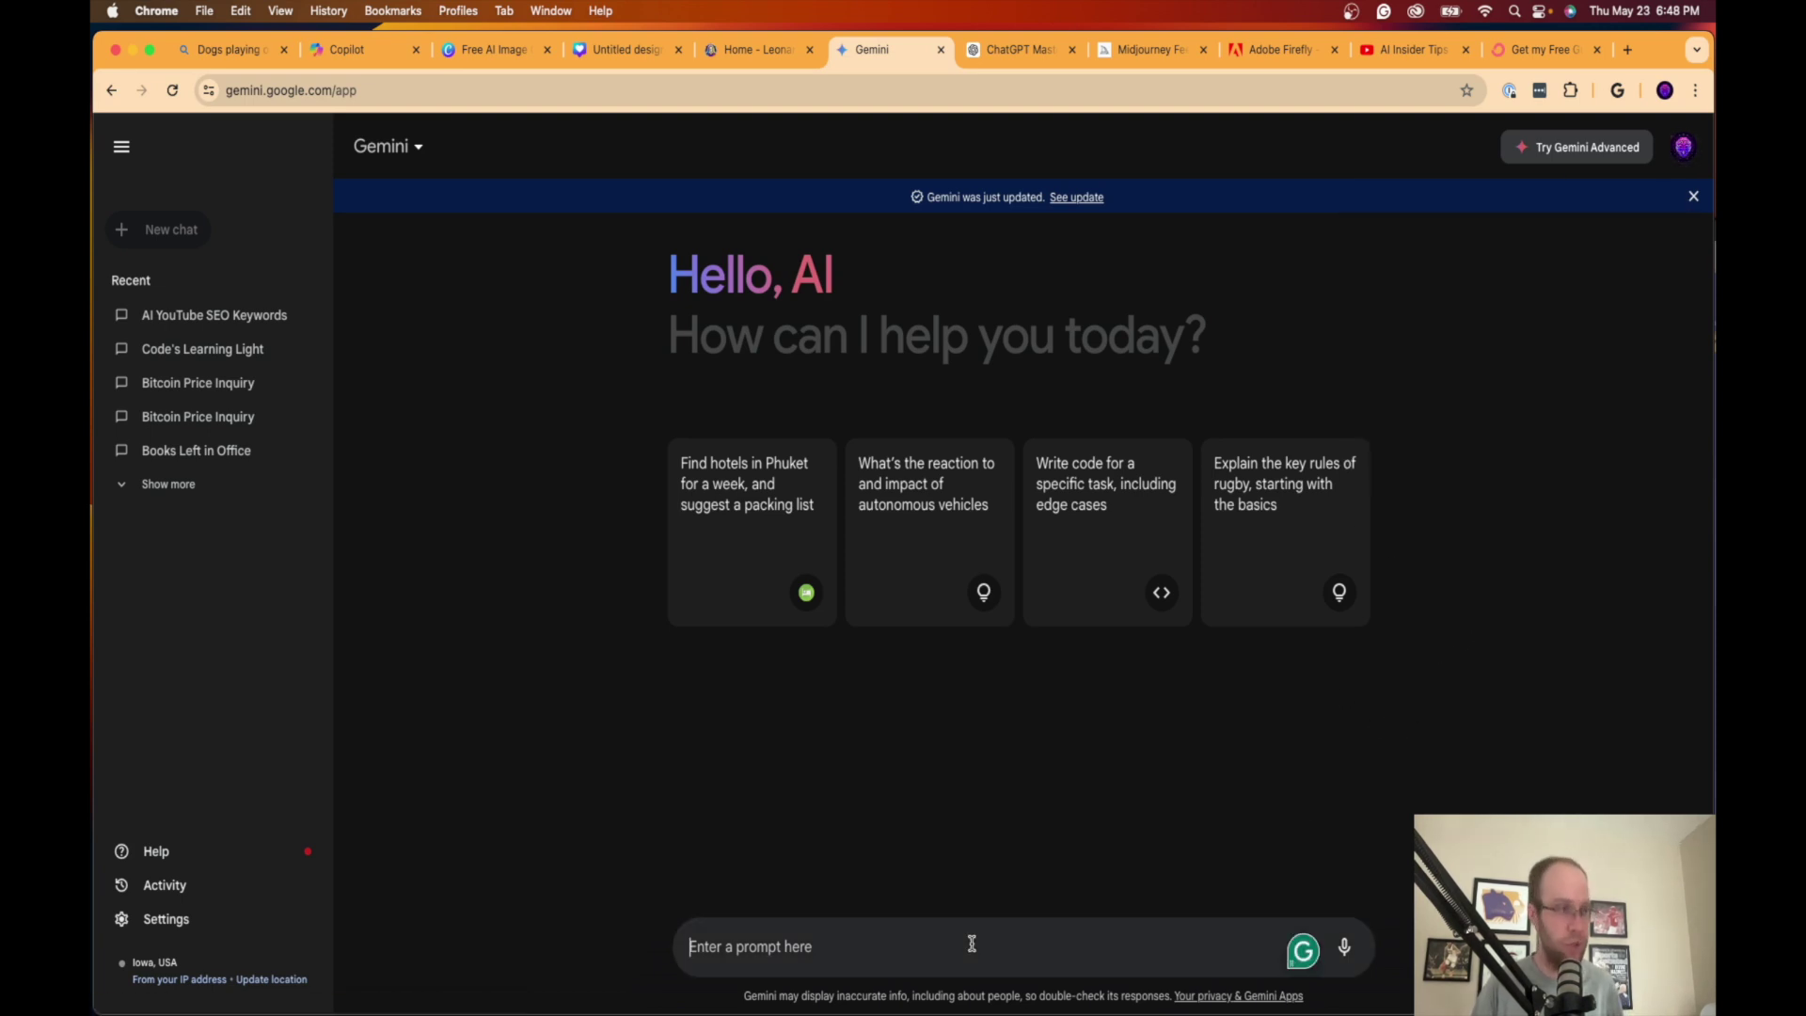
text(Dogs playing on the moon, with planet earth in the distance.)
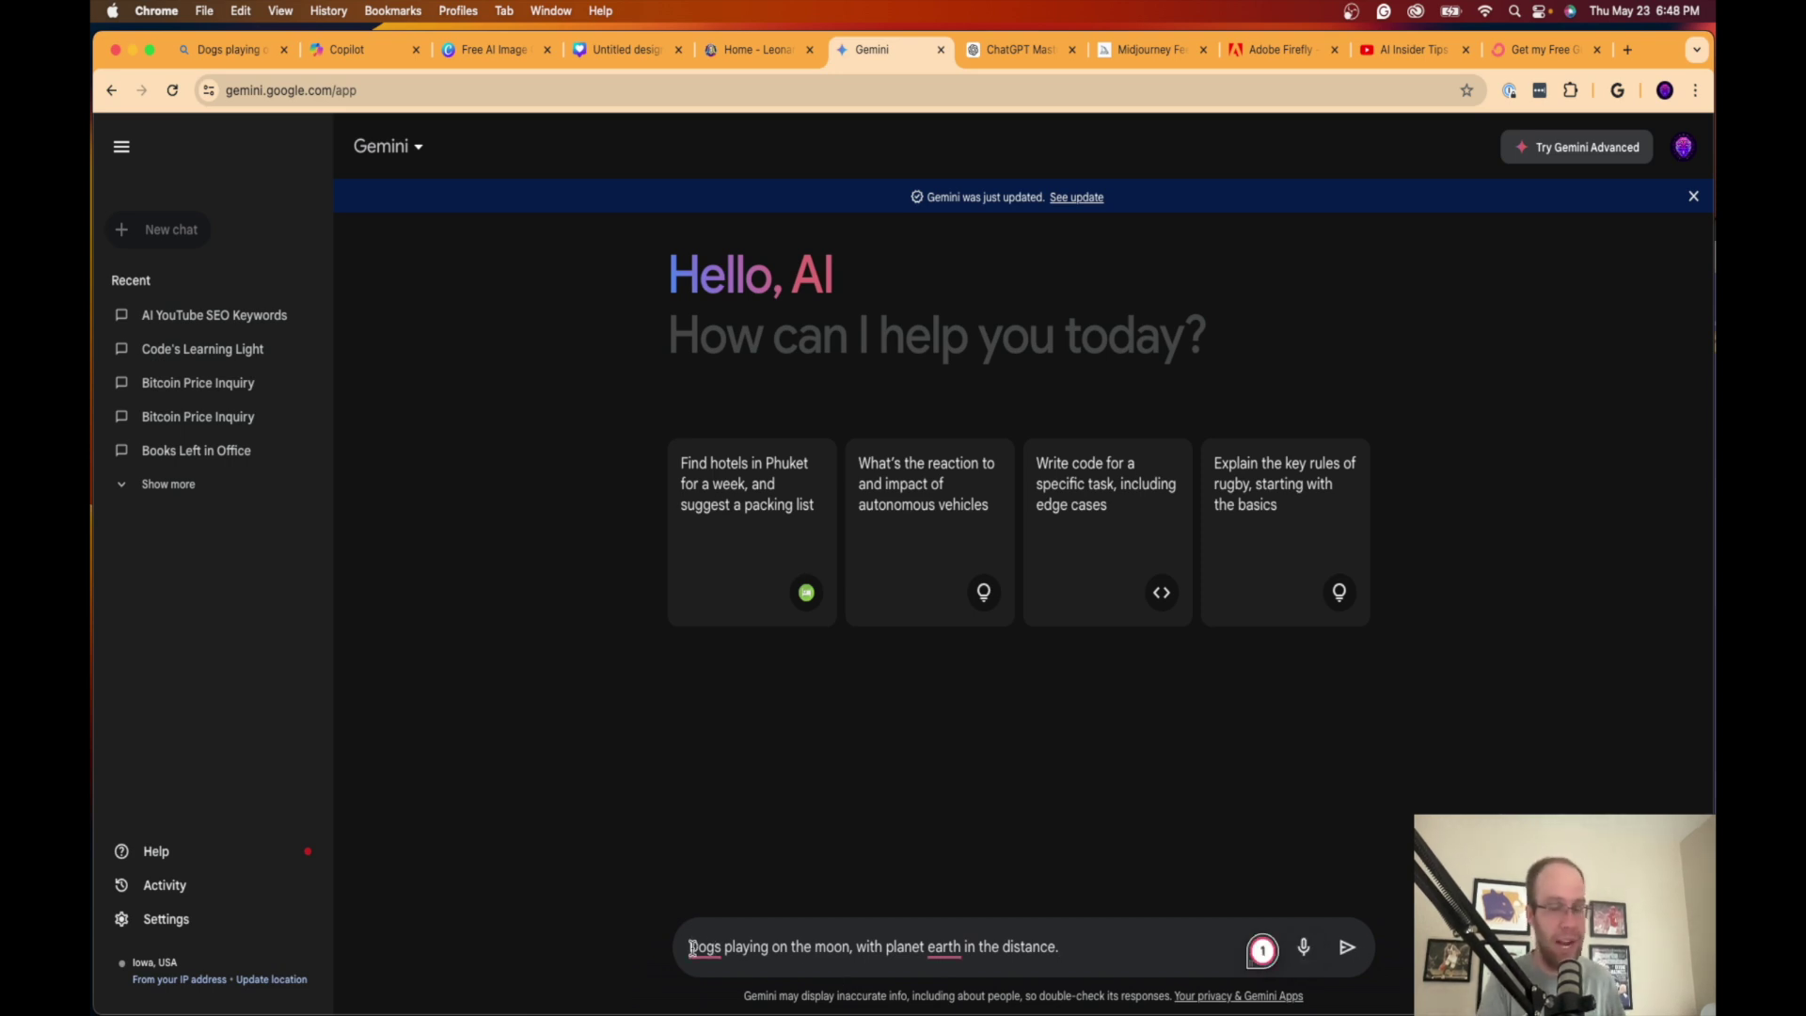
click(692, 947)
text(Create an )
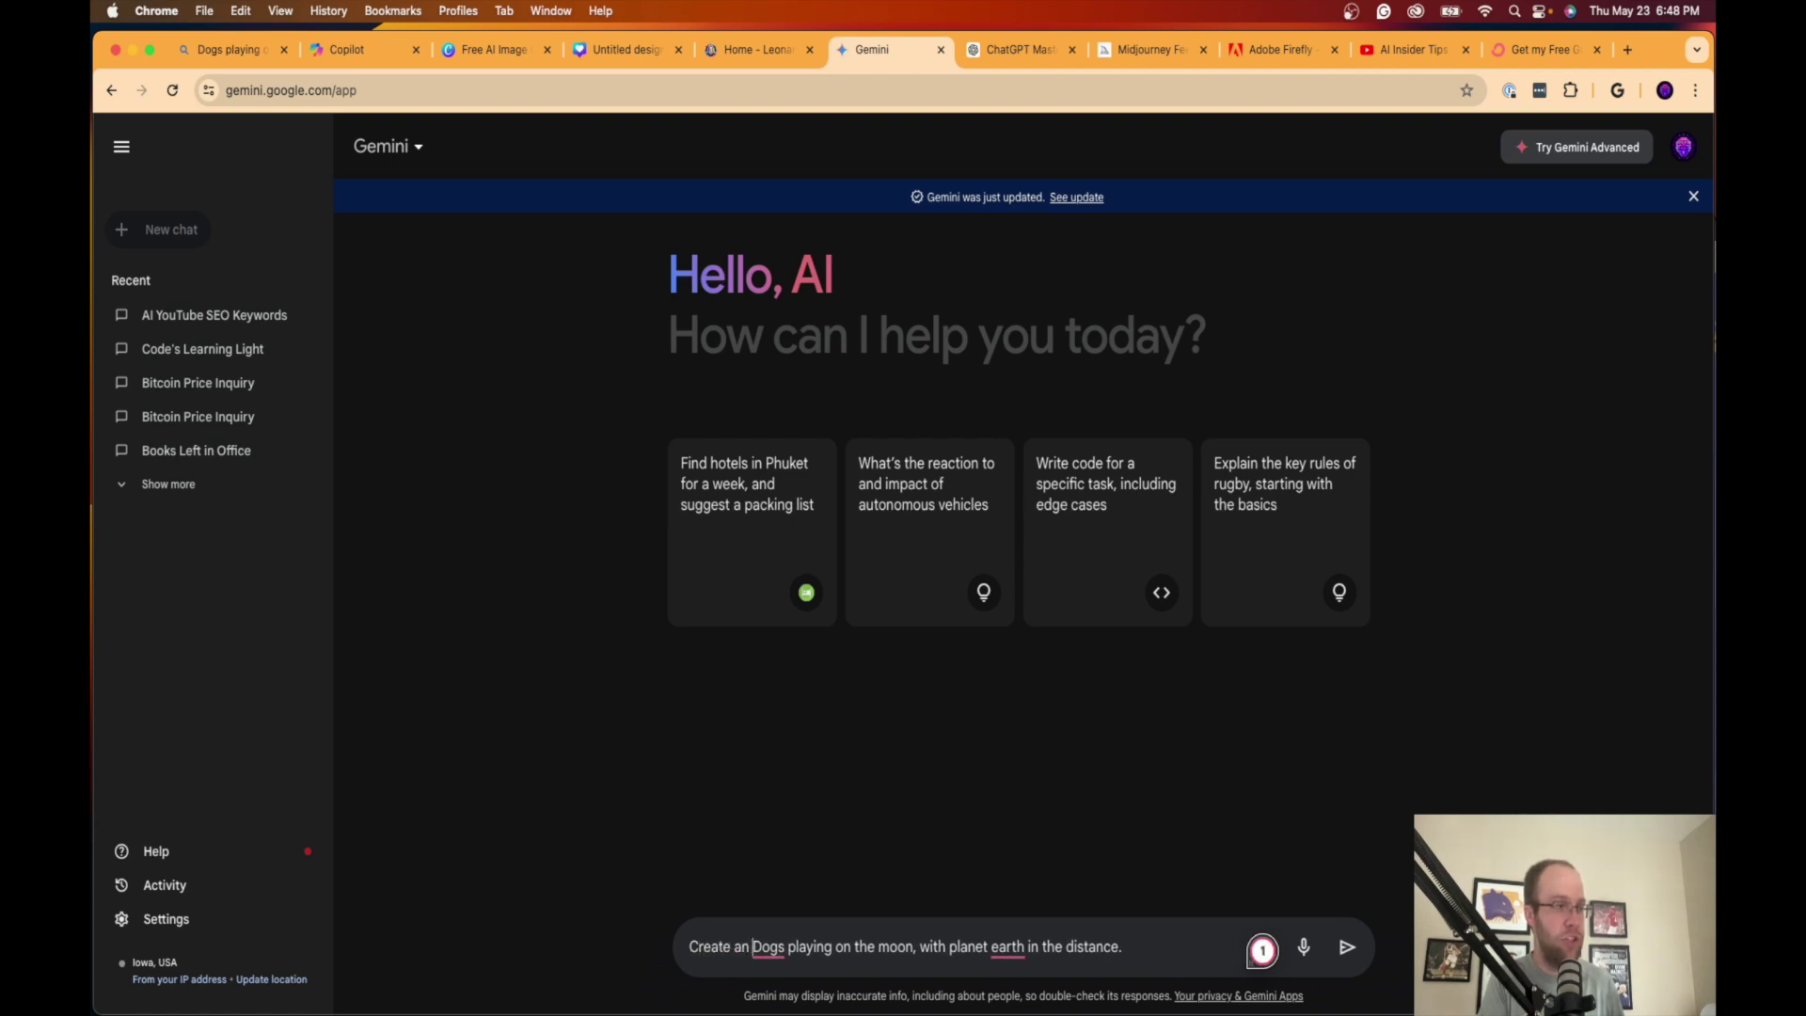
text(image of)
key(Return)
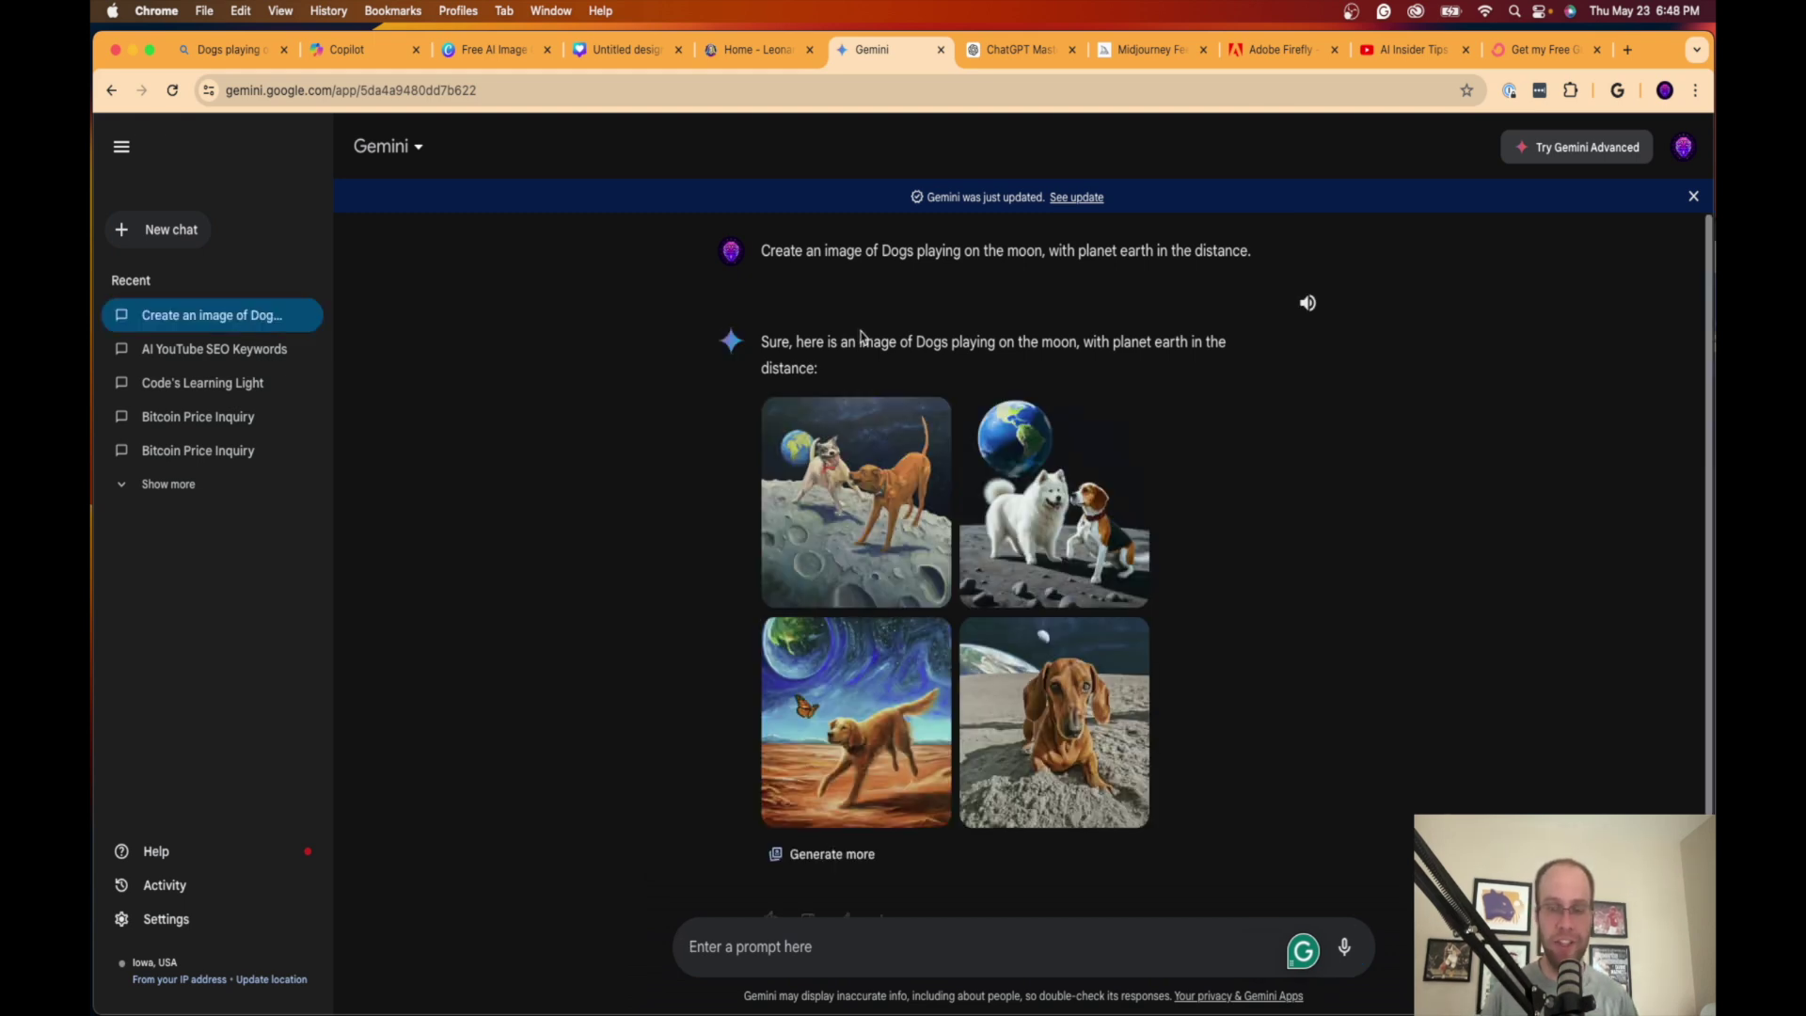
Step: View Gemini's first generated dog image enlarged, close it, and compare the four images with the prompt wording
click(847, 471)
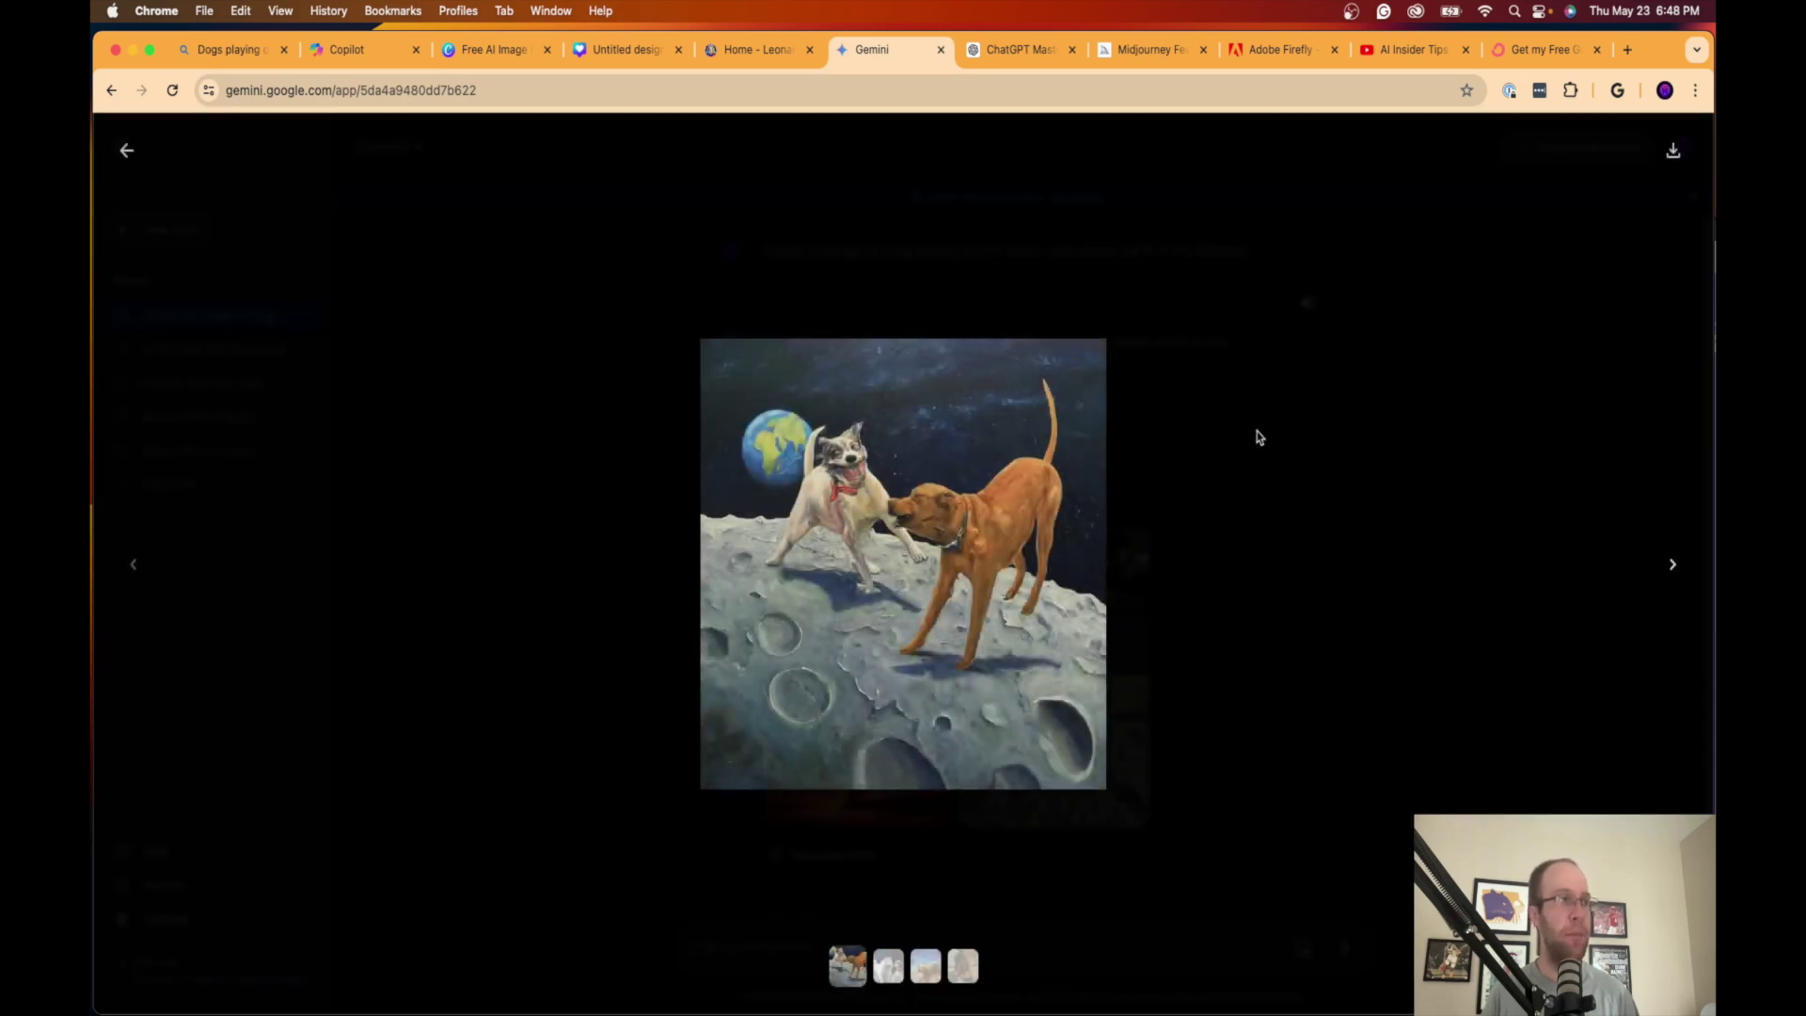
click(146, 144)
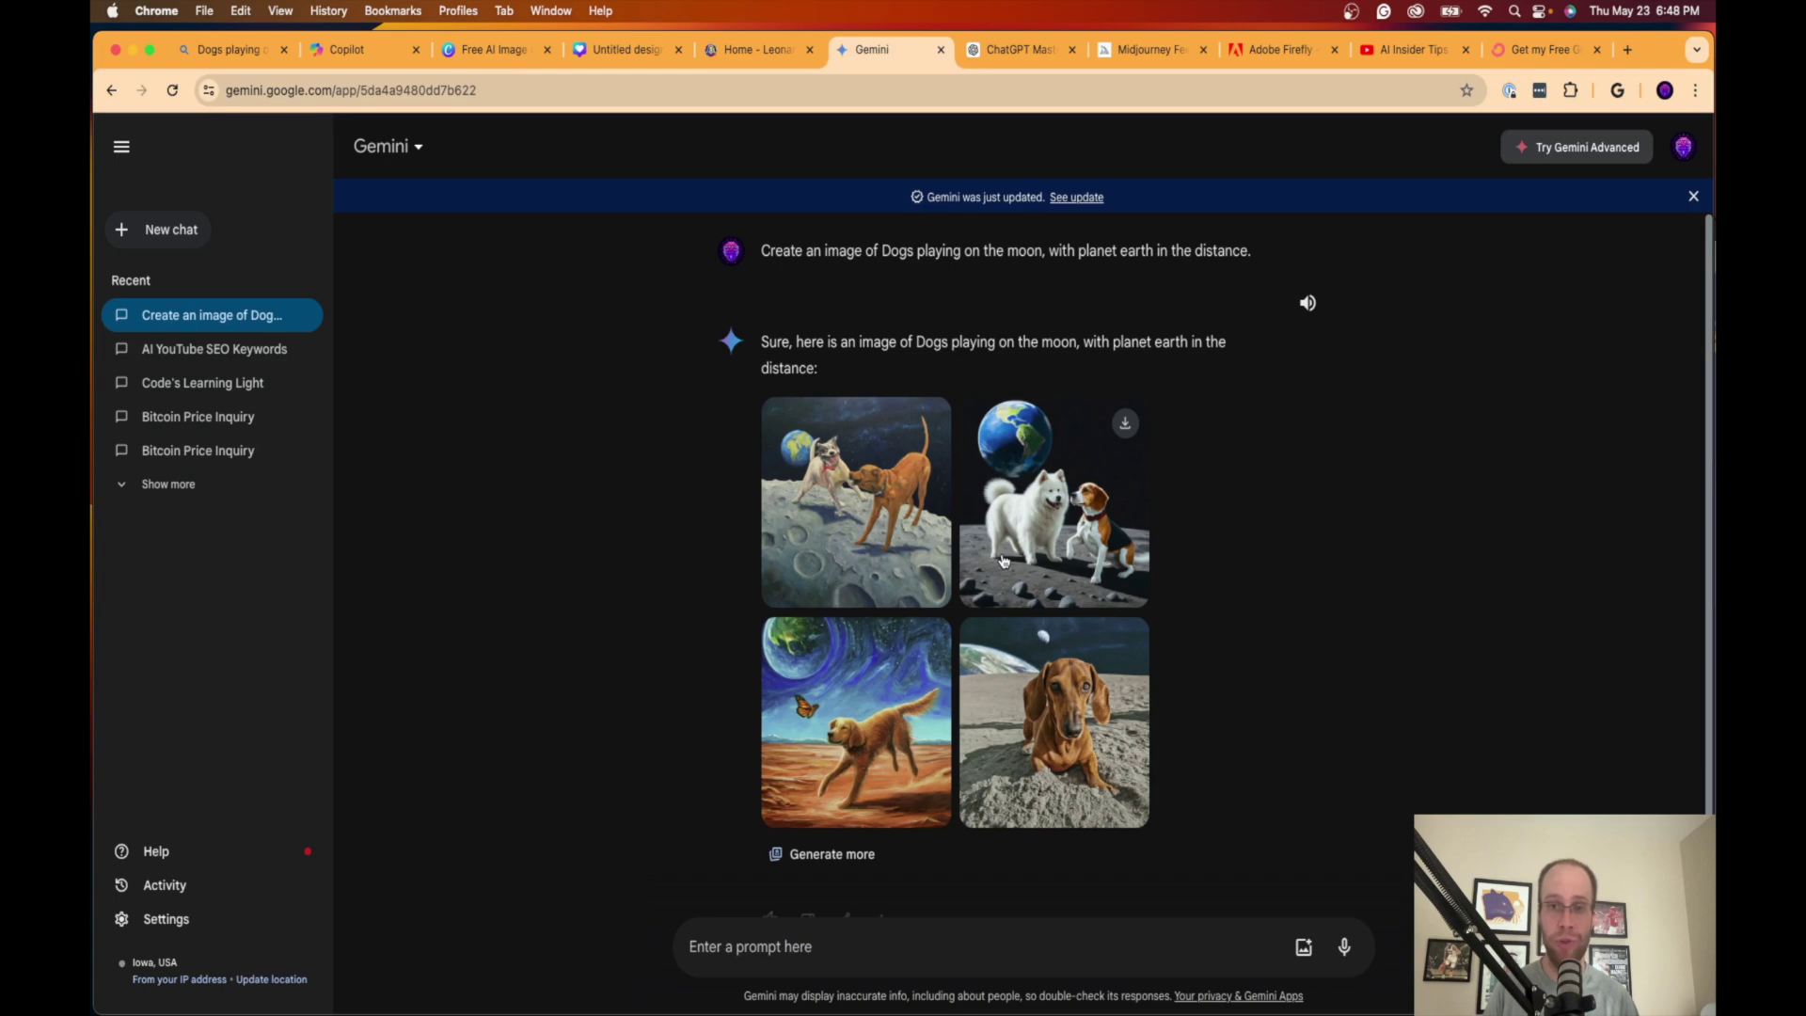
drag(839, 251, 1010, 250)
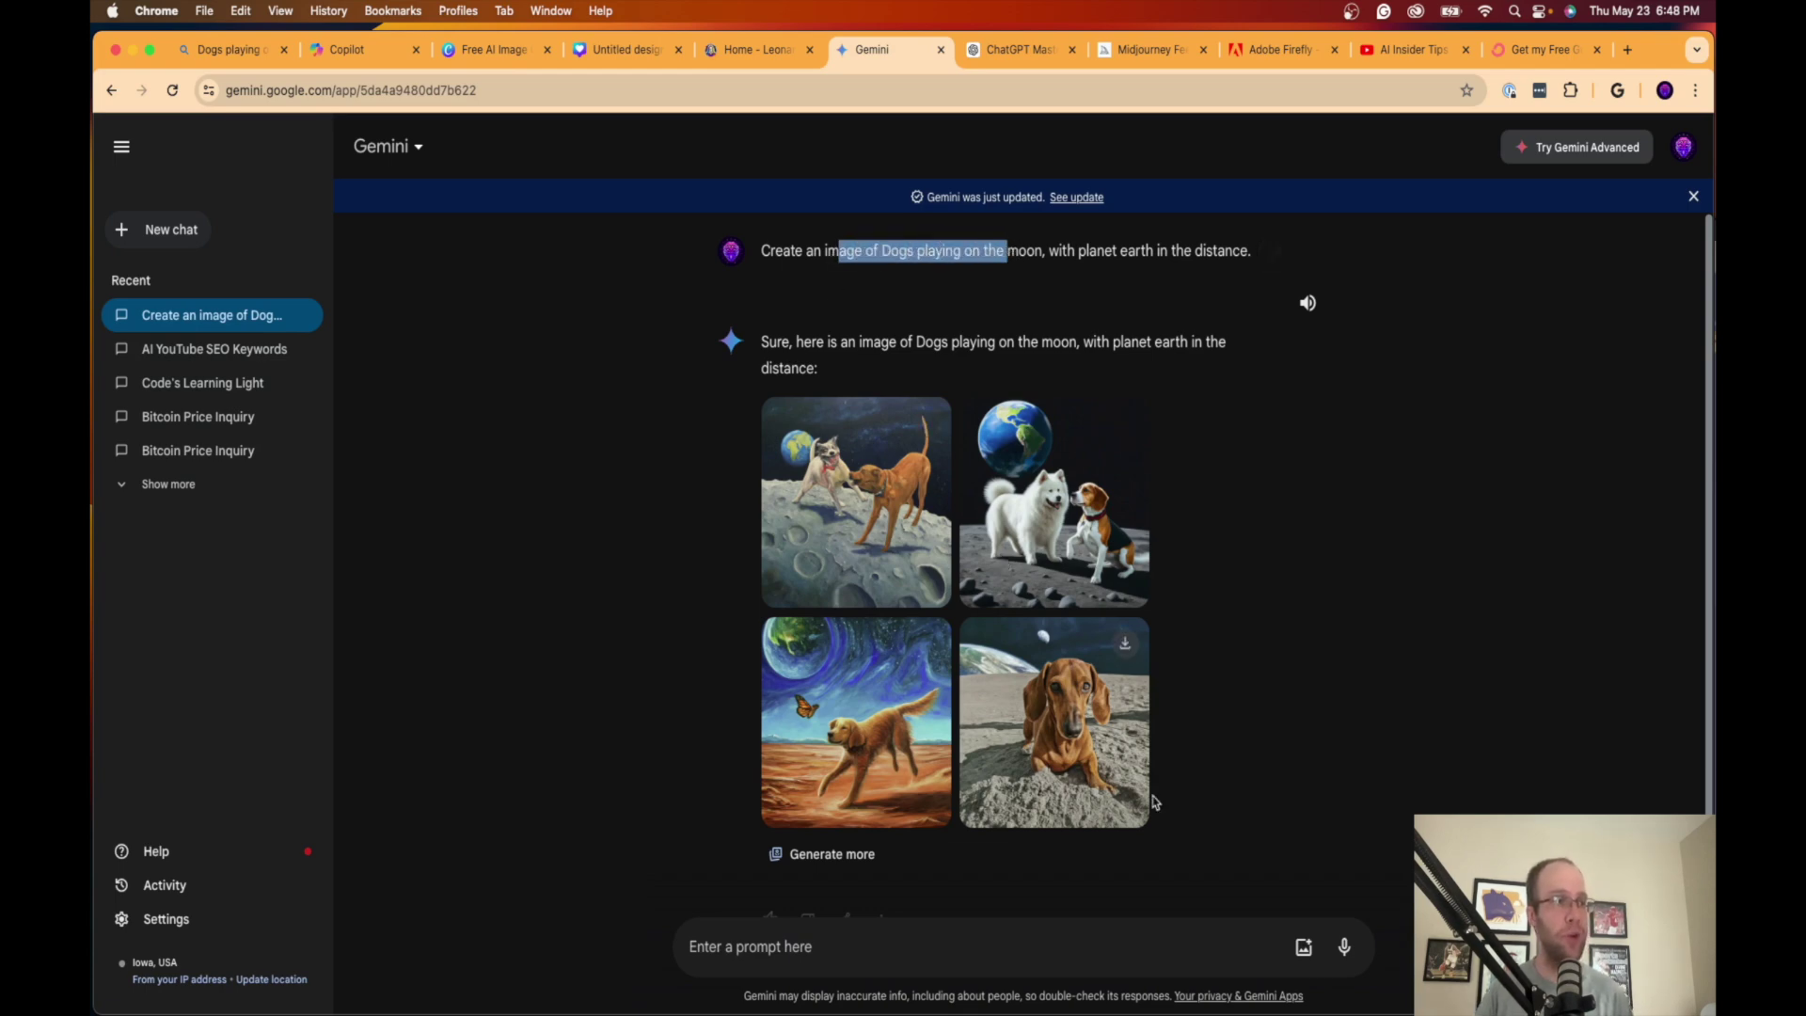
click(1232, 793)
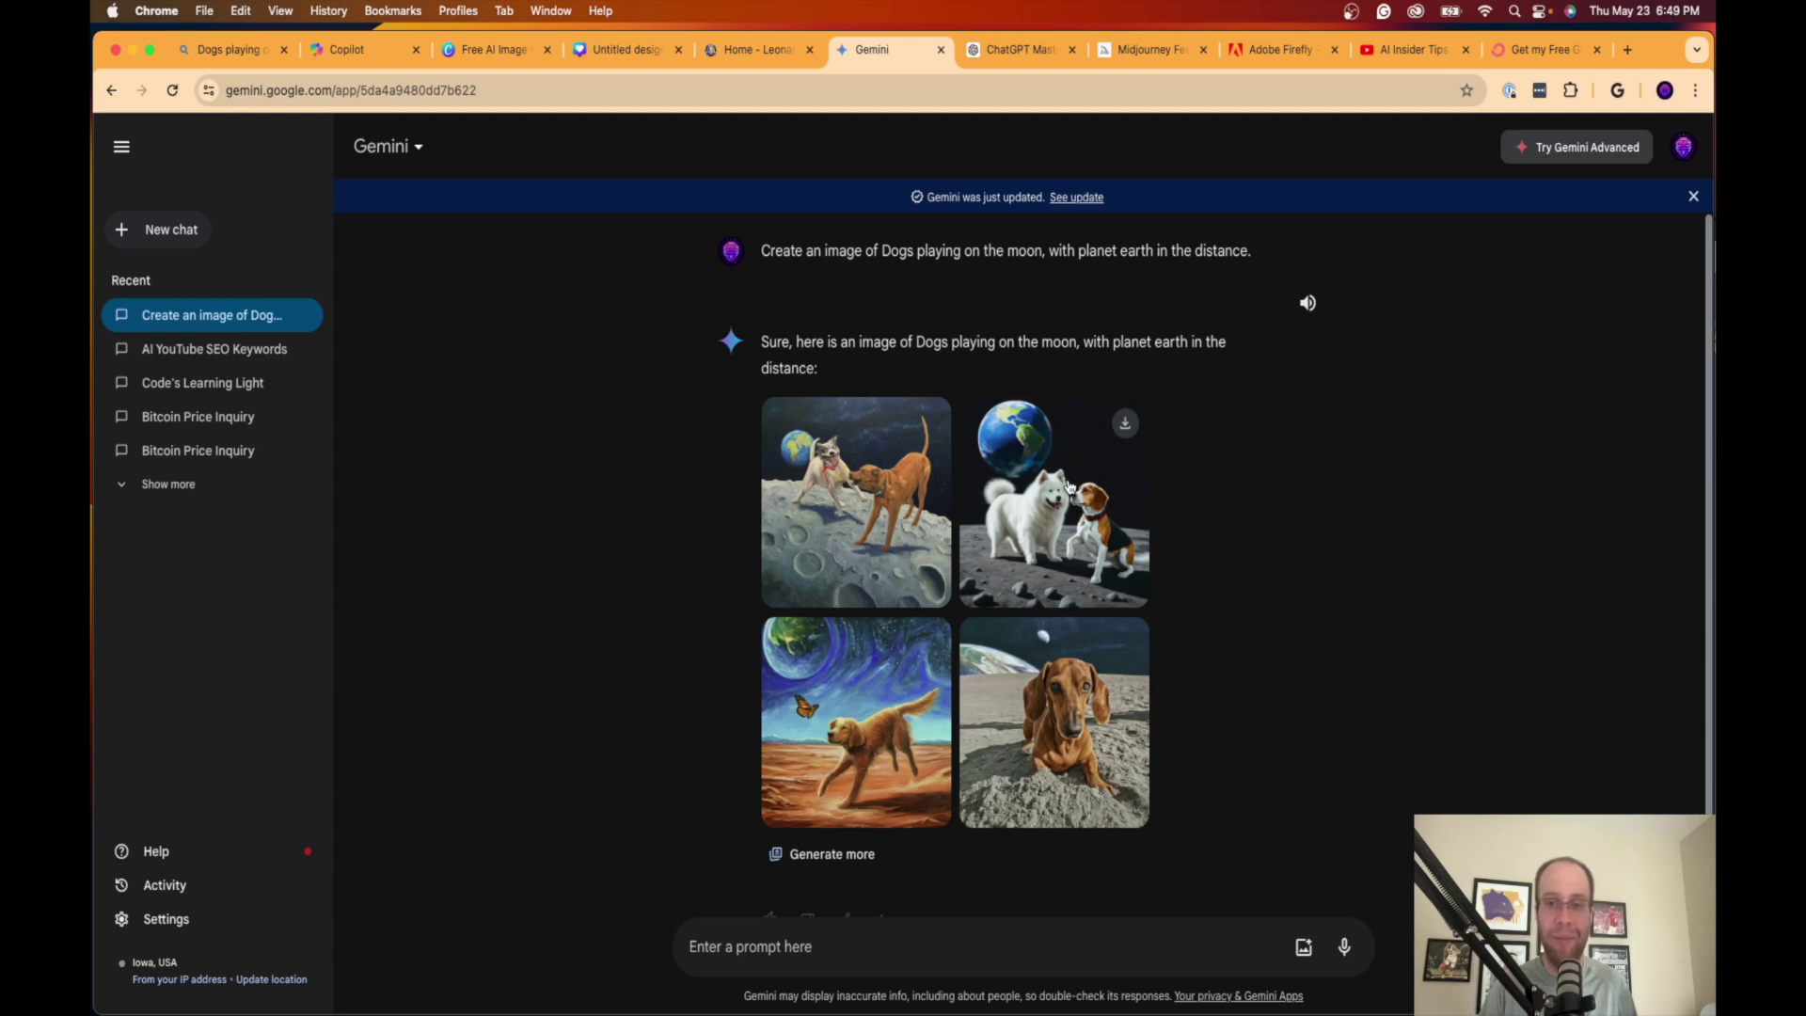
Step: Switch to ChatGPT and review the "ChatGPT Masterclass" blog header prompt together with its generated image
click(1017, 49)
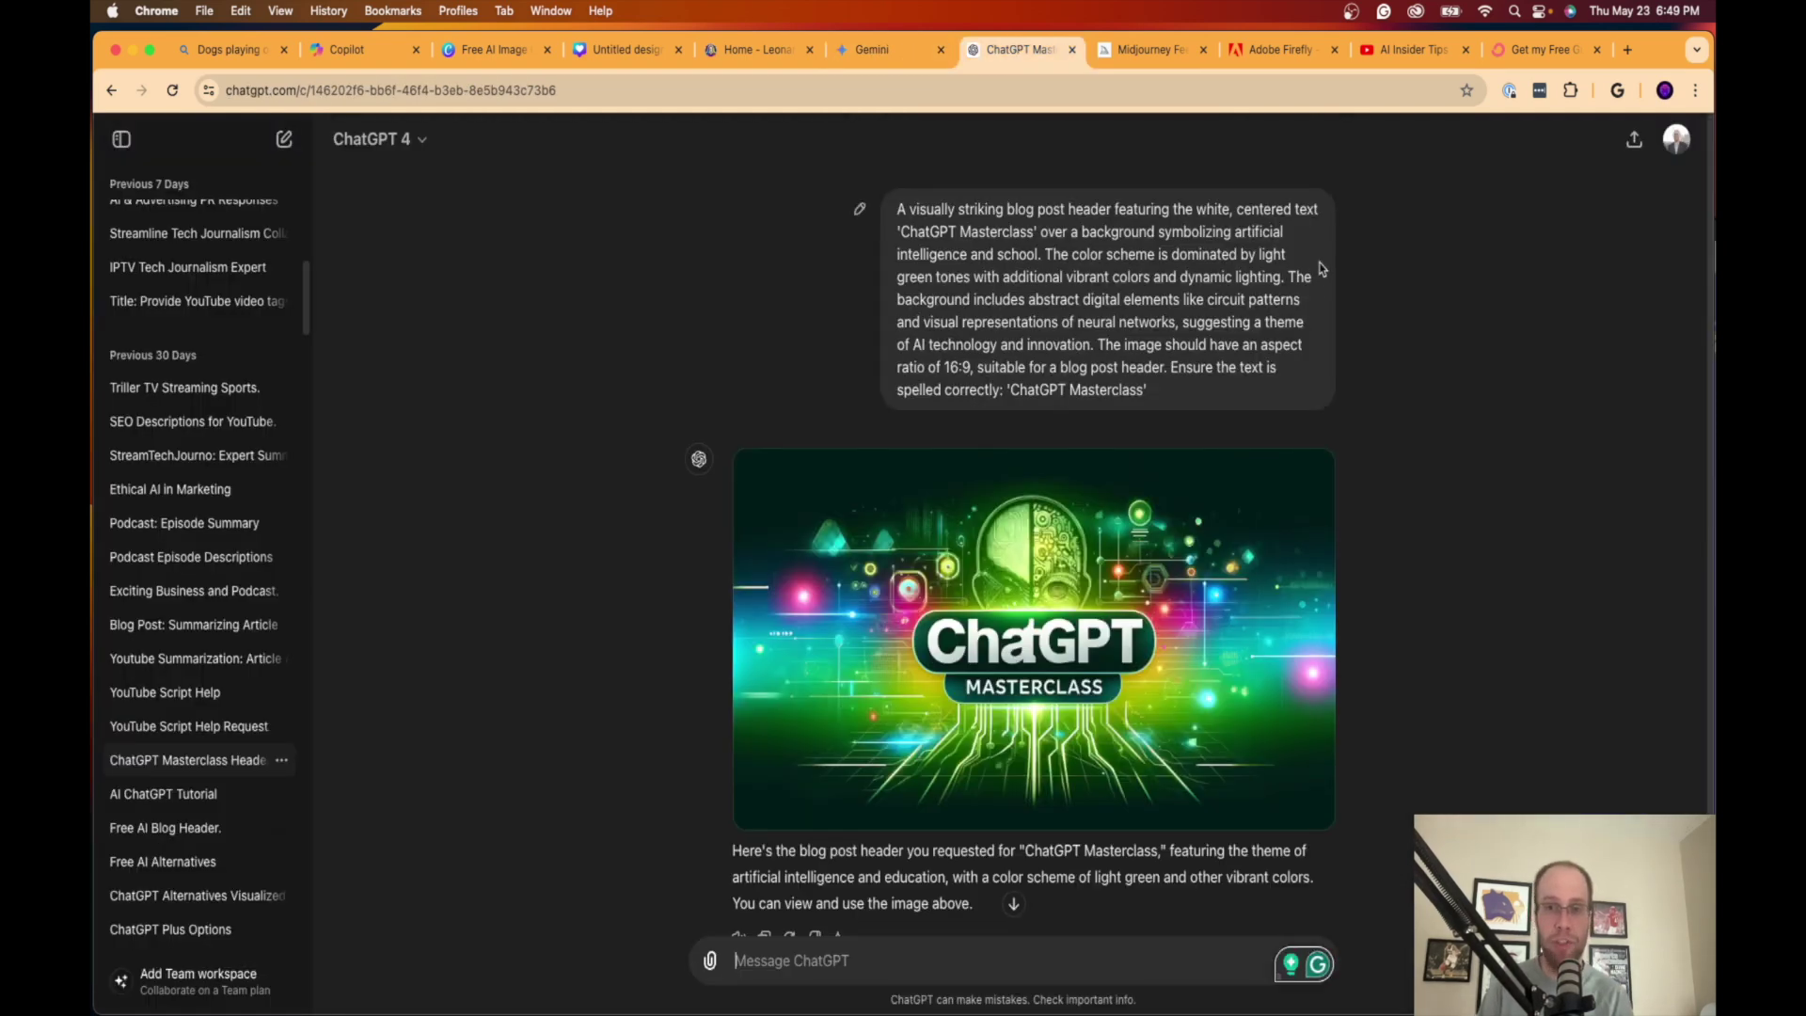
scroll(1222, 527, down, 1)
scroll(1204, 555, up, 1)
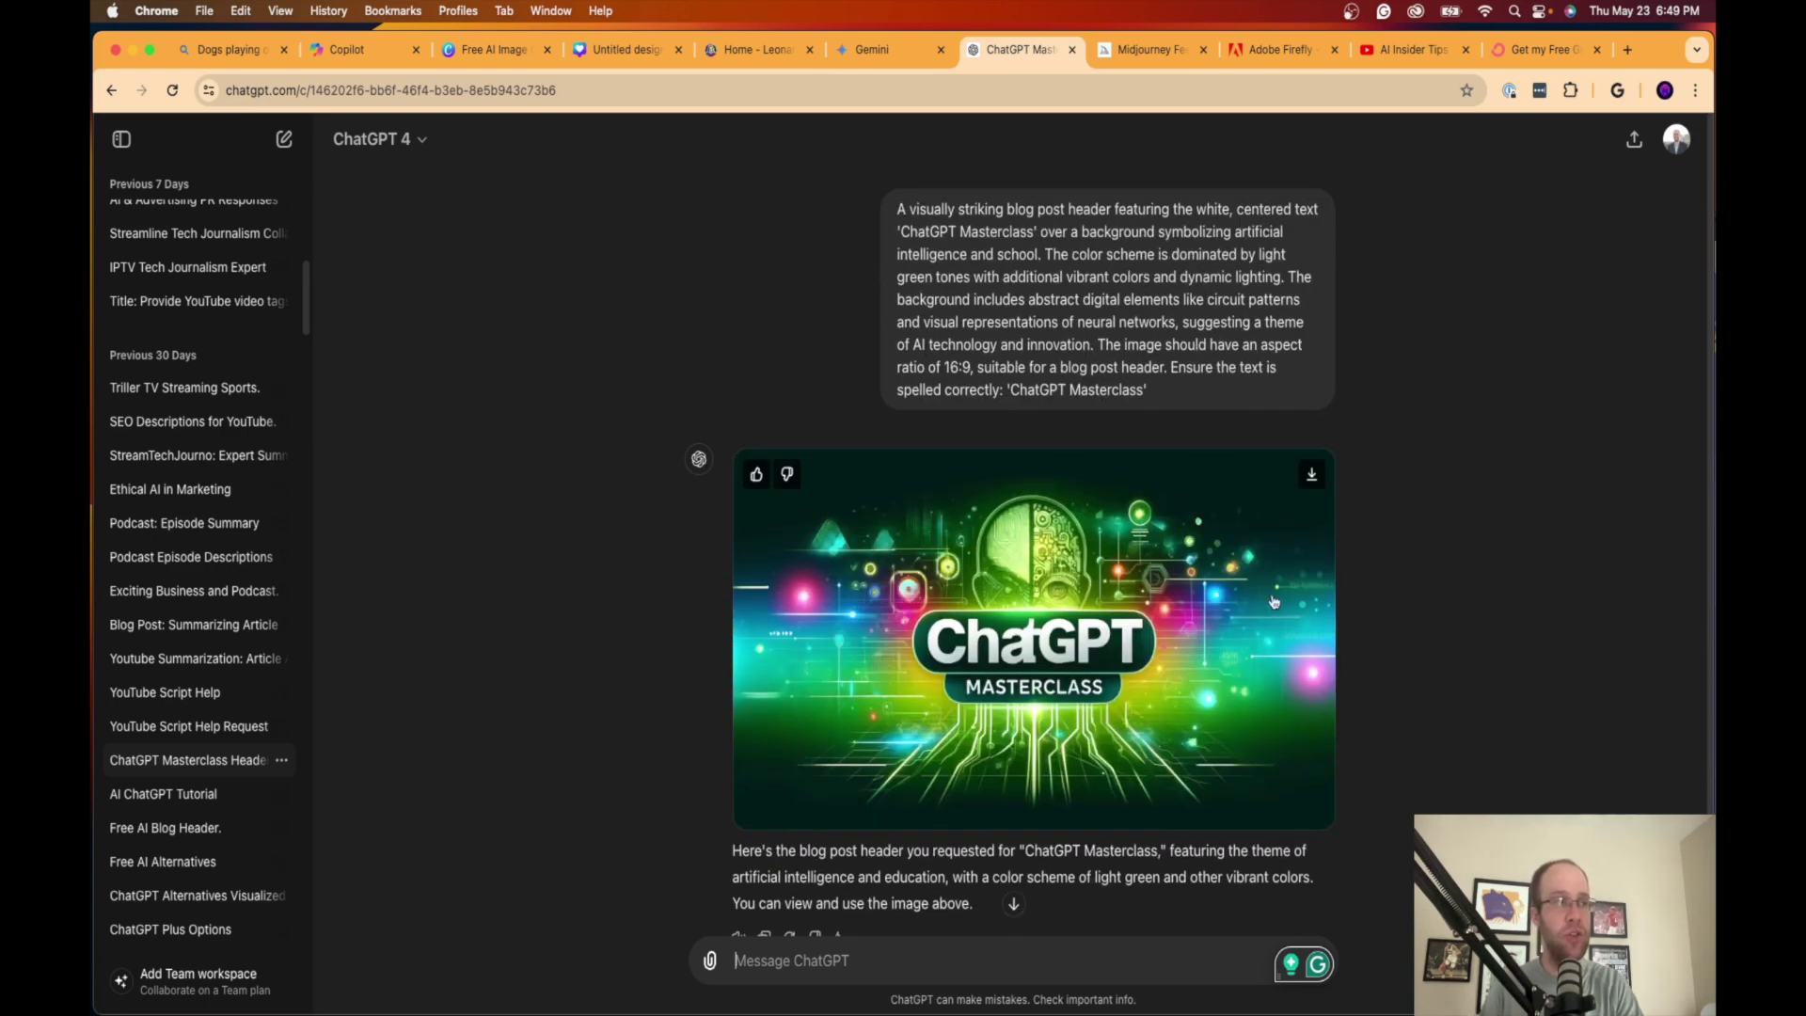
scroll(1183, 571, down, 1)
scroll(1166, 611, down, 1)
scroll(1316, 602, up, 1)
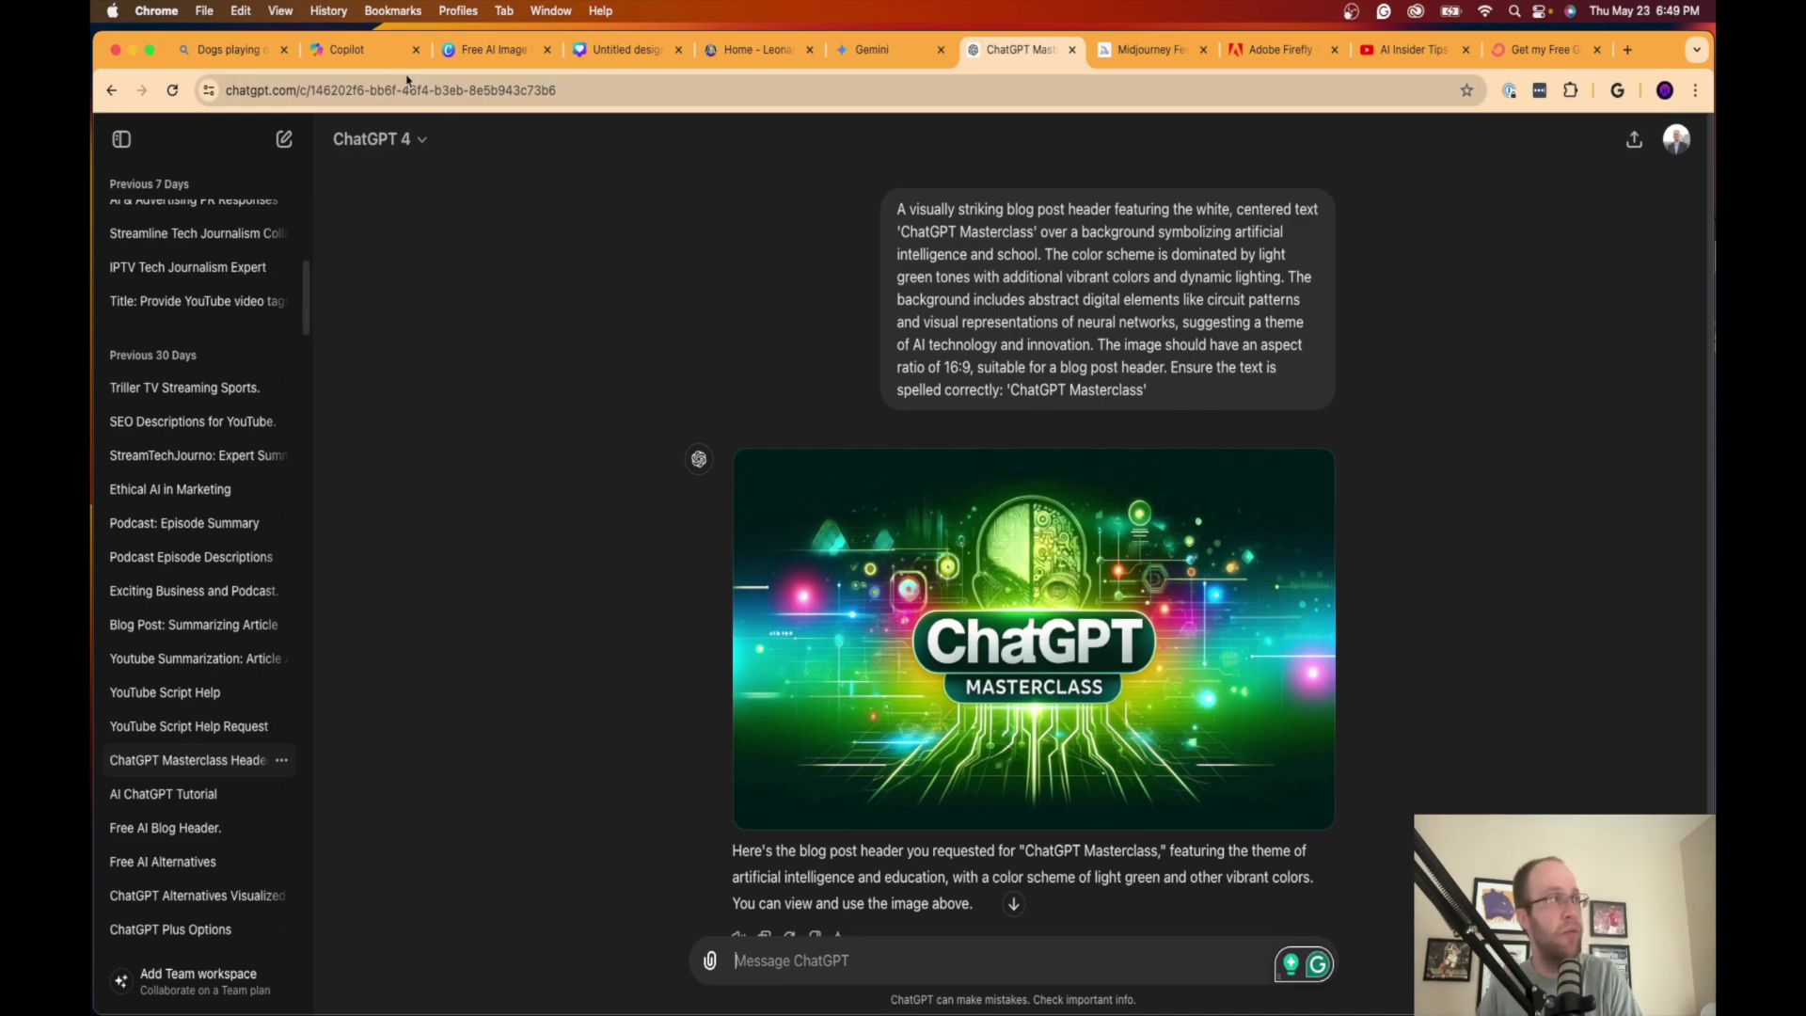
Step: Revisit the Copilot and Bing Image Creator dog images and return to the ChatGPT conversation
click(360, 49)
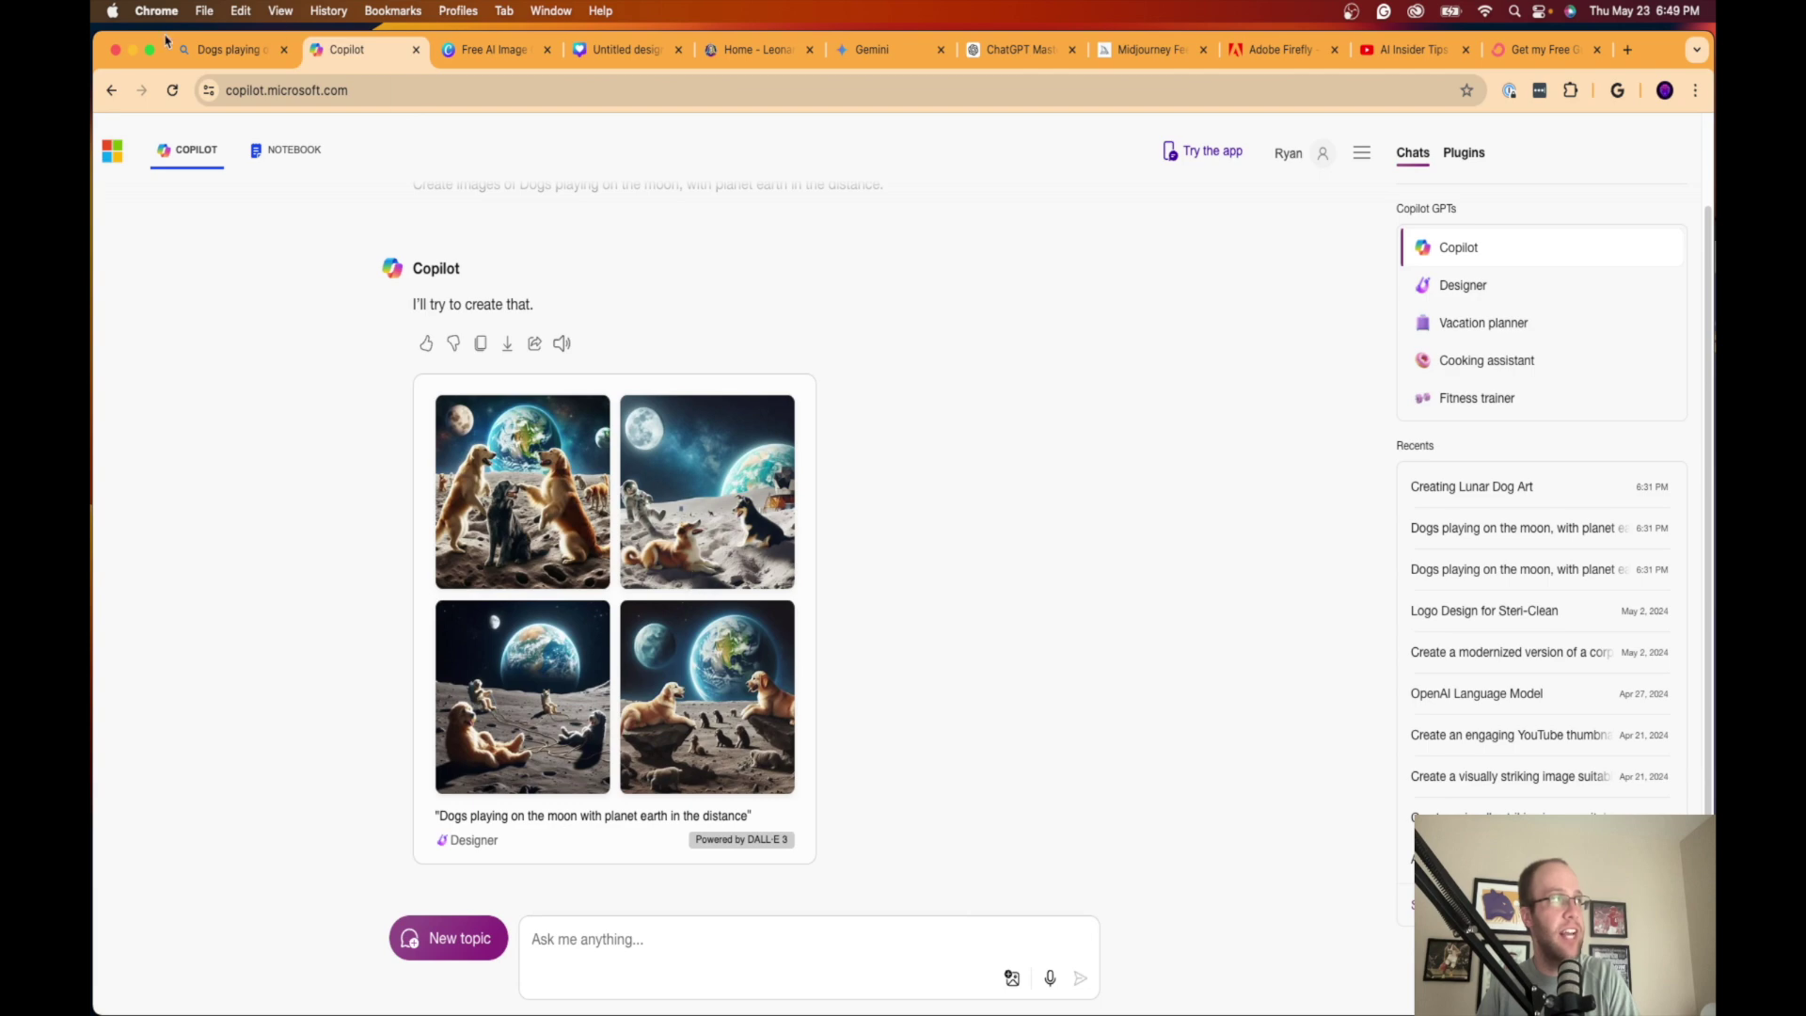
click(221, 49)
click(1043, 54)
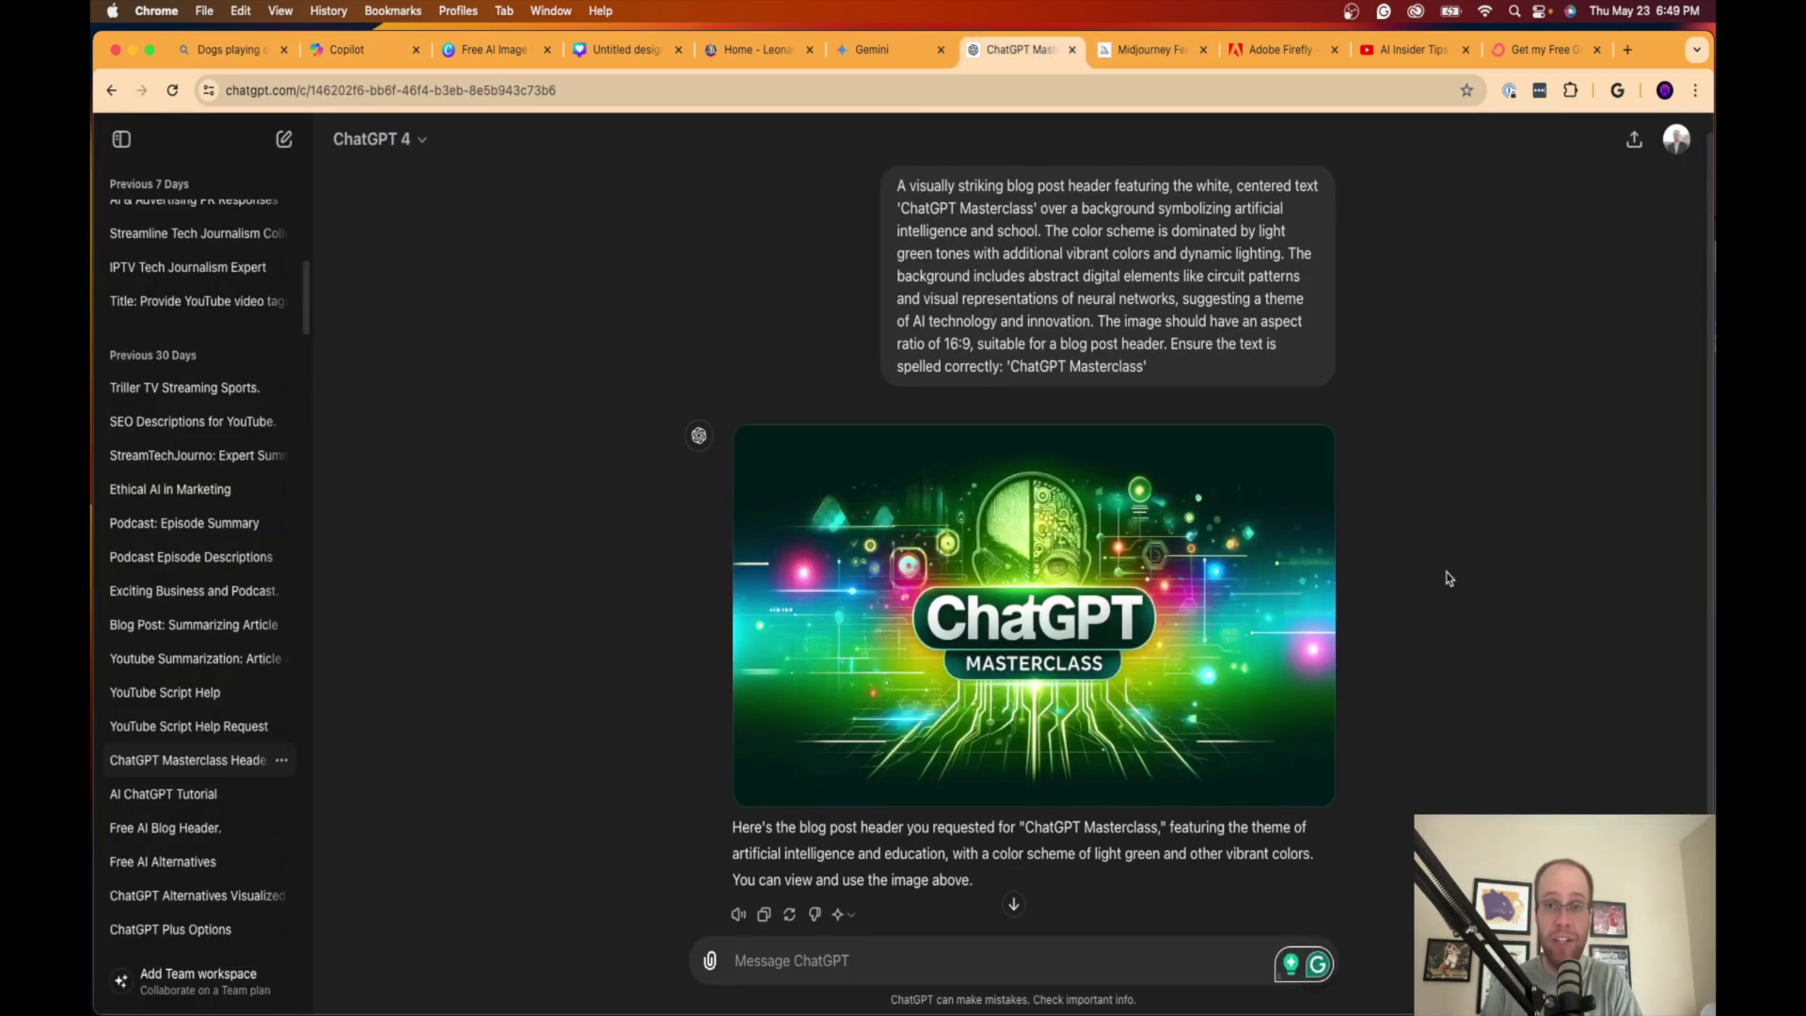
Step: Change the ChatGPT conversation's model to ChatGPT 4o and look over the generated header image
click(376, 139)
click(447, 231)
click(1514, 381)
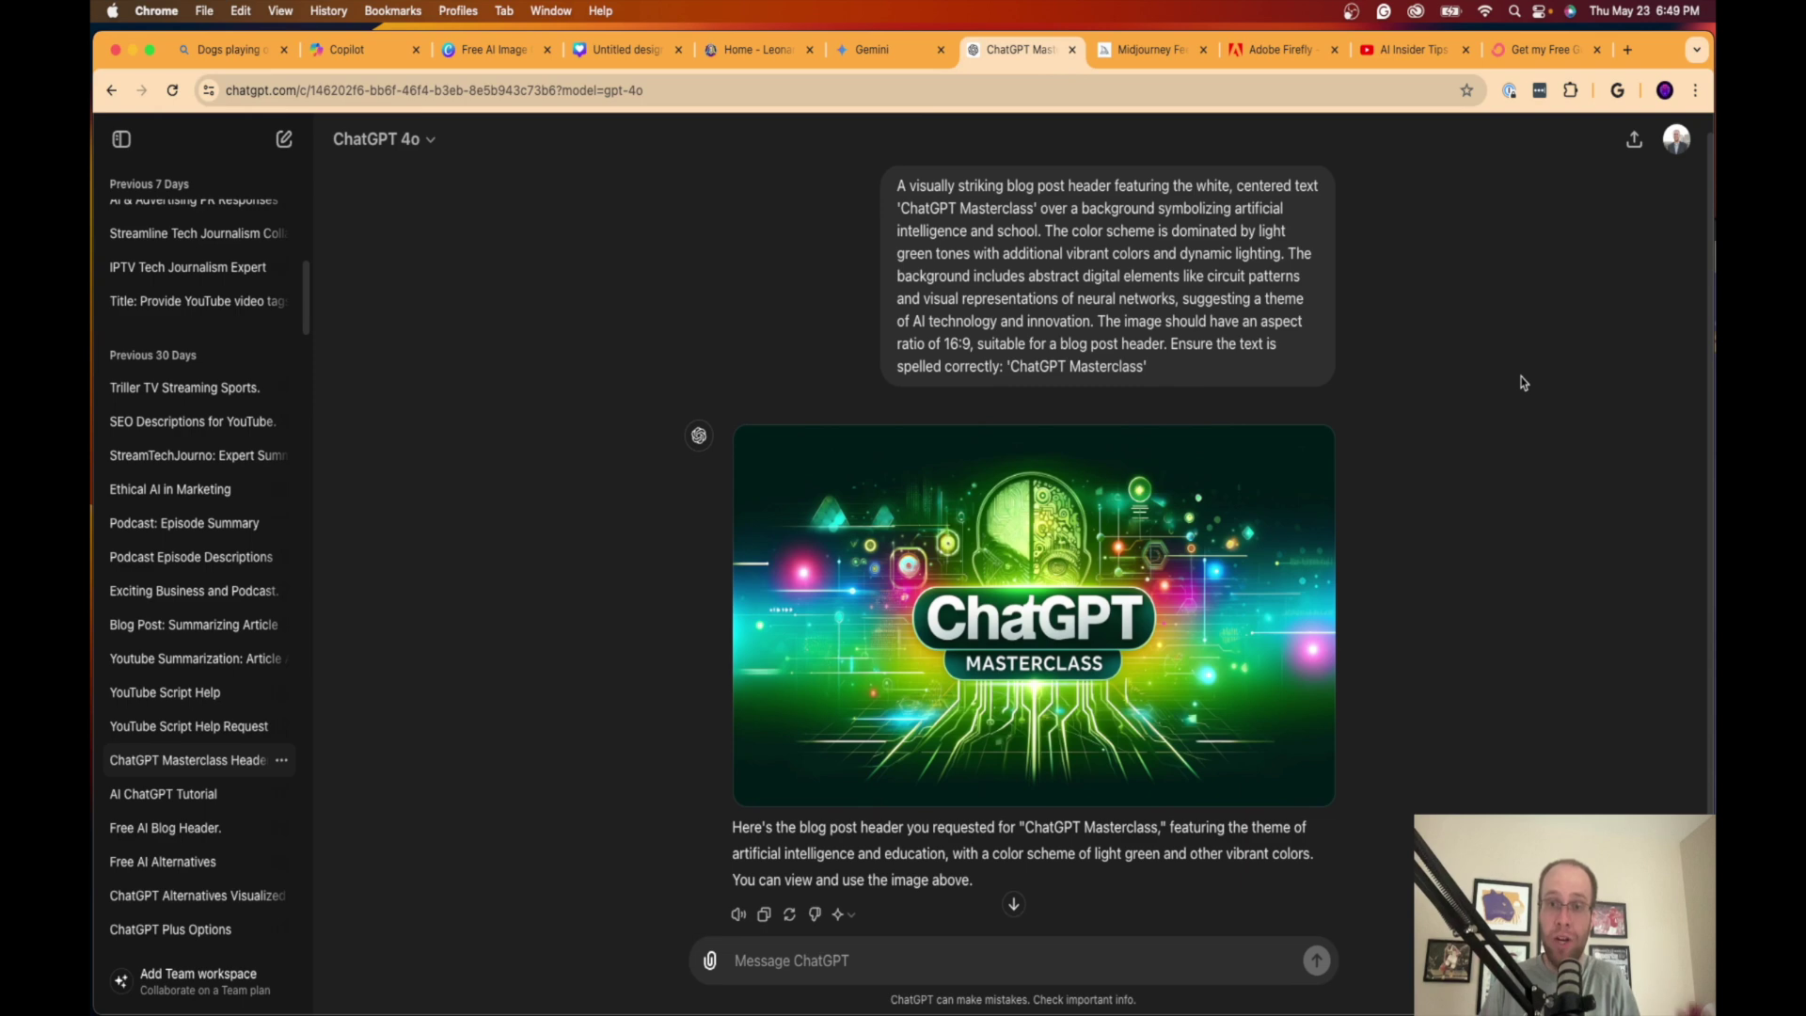
mouse_move(1016, 606)
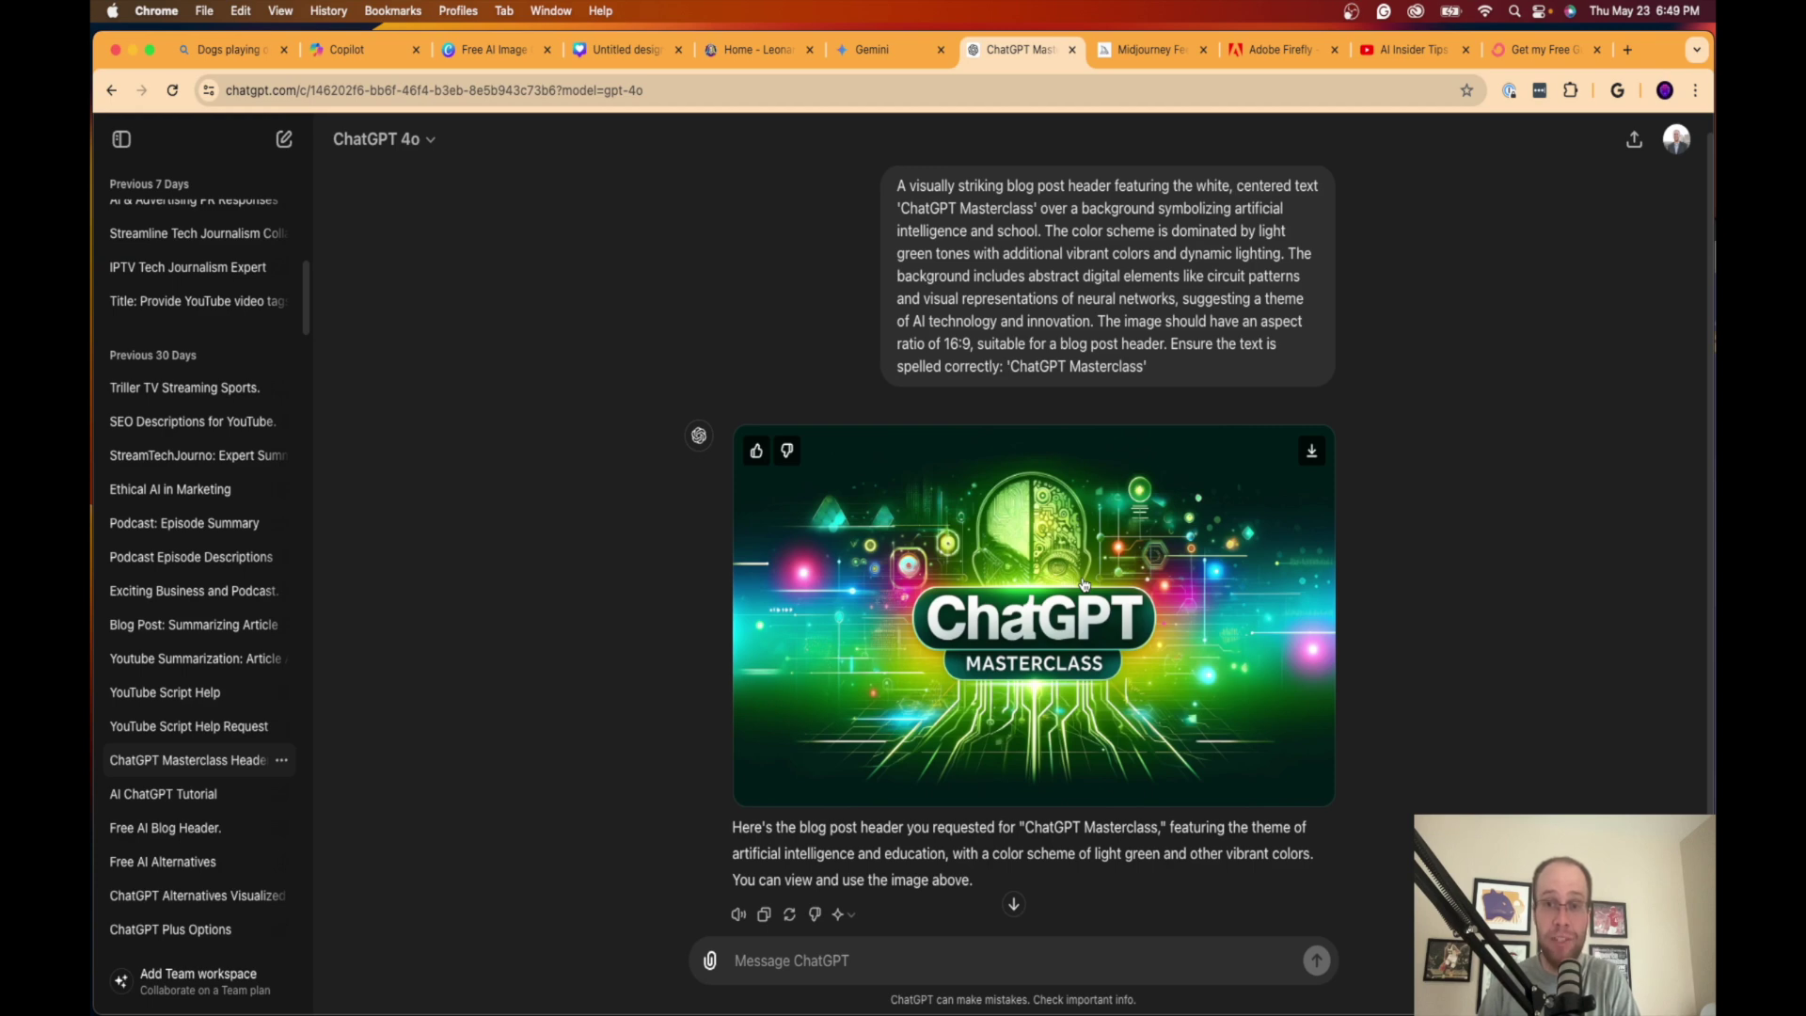
scroll(1349, 532, down, 1)
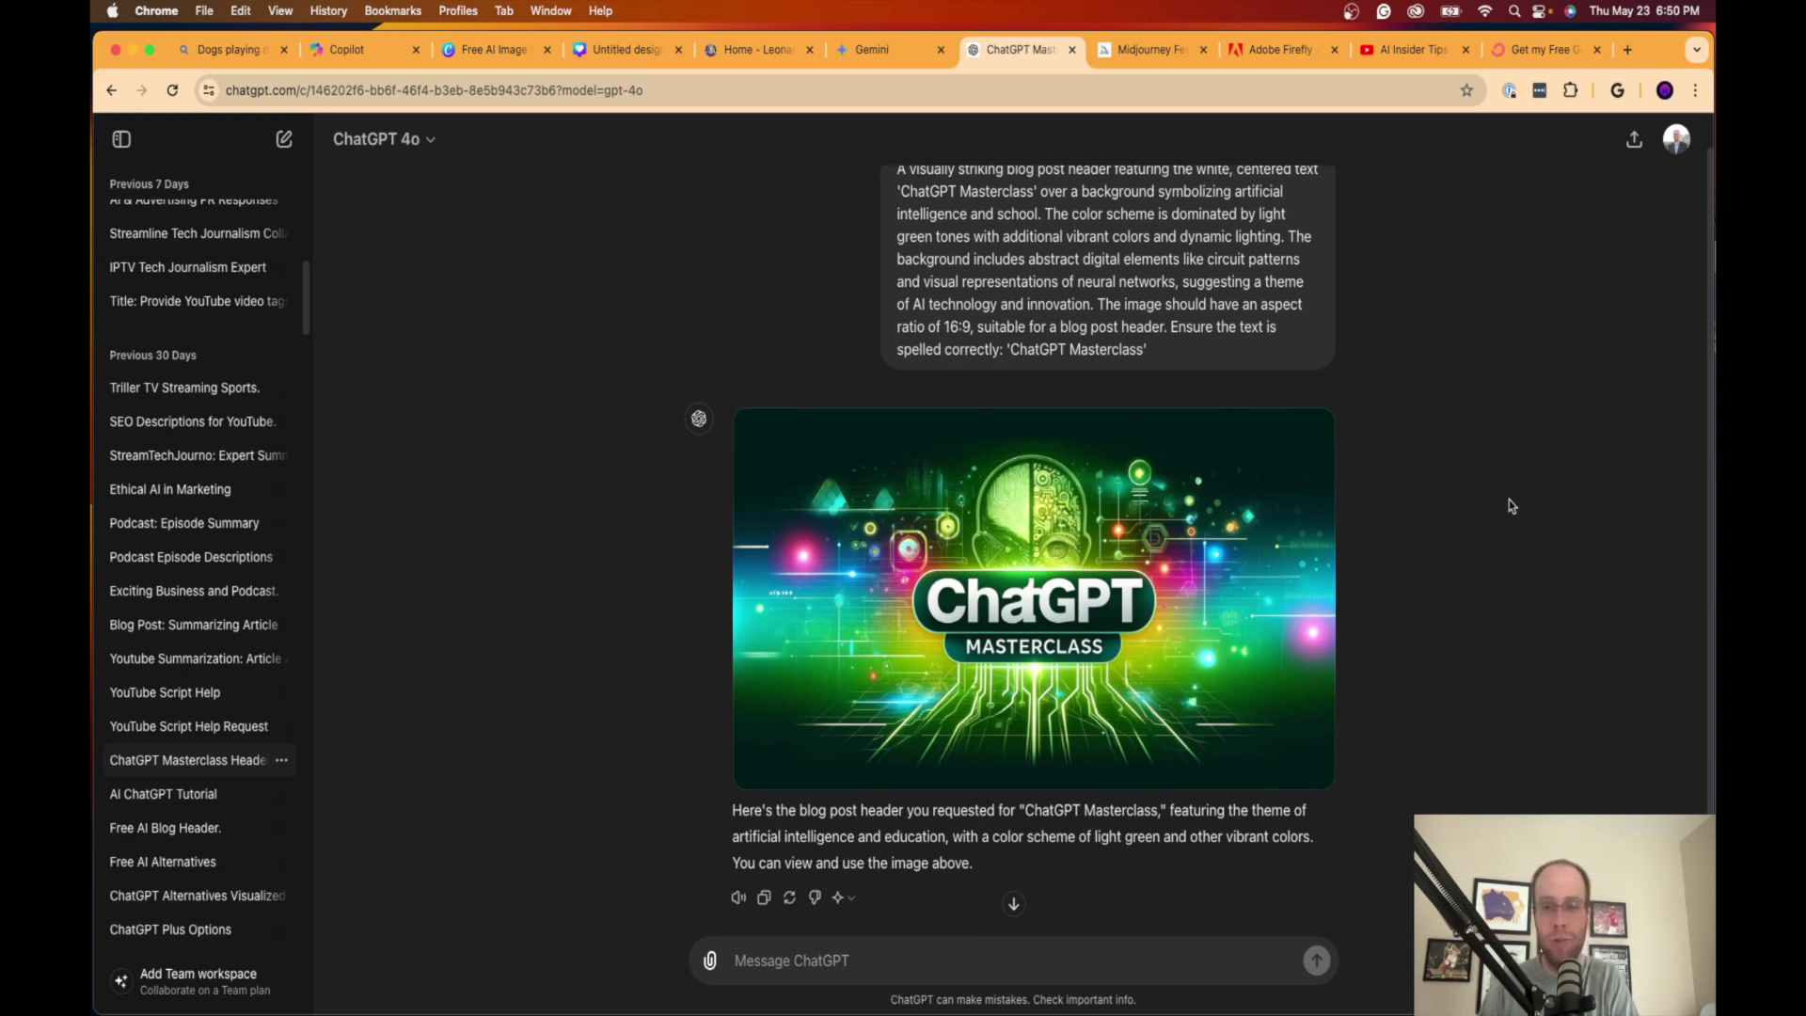
Step: Compare the enlarged Copilot dog image and the Bing Image Creator results with the ChatGPT header image
click(331, 42)
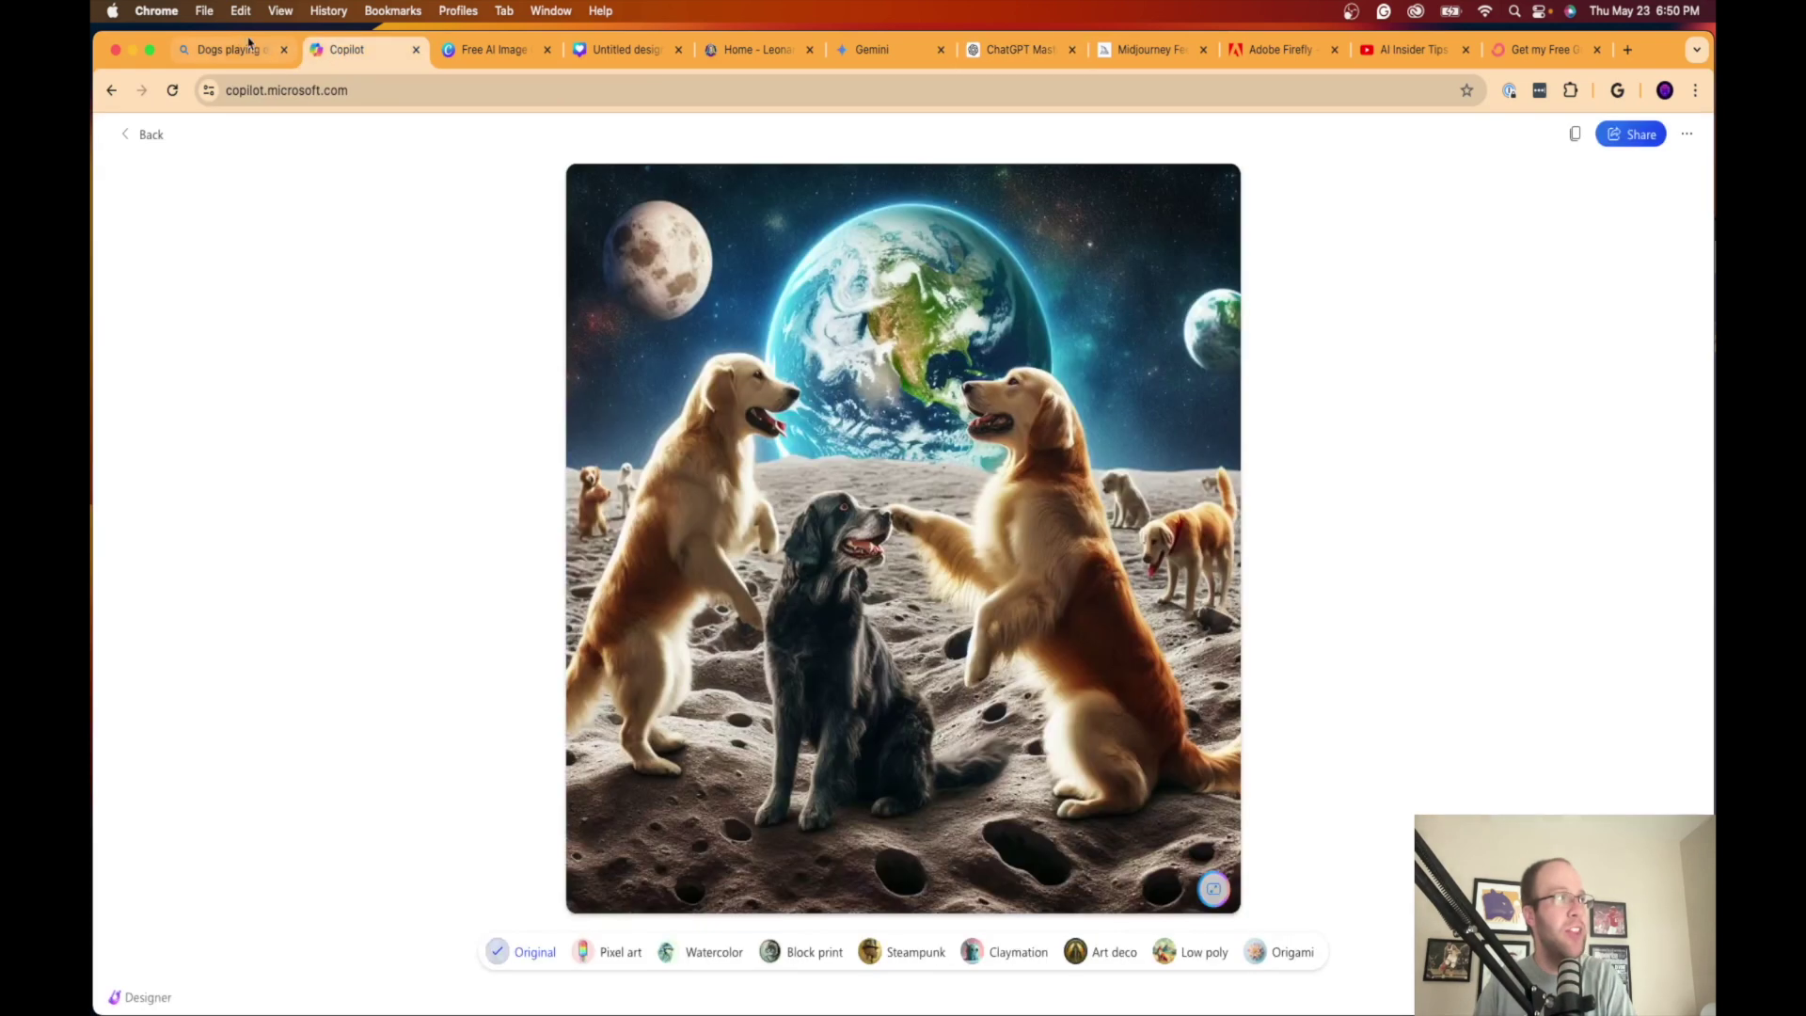
click(264, 50)
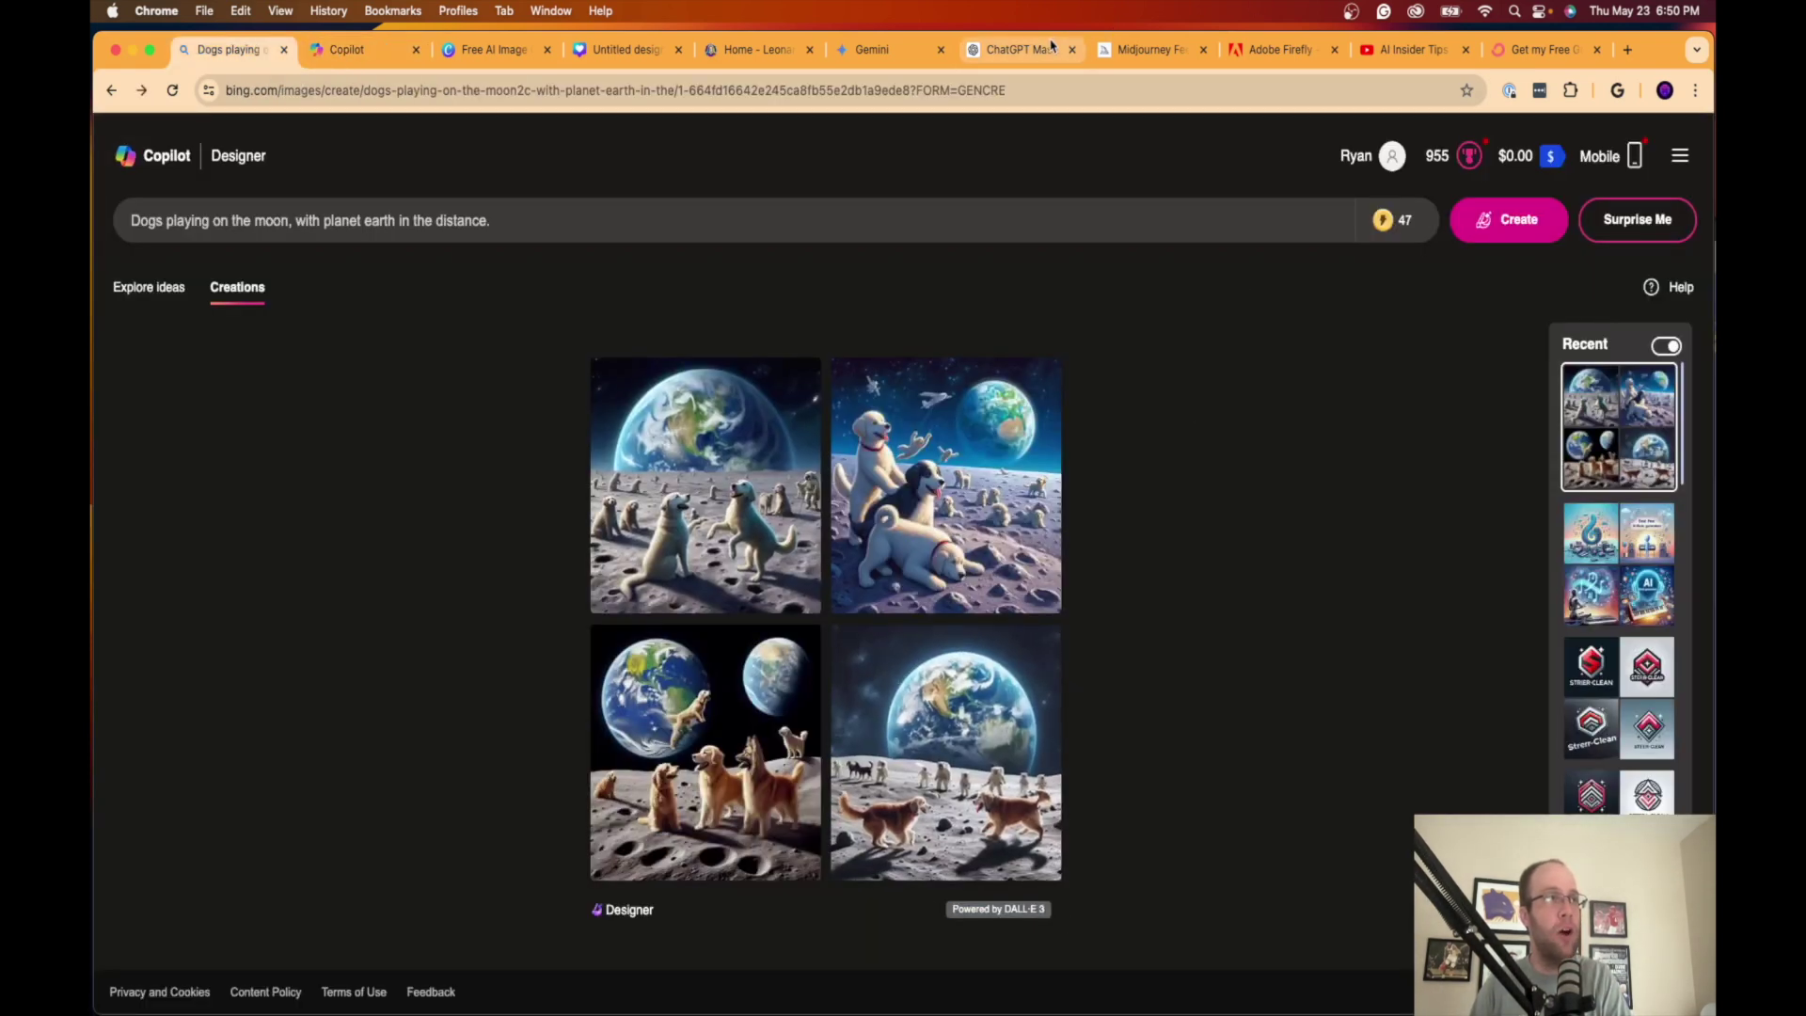
click(1020, 49)
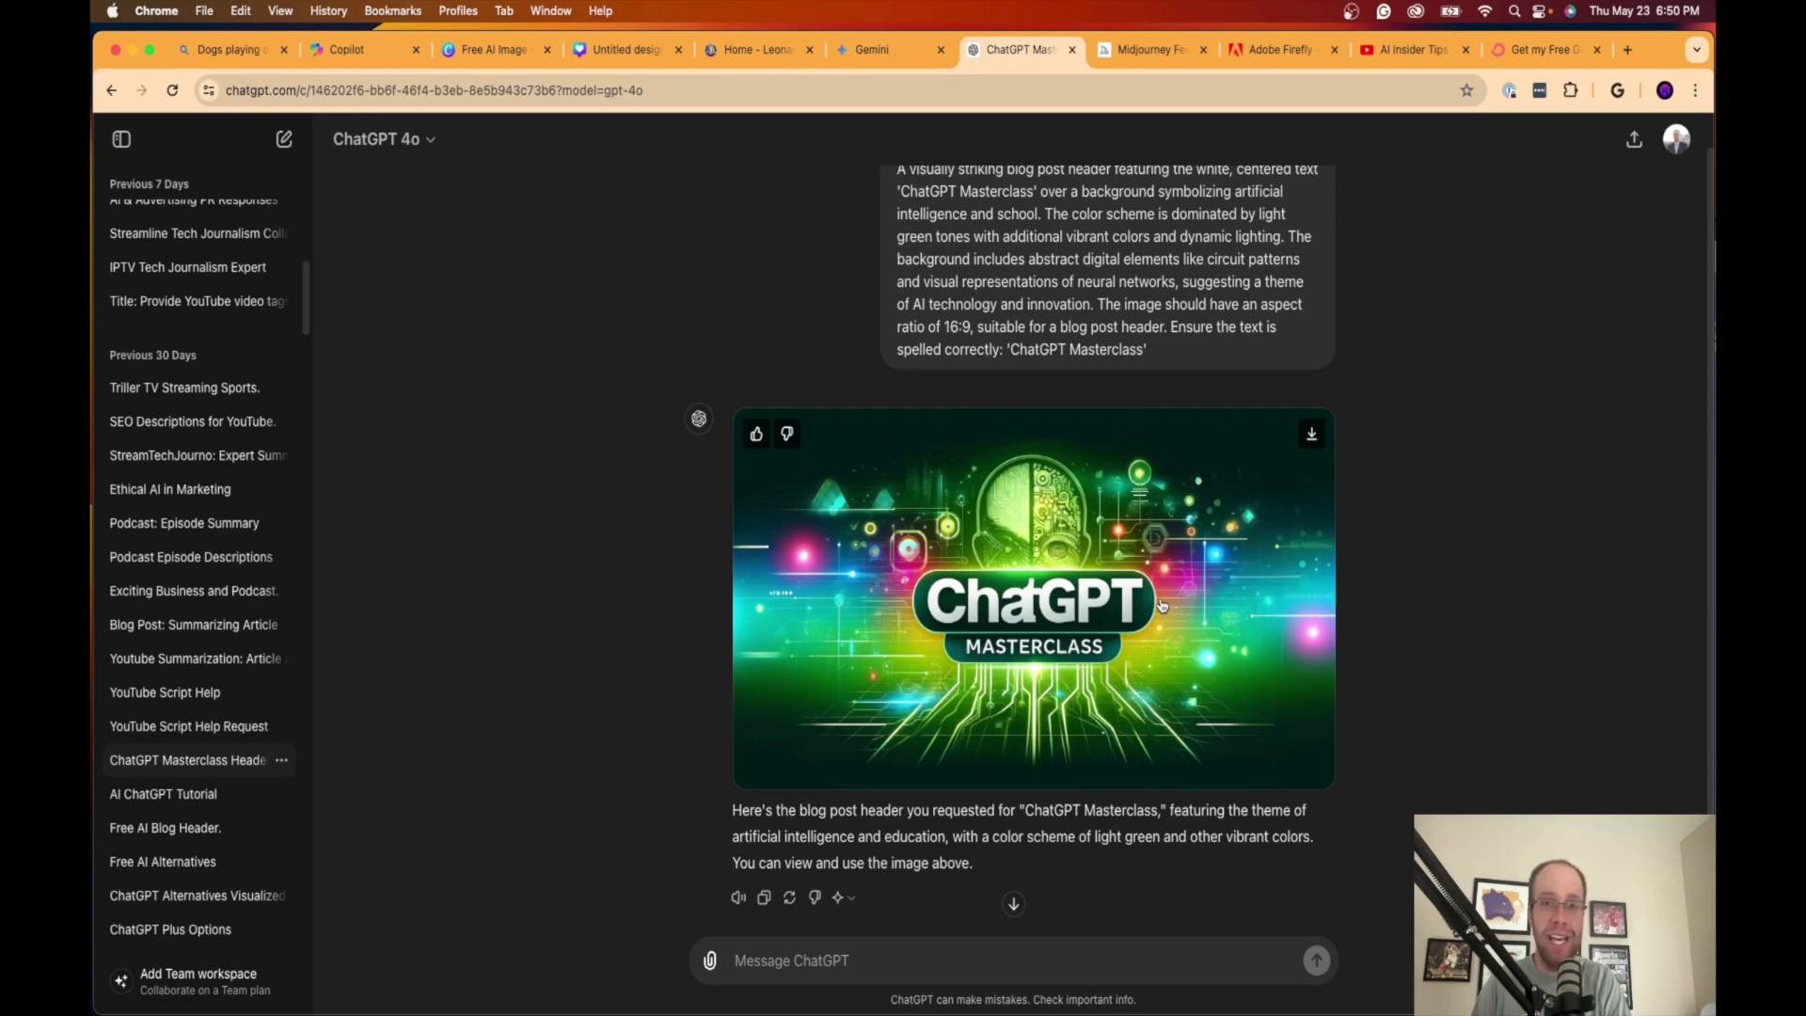
key(super+1)
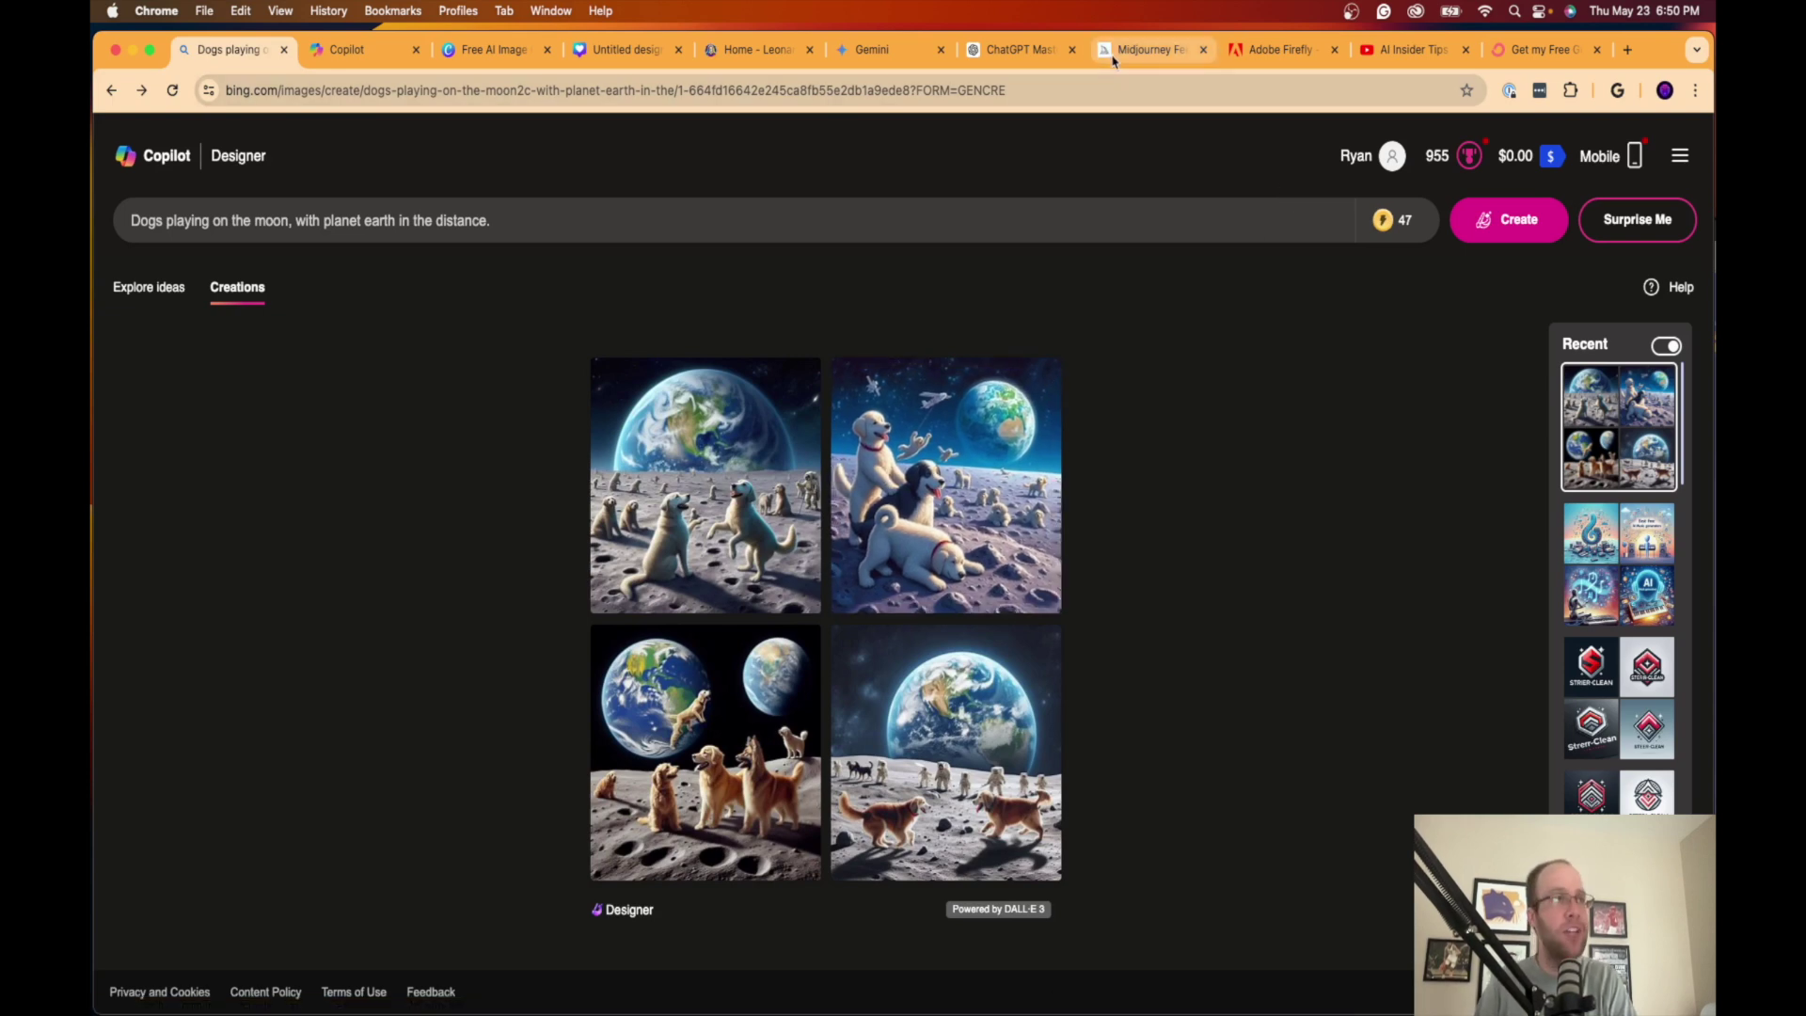
Step: Switch to Midjourney and browse the images in its showcase gallery, returning to the beginning of the page
click(1147, 49)
scroll(1240, 433, down, 3)
scroll(1239, 432, up, 3)
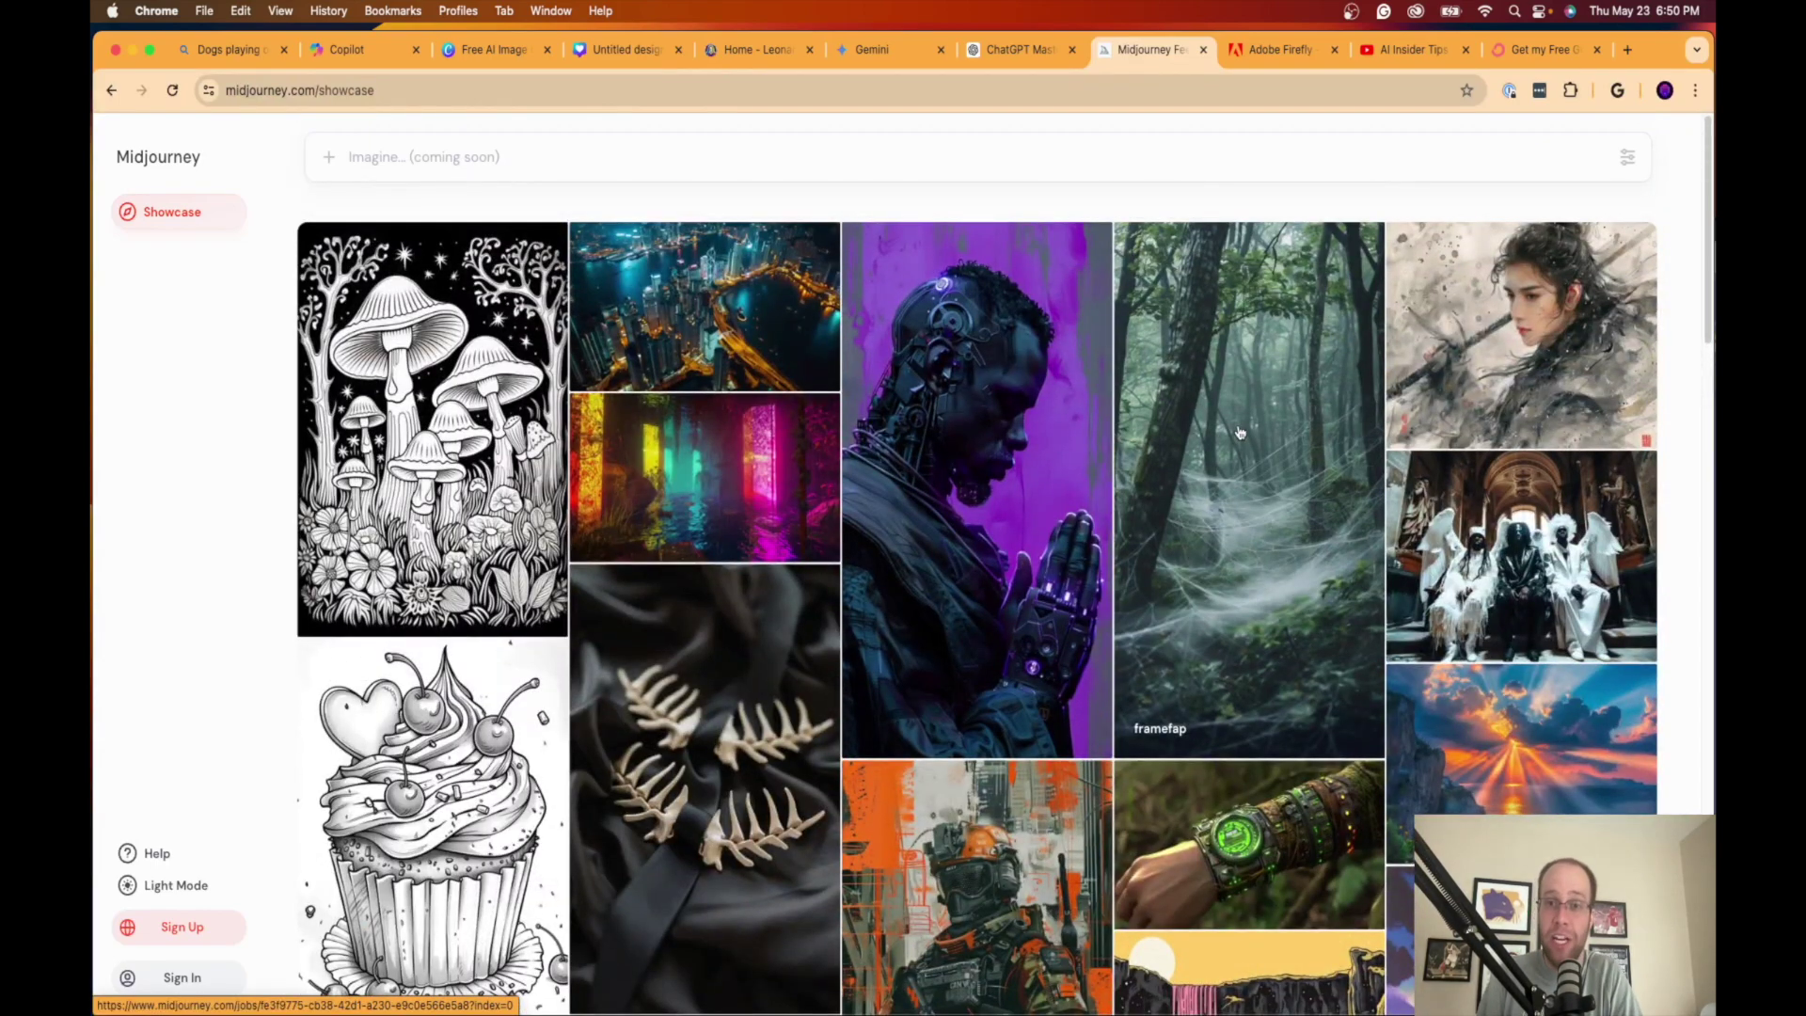
scroll(1239, 432, down, 15)
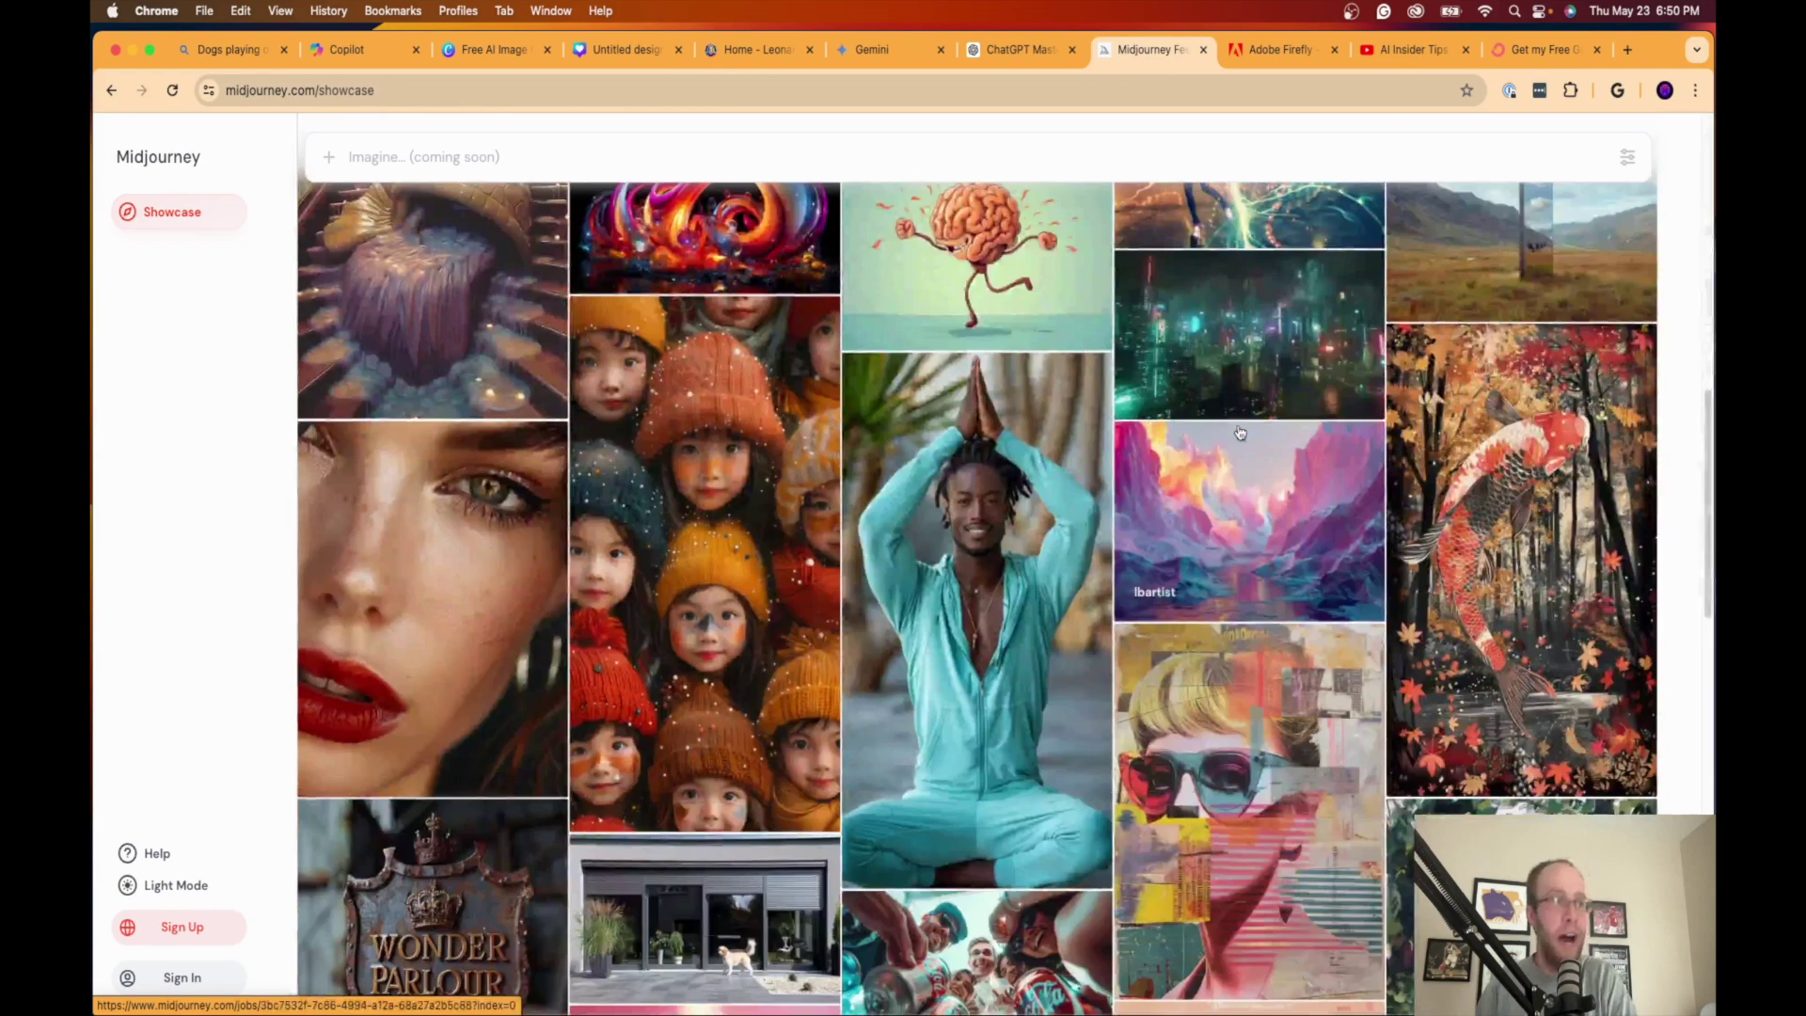
scroll(1239, 432, down, 2)
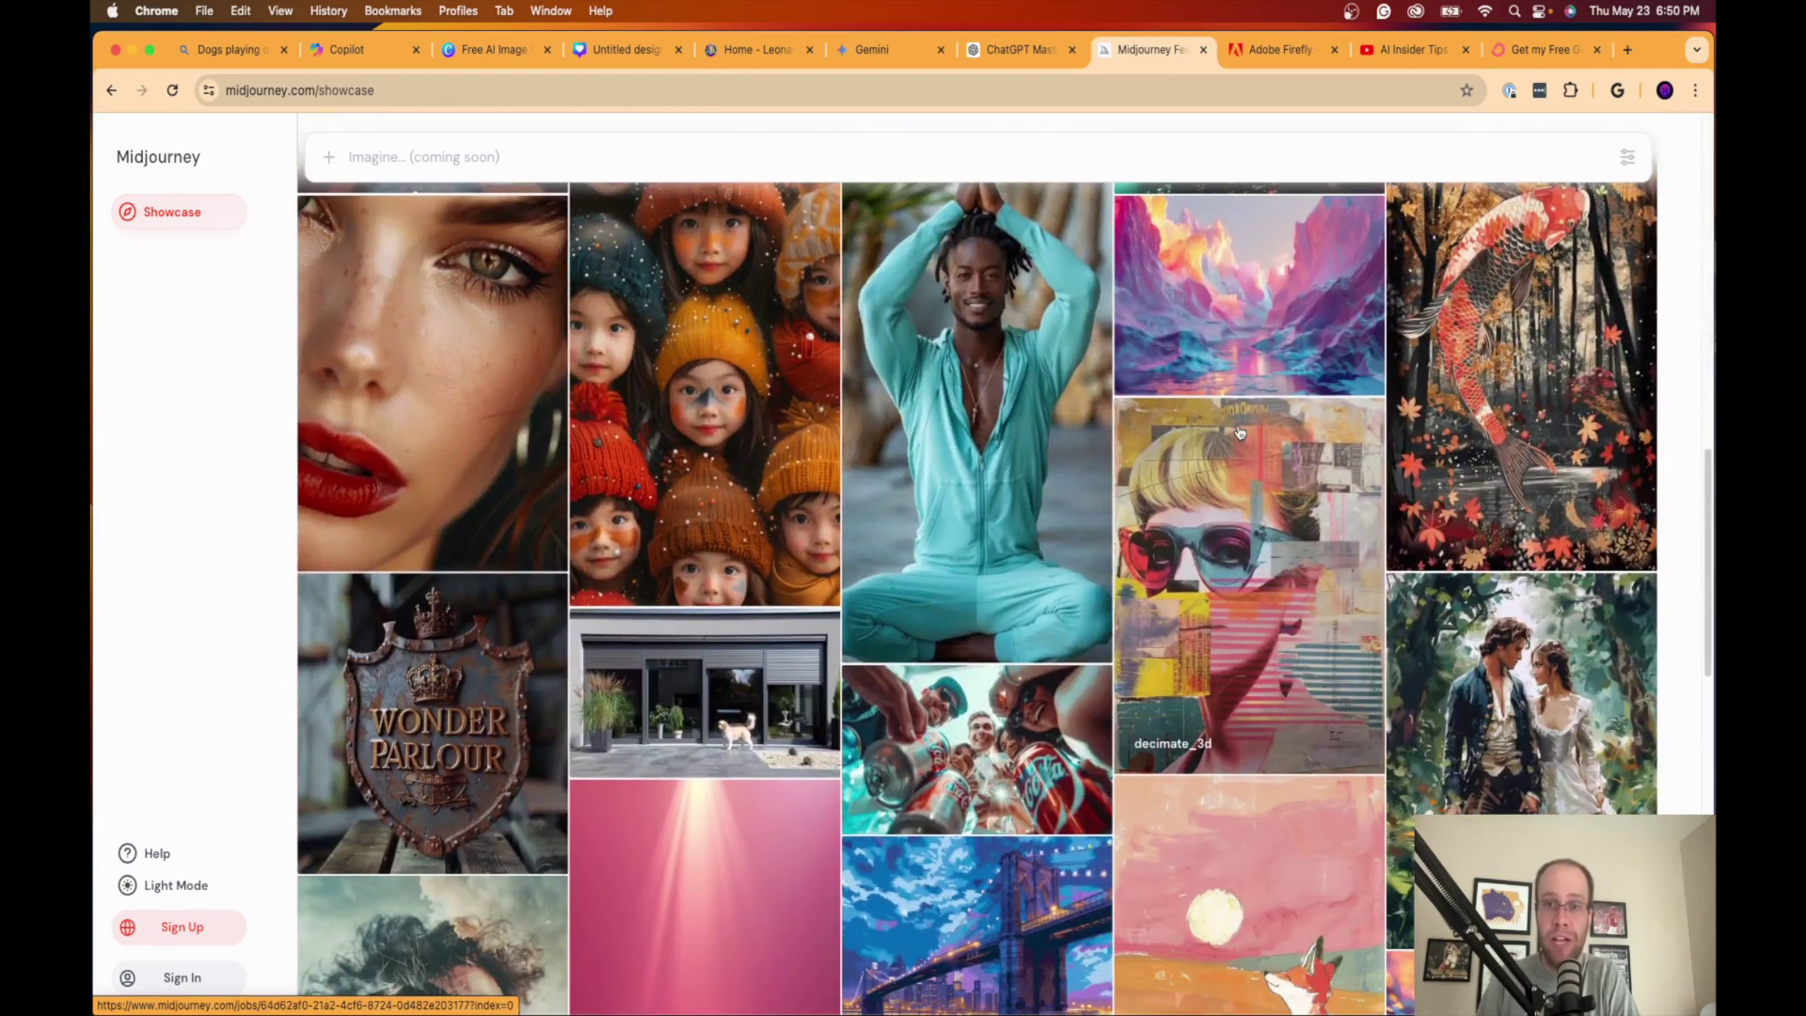
scroll(1240, 433, down, 6)
scroll(1239, 433, down, 2)
scroll(1239, 432, down, 5)
scroll(1239, 432, up, 15)
scroll(851, 489, up, 10)
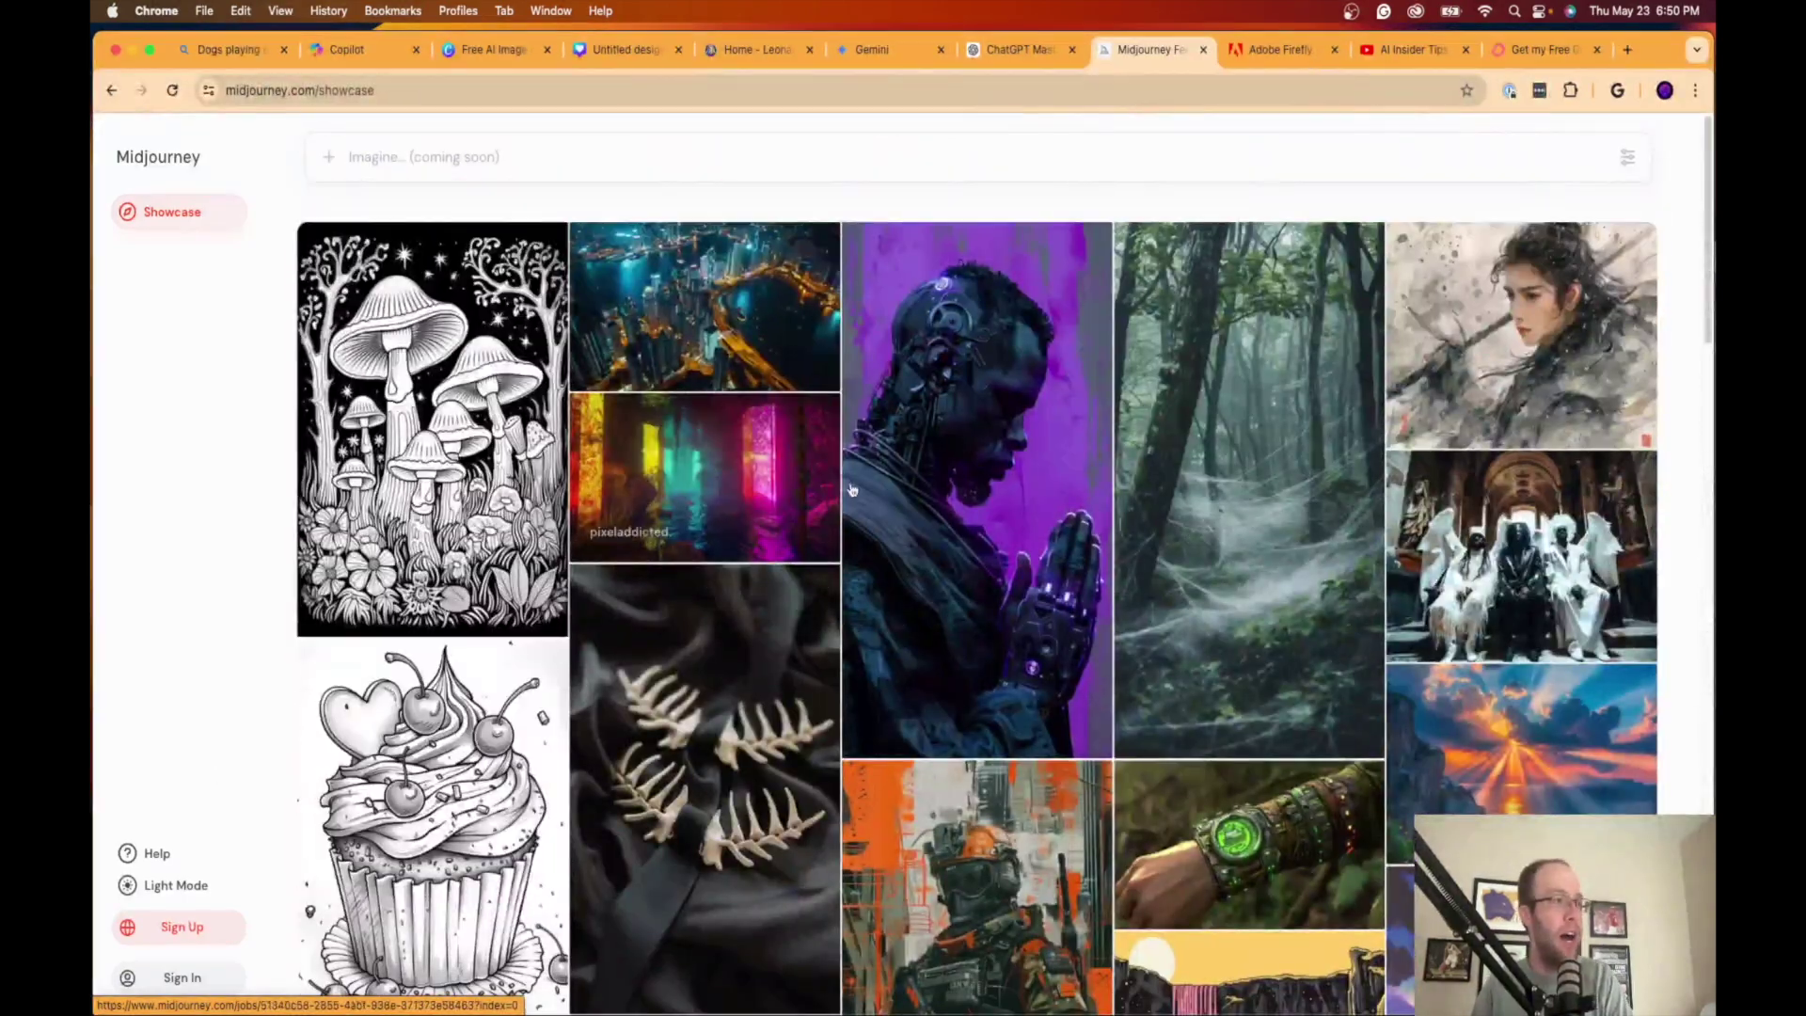
Step: Look further down the Midjourney showcase to examine the variety of image styles
scroll(1336, 428, down, 2)
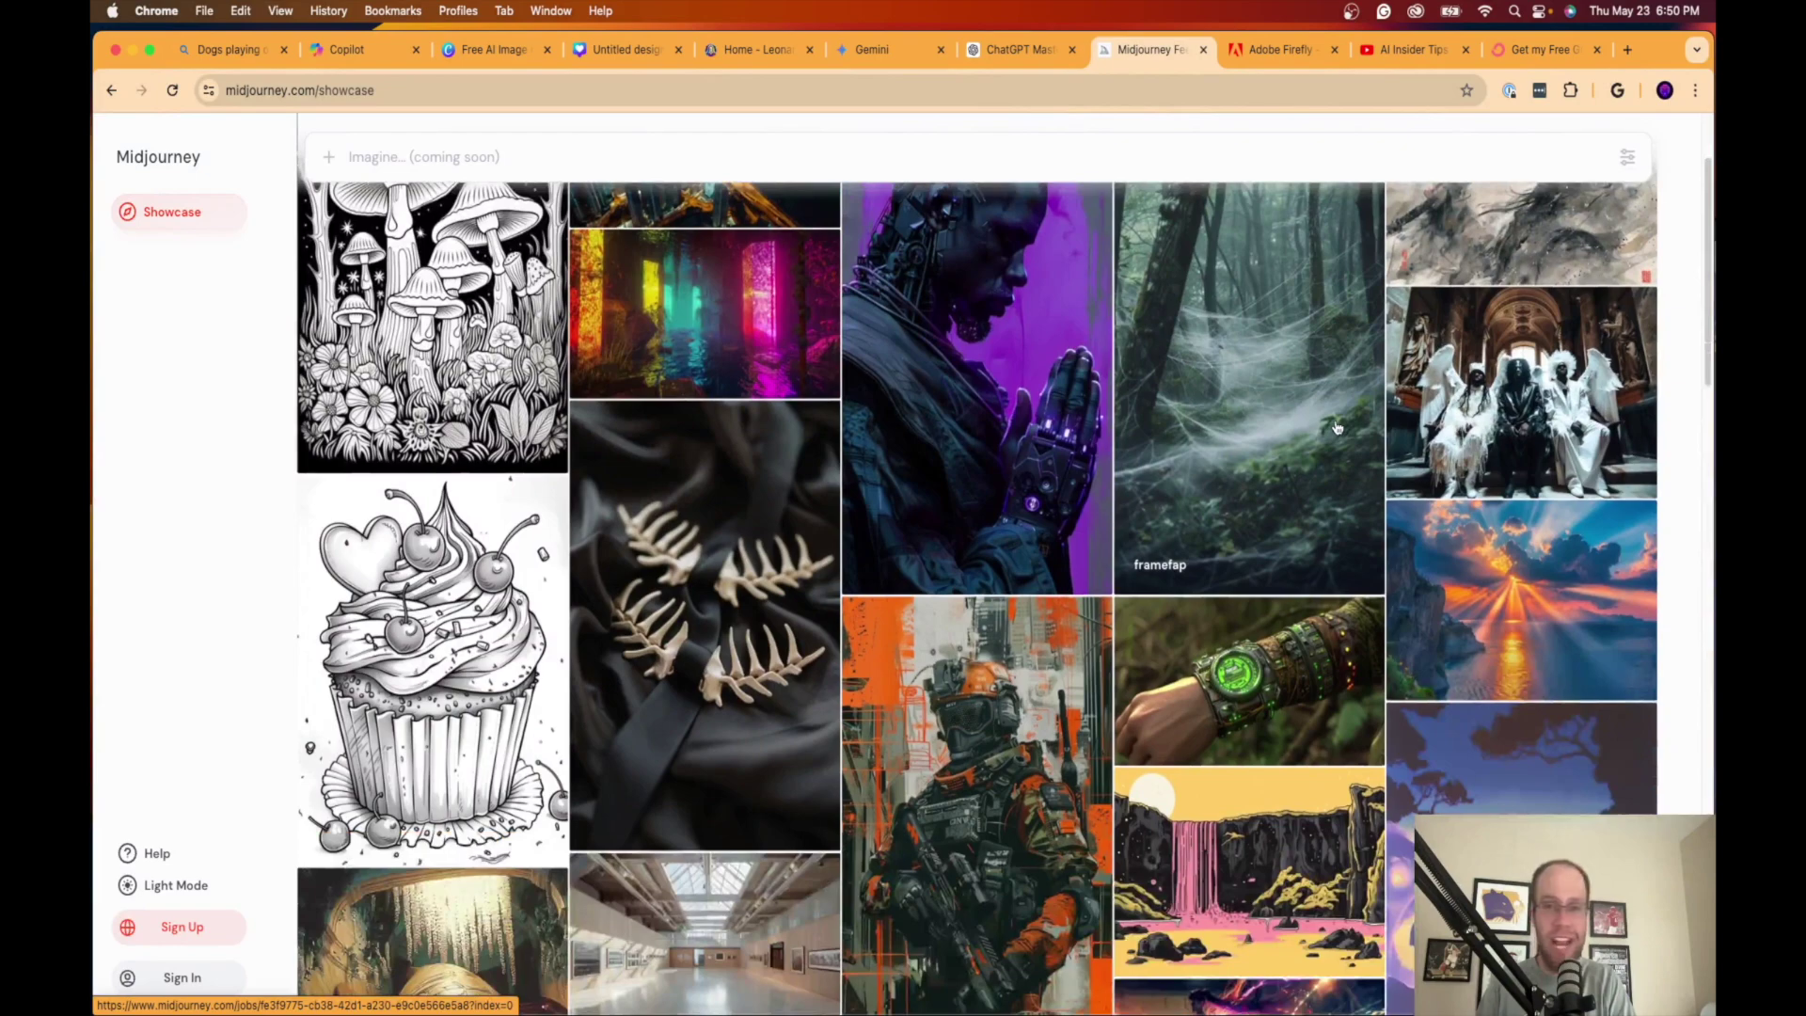
scroll(1337, 427, down, 2)
scroll(1336, 428, up, 4)
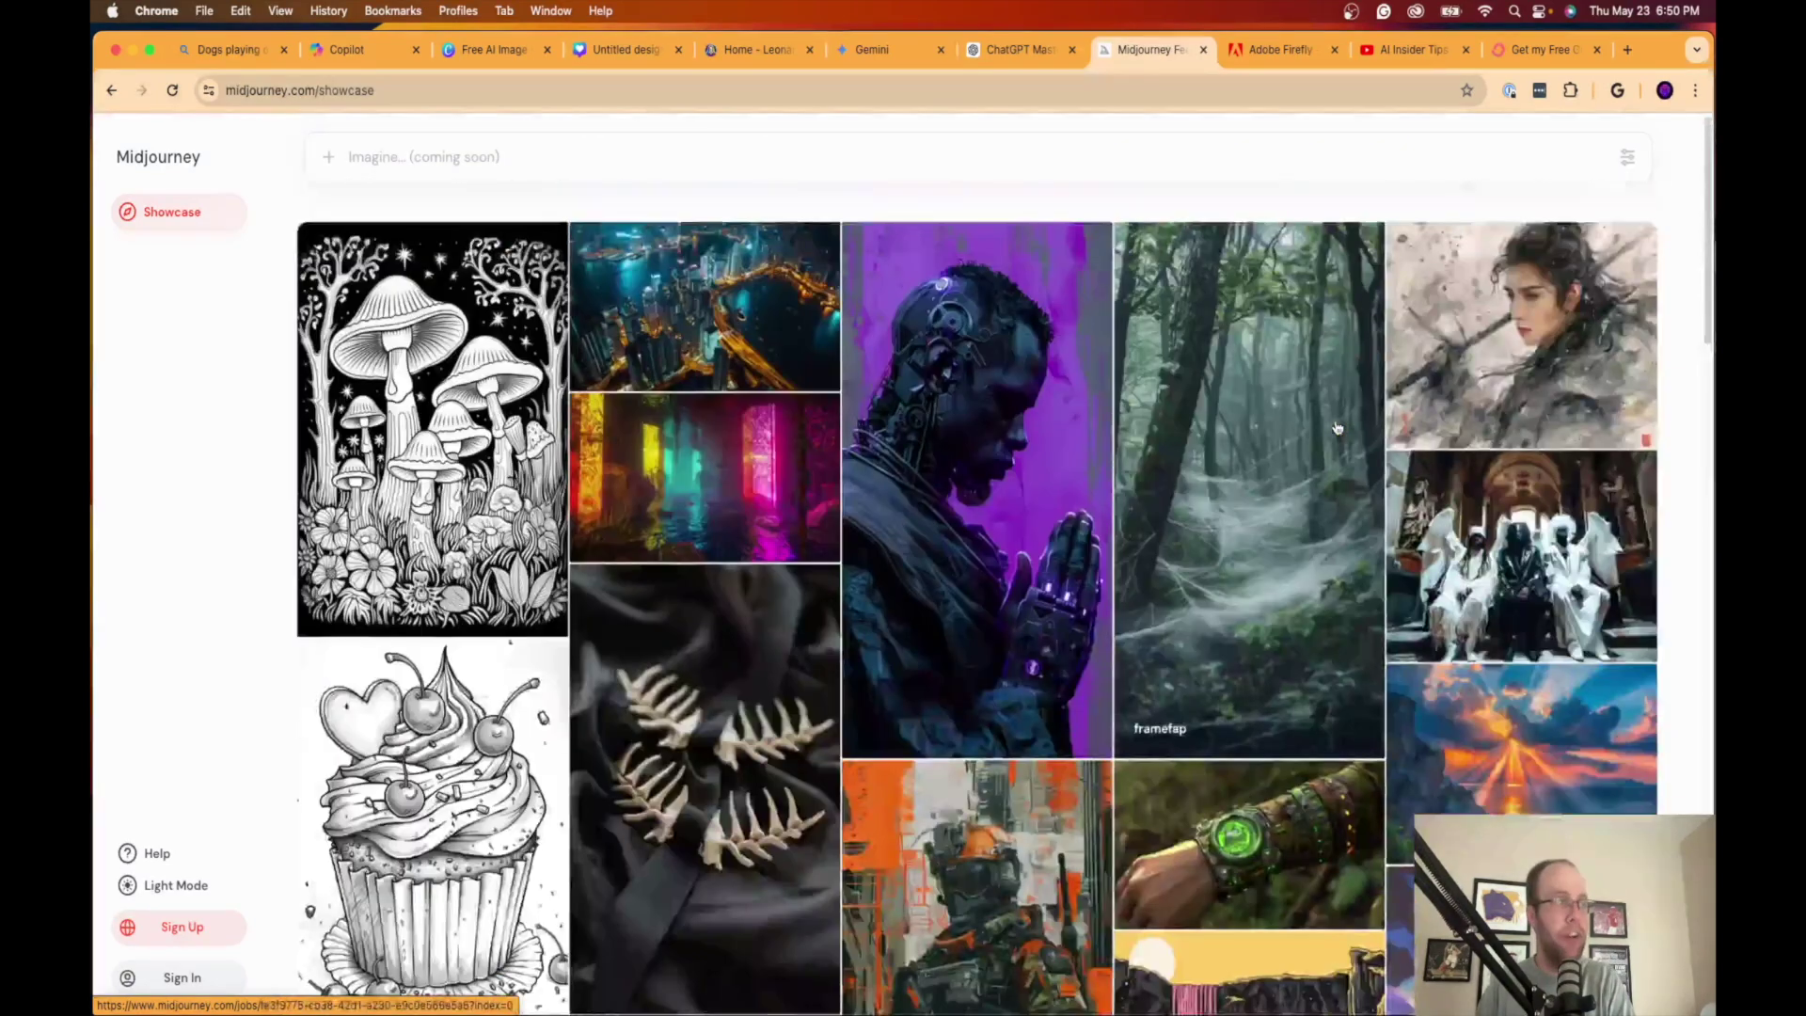
scroll(1336, 426, down, 8)
scroll(1336, 428, down, 4)
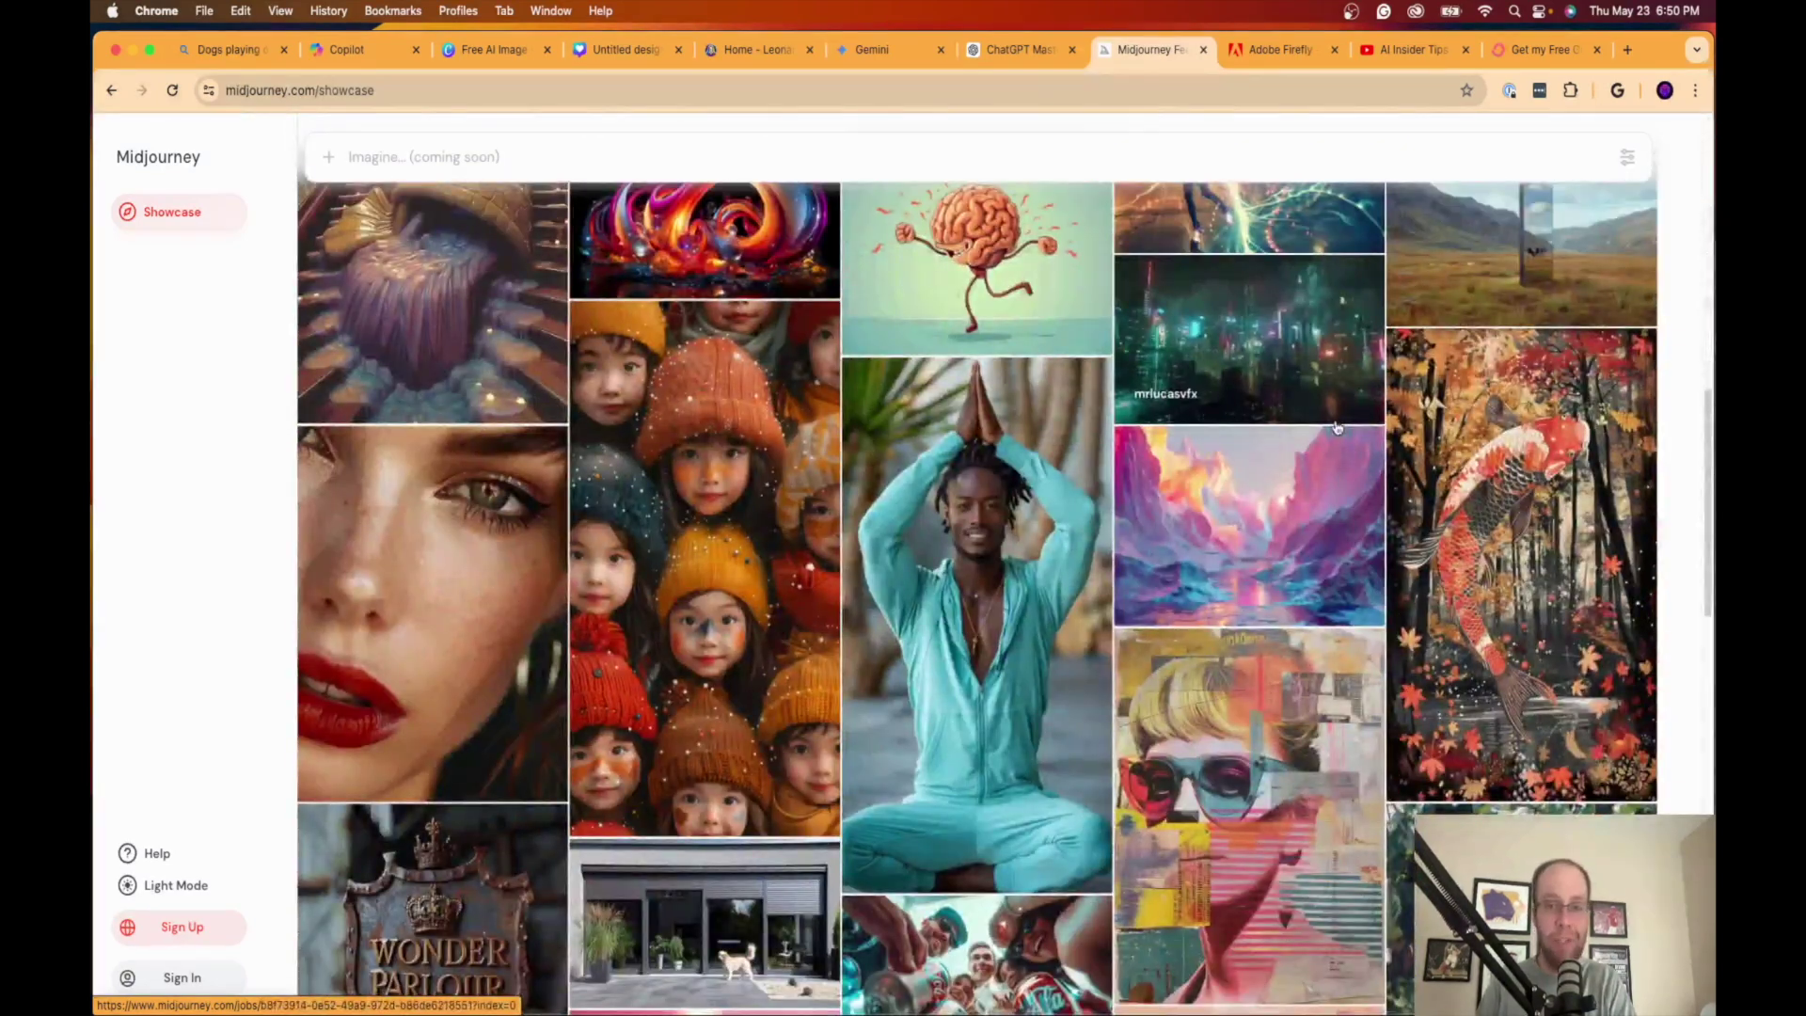
scroll(1336, 428, down, 7)
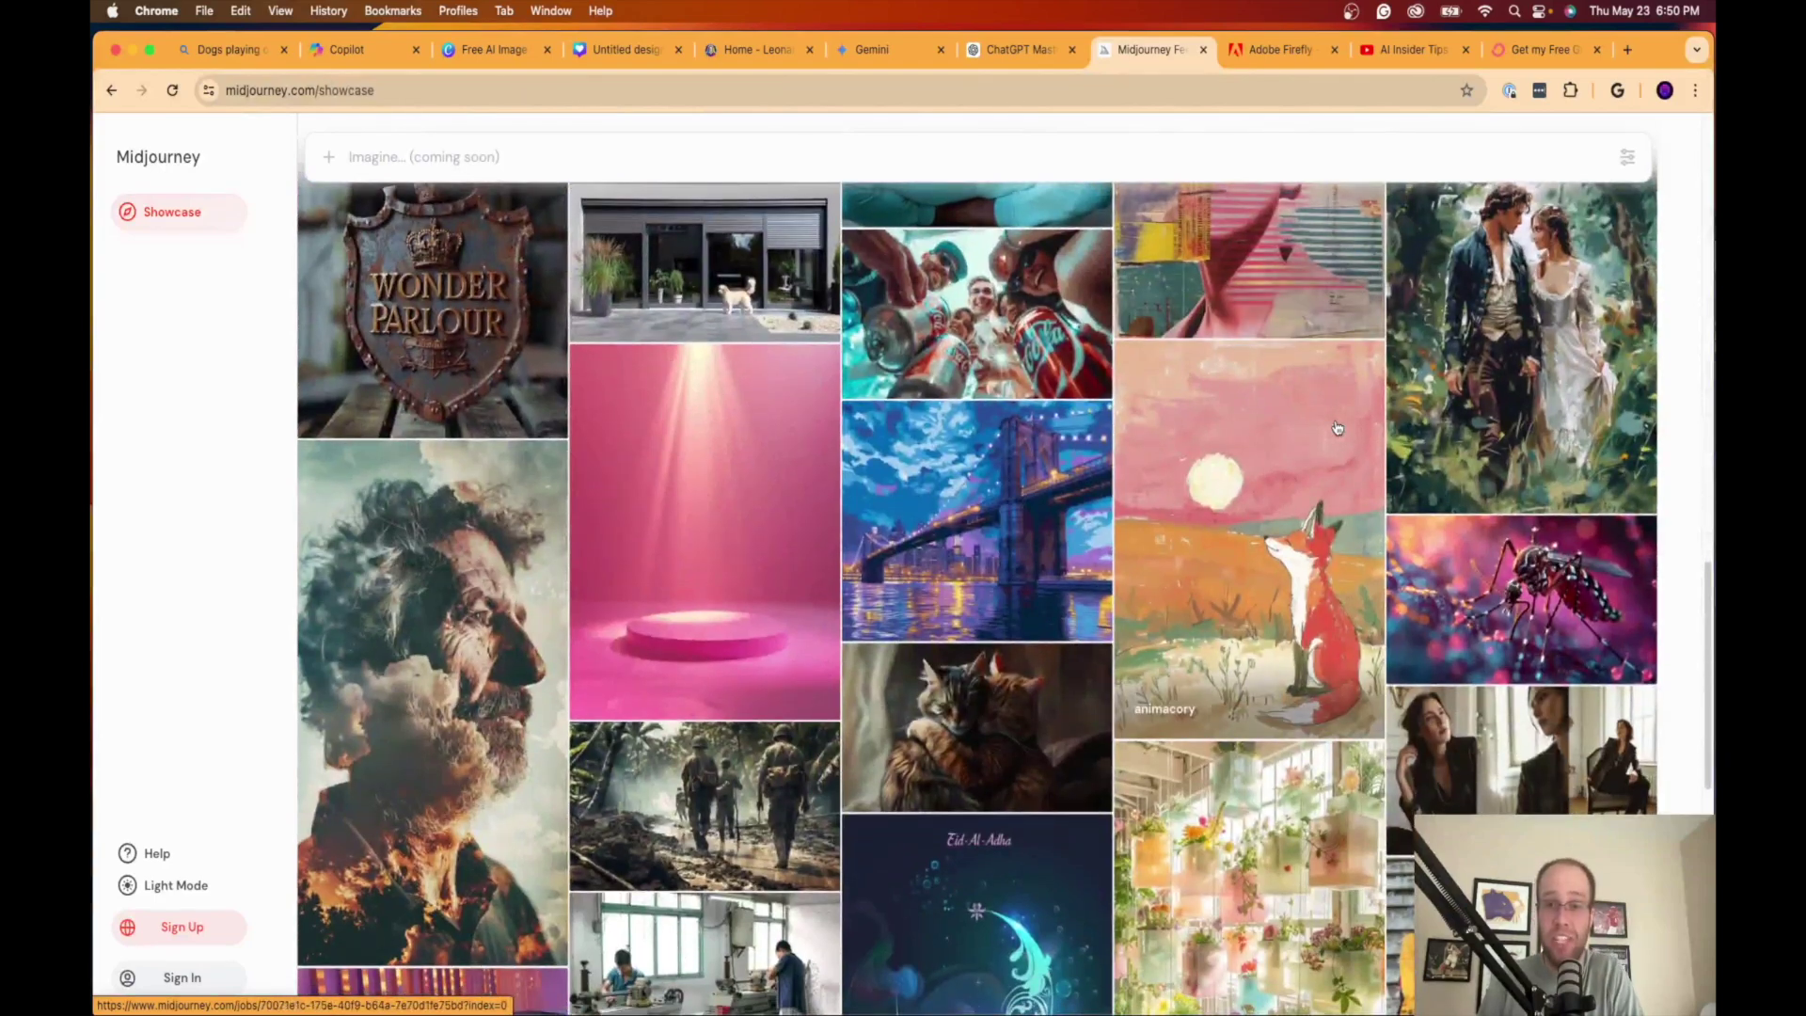
scroll(1336, 428, up, 10)
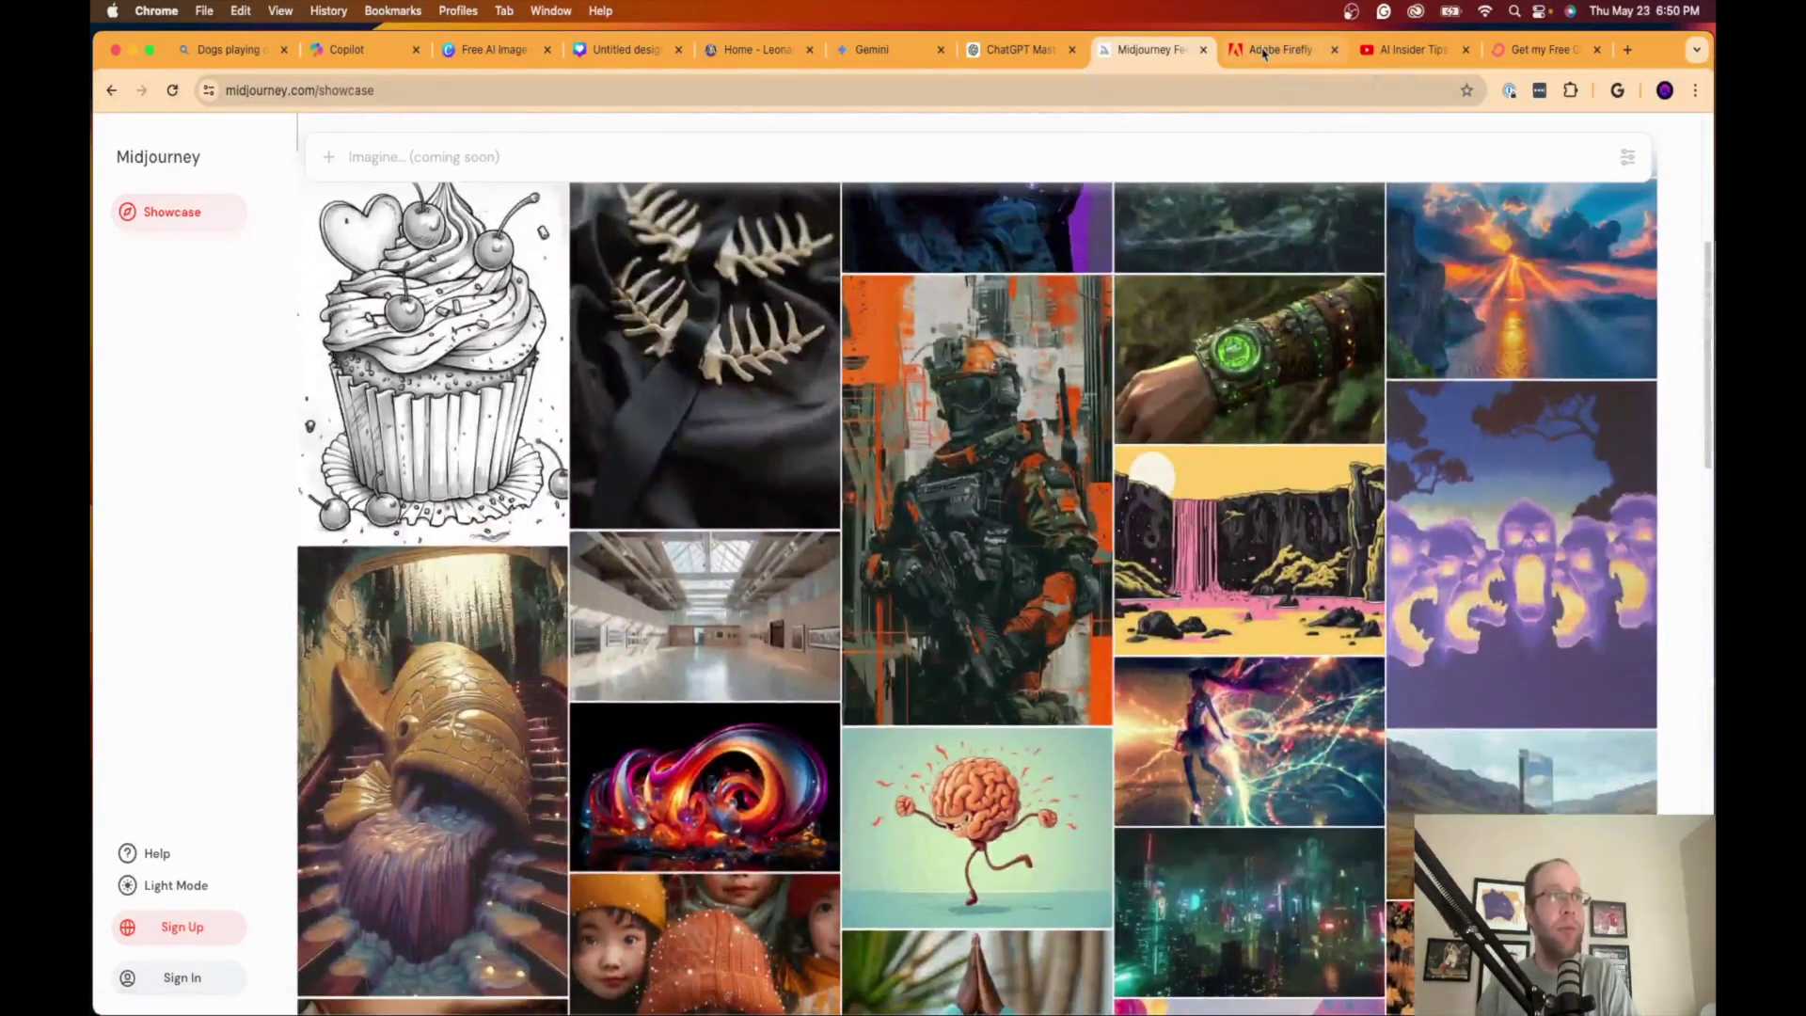
Step: Switch to the Adobe Firefly product page and look through its features, creator approach and FAQ sections
click(1264, 52)
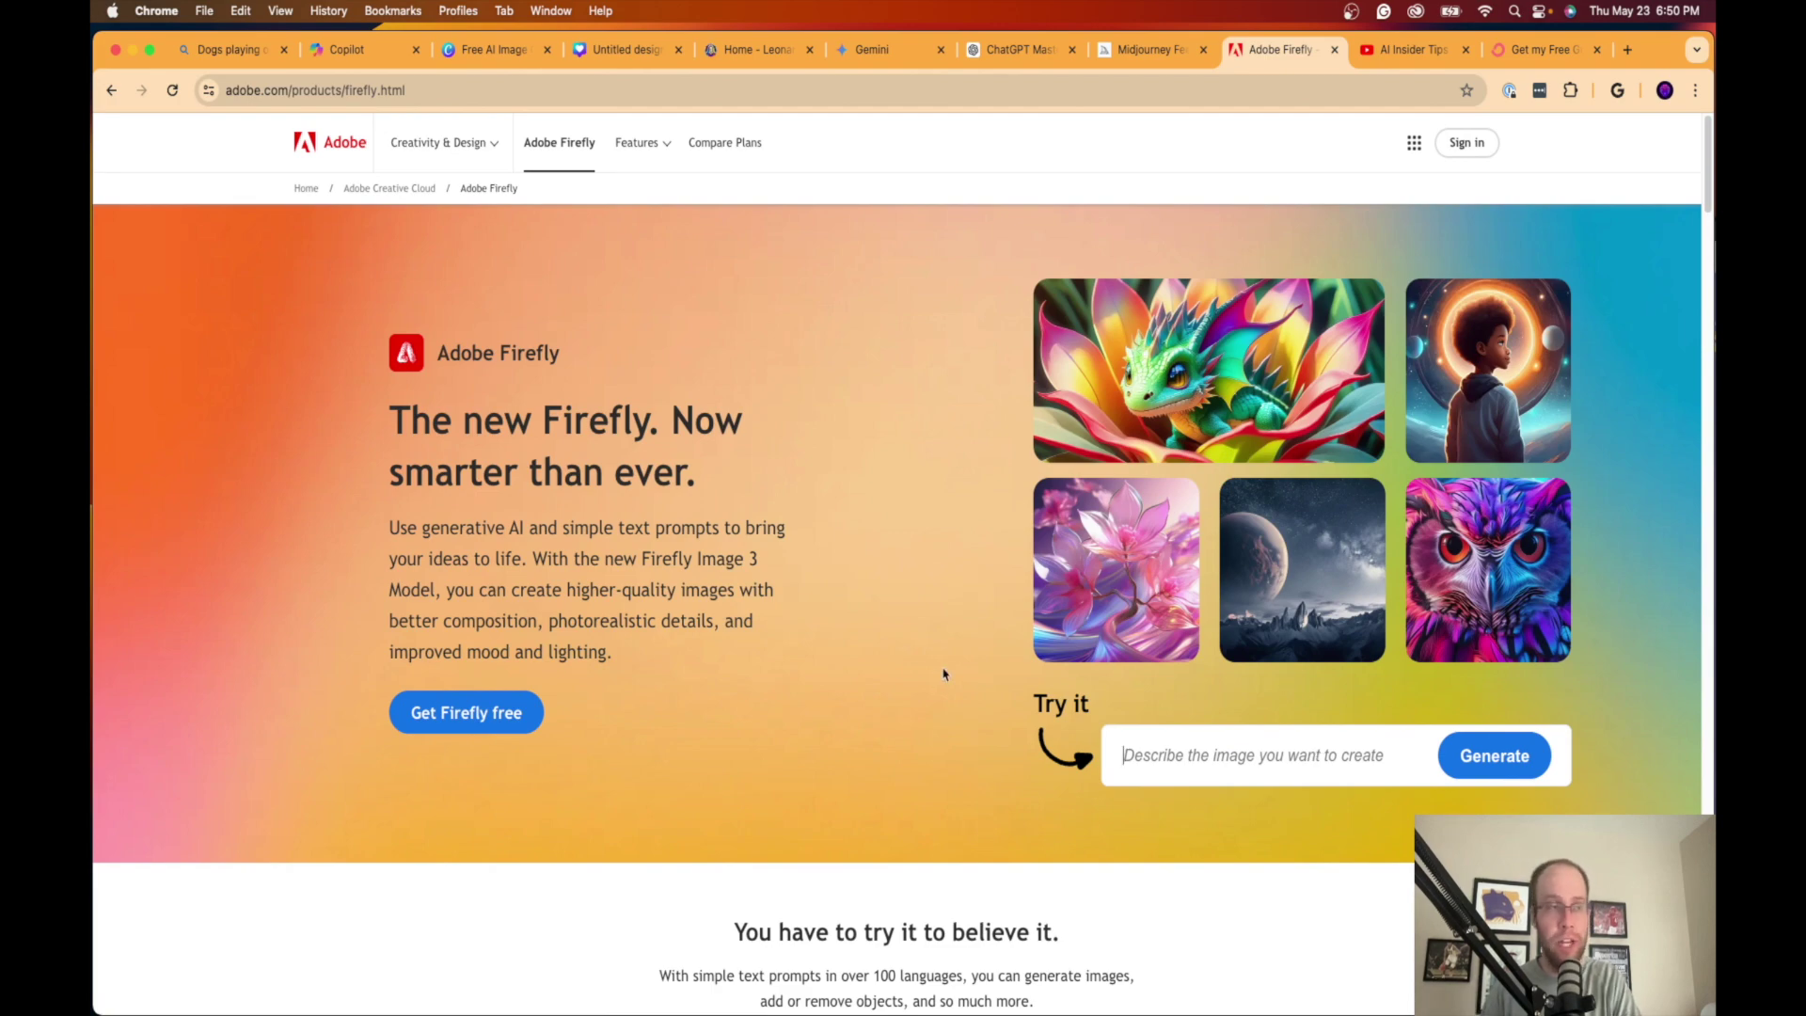
scroll(936, 679, down, 9)
scroll(1097, 568, up, 2)
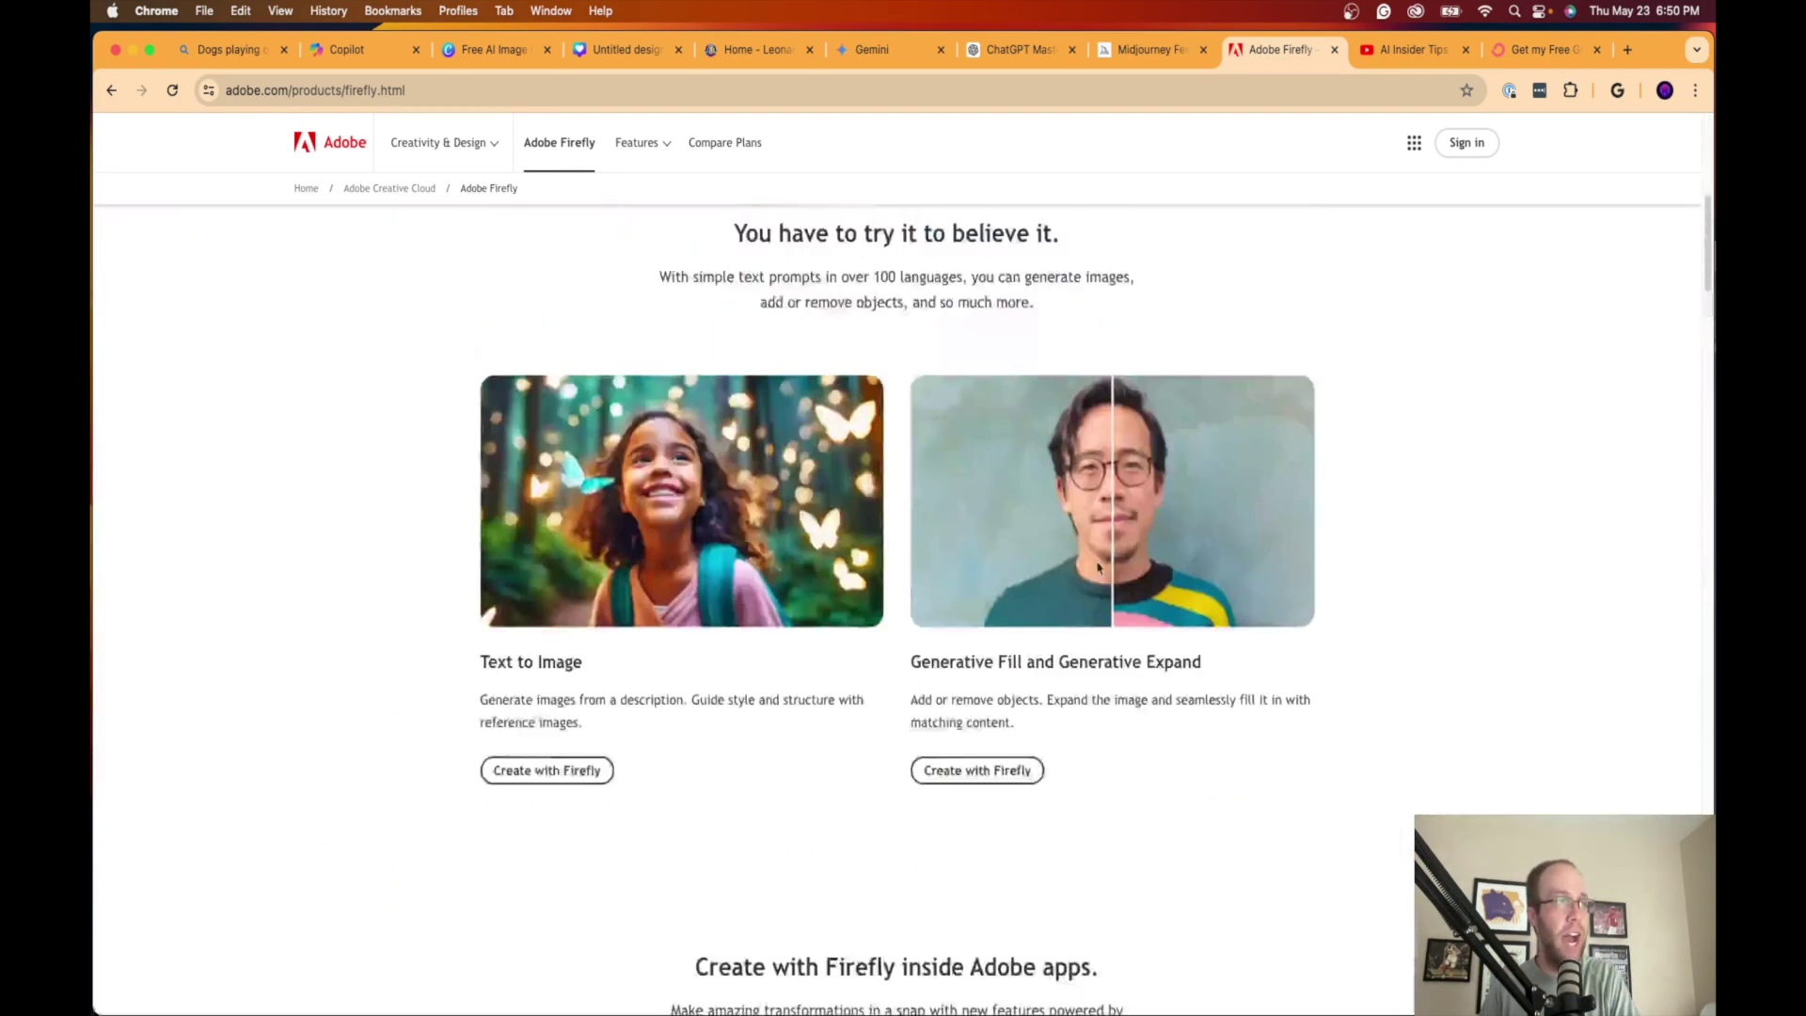
scroll(1188, 578, up, 2)
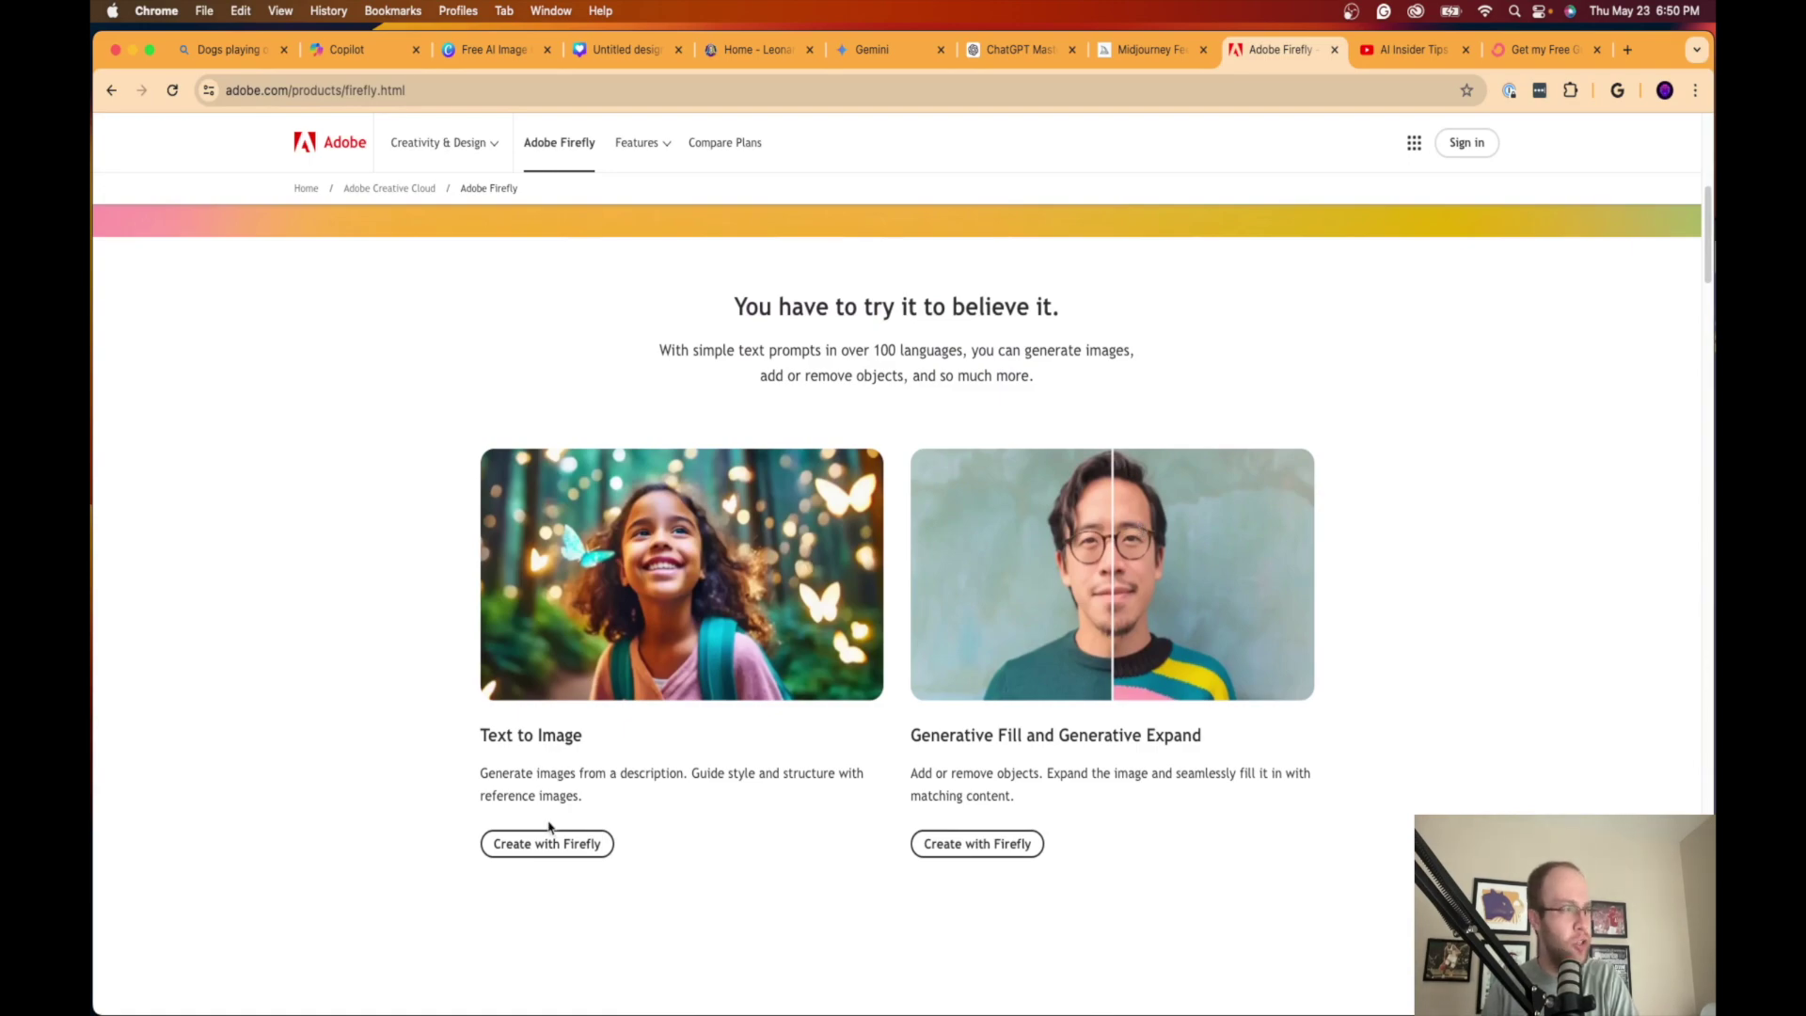
scroll(992, 527, down, 20)
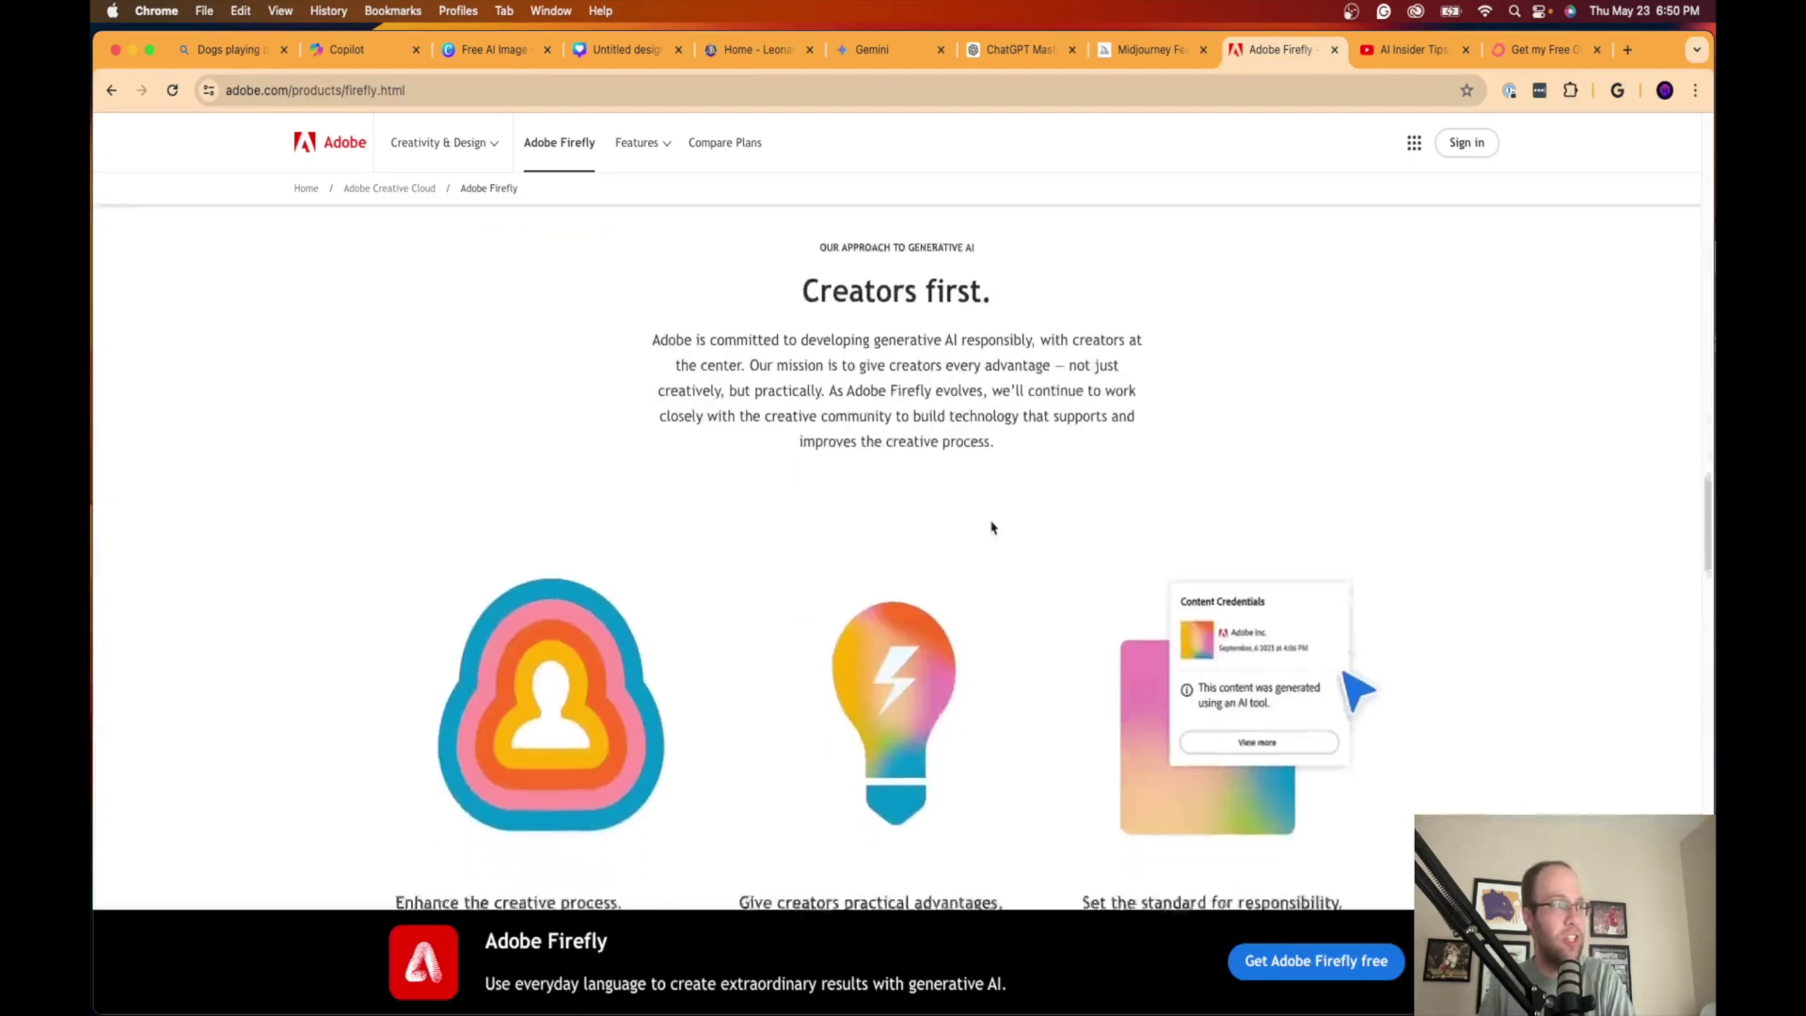
scroll(992, 528, down, 13)
scroll(1166, 549, up, 4)
scroll(1156, 616, up, 8)
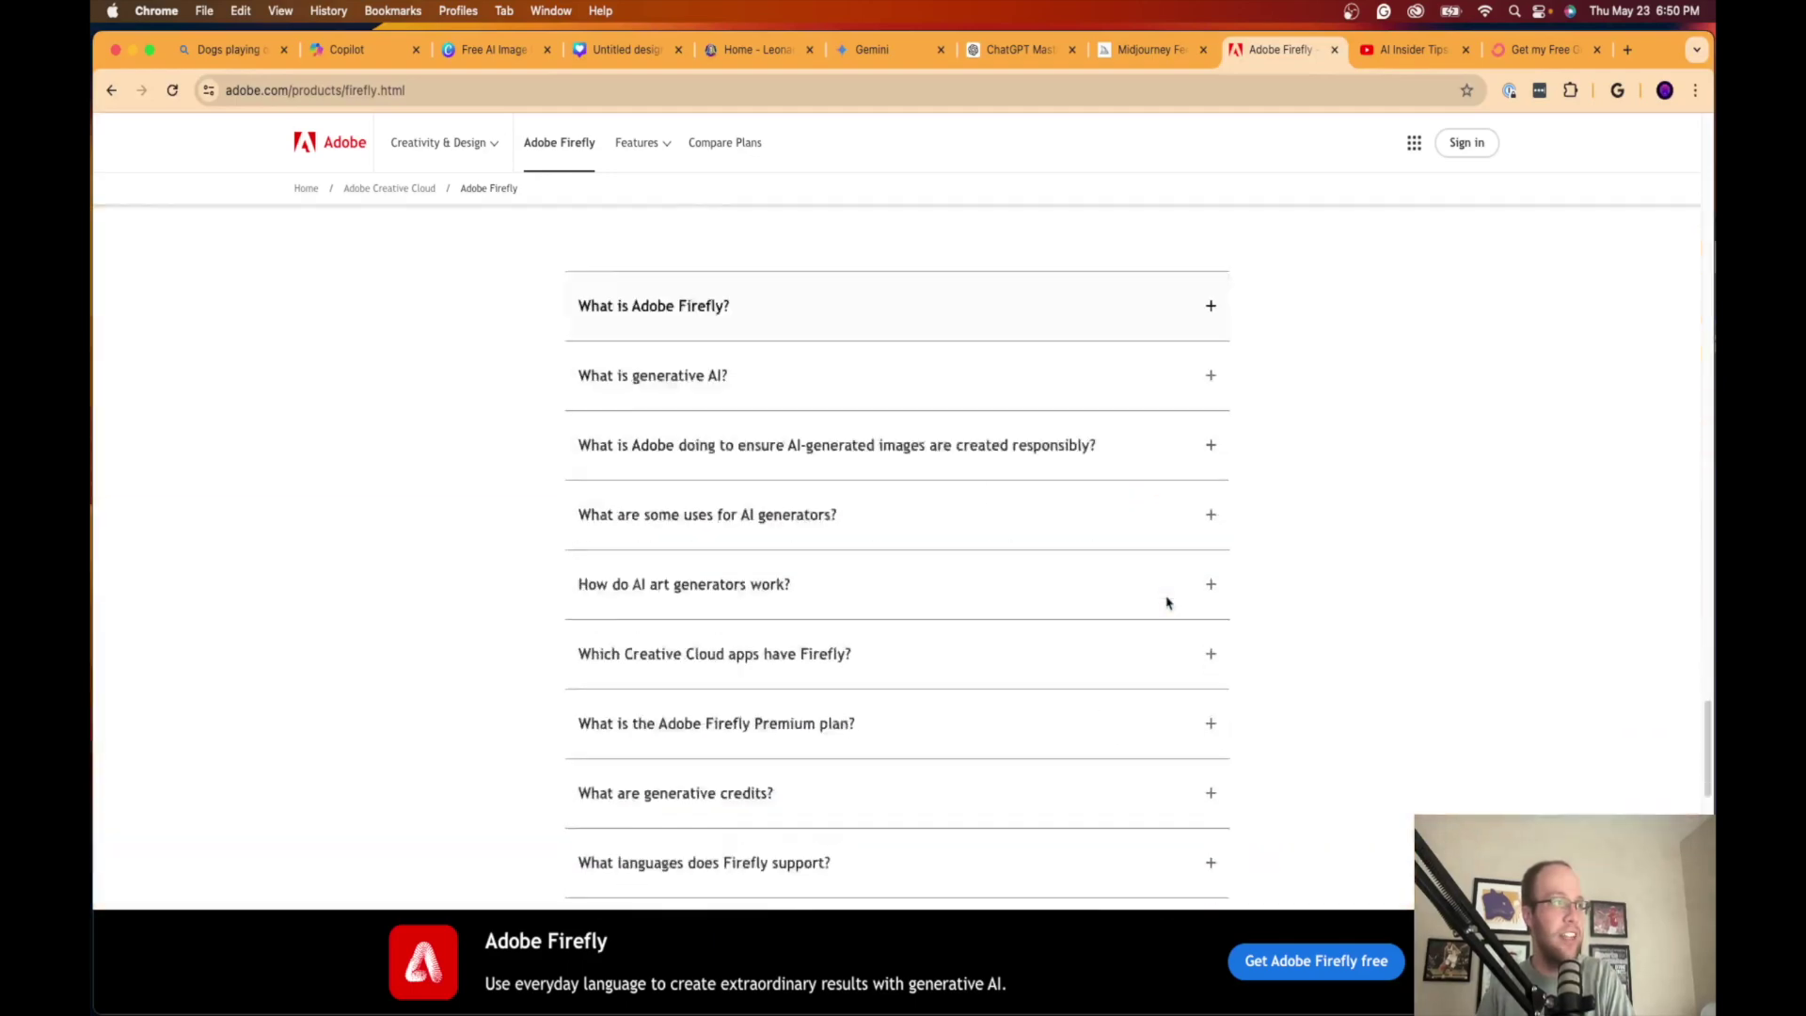
scroll(1166, 602, down, 9)
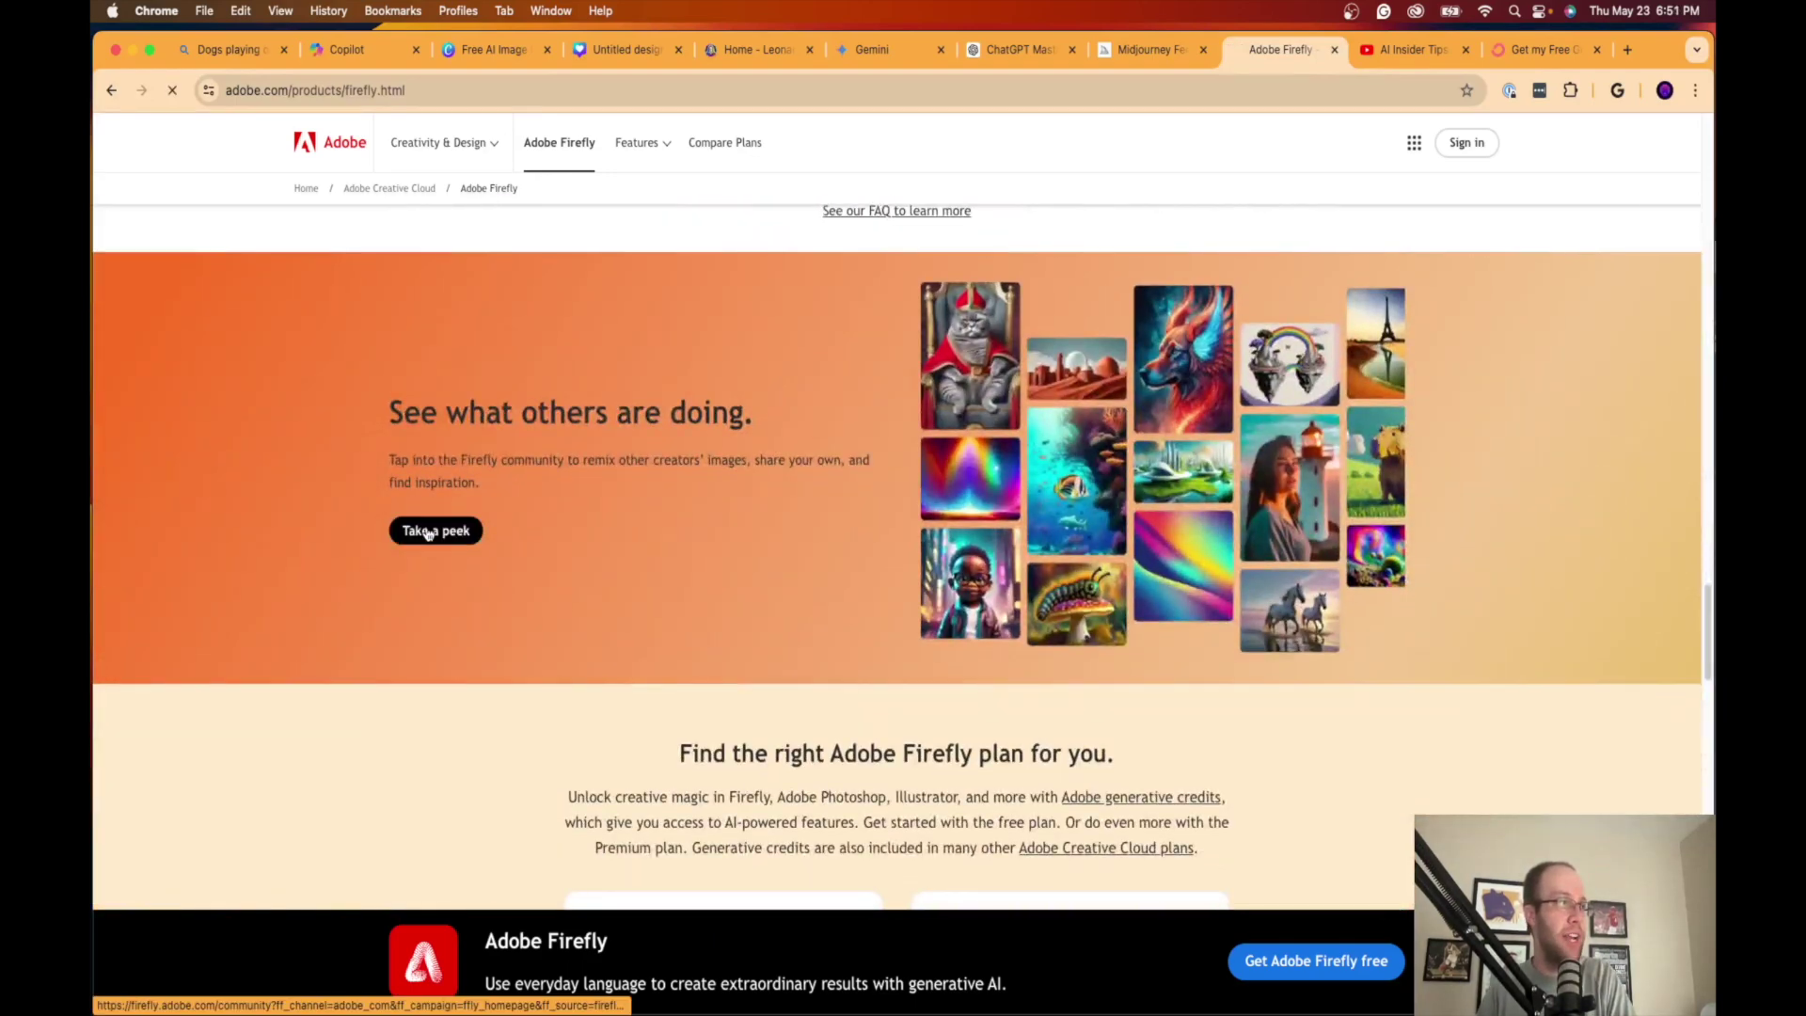
Step: Open the Firefly community gallery and browse the images shared by other creators
click(428, 531)
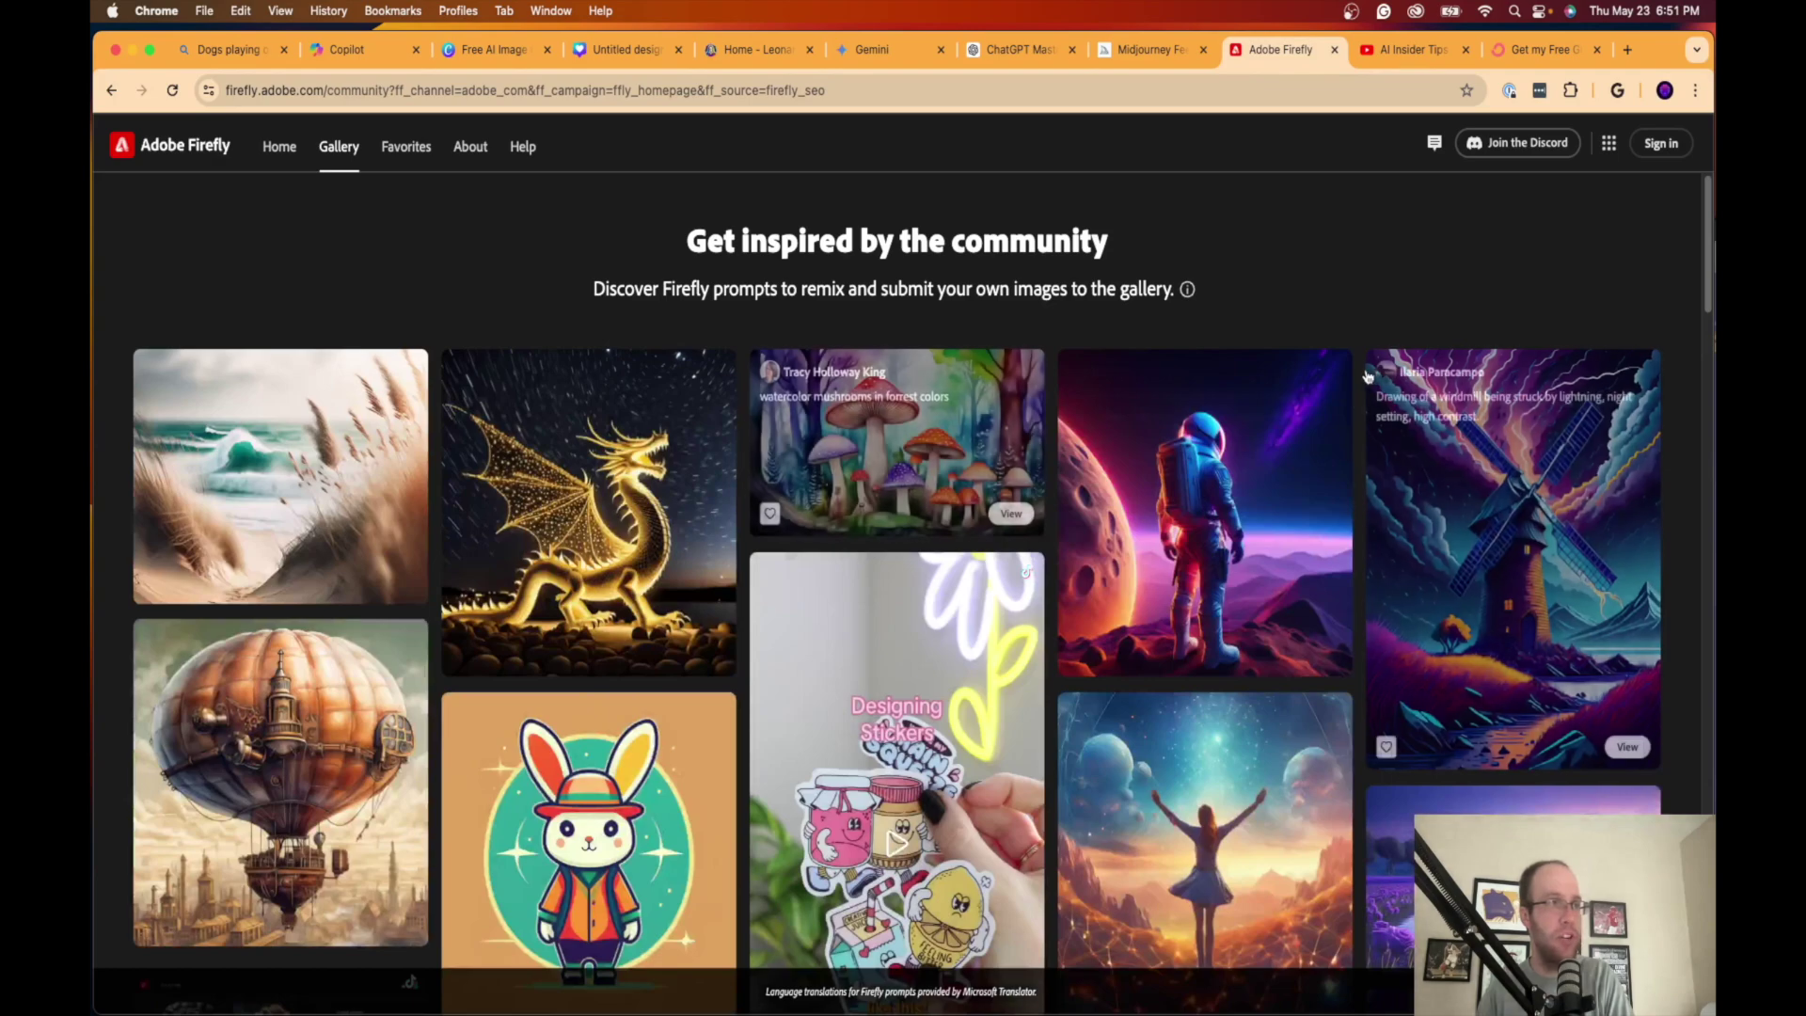
scroll(1305, 219, down, 3)
scroll(1304, 218, down, 8)
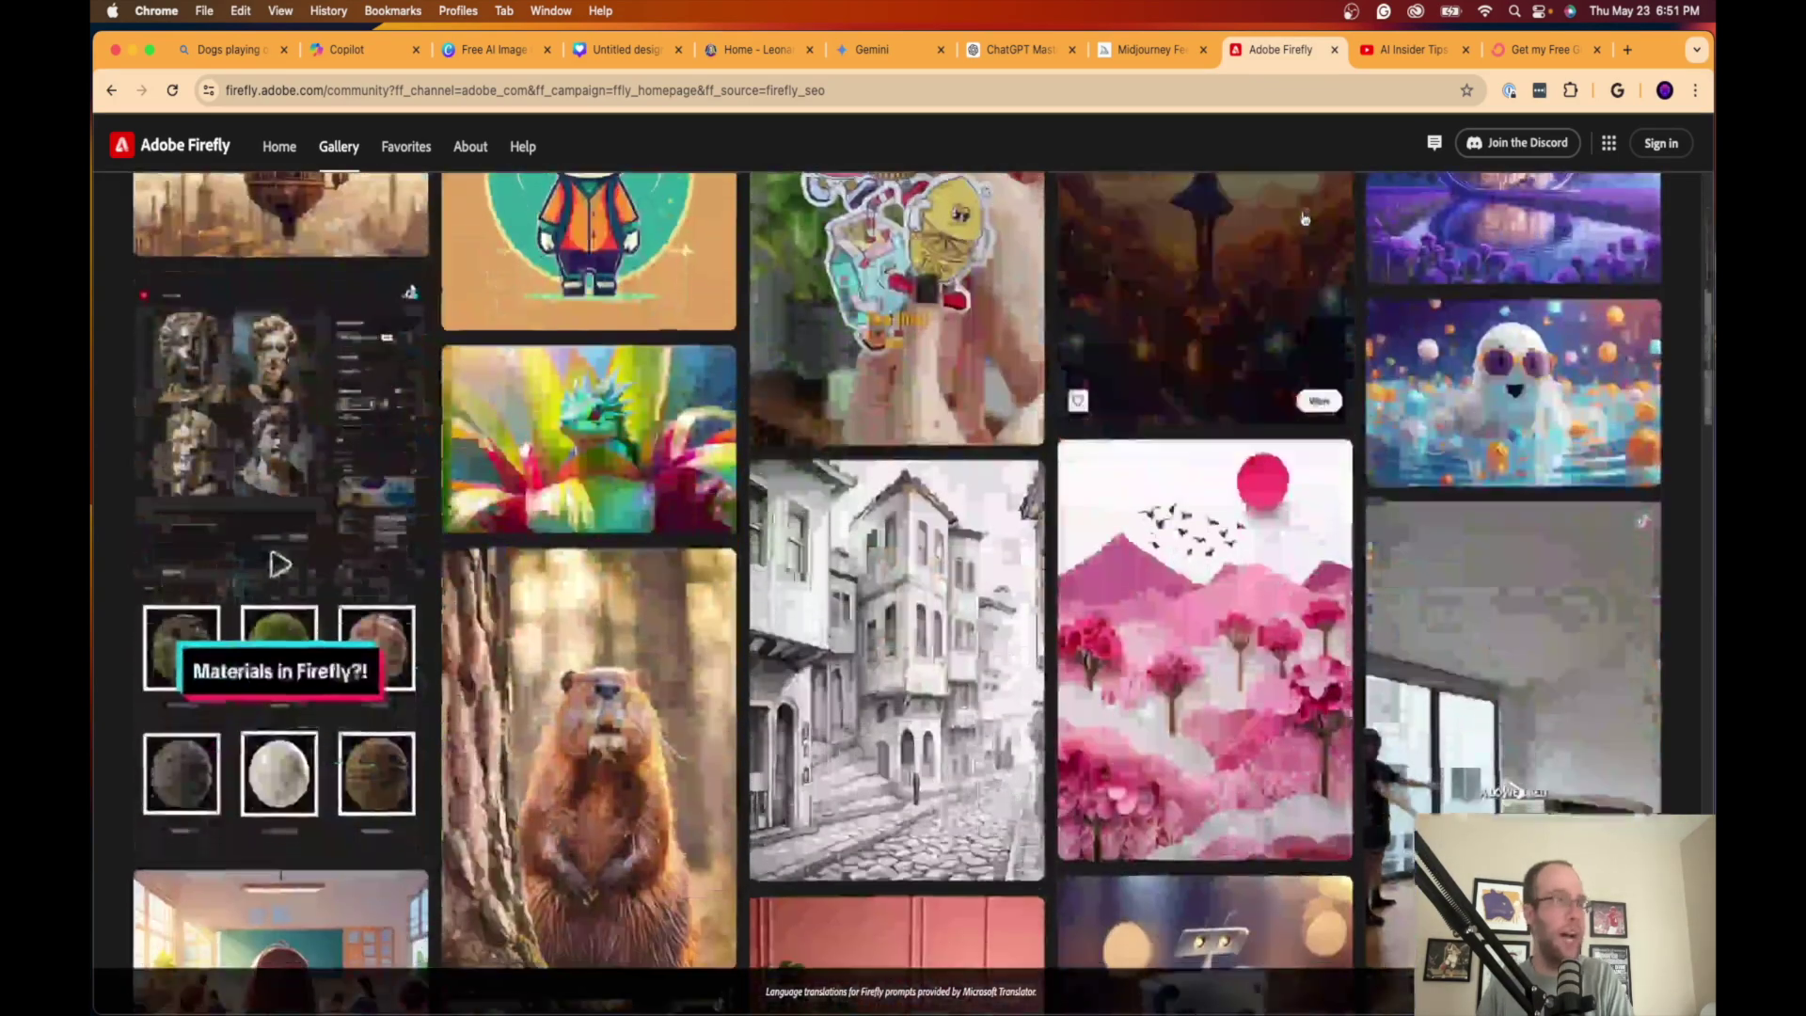
scroll(1305, 221, down, 10)
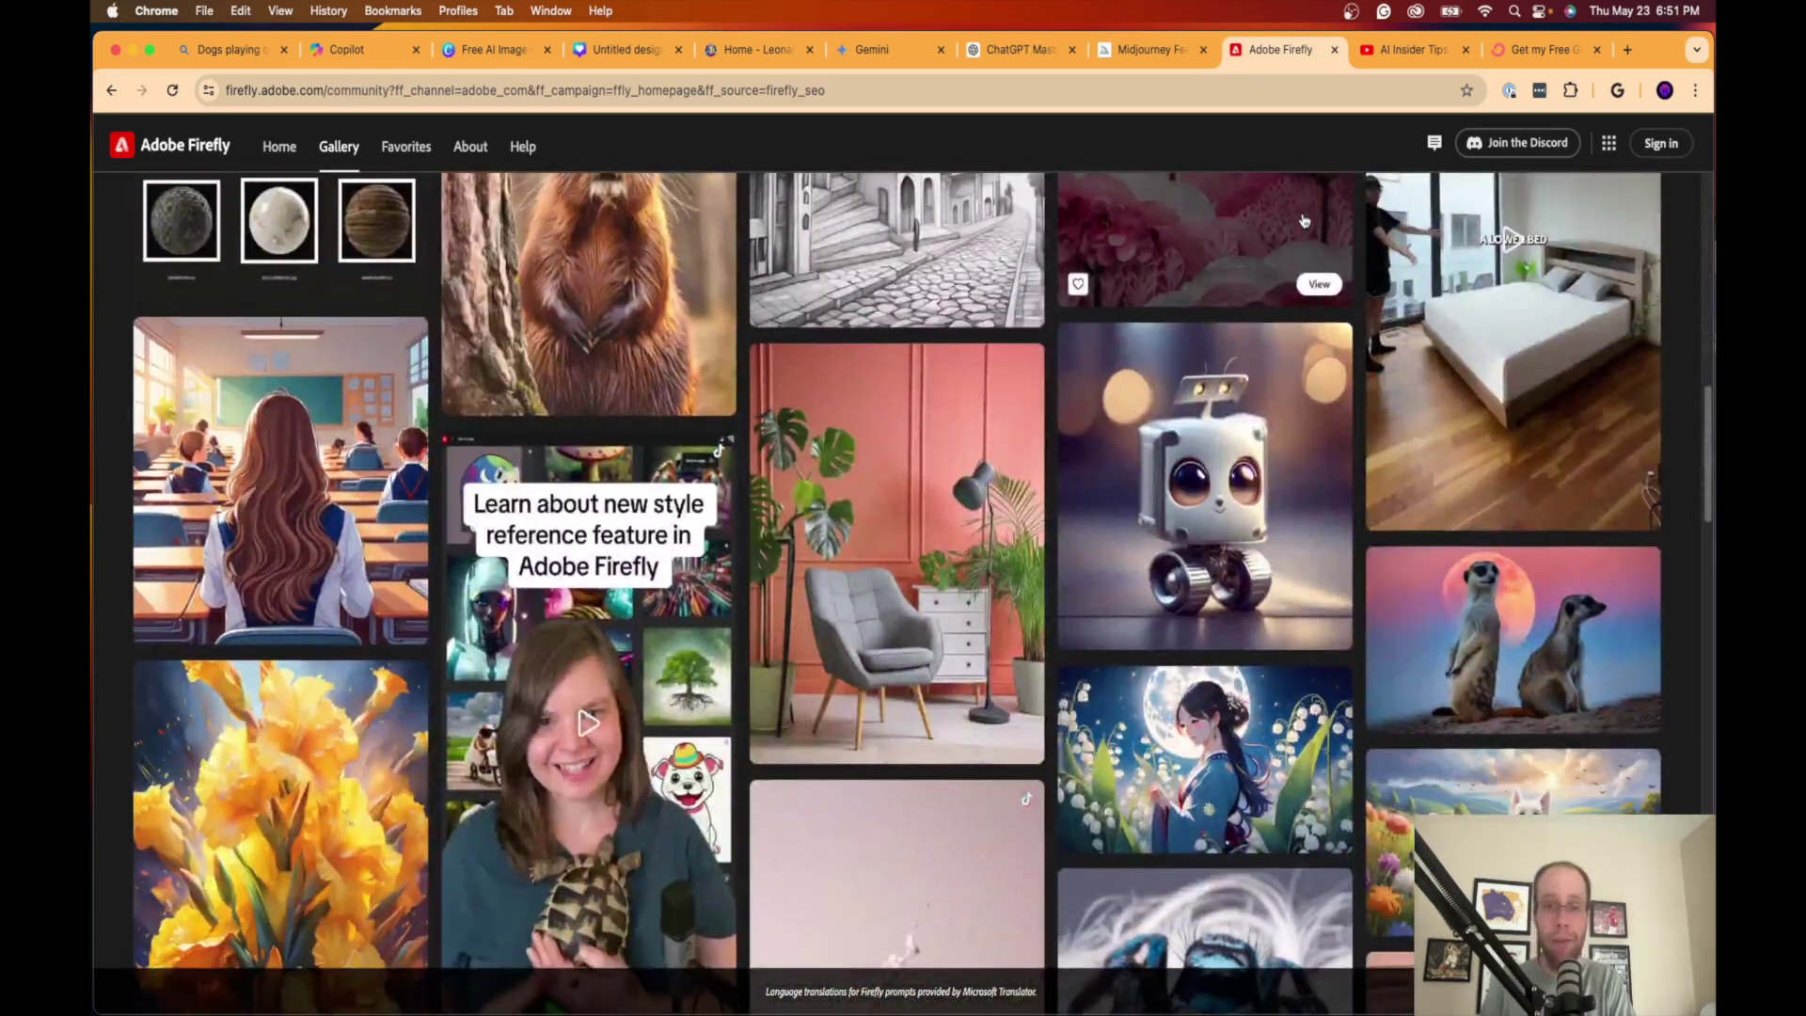
scroll(1304, 215, down, 10)
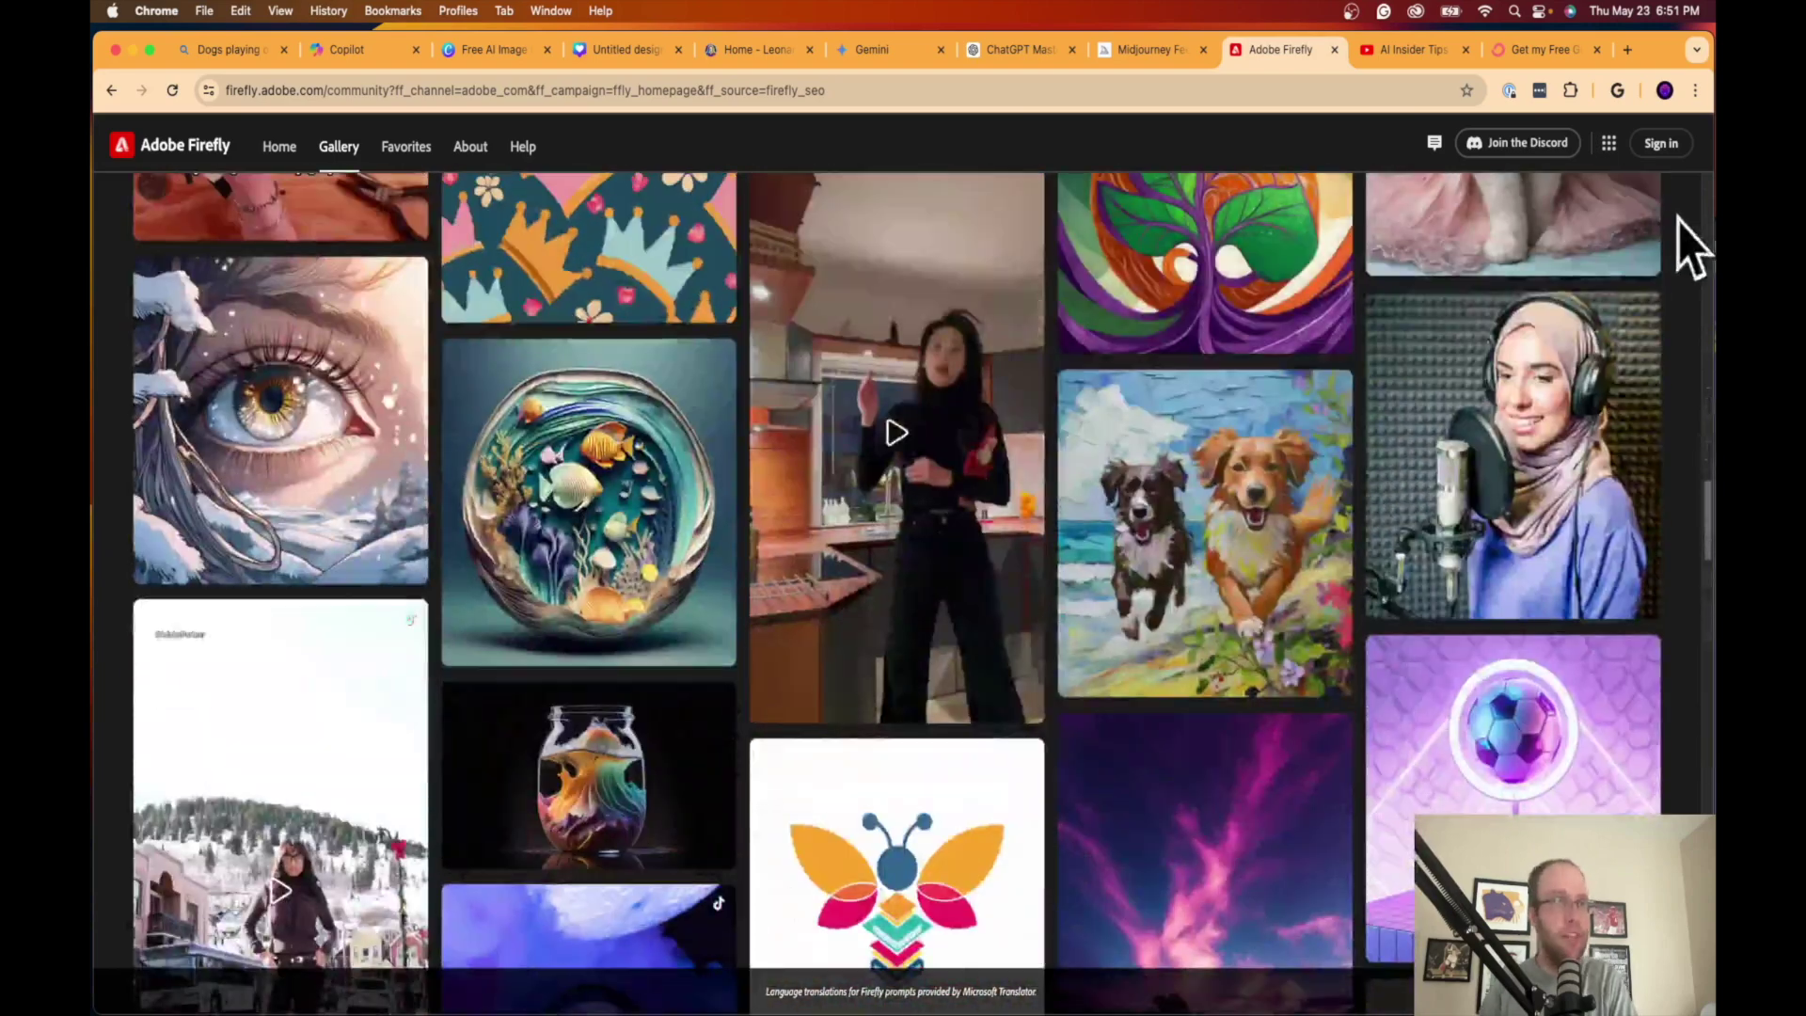
Step: View the community image of the female voice actor in a studio with its prompt and settings, then leave it
mouse_move(1567, 418)
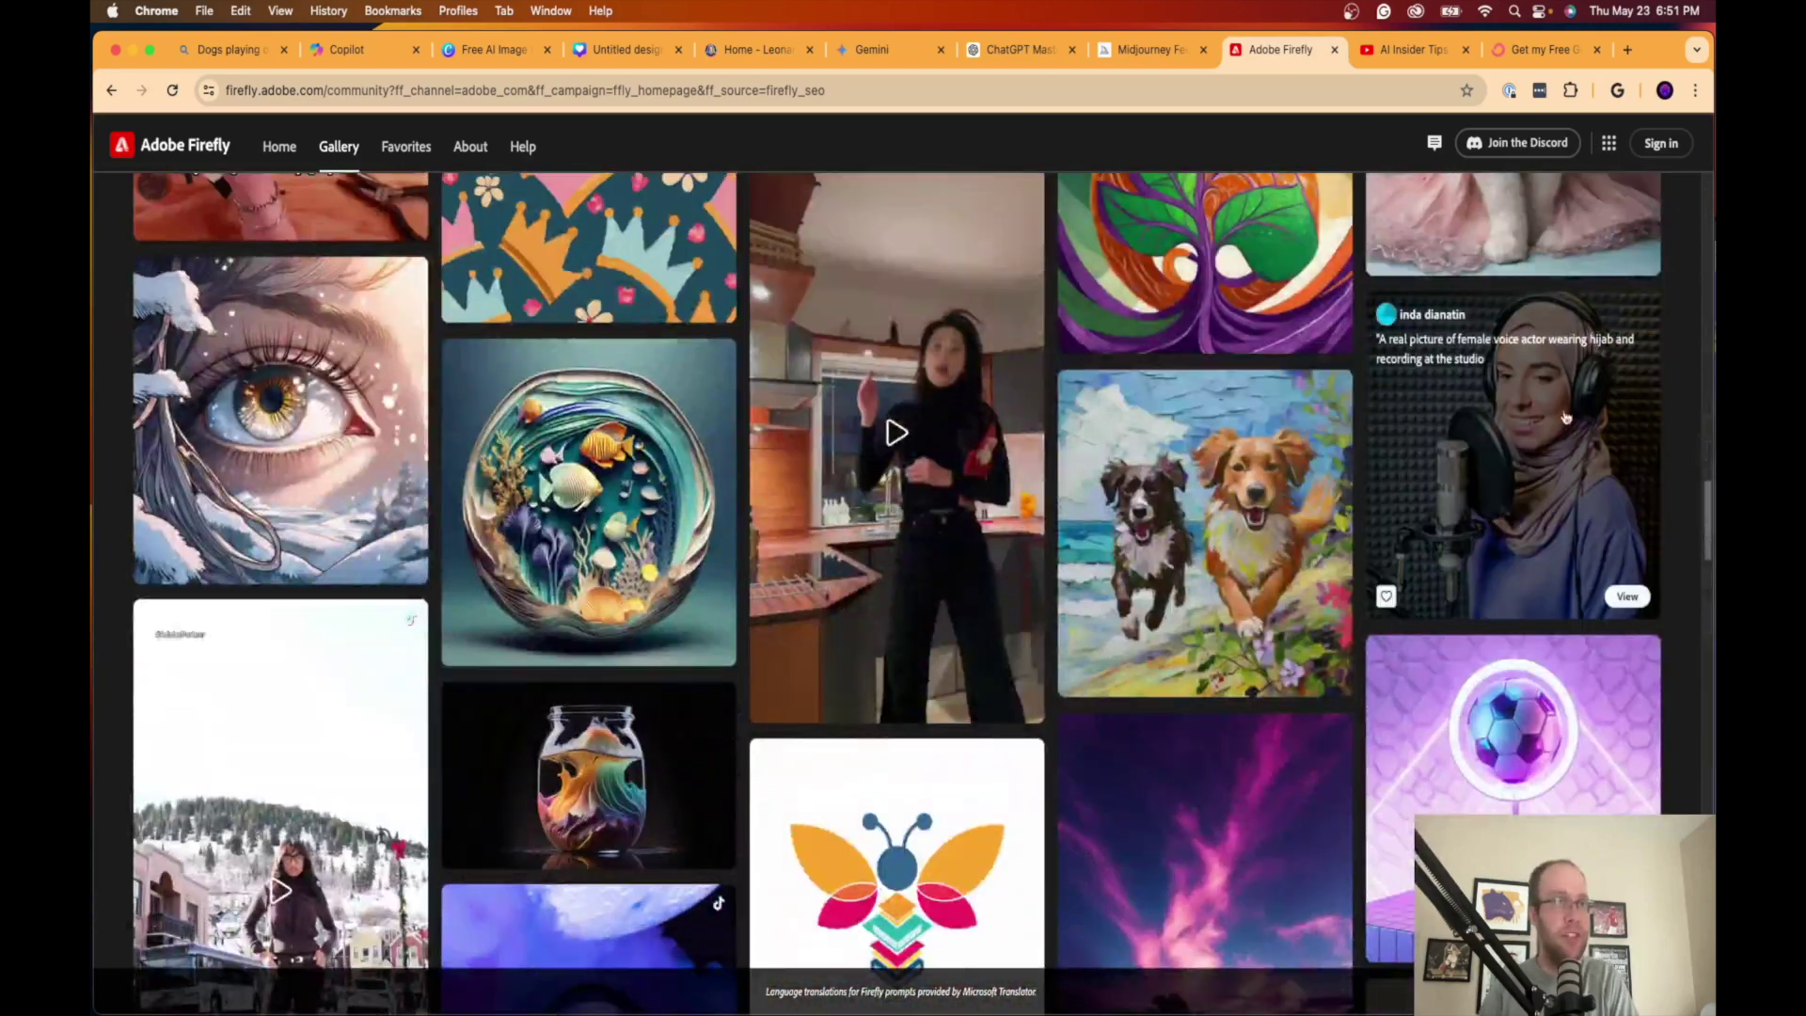
click(1577, 473)
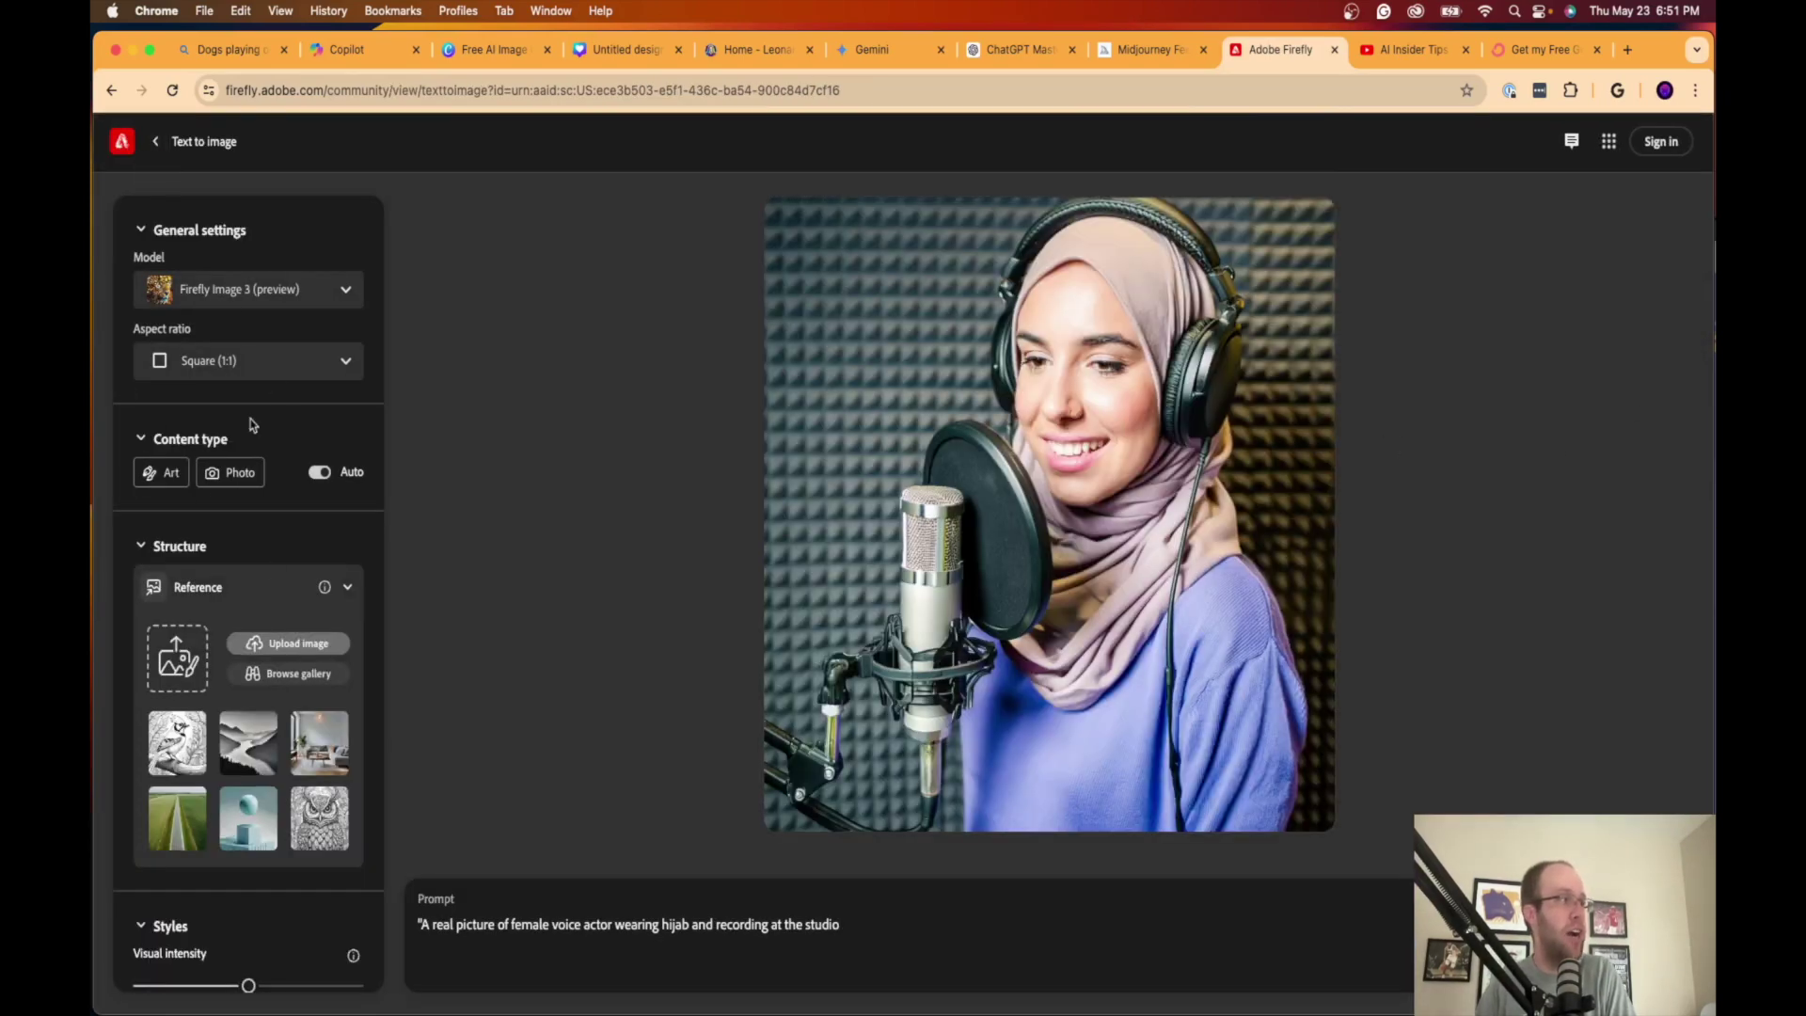
click(160, 144)
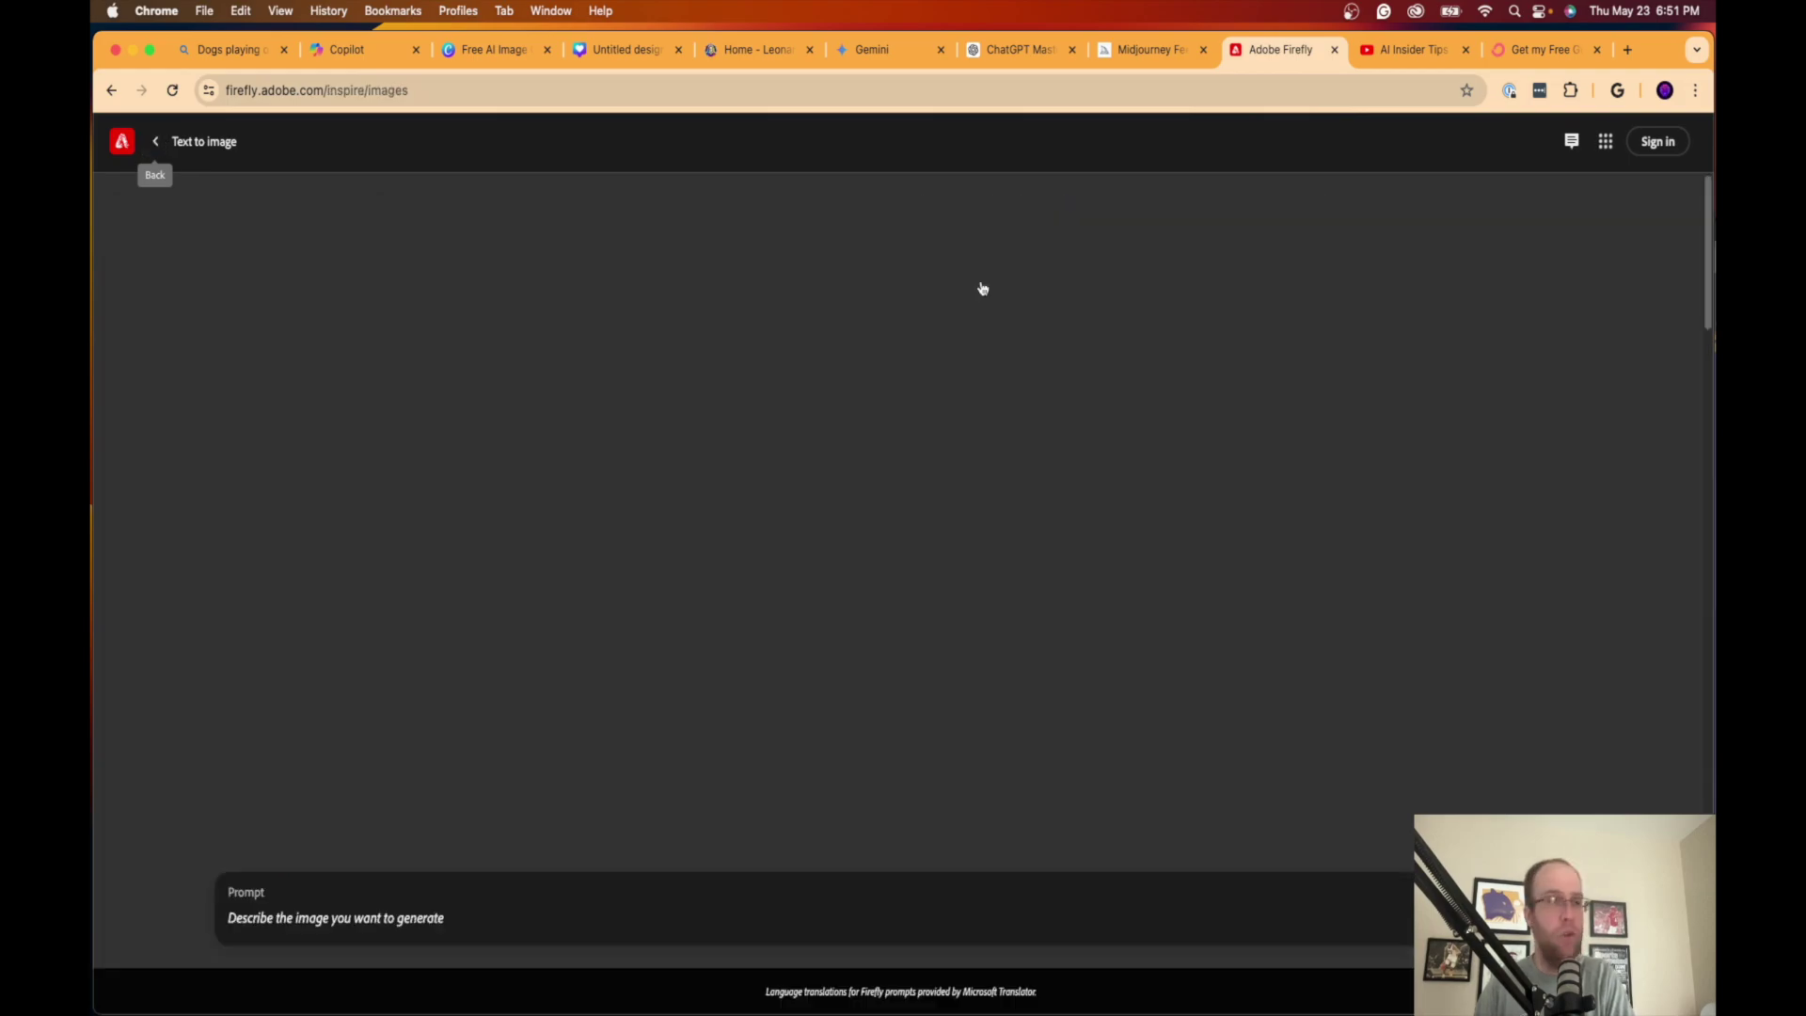
Step: Browse the sample images on Firefly's Text to image page and return to its beginning
scroll(1210, 449, down, 10)
scroll(1210, 449, down, 10)
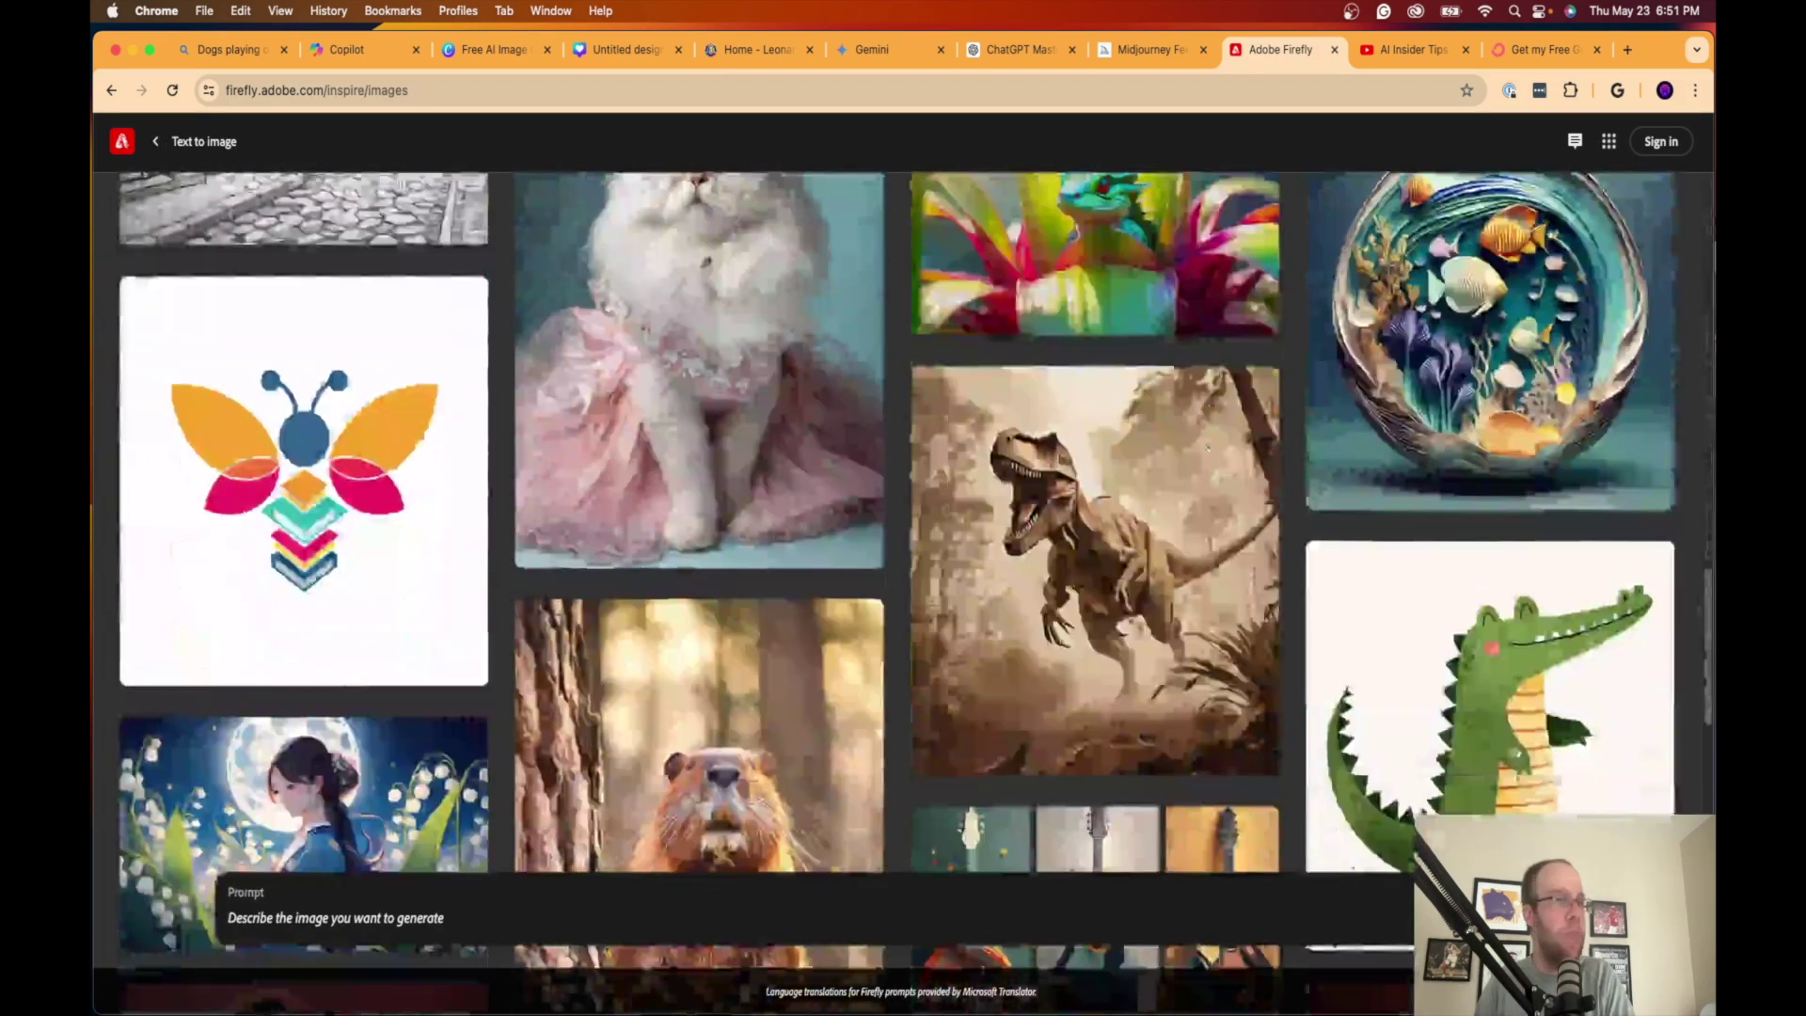
scroll(1223, 441, up, 6)
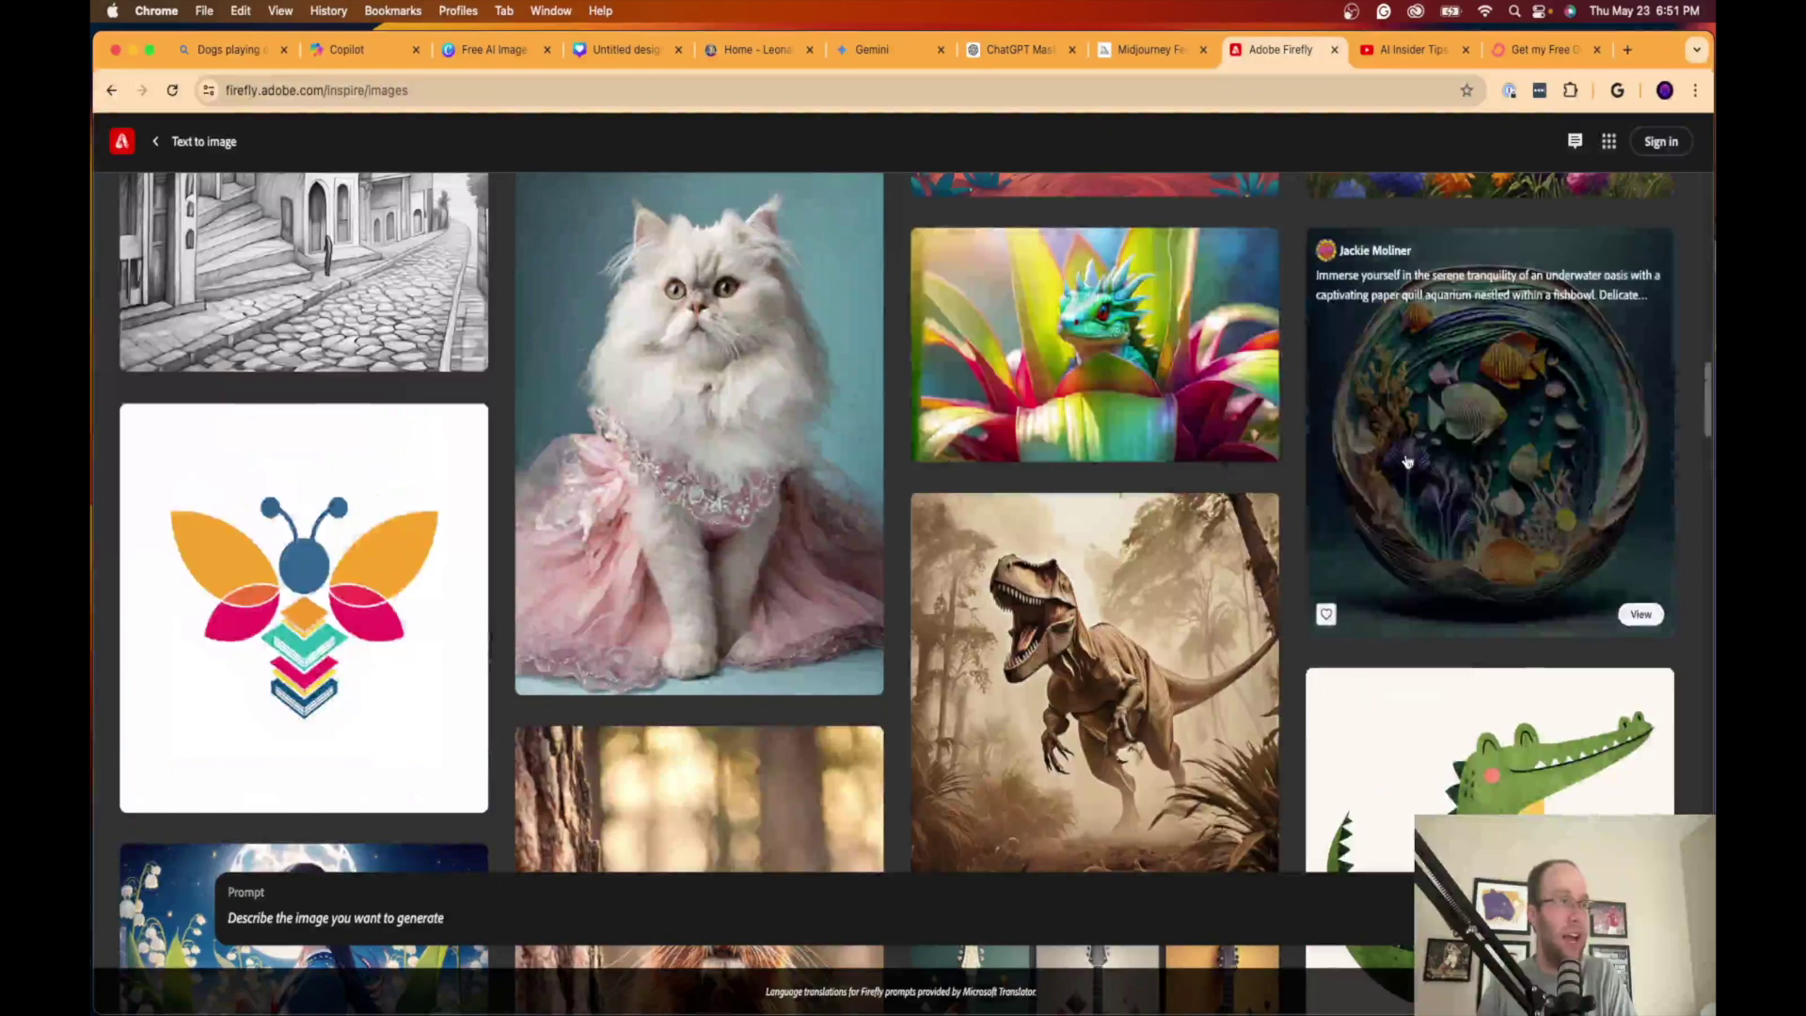
scroll(1430, 435, down, 8)
scroll(1430, 436, down, 10)
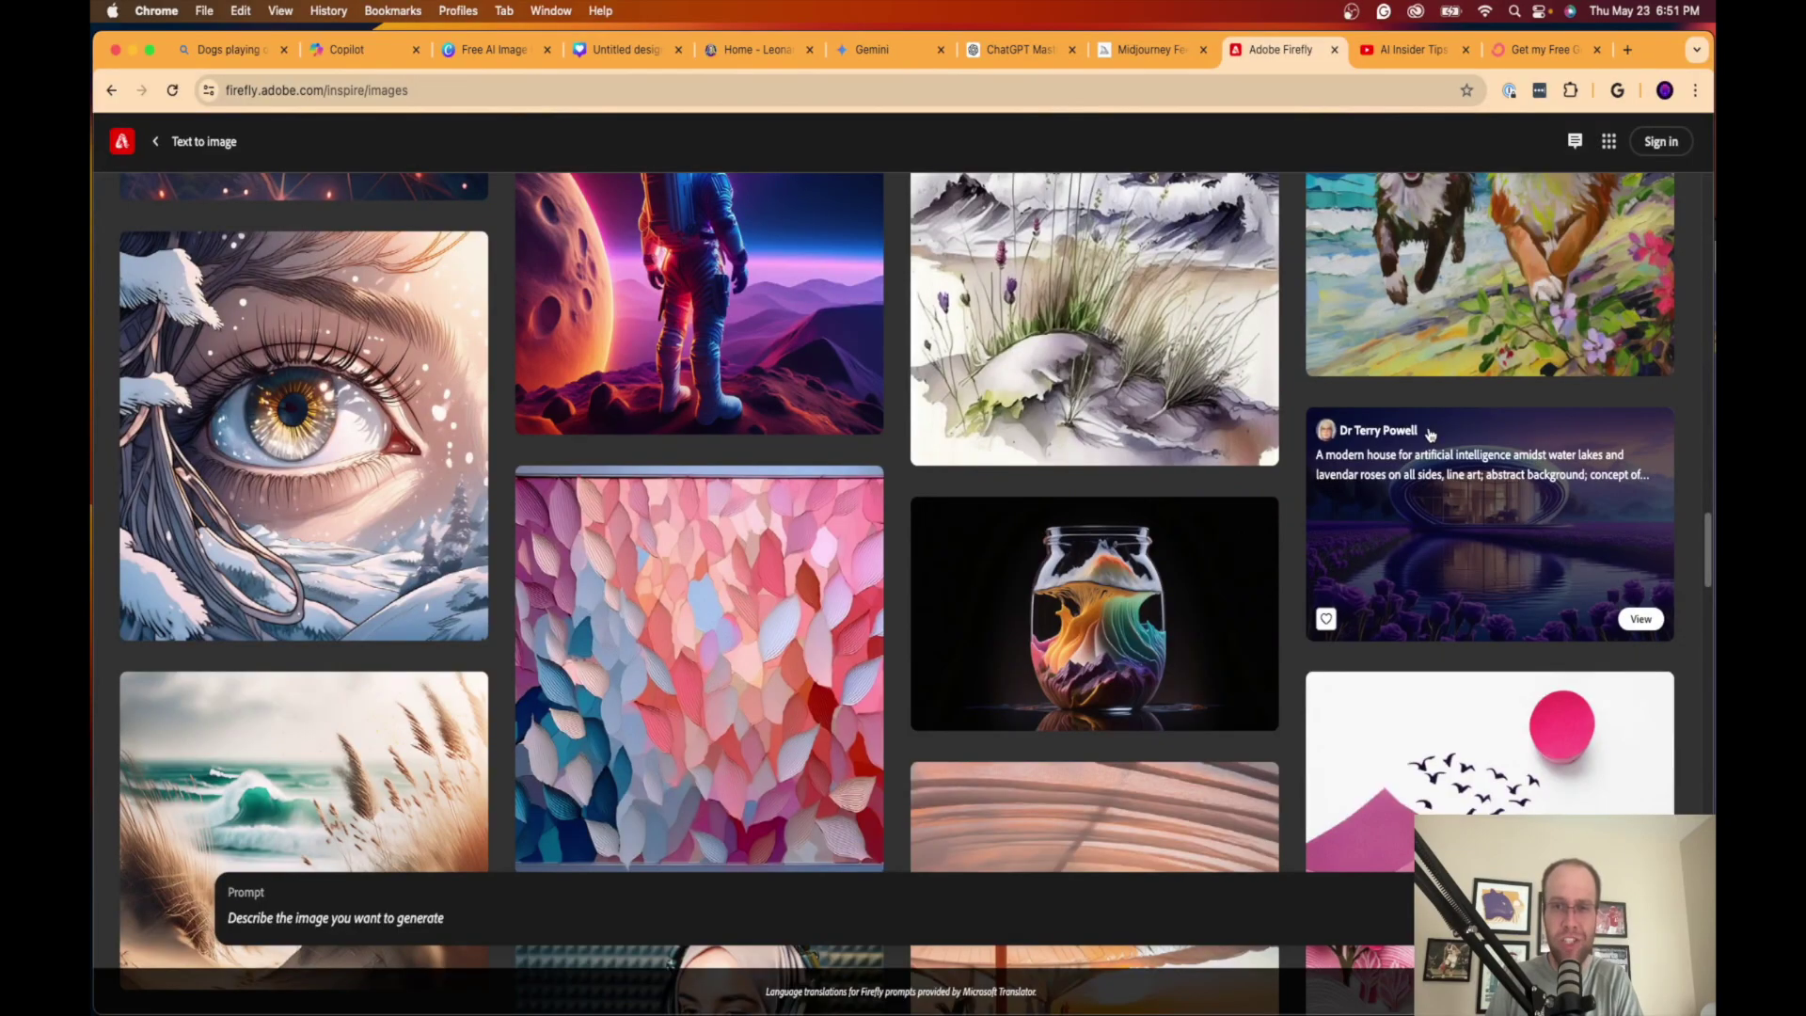
scroll(1430, 434, down, 10)
scroll(1431, 434, up, 4)
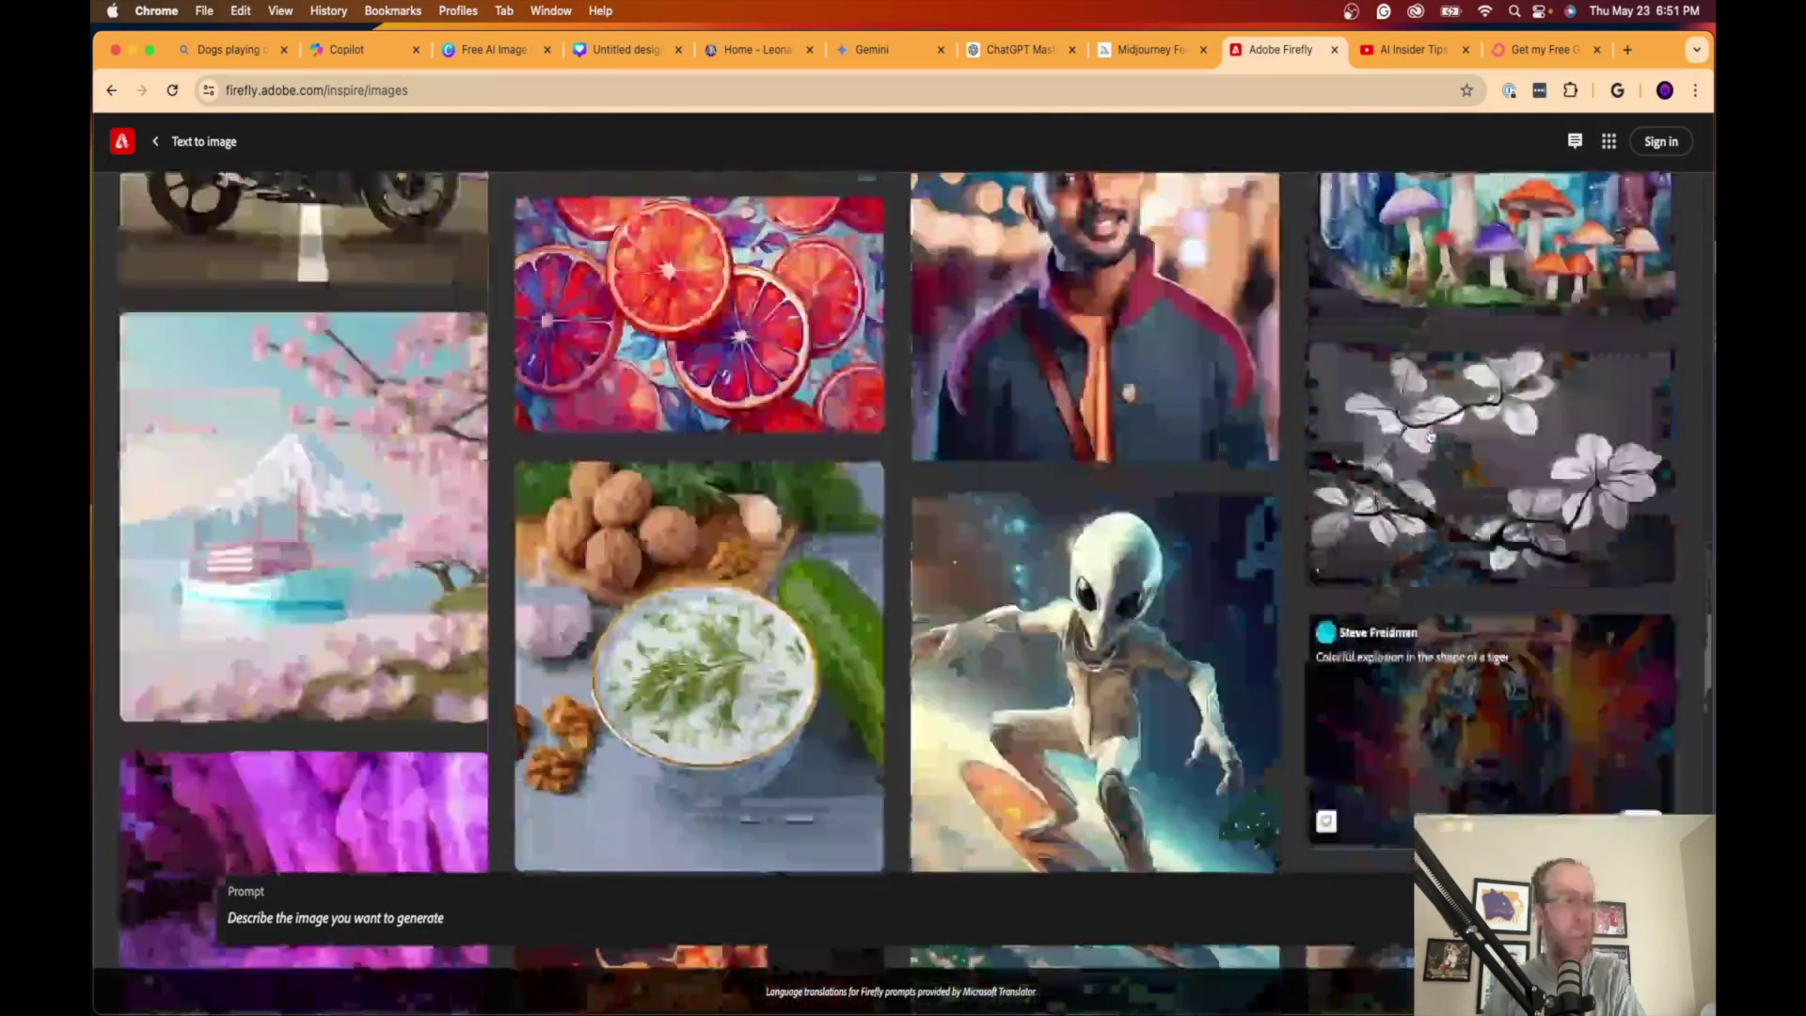
scroll(1430, 436, up, 20)
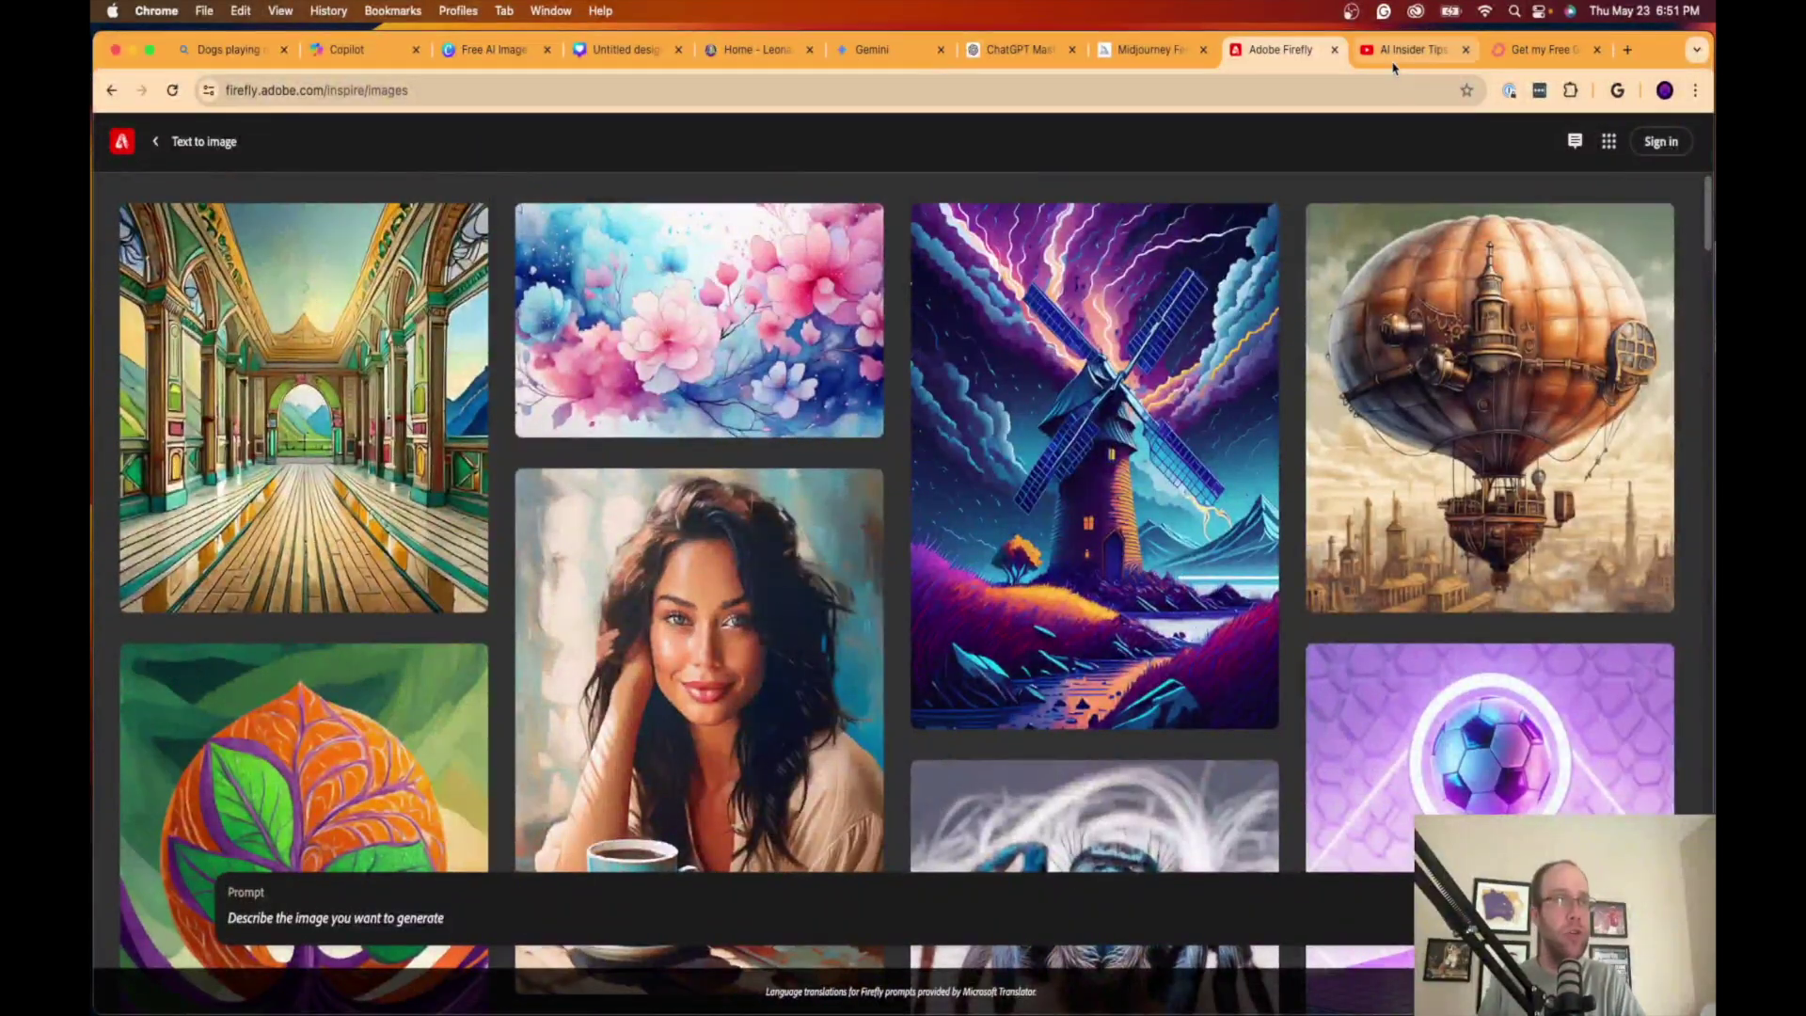
Step: Switch to the AI Insider Tips YouTube channel and look through its list of latest videos
click(1408, 49)
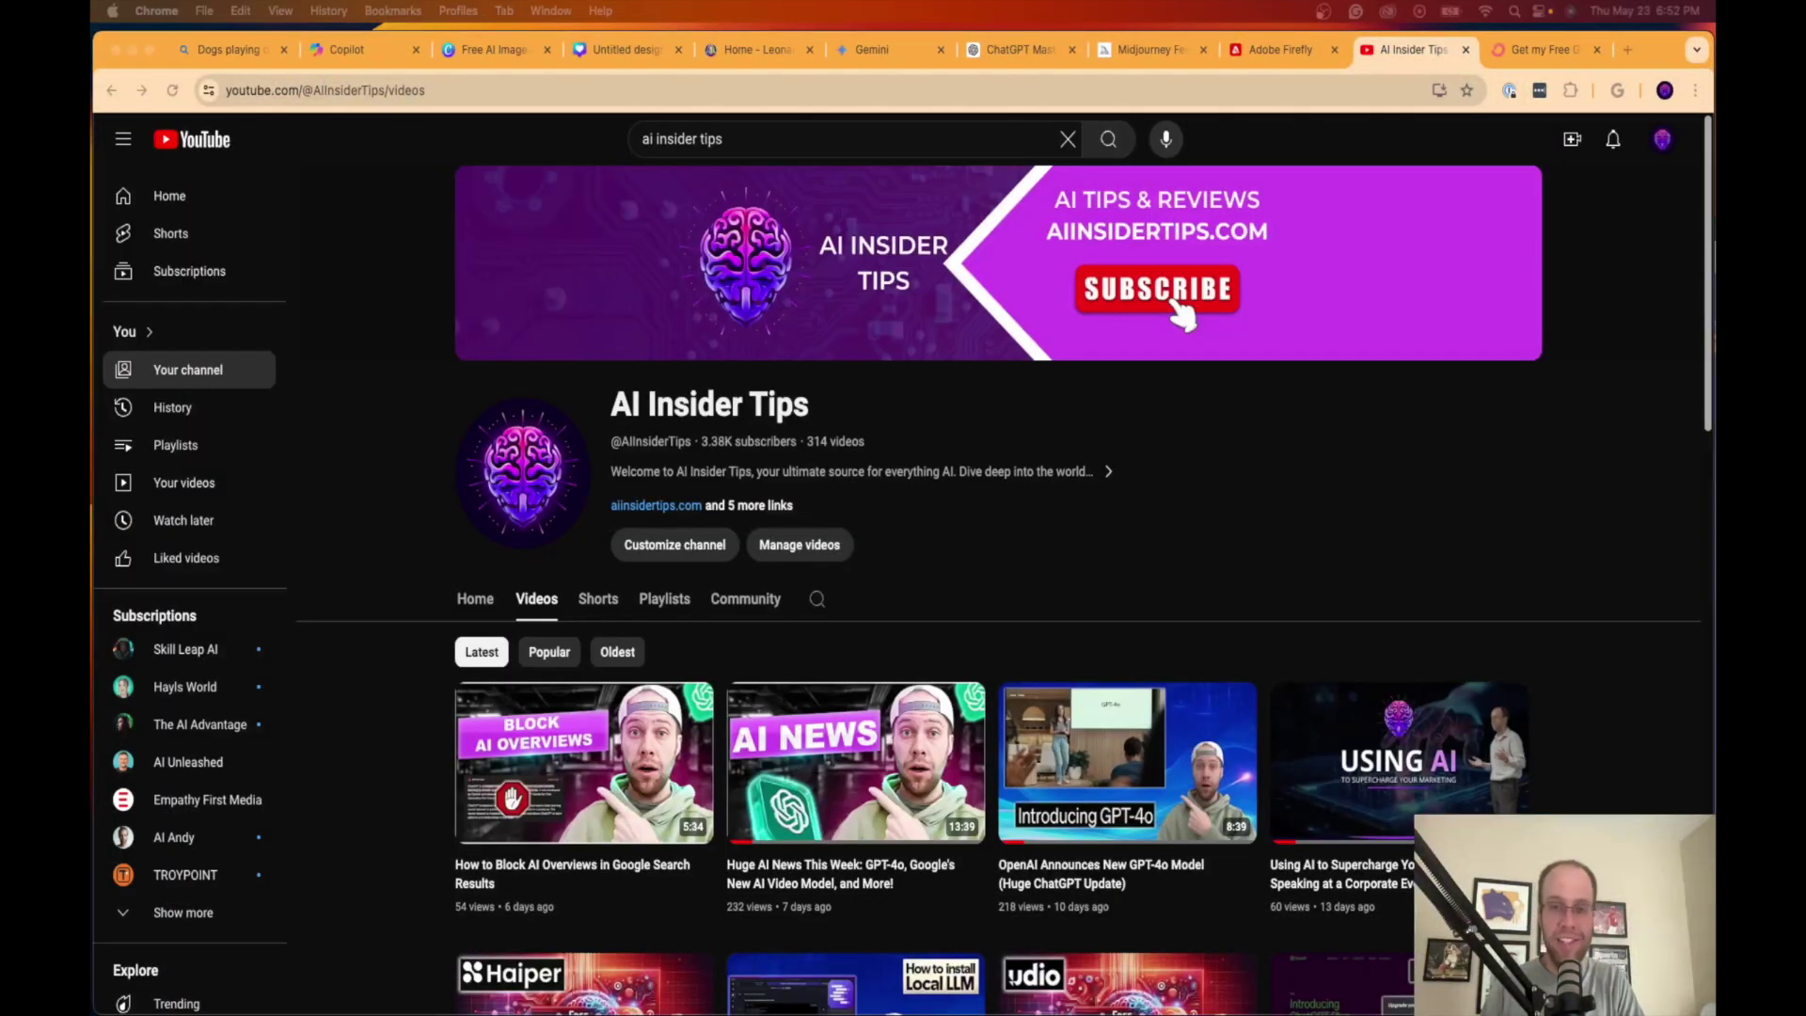
click(1651, 553)
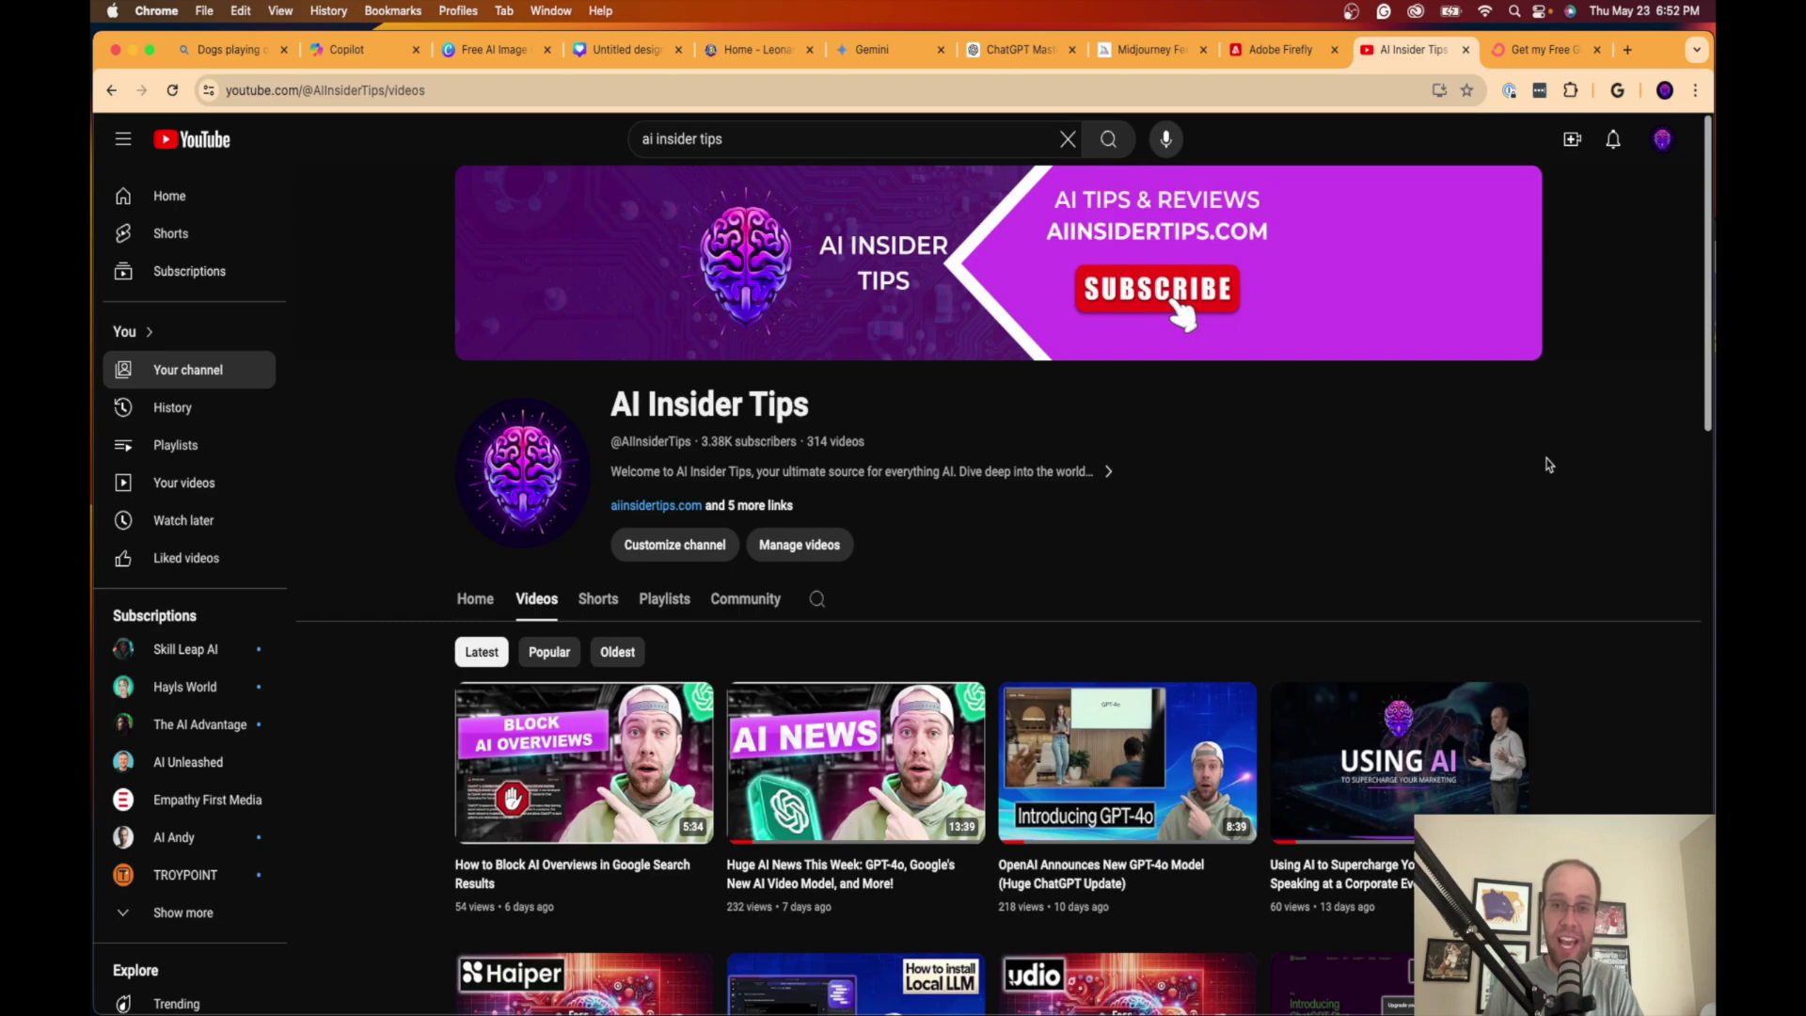
scroll(1549, 465, down, 15)
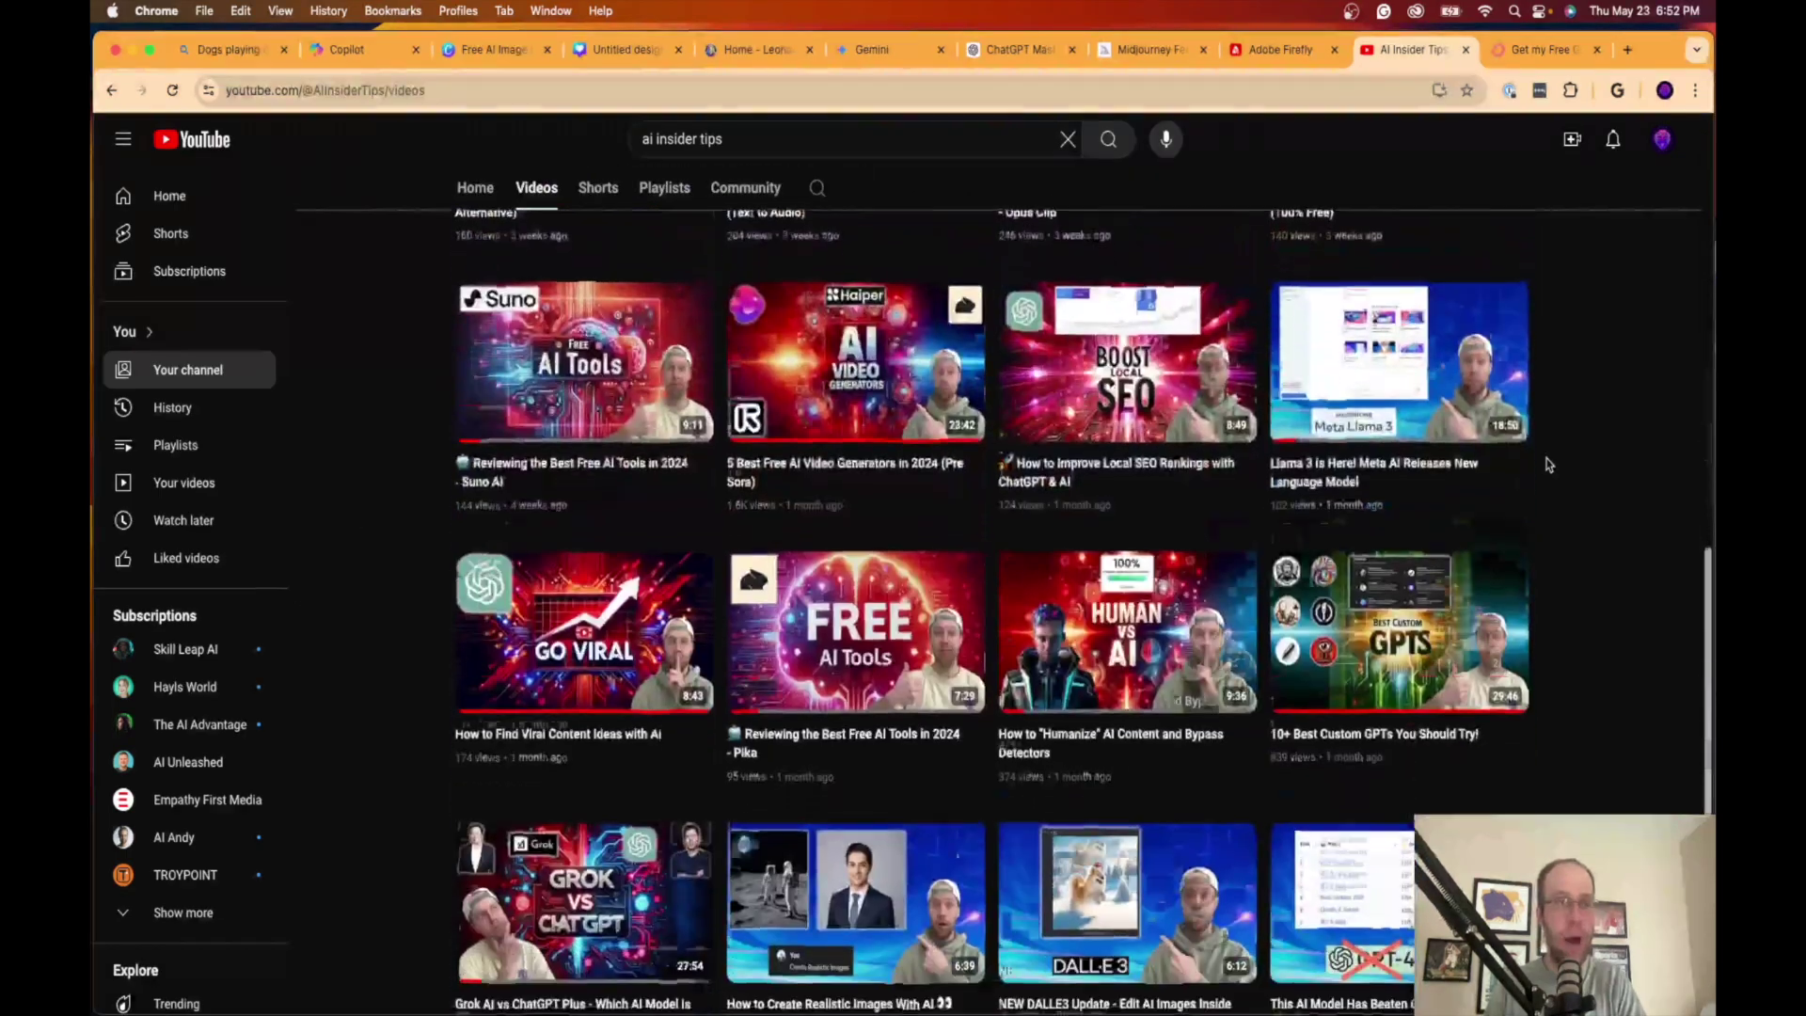
scroll(1549, 464, down, 5)
scroll(1549, 464, up, 10)
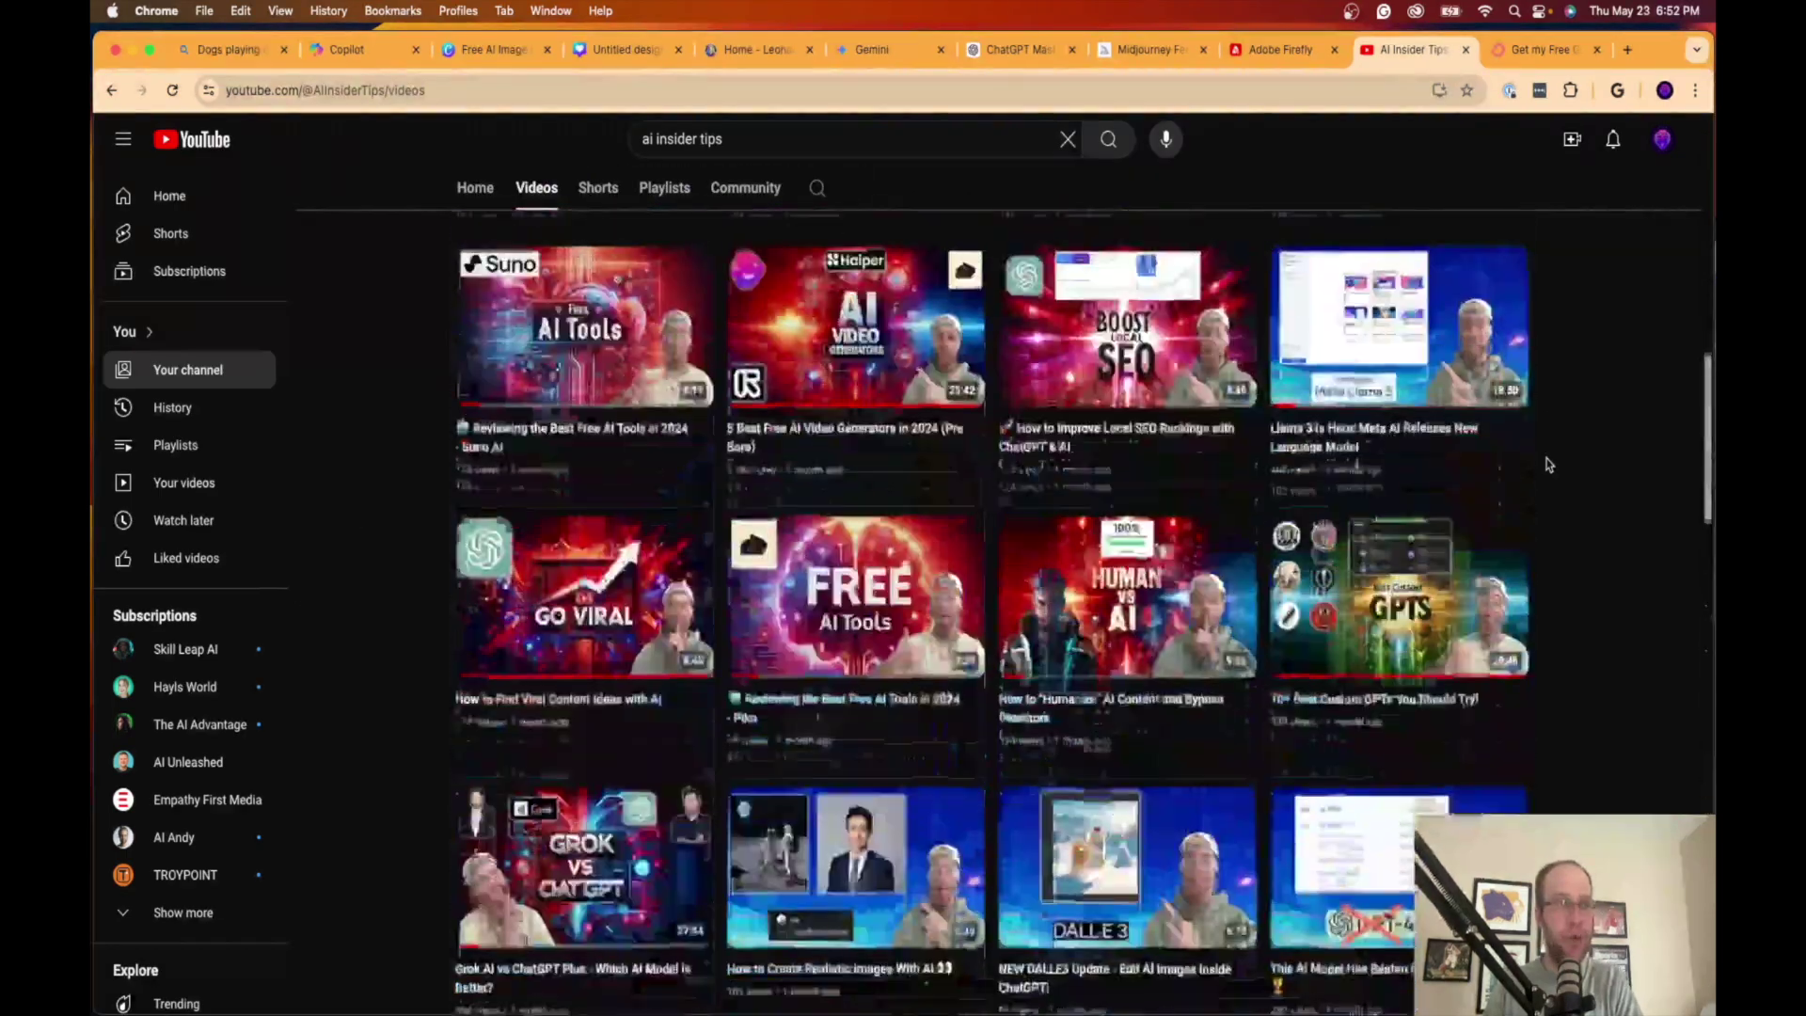
scroll(1549, 465, down, 3)
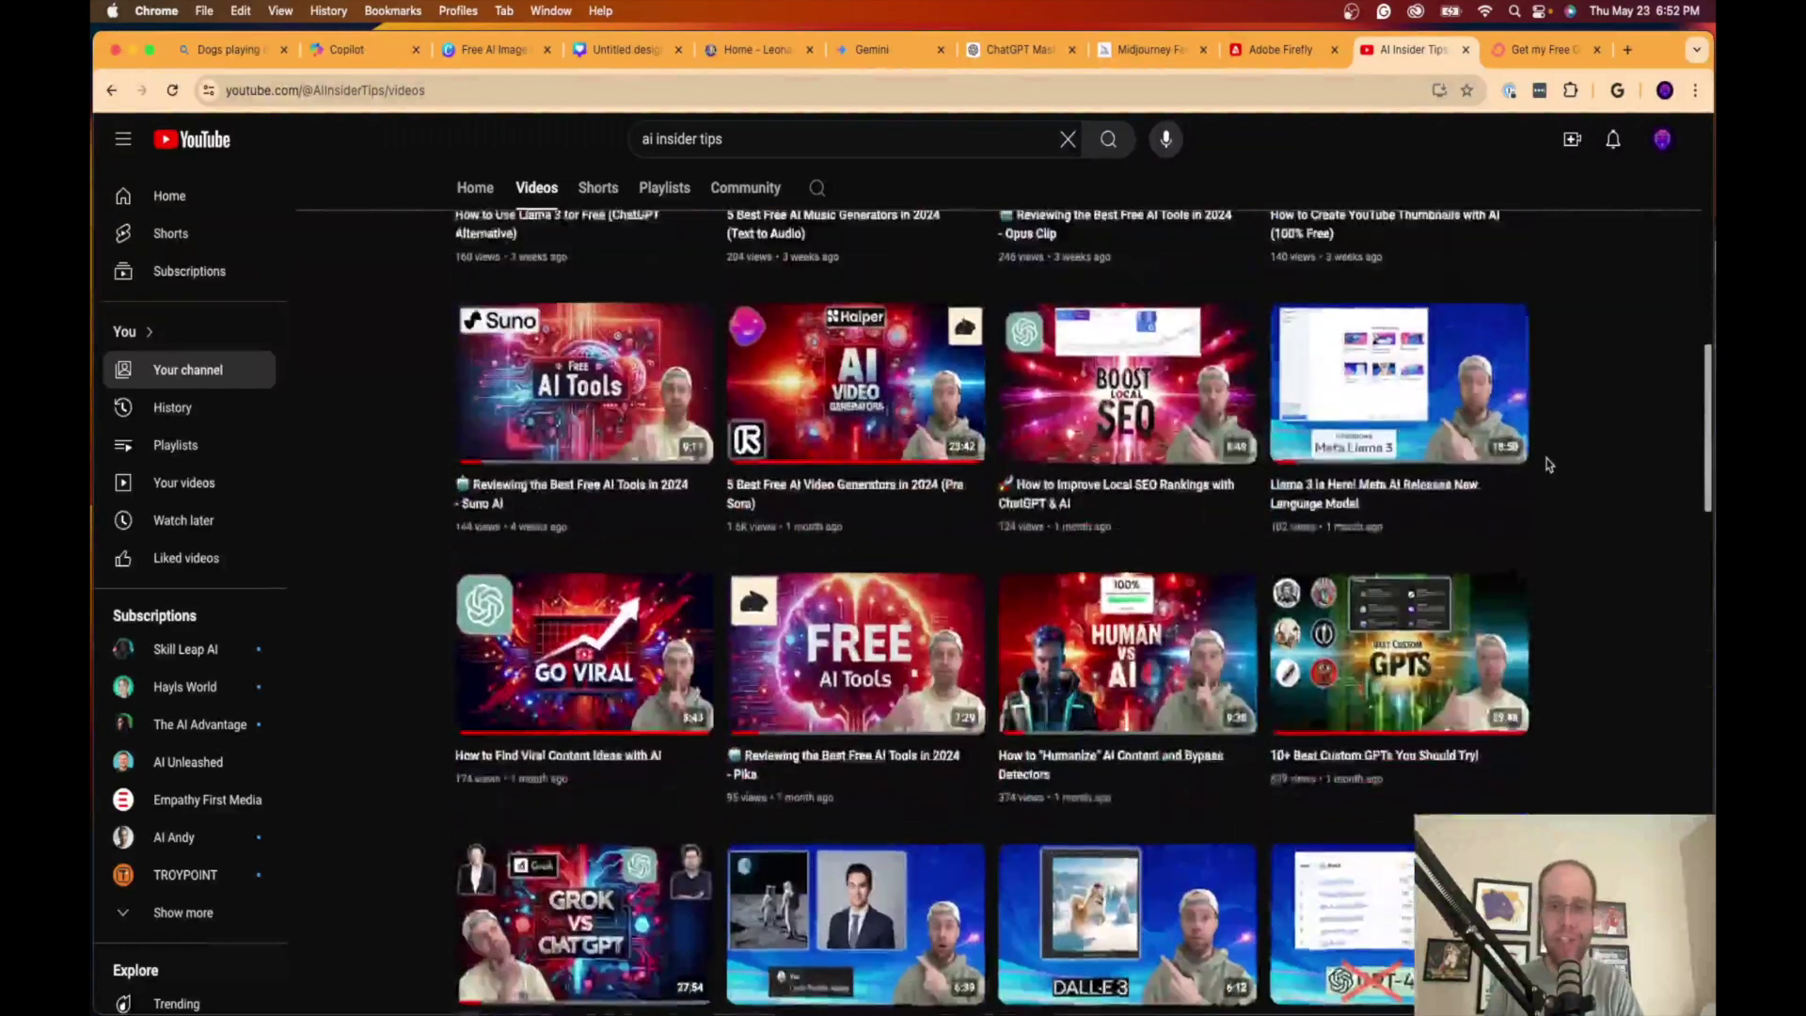
scroll(1550, 459, up, 15)
scroll(1550, 455, up, 2)
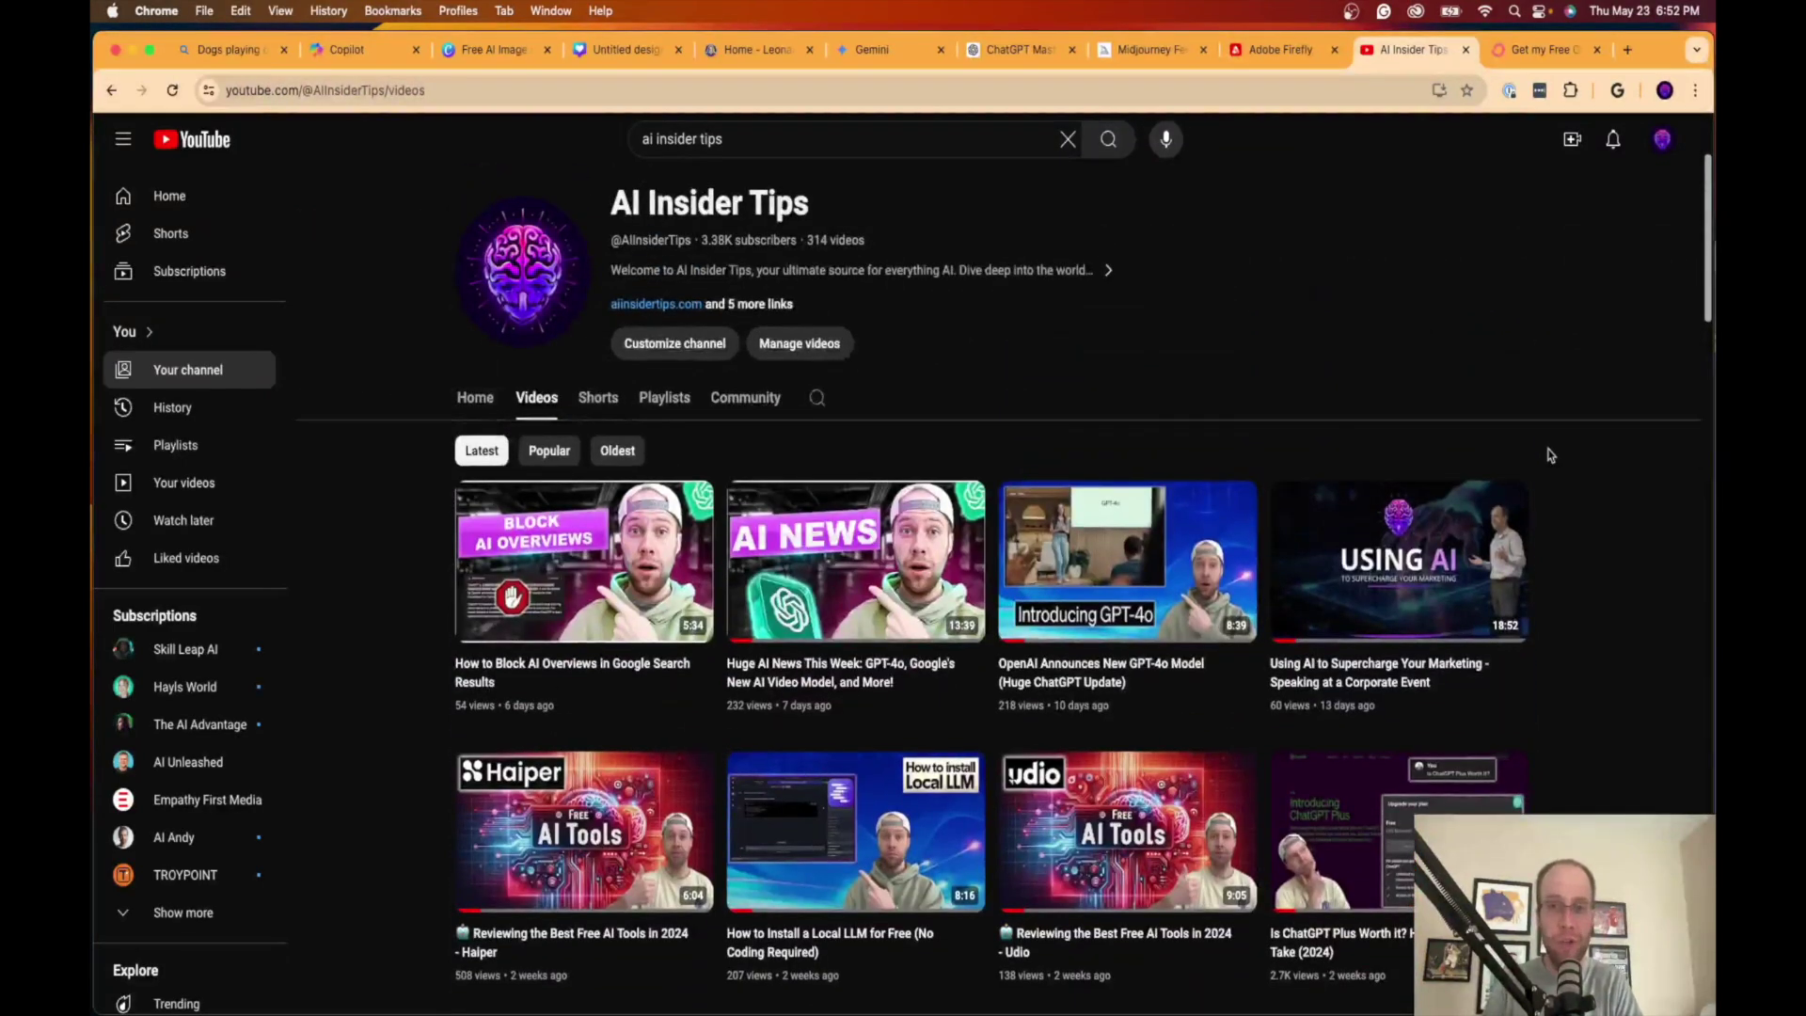
scroll(1550, 455, up, 2)
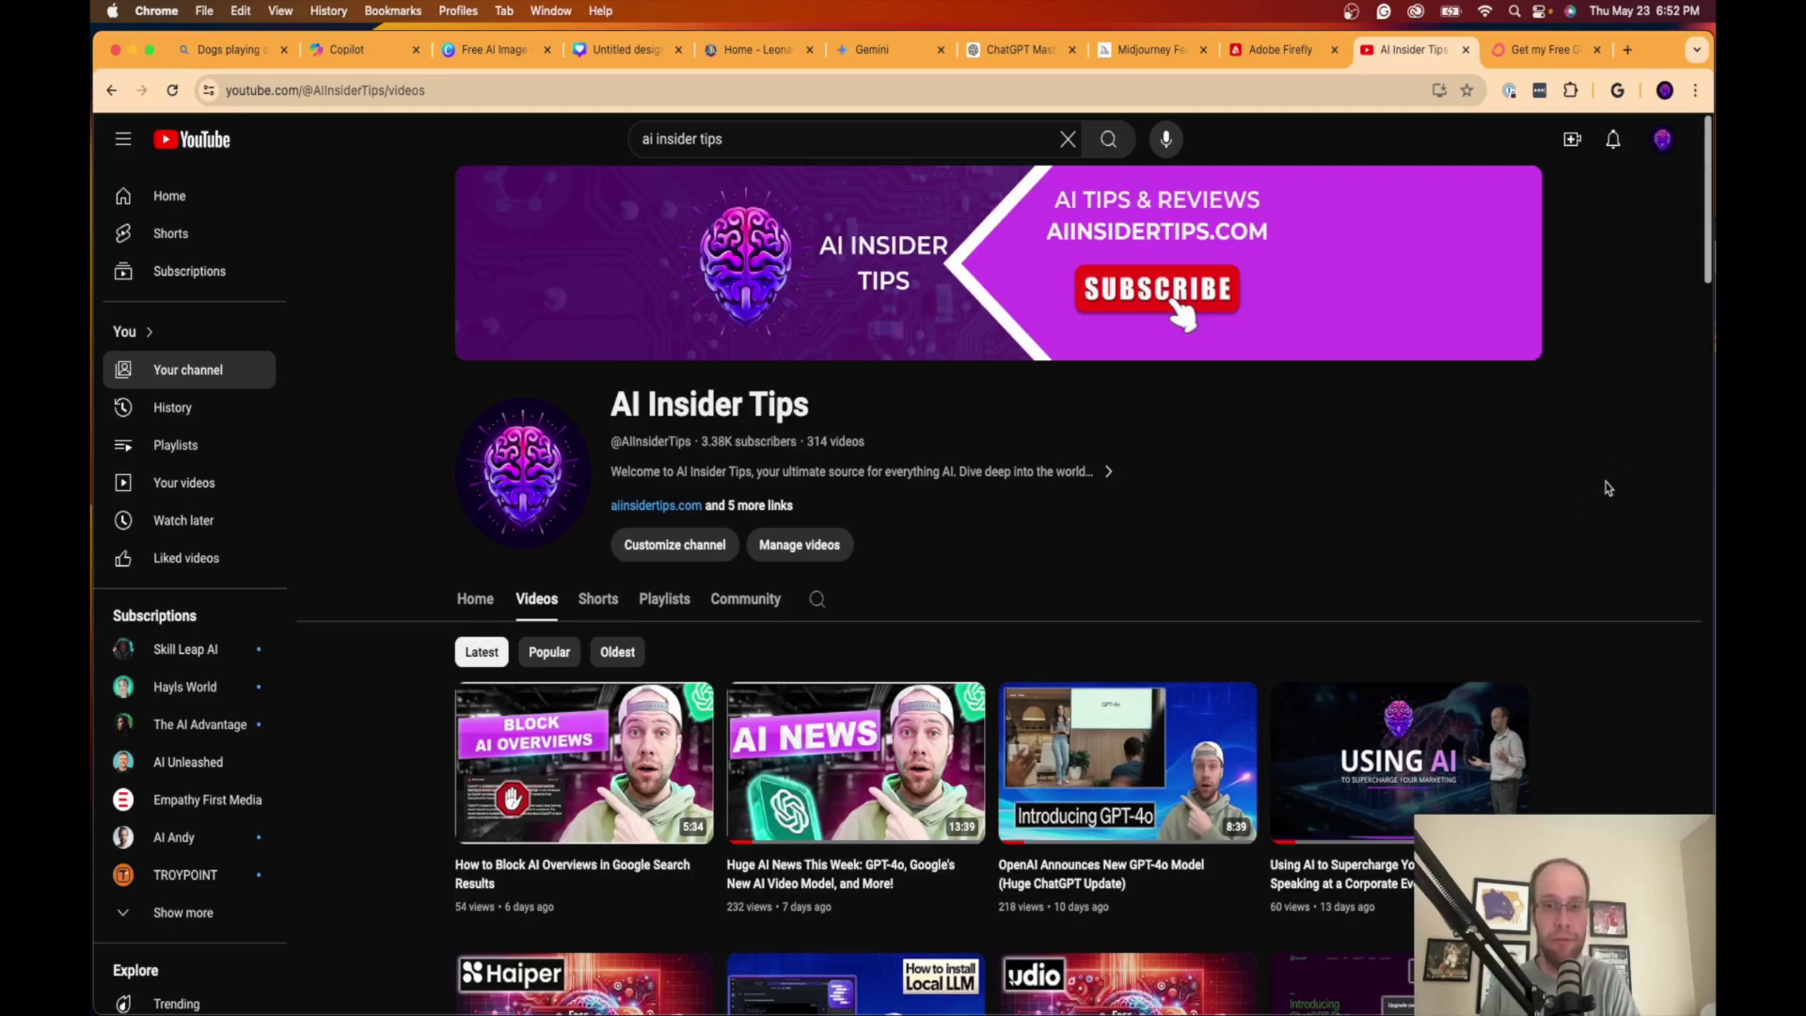
Step: View the sign-up page for the free guide on AI side hustles and return to the YouTube channel
click(1542, 49)
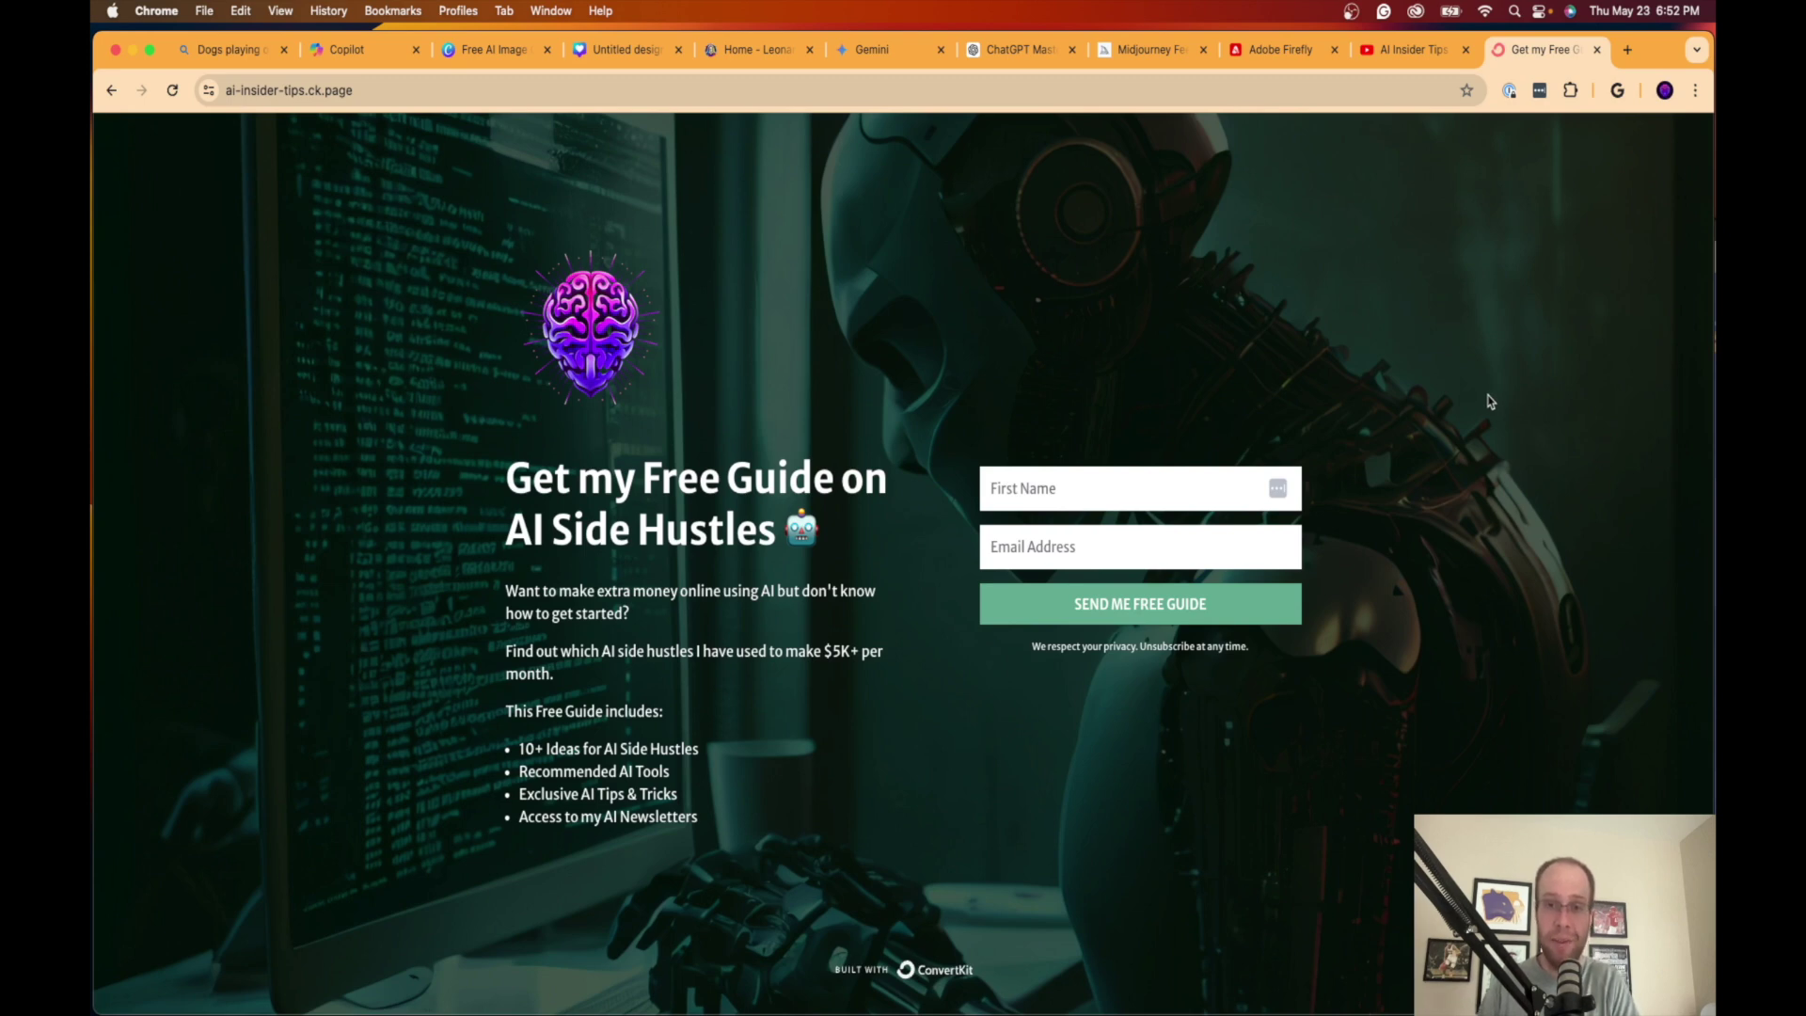
click(1416, 49)
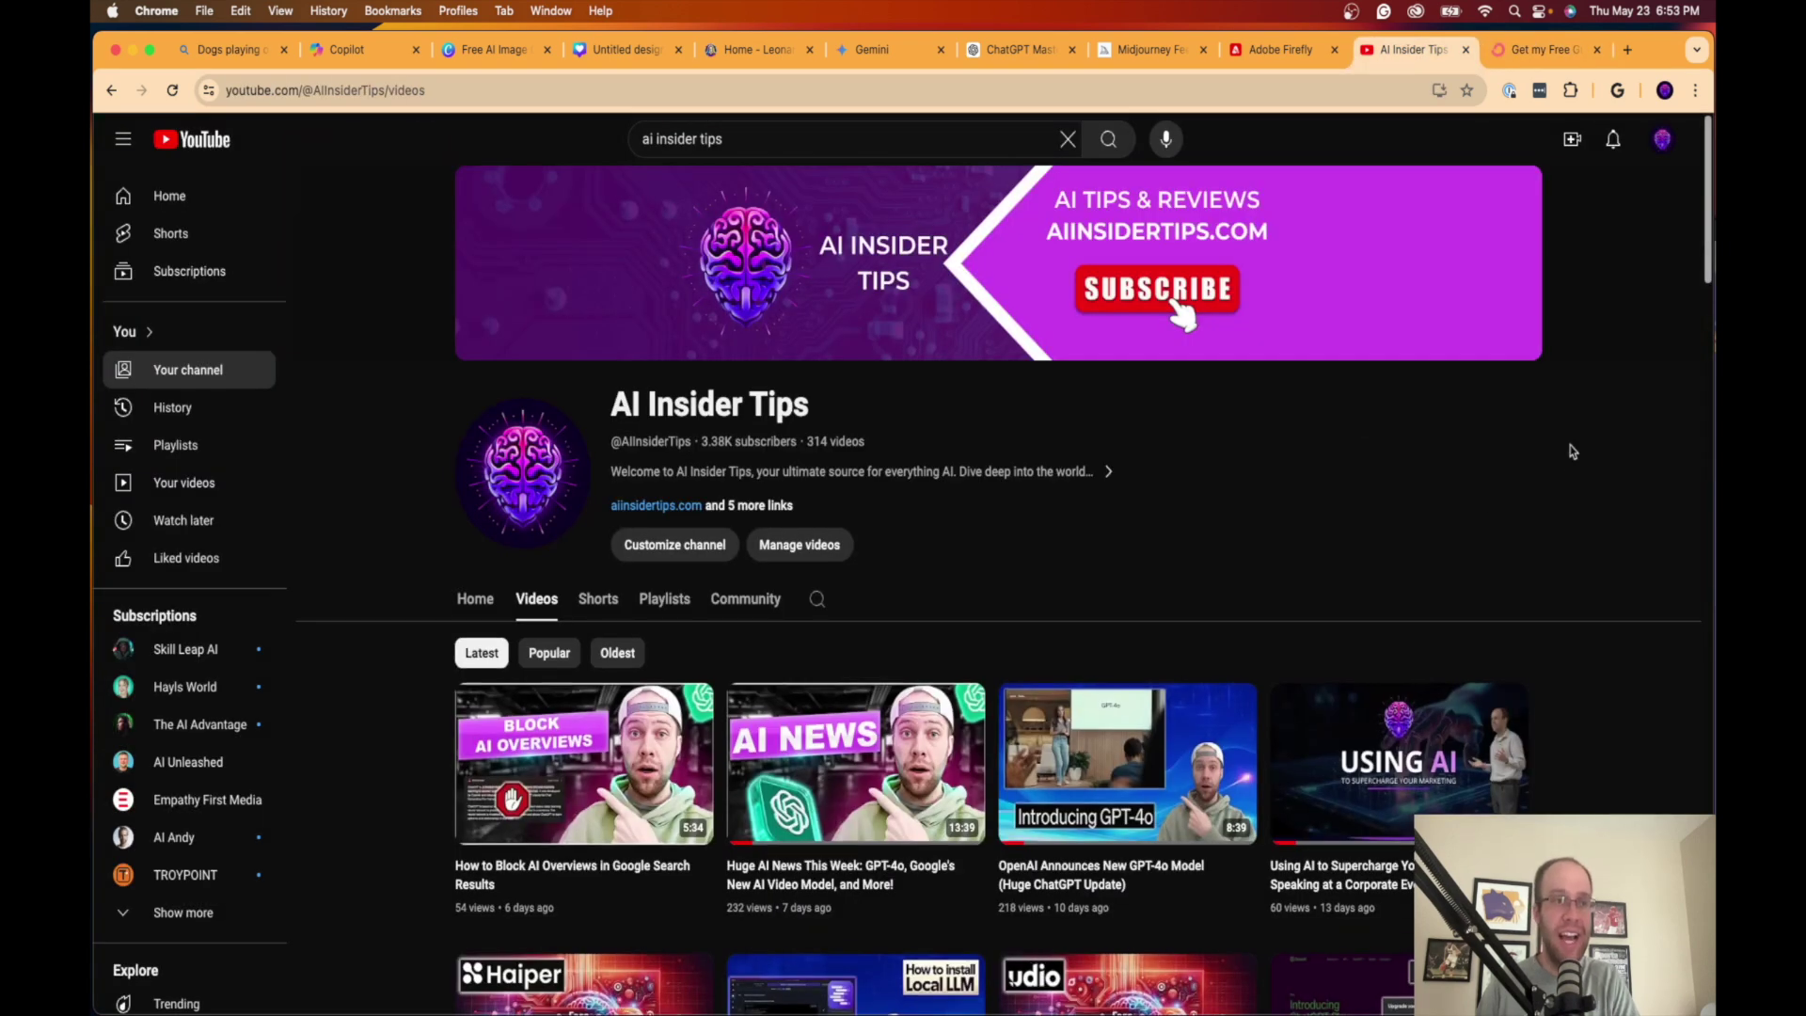